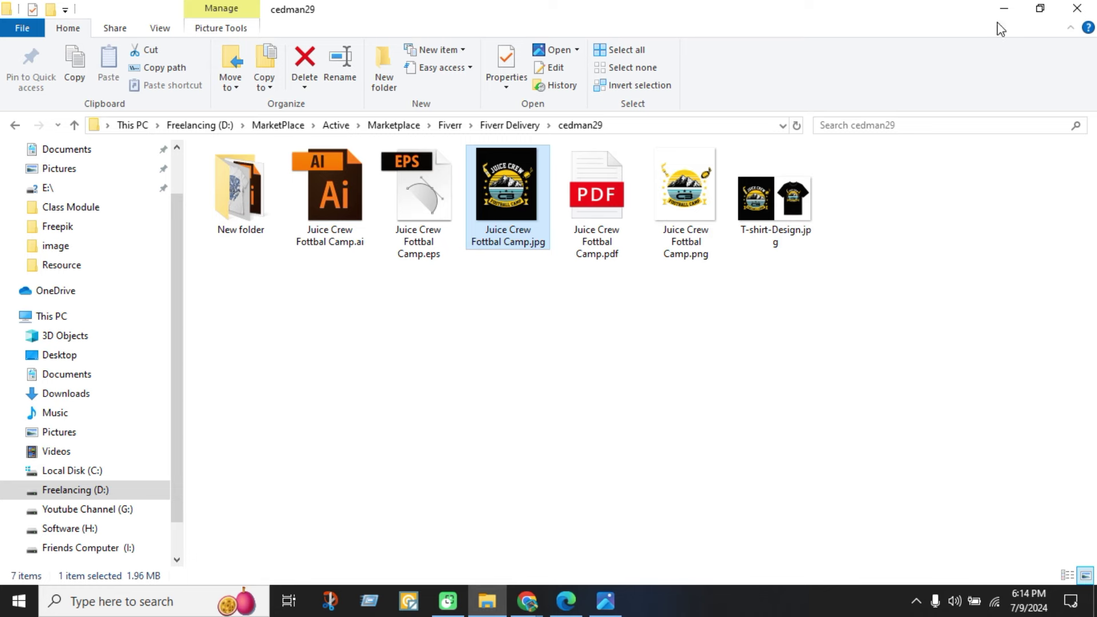
Launch Vector Magic Desktop Edition and switch to File Explorer to show the Downloads folder.
{"action": "left_click", "coordinate": [1004, 9]}
{"action": "right_click", "coordinate": [373, 265]}
{"action": "left_click", "coordinate": [416, 313]}
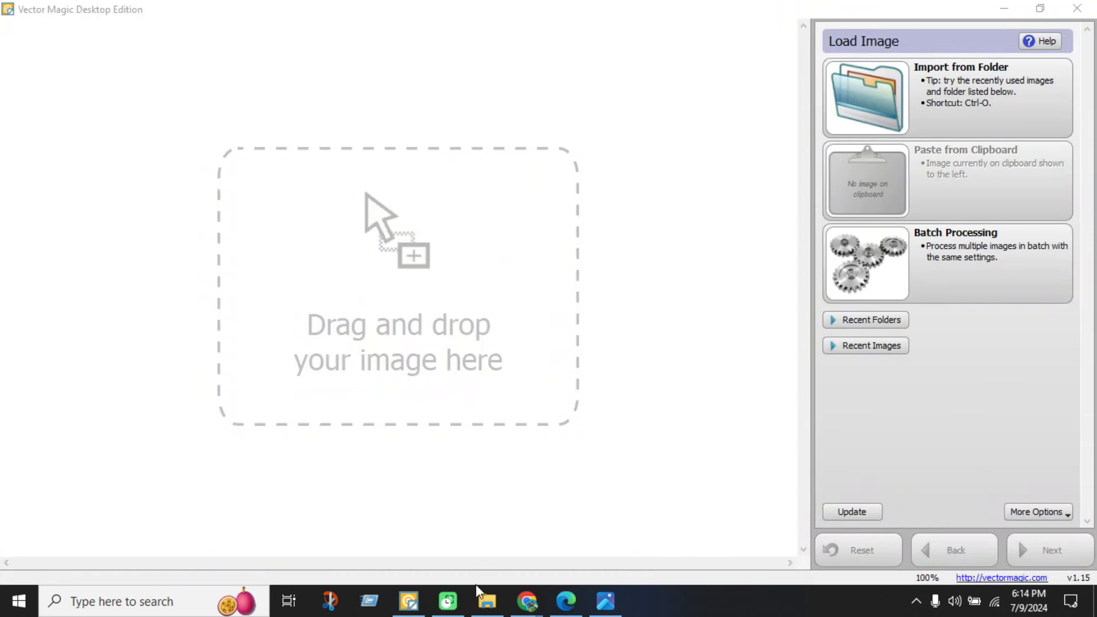
{"action": "left_click", "coordinate": [487, 600]}
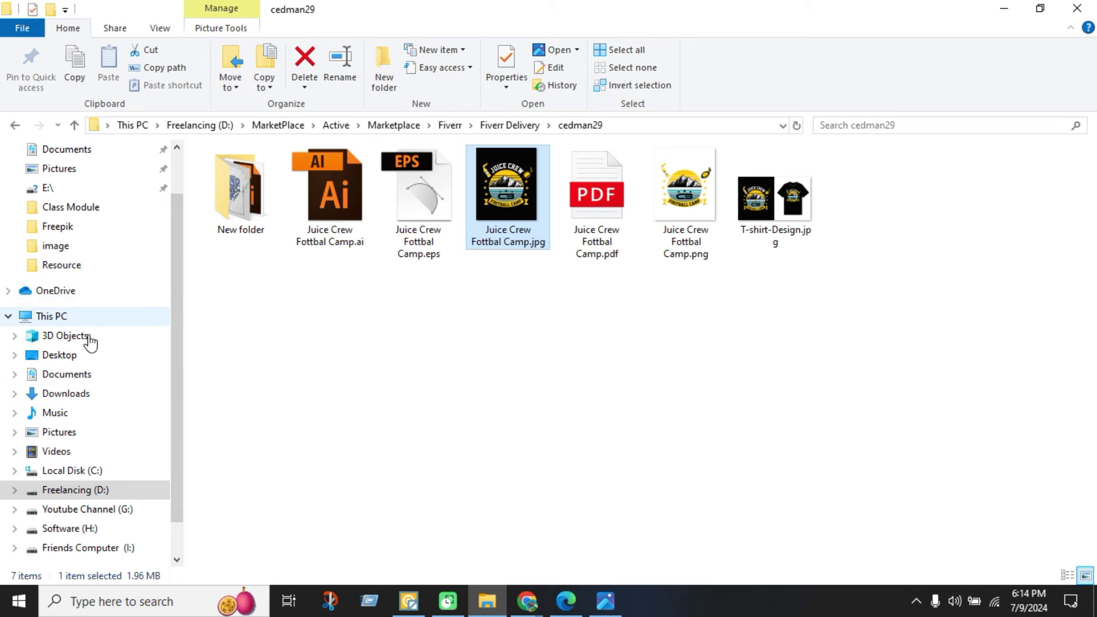
{"action": "left_click", "coordinate": [84, 393]}
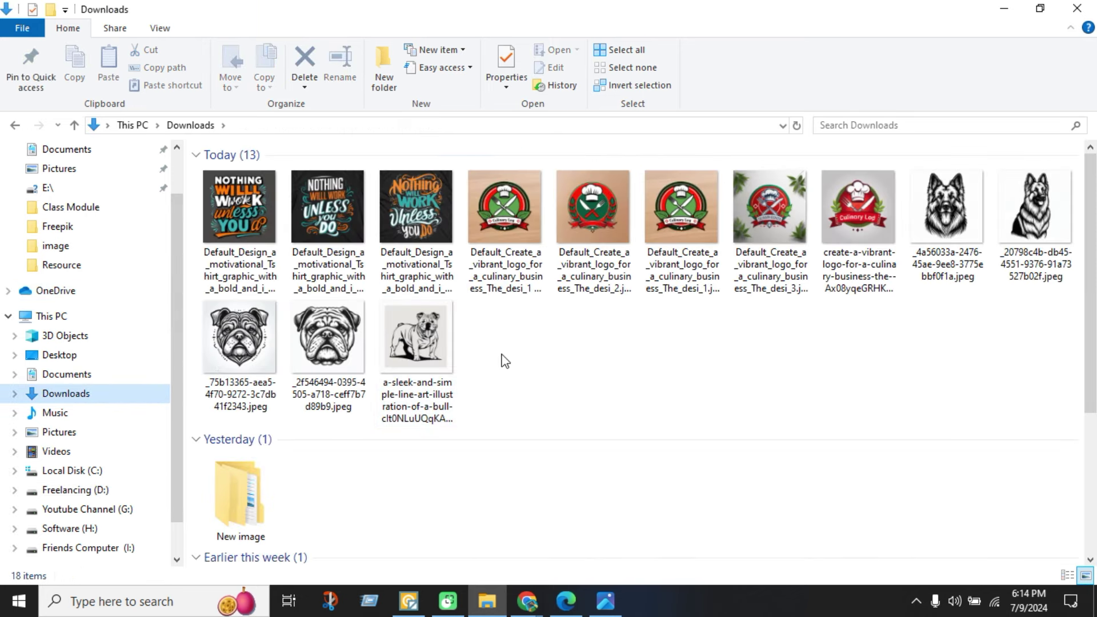
View the three motivational T-shirt designs from Downloads at full size in the Photos app and close the viewer.
{"action": "left_click", "coordinate": [247, 199]}
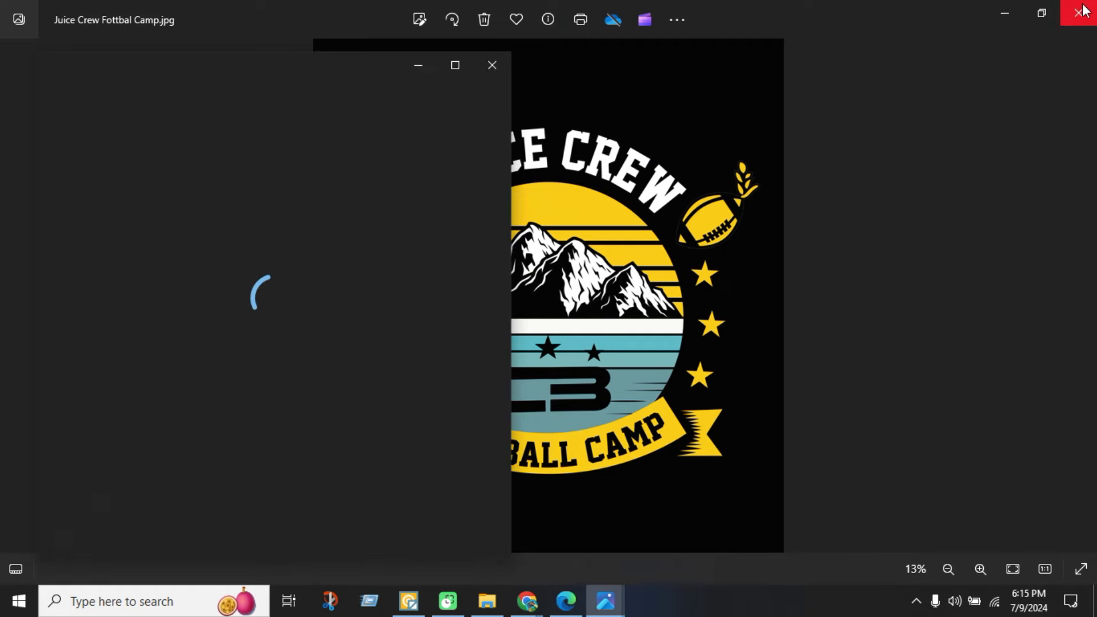
{"action": "left_click", "coordinate": [1082, 11]}
{"action": "left_click", "coordinate": [456, 66]}
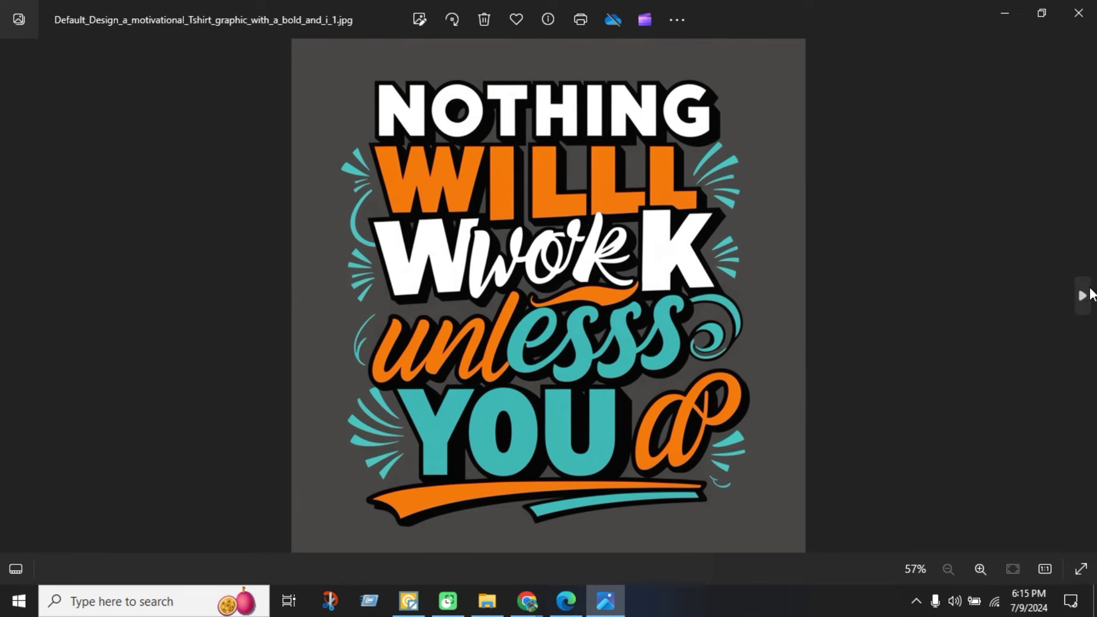
{"action": "left_click", "coordinate": [1084, 293]}
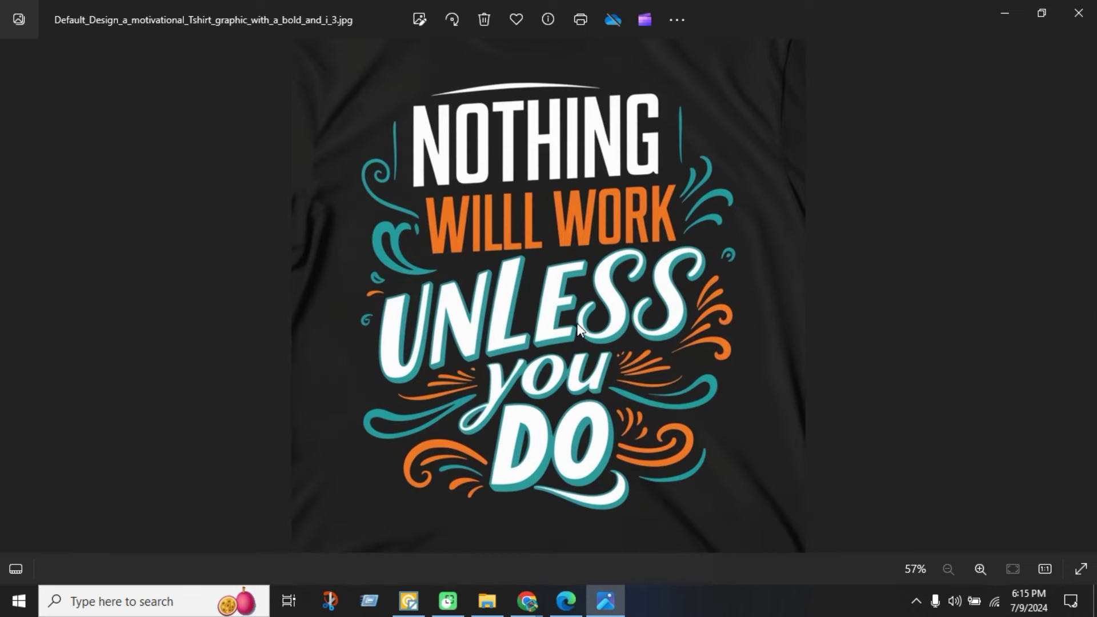
{"action": "left_click", "coordinate": [1073, 292]}
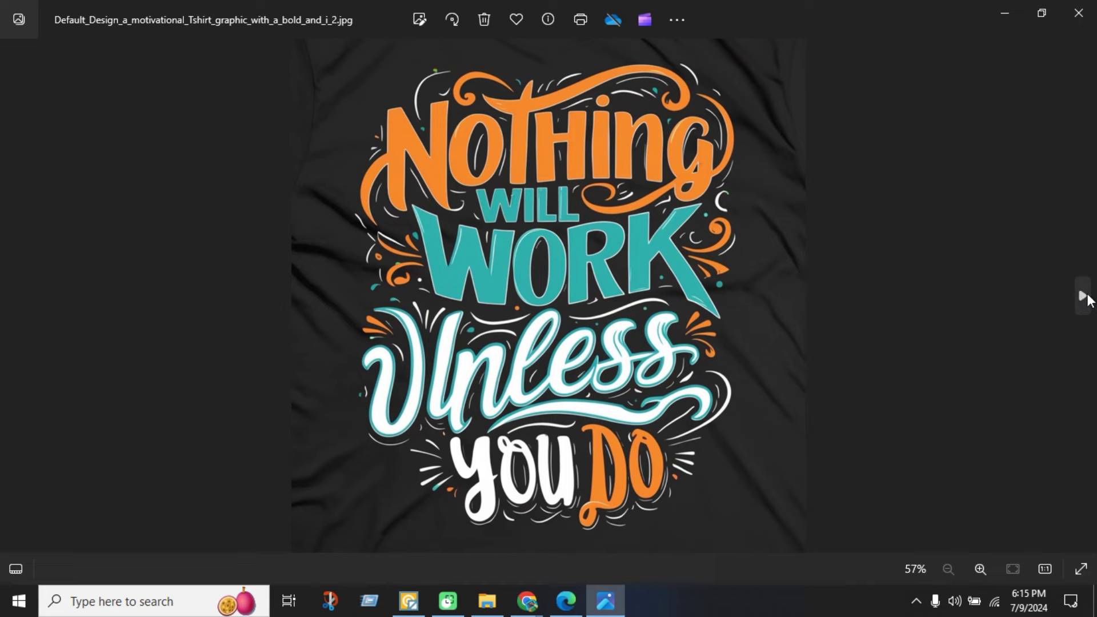
{"action": "left_click", "coordinate": [1075, 291]}
{"action": "left_click", "coordinate": [20, 302]}
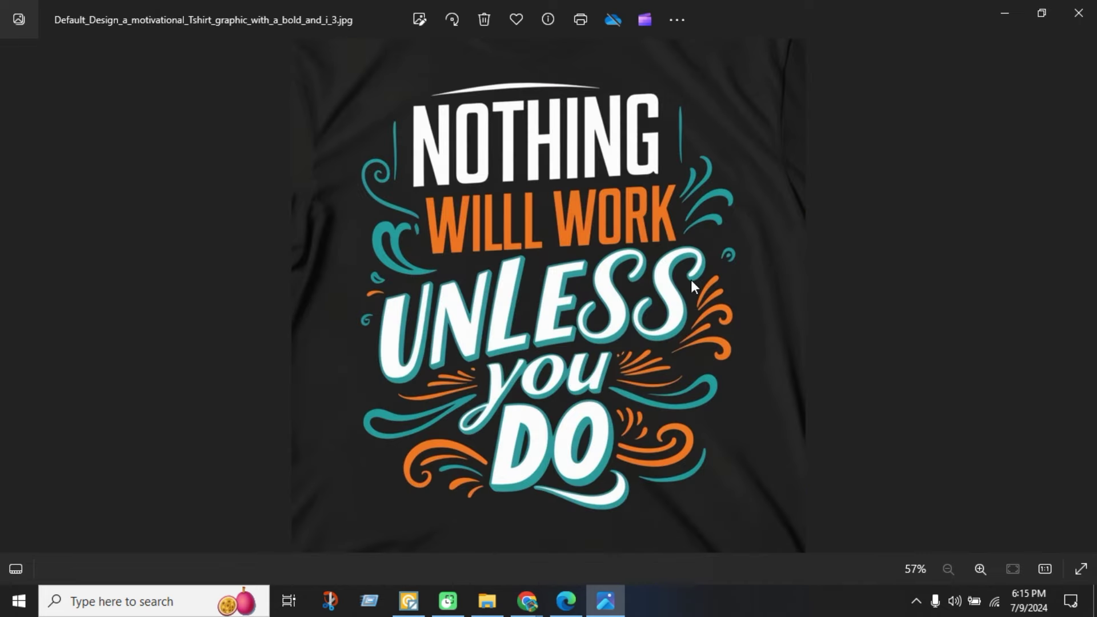
{"action": "left_click", "coordinate": [1078, 13]}
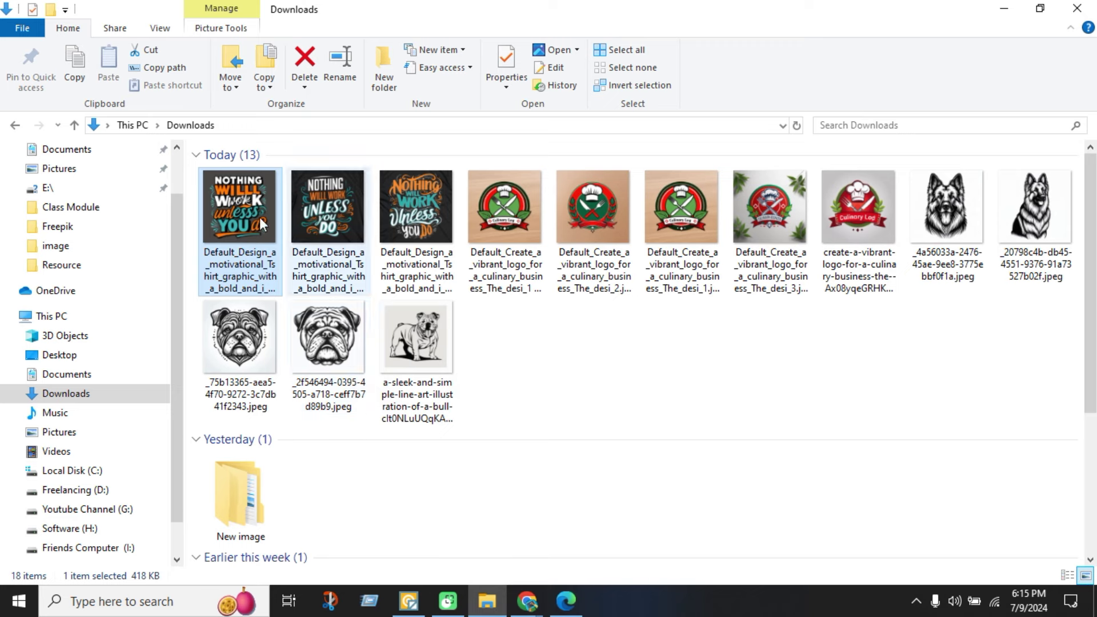
{"action": "left_click", "coordinate": [341, 209]}
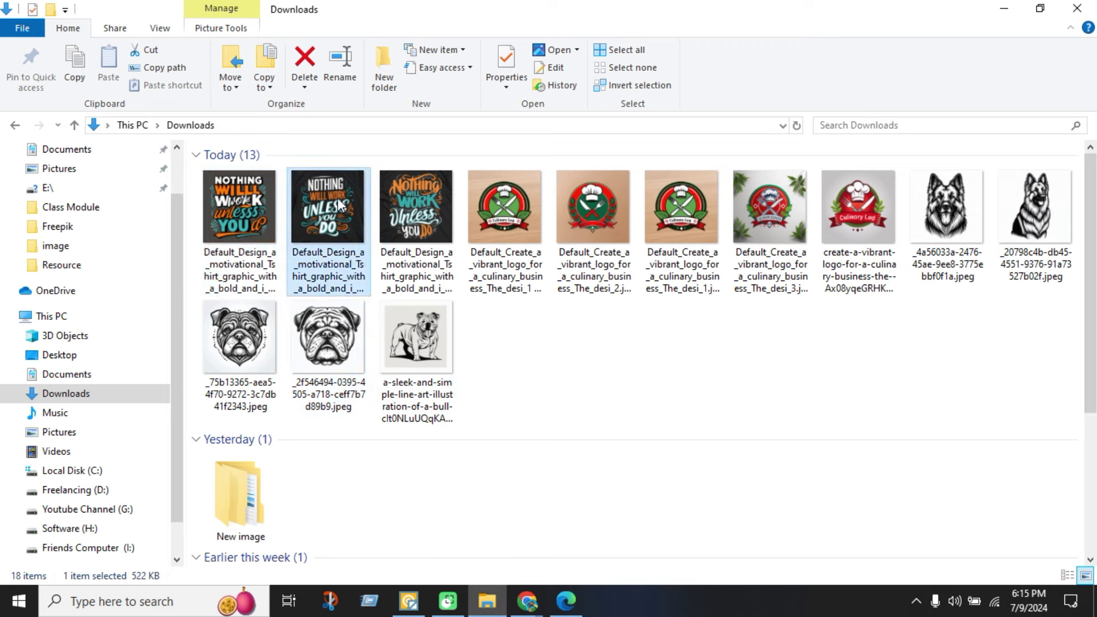
{"action": "left_click_drag", "start_coordinate": [338, 198], "coordinate": [342, 276]}
{"action": "left_click", "coordinate": [612, 379]}
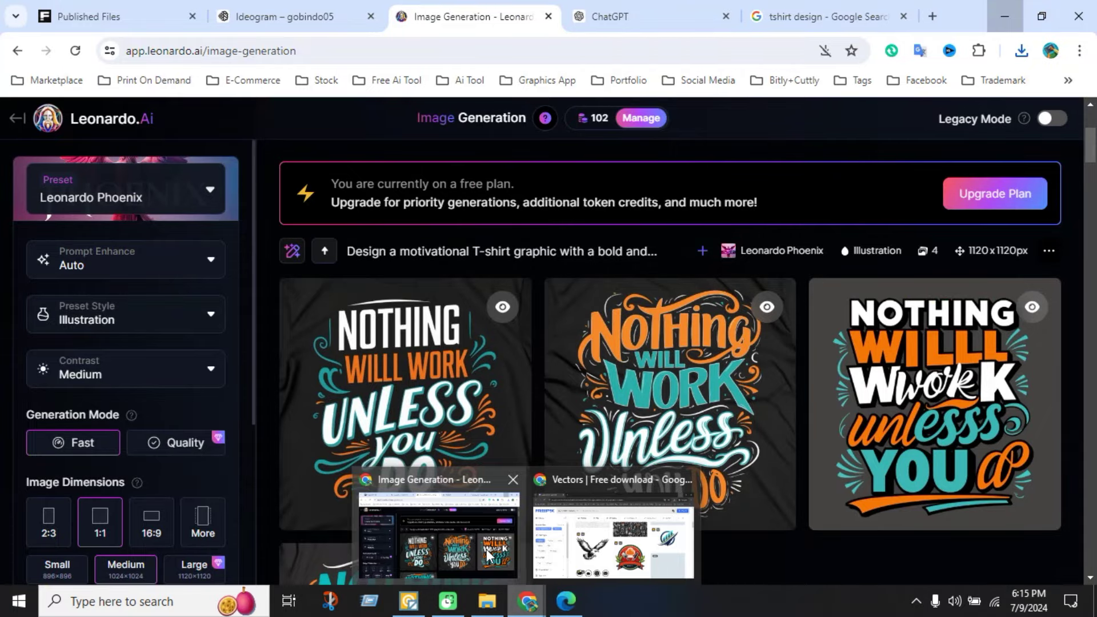
Switch to Chrome and open TinyWow's Upscale Image tool in a new tab, using the saved Upscale Image bookmarks.
{"action": "left_click", "coordinate": [489, 551]}
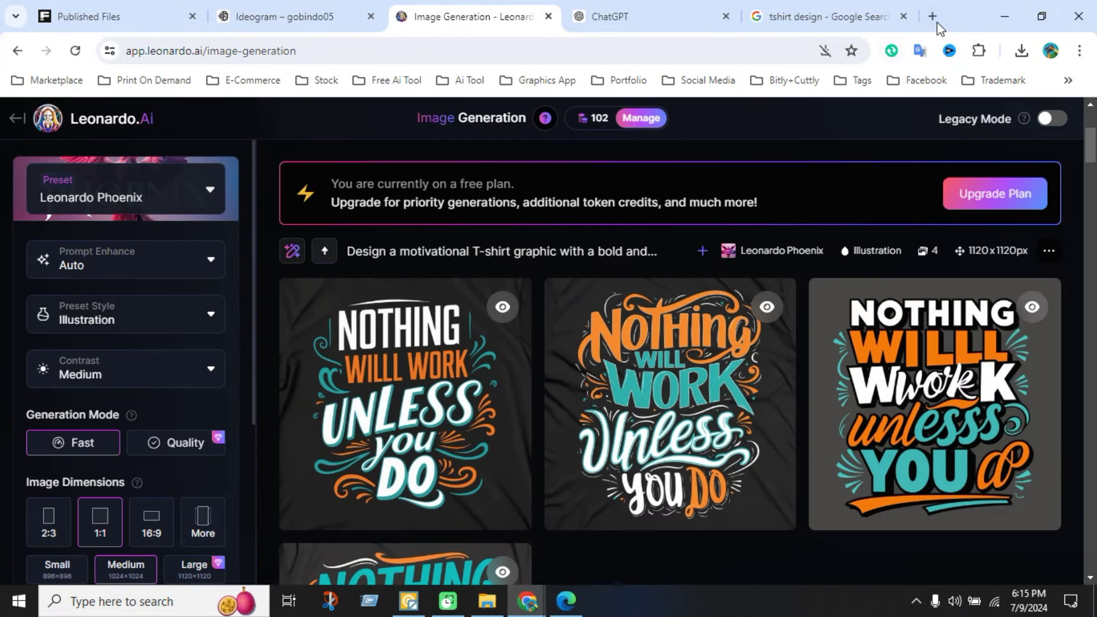
{"action": "left_click", "coordinate": [933, 16]}
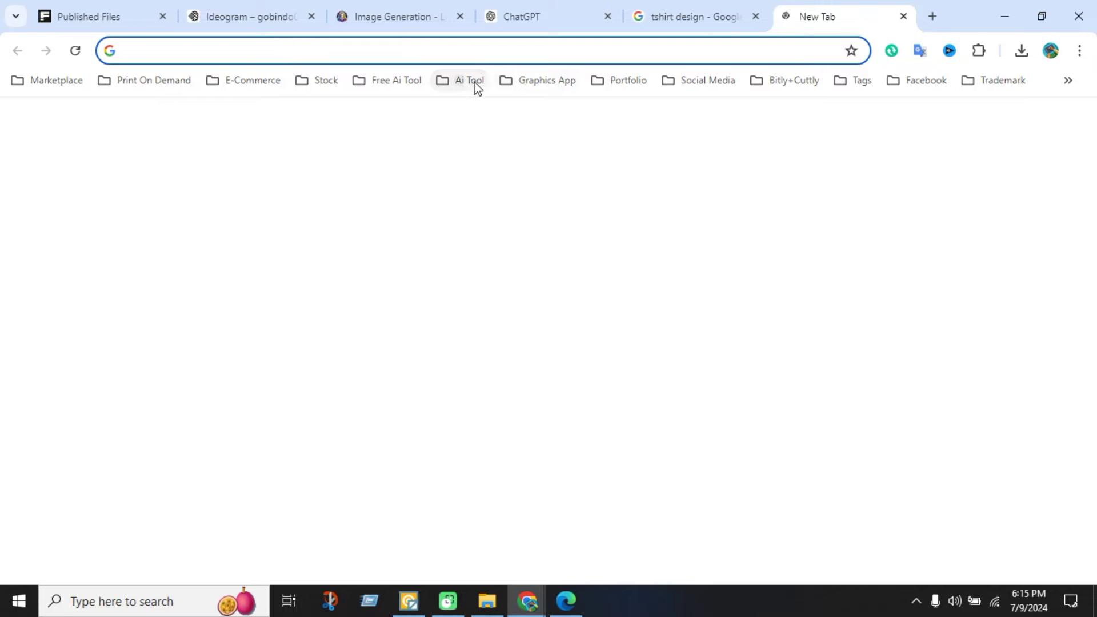
{"action": "left_click", "coordinate": [471, 81]}
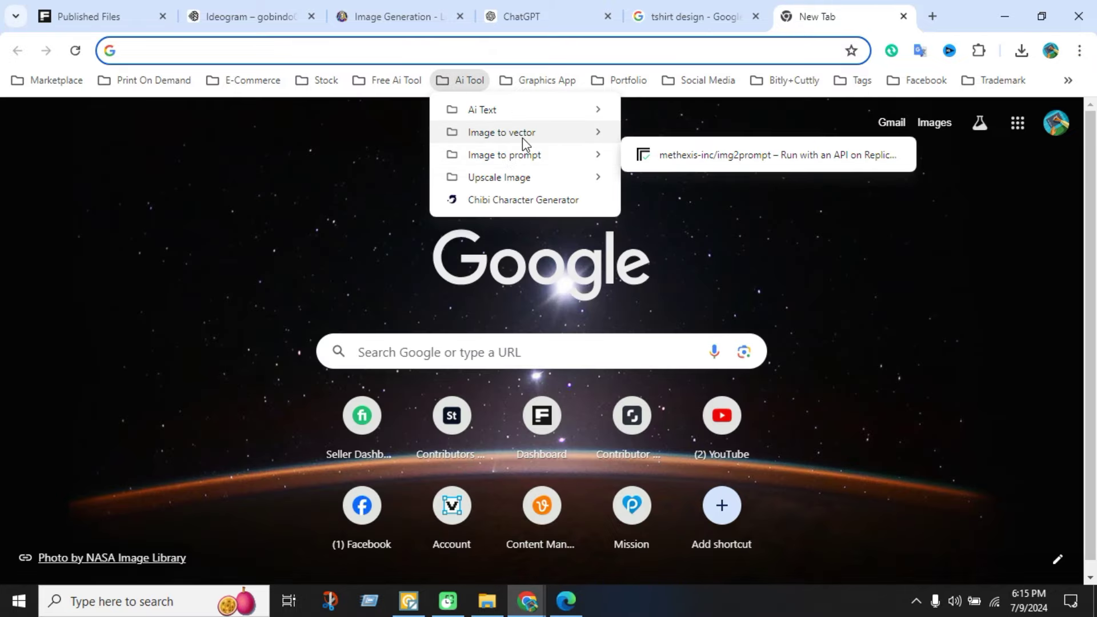
{"action": "mouse_move", "coordinate": [533, 179]}
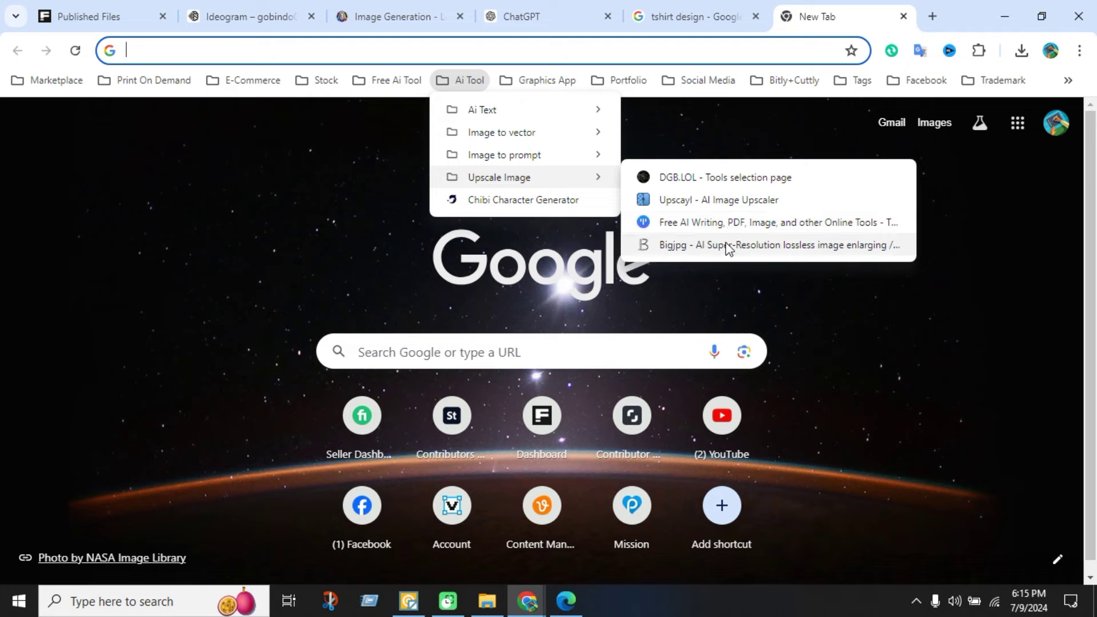
{"action": "left_click", "coordinate": [728, 223]}
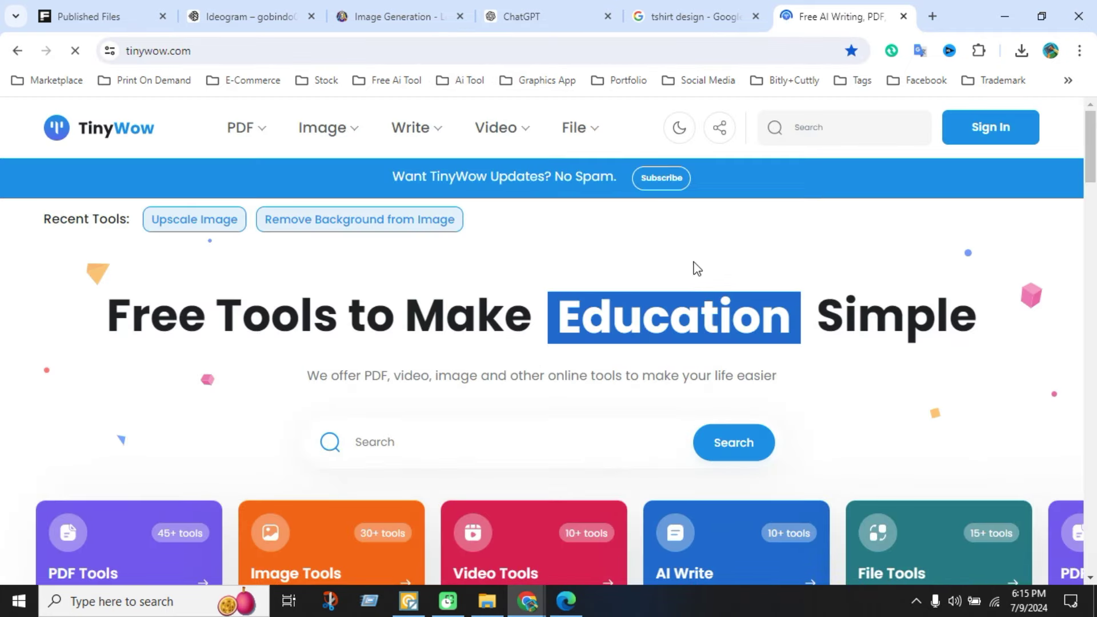
{"action": "left_click", "coordinate": [214, 229]}
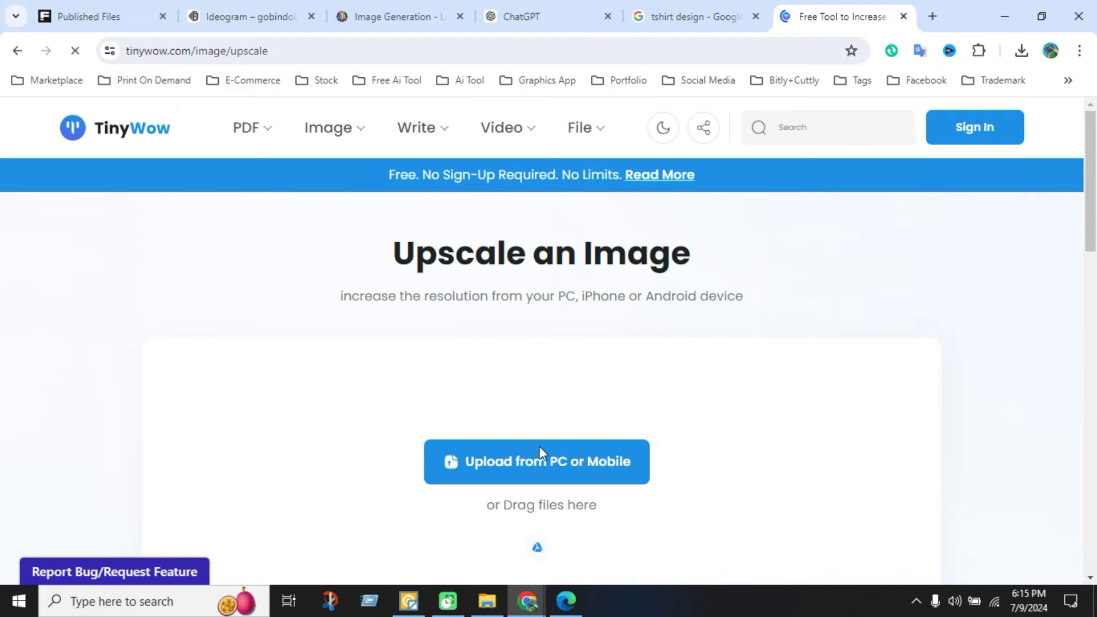
Upload the T-shirt design Default_Design_a_motivational_Tshirt_graphic_with_a_bold_and_i_3.jpg from Downloads to the upscaler.
{"action": "left_click", "coordinate": [551, 473]}
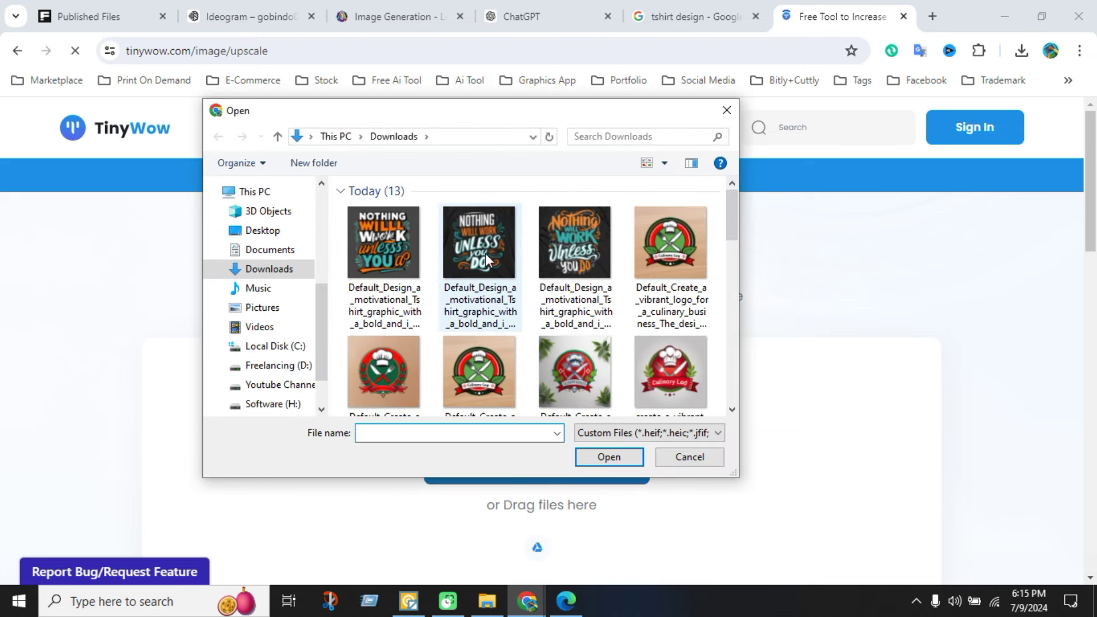
{"action": "left_click", "coordinate": [485, 253]}
{"action": "left_click", "coordinate": [607, 456]}
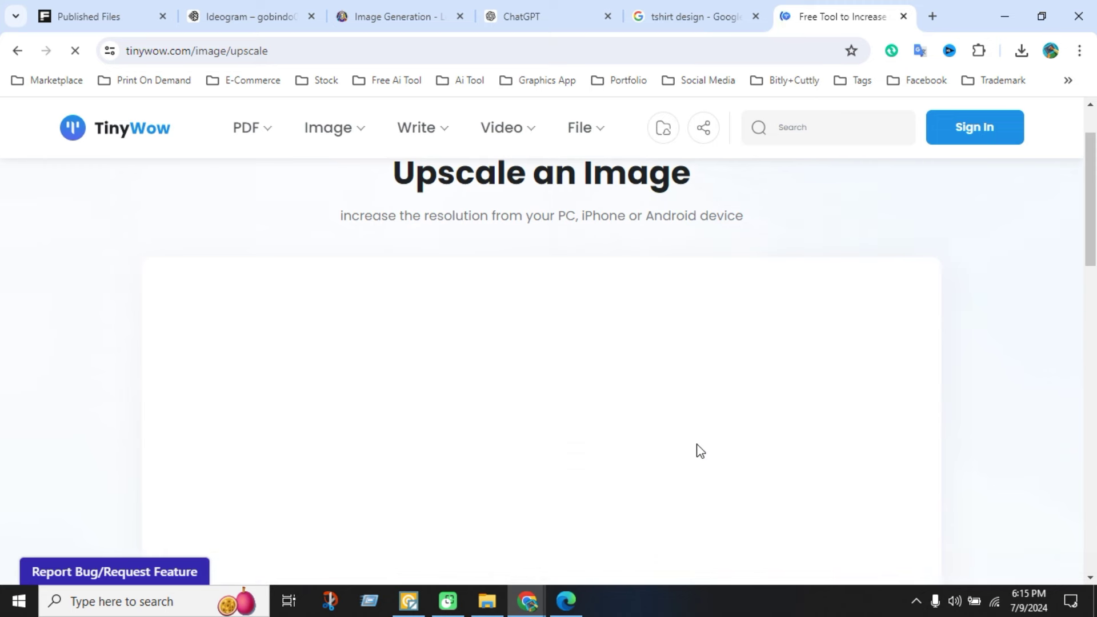
Set the enlargement to Increase 4x and upscale the uploaded T-shirt design.
{"action": "scroll", "coordinate": [600, 425], "scroll_direction": "down", "scroll_amount": 5}
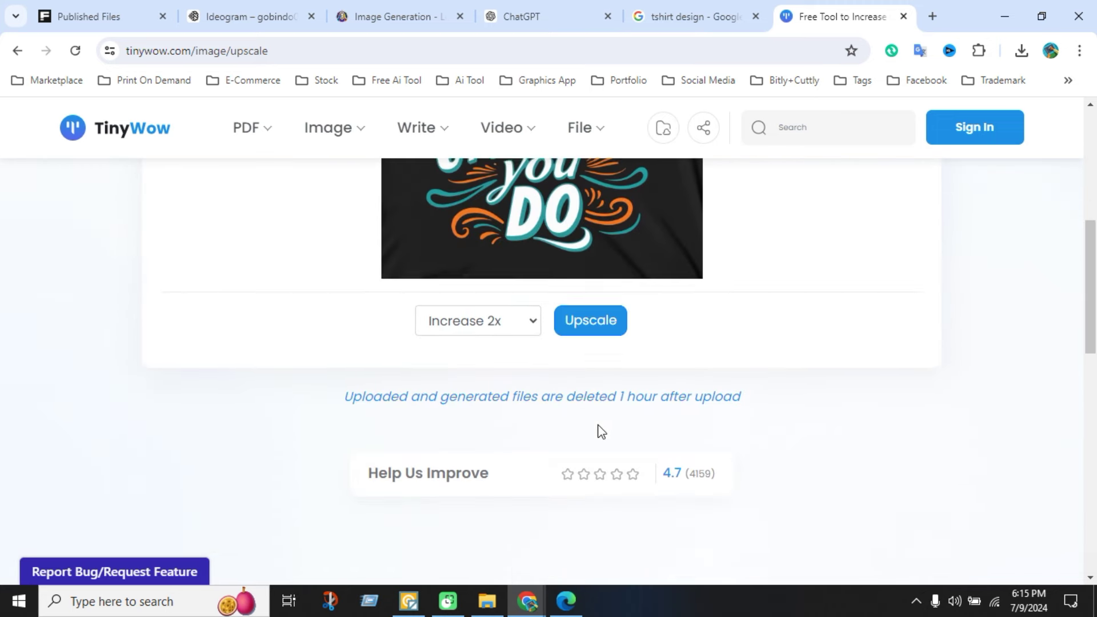
{"action": "left_click", "coordinate": [523, 331]}
{"action": "left_click", "coordinate": [516, 342]}
{"action": "key", "text": "Down"}
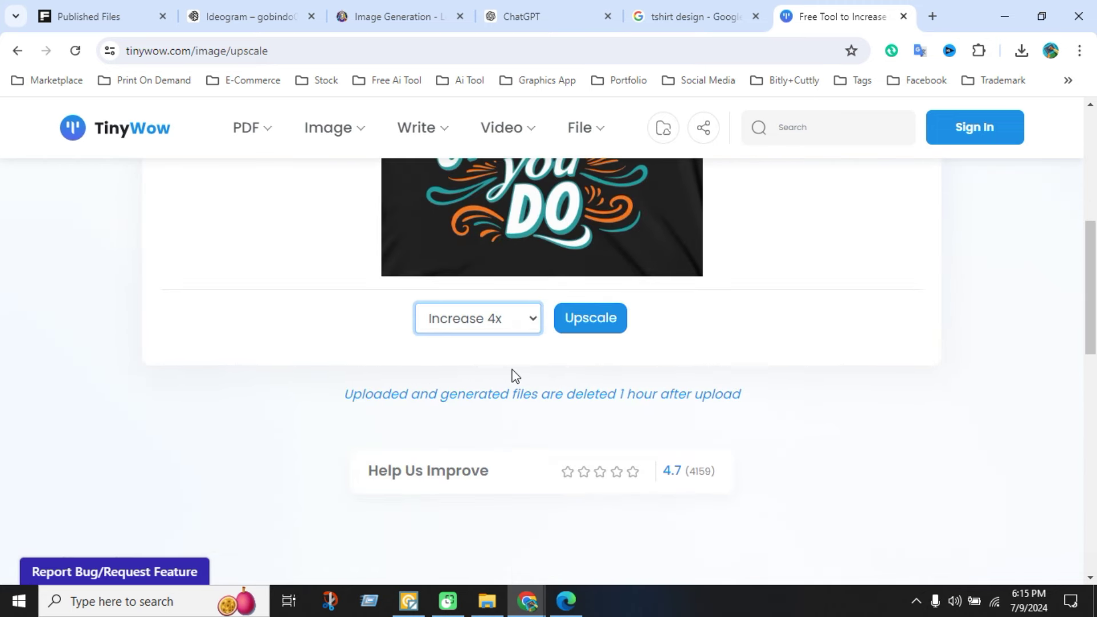
{"action": "left_click", "coordinate": [583, 324]}
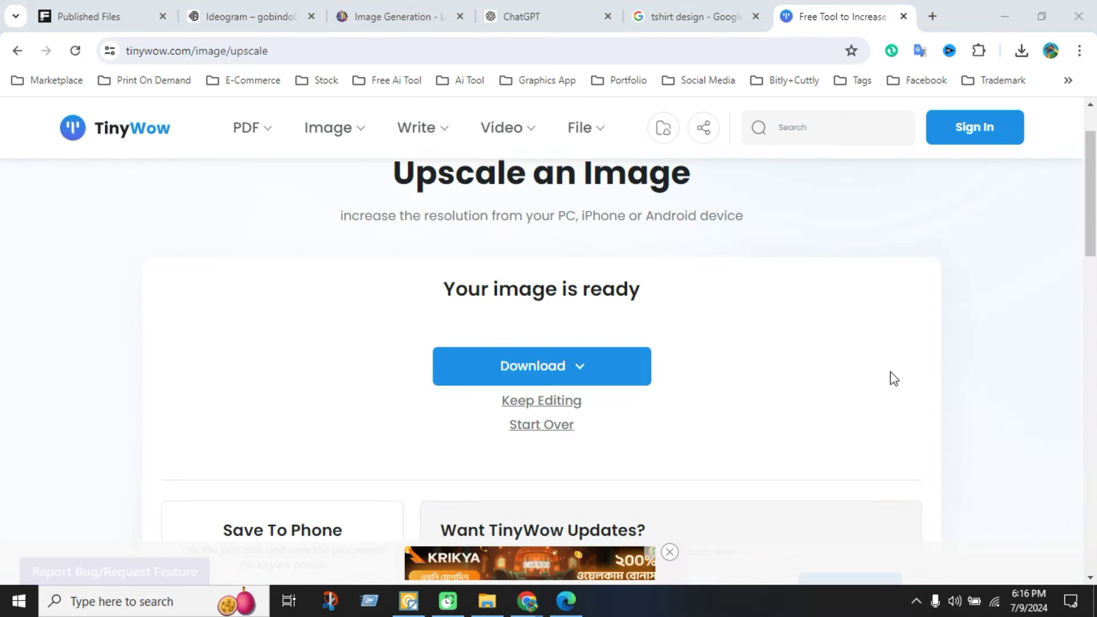
Save the upscaled image to the device and return to the Downloads folder in File Explorer.
{"action": "left_click", "coordinate": [571, 371]}
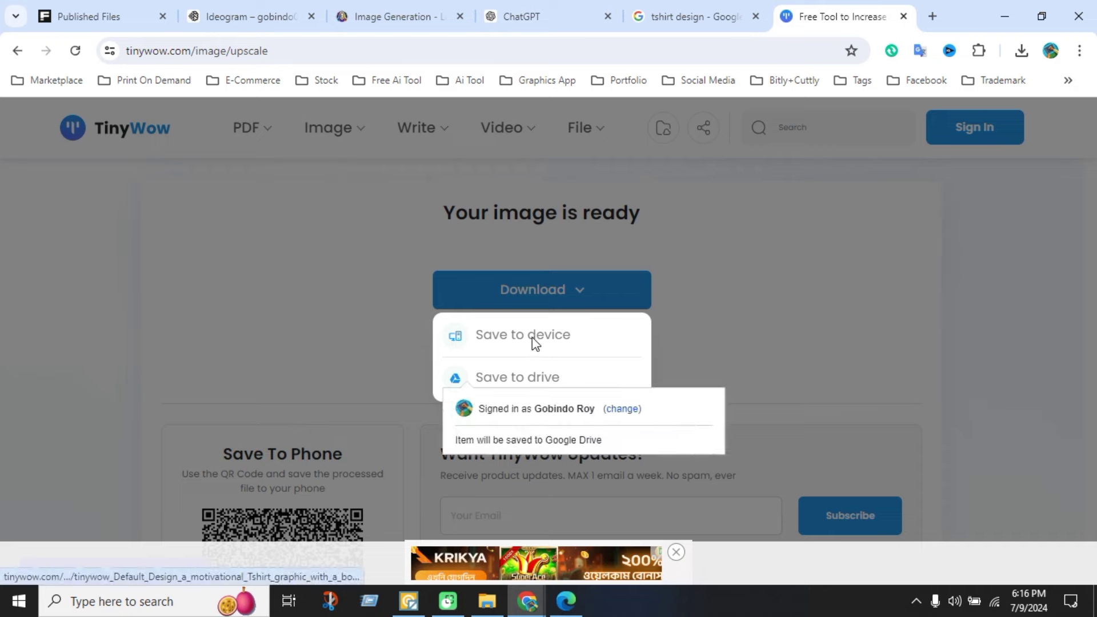
{"action": "left_click", "coordinate": [534, 337]}
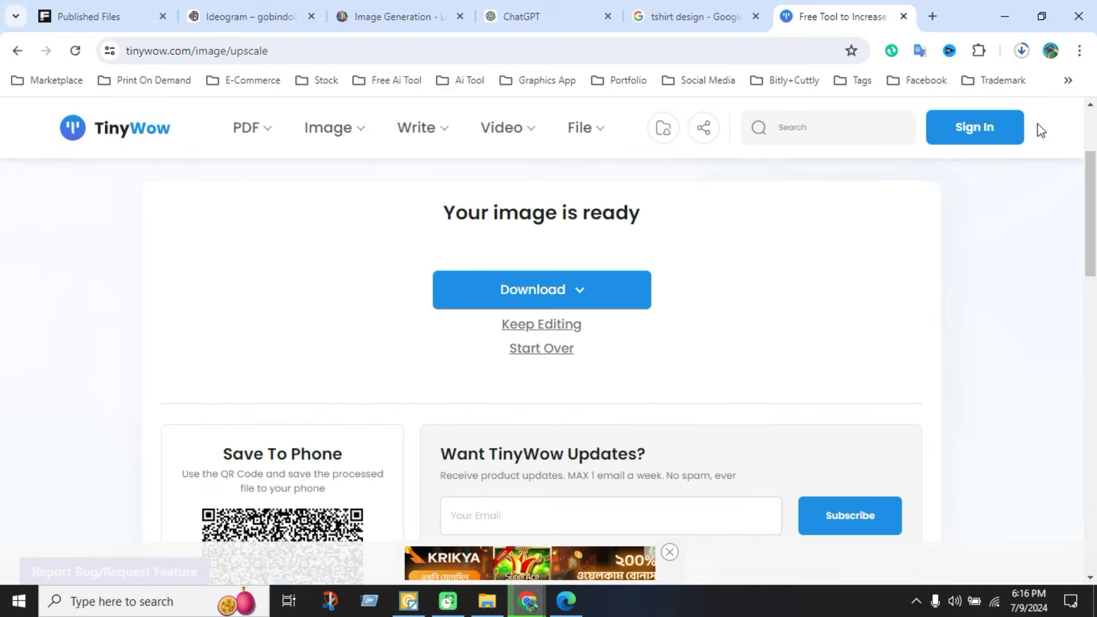
{"action": "left_click", "coordinate": [1012, 13]}
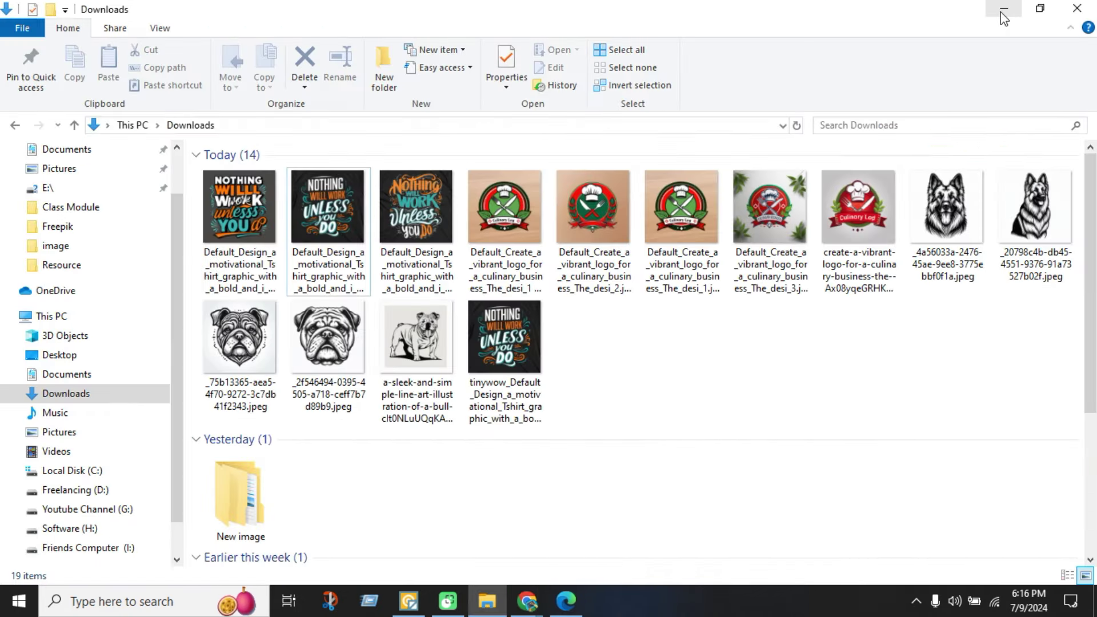
Check the pixel dimensions of the original "Nothing will work unless you do" design in its file details.
{"action": "left_click", "coordinate": [521, 400]}
{"action": "left_click", "coordinate": [351, 228]}
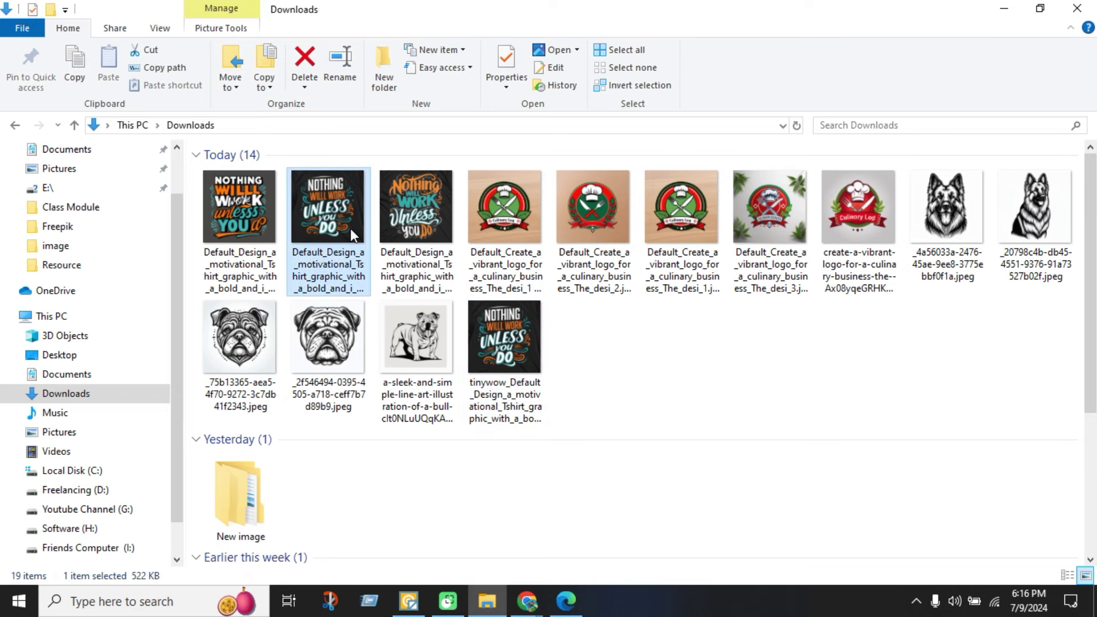
{"action": "right_click", "coordinate": [351, 228]}
{"action": "left_click", "coordinate": [417, 570]}
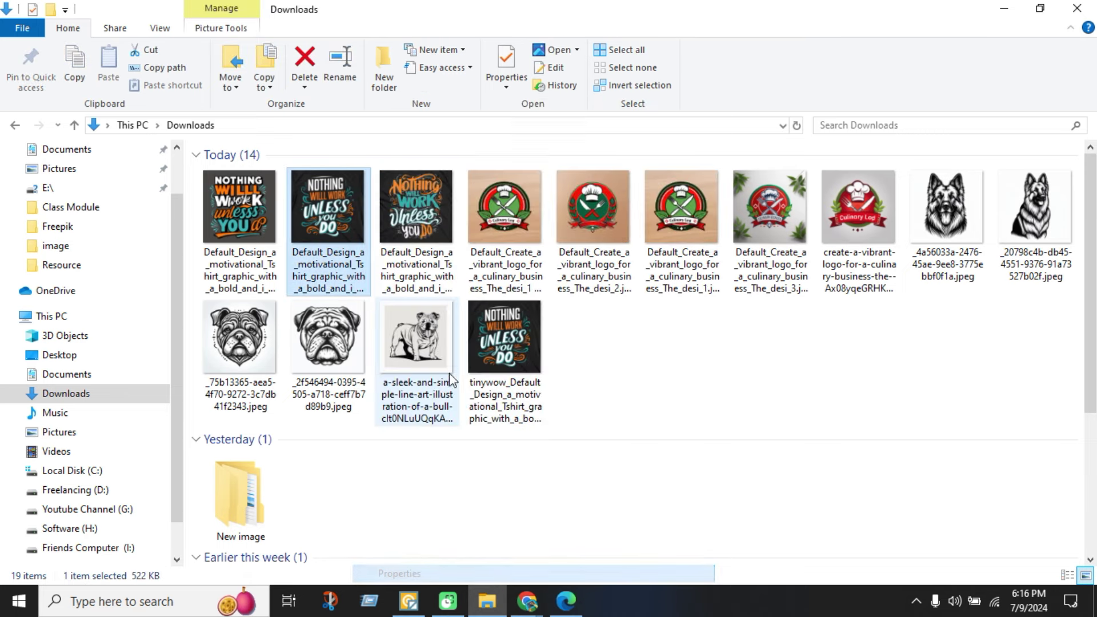
{"action": "left_click", "coordinate": [459, 207]}
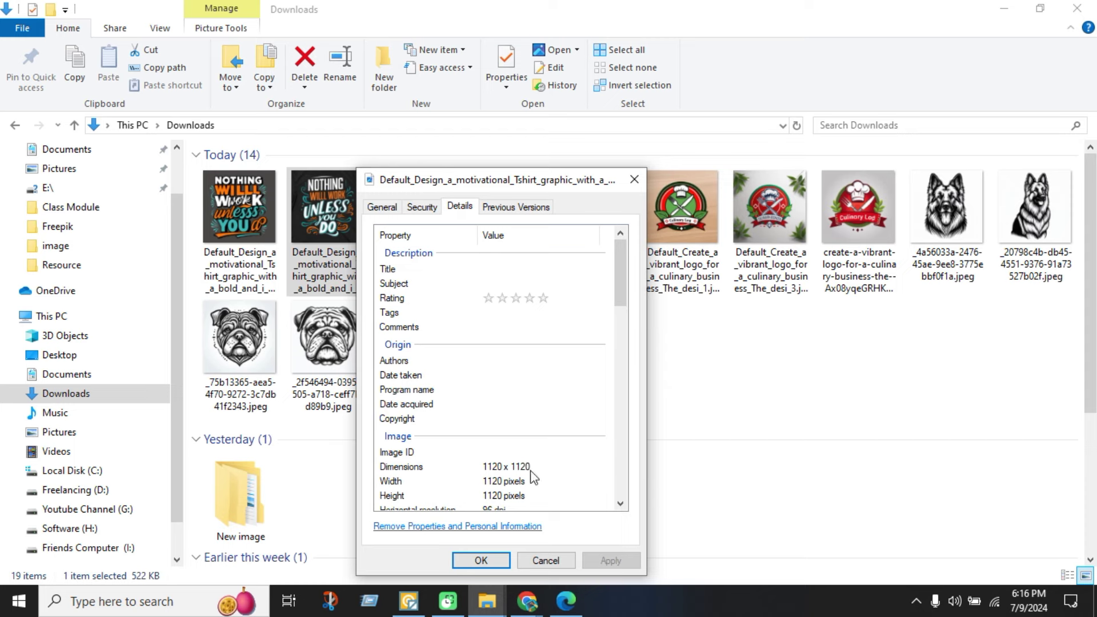
{"action": "left_click", "coordinate": [634, 179]}
Check the pixel dimensions of the upscaled tinywow copy of the design in its file details.
{"action": "left_click", "coordinate": [519, 370]}
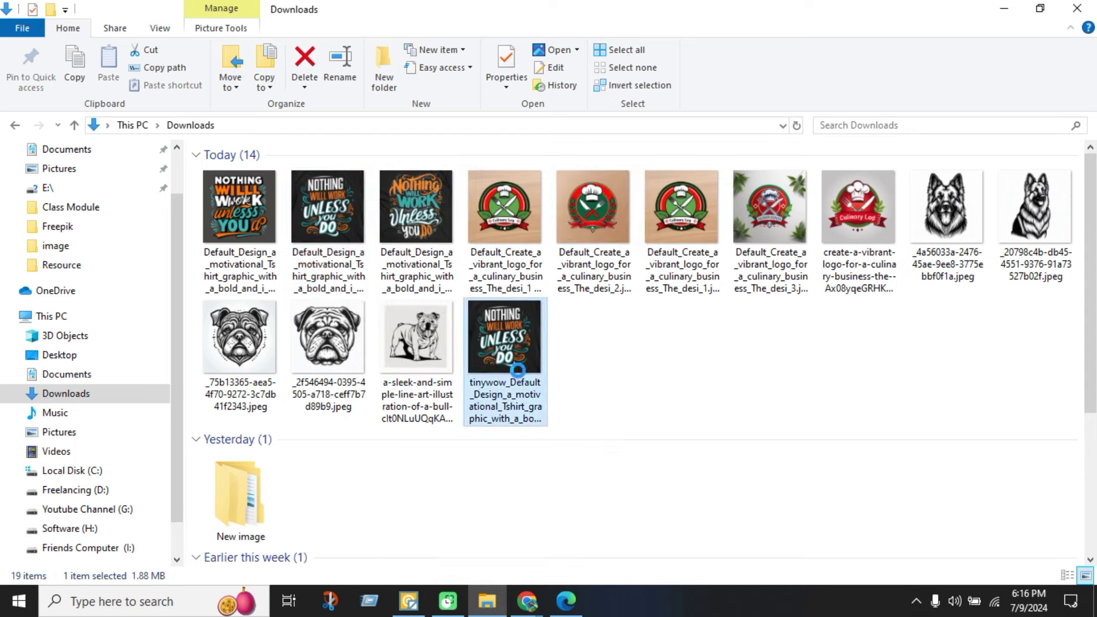
{"action": "right_click", "coordinate": [519, 371]}
{"action": "left_click", "coordinate": [574, 572]}
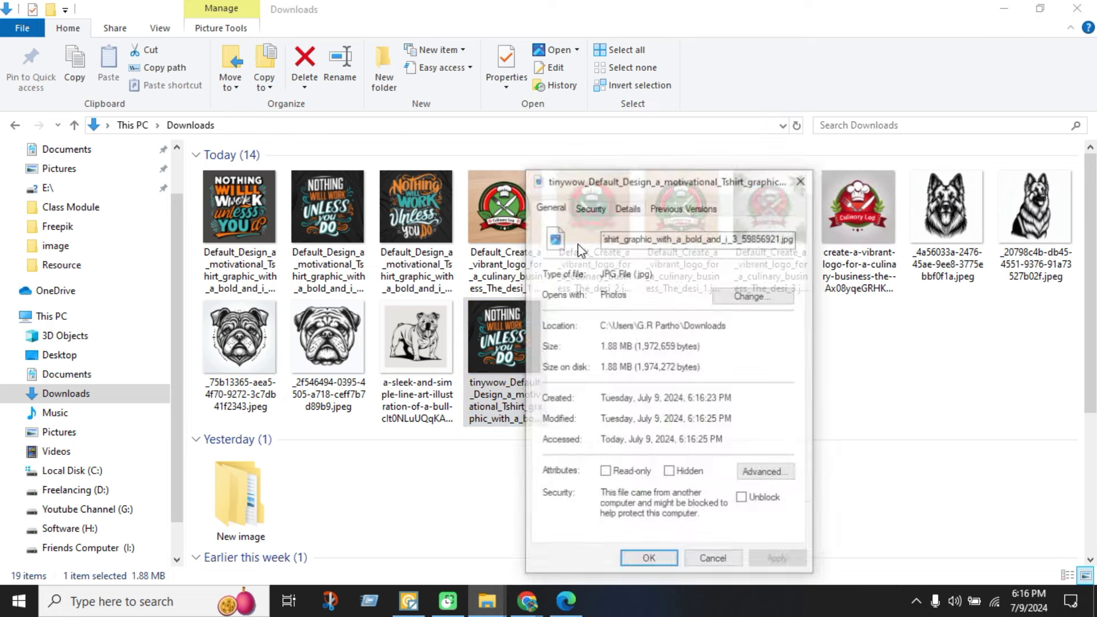
{"action": "left_click", "coordinate": [628, 207]}
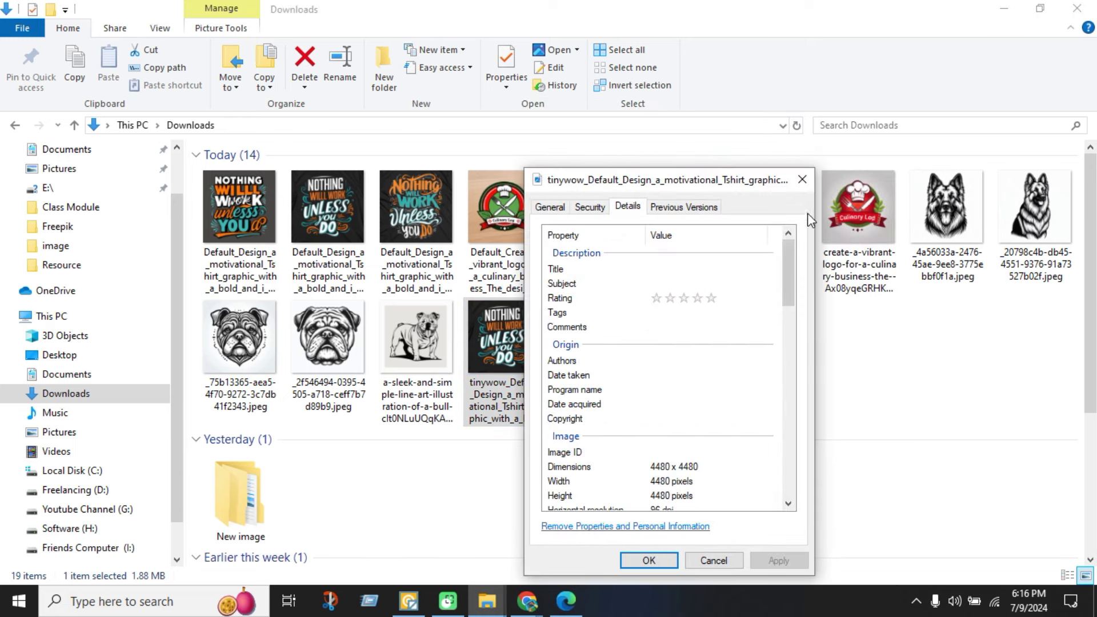
{"action": "left_click", "coordinate": [802, 179]}
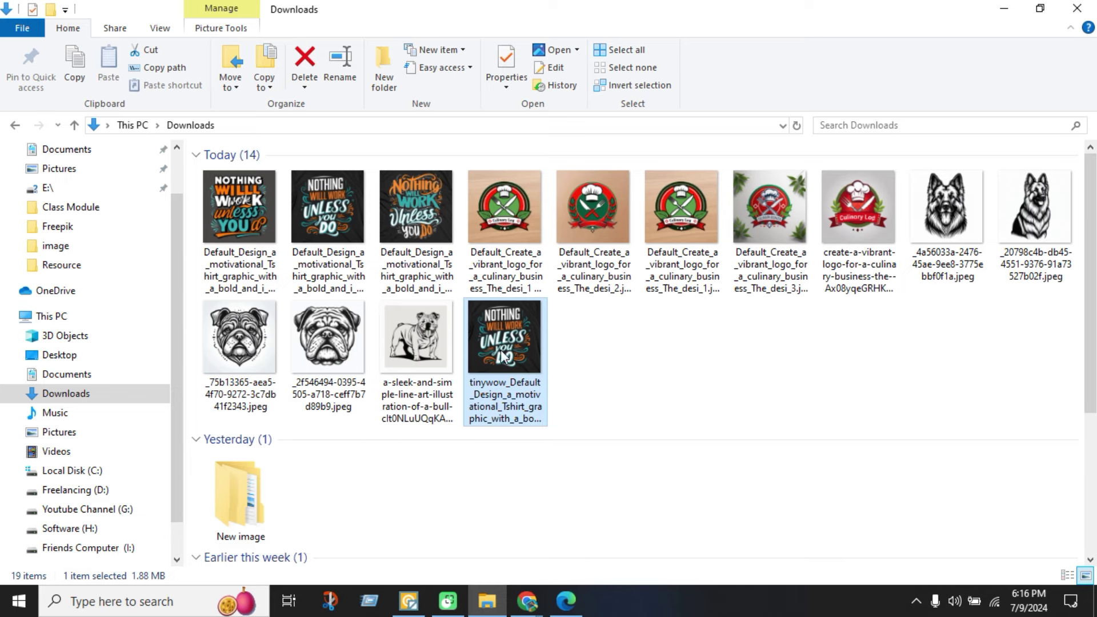
Load the upscaled tinywow T-shirt image from Downloads into Vector Magic and vectorize it in Fully Automatic mode.
{"action": "left_click", "coordinate": [409, 600]}
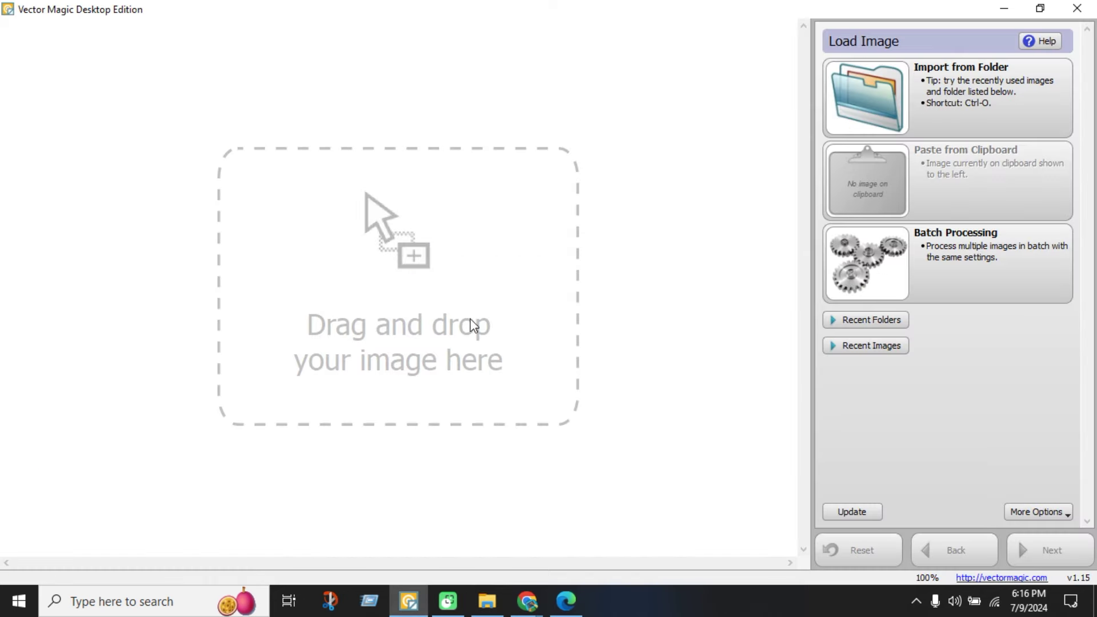
{"action": "left_click", "coordinate": [489, 600]}
{"action": "left_click_drag", "start_coordinate": [523, 368], "coordinate": [393, 360]}
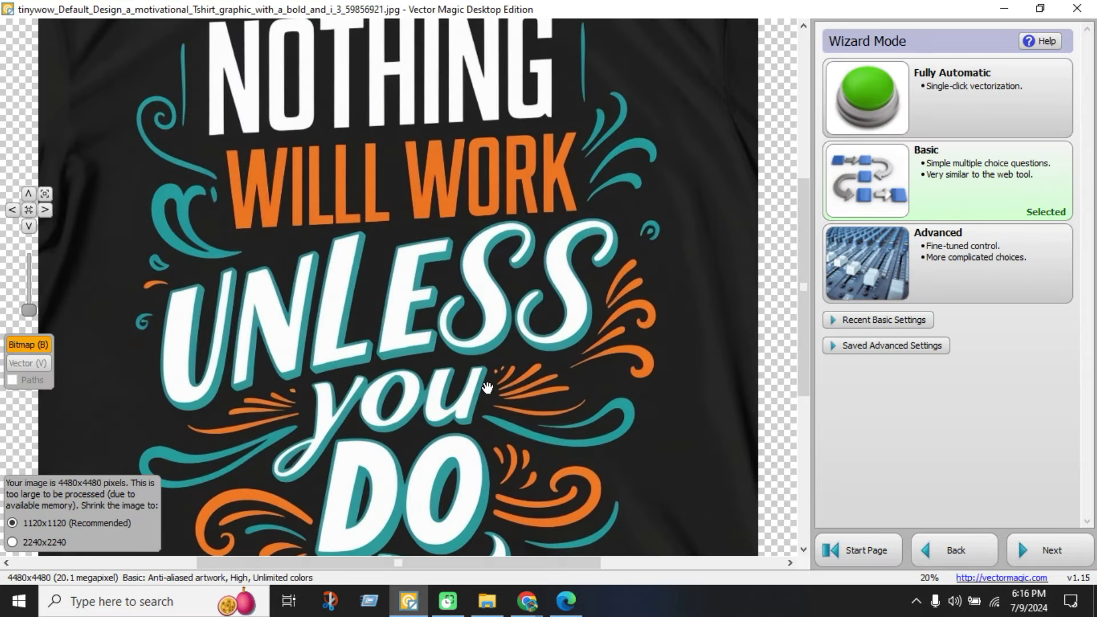
{"action": "left_click", "coordinate": [966, 100]}
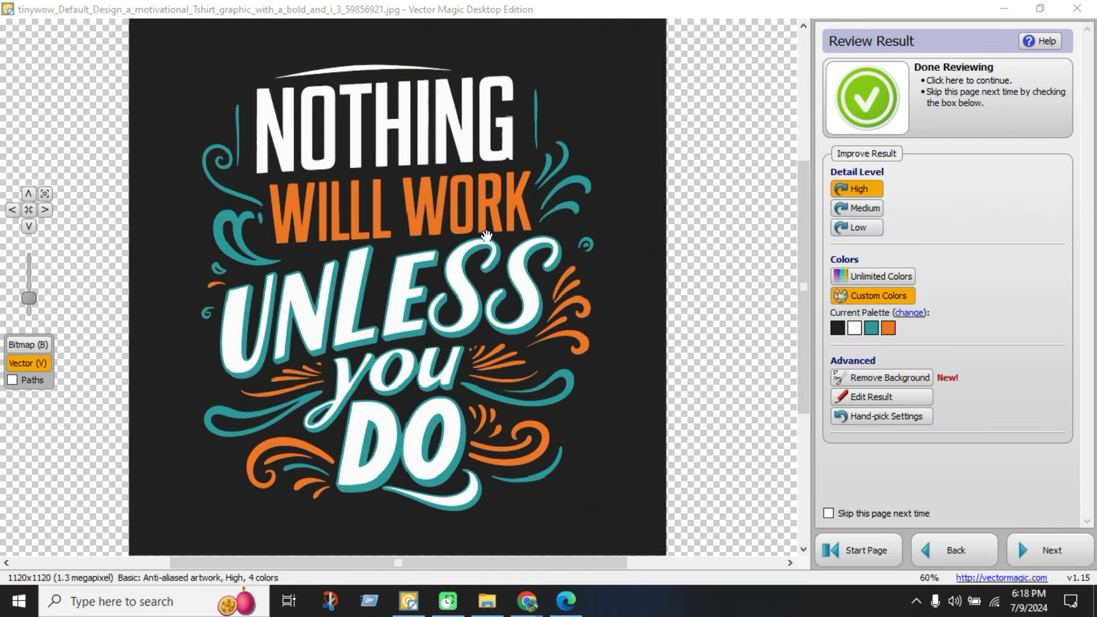
Redo the vectorization at Medium detail level and accept the reviewed result.
{"action": "left_click", "coordinate": [852, 209]}
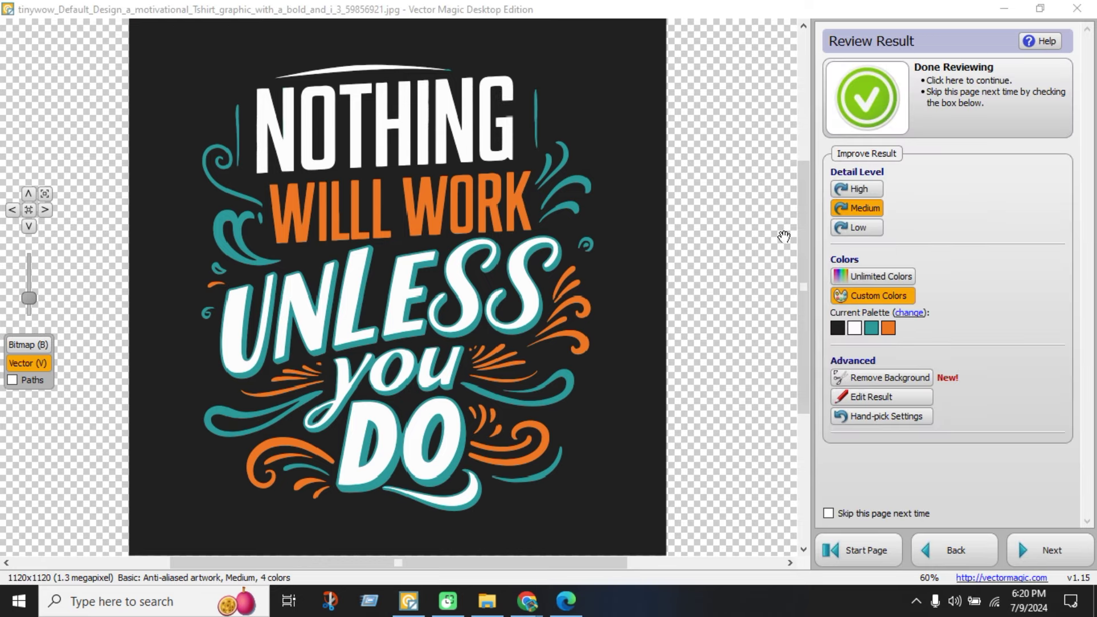
{"action": "left_click", "coordinate": [951, 97]}
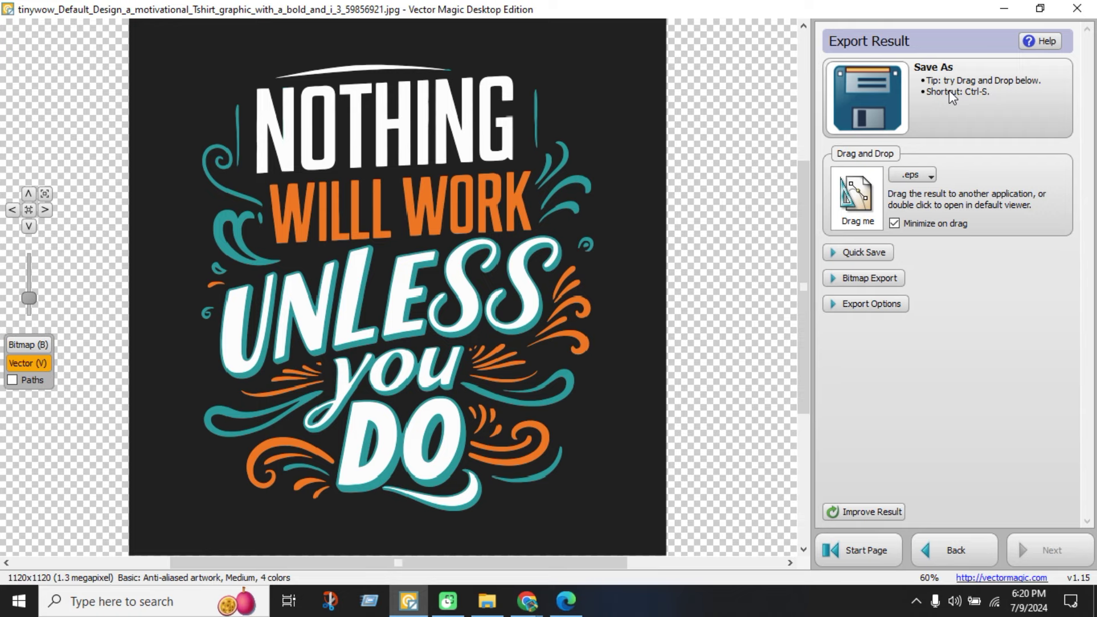
Save the vector result to Downloads as "Tshirt design" in Adobe Illustrator (*.ai) format.
{"action": "left_click", "coordinate": [952, 97]}
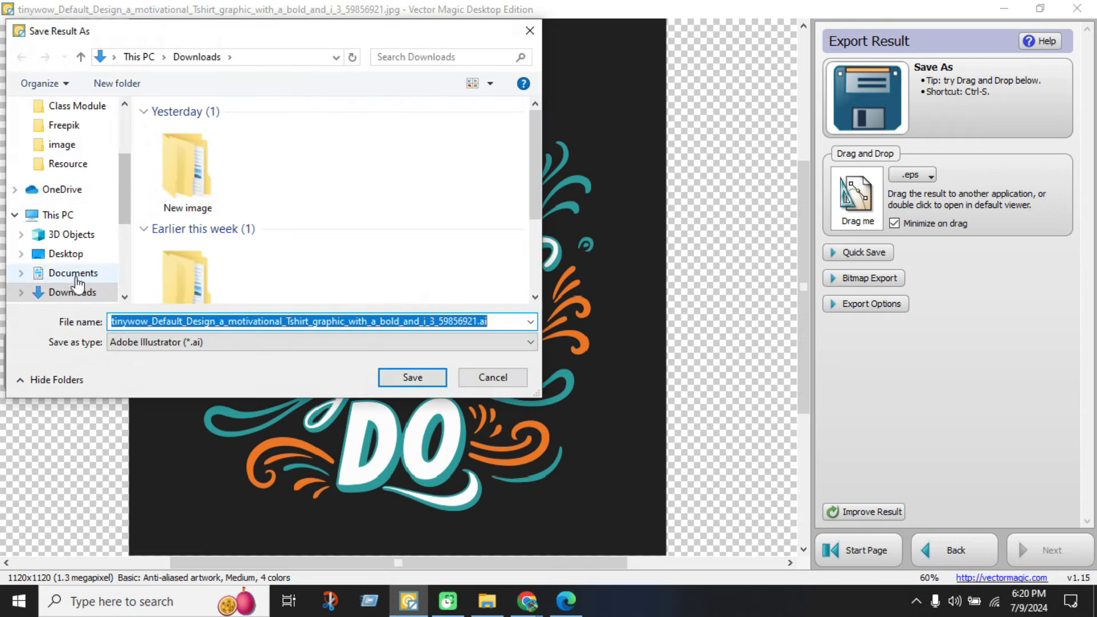
{"action": "left_click", "coordinate": [72, 292]}
{"action": "double_click", "coordinate": [226, 321]}
{"action": "type", "text": "T"}
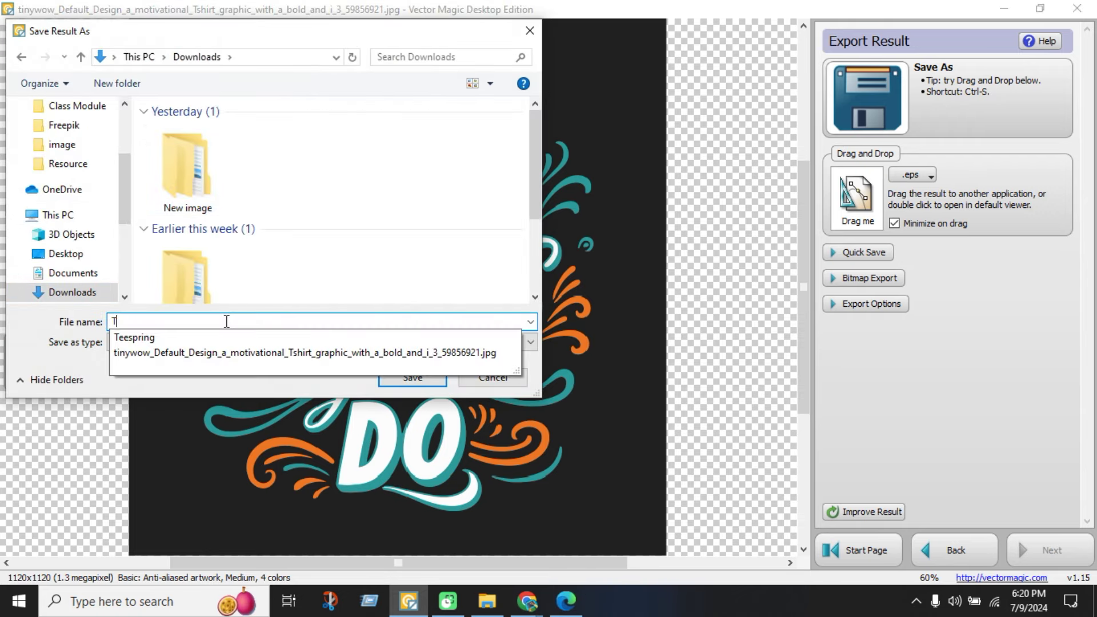
{"action": "type", "text": "shirt design"}
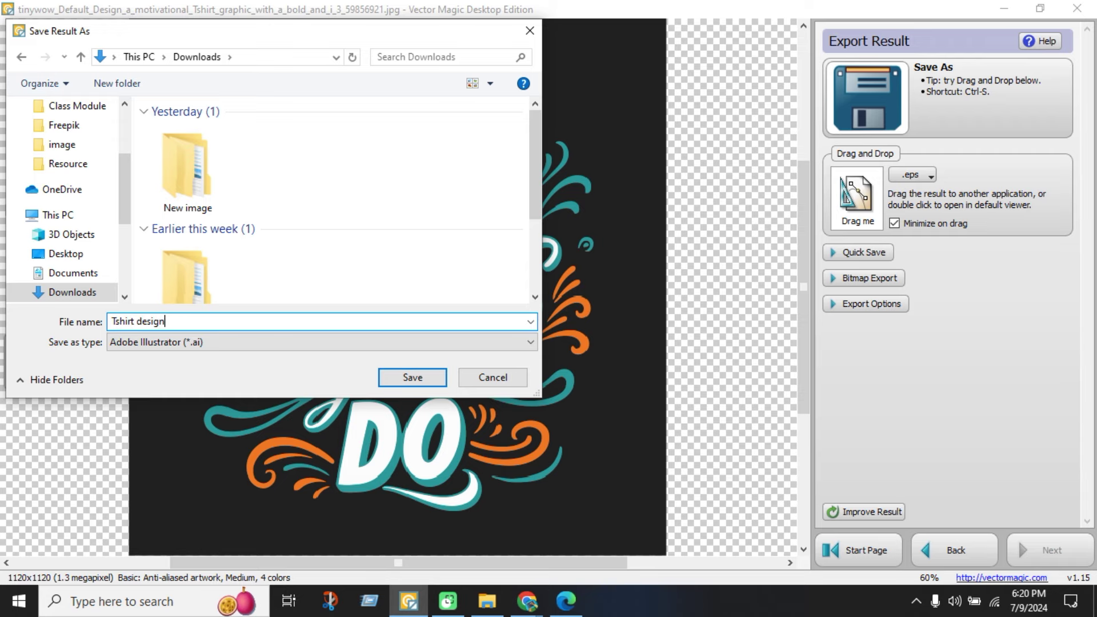
{"action": "left_click", "coordinate": [410, 378]}
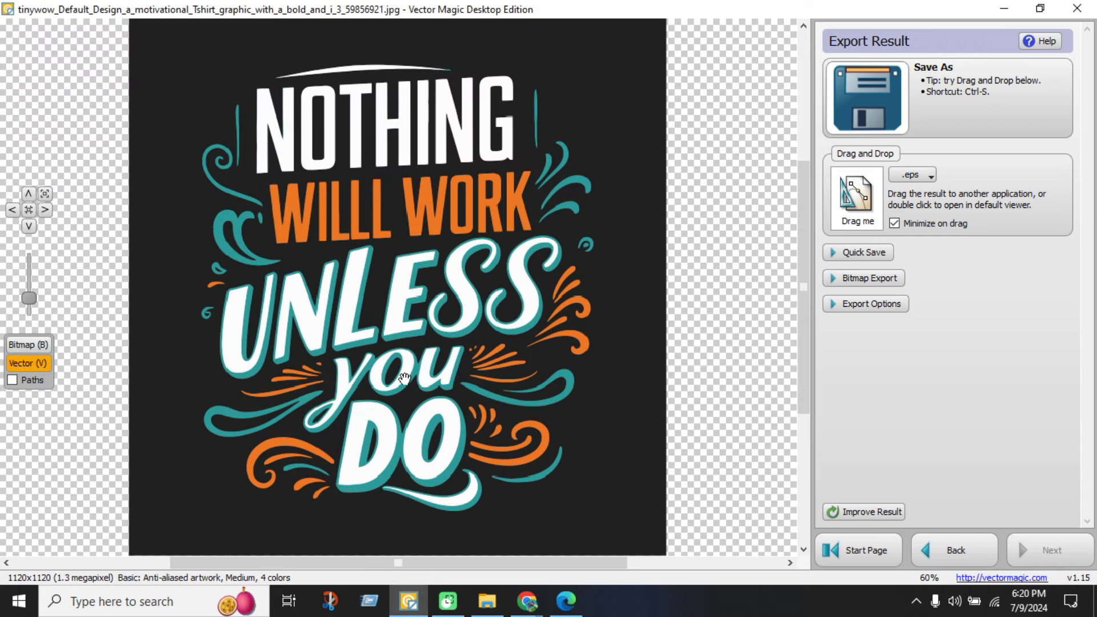
Reset Vector Magic to its start page and open Tshirt design.ai from Downloads in Adobe Illustrator.
{"action": "left_click", "coordinate": [840, 550]}
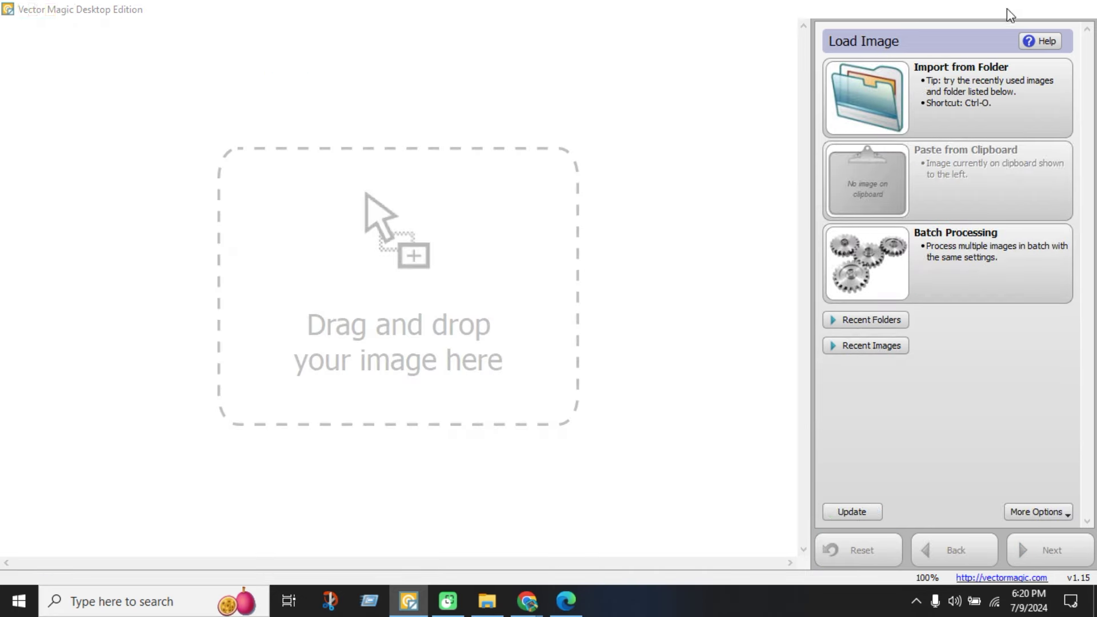
{"action": "left_click", "coordinate": [1004, 9]}
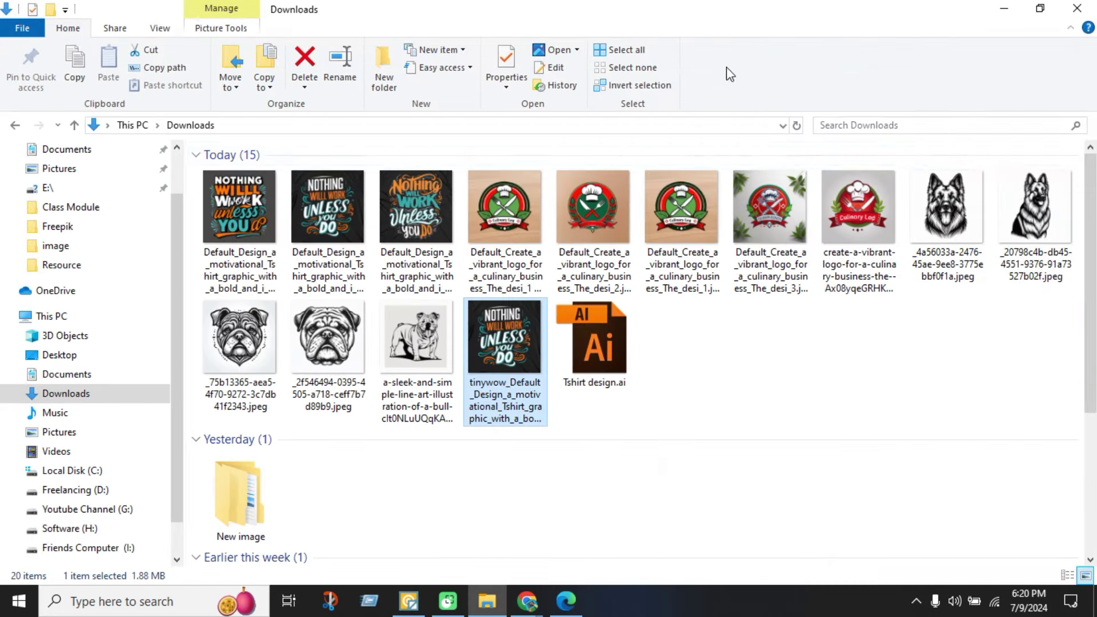
{"action": "left_click", "coordinate": [614, 375]}
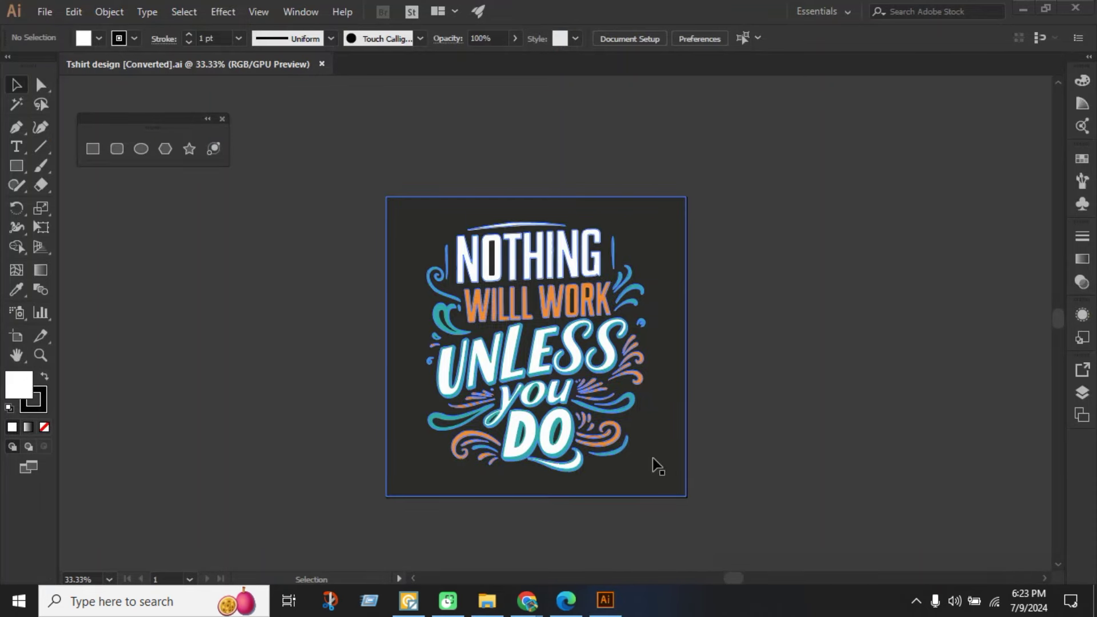
{"action": "scroll", "coordinate": [579, 384], "scroll_direction": "up", "scroll_amount": 1}
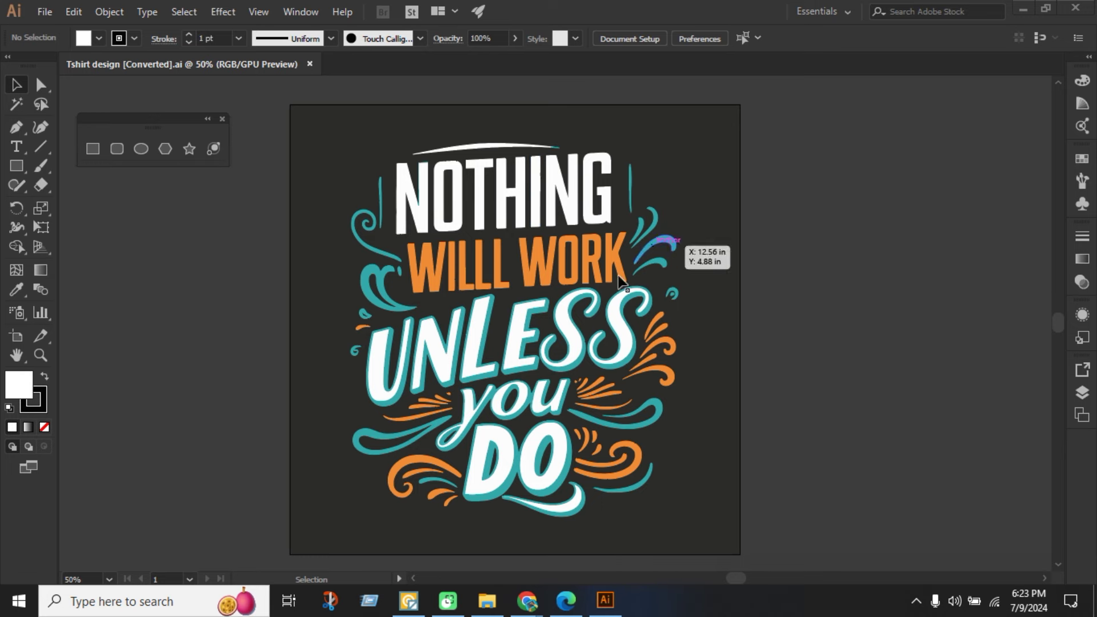
{"action": "scroll", "coordinate": [517, 326], "scroll_direction": "down", "scroll_amount": 1}
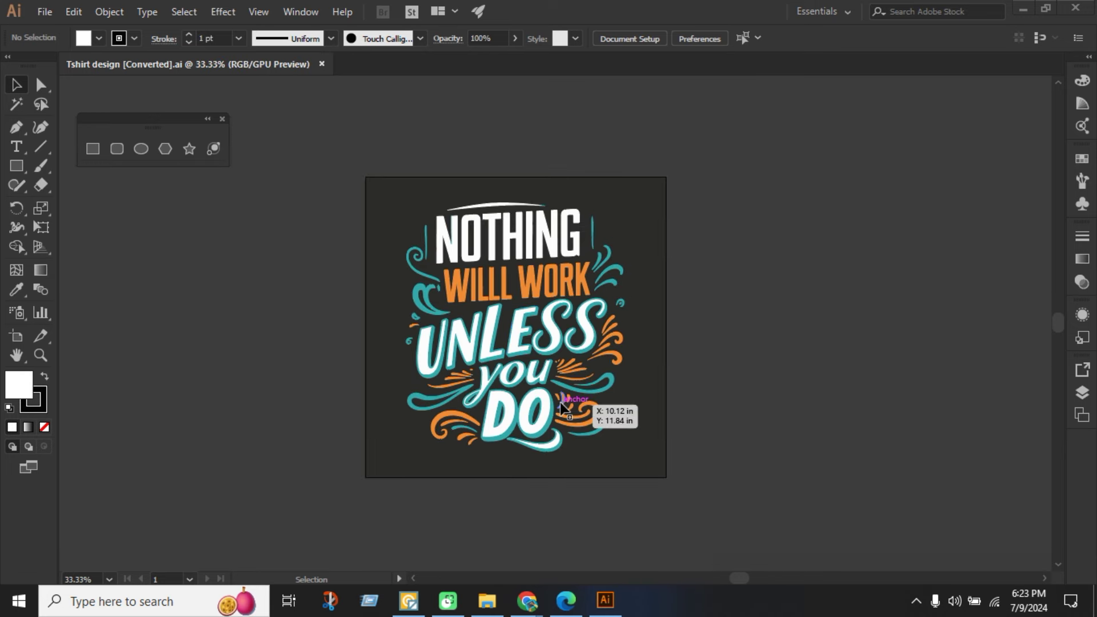
{"action": "scroll", "coordinate": [546, 310], "scroll_direction": "up", "scroll_amount": 1}
{"action": "scroll", "coordinate": [593, 277], "scroll_direction": "down", "scroll_amount": 1}
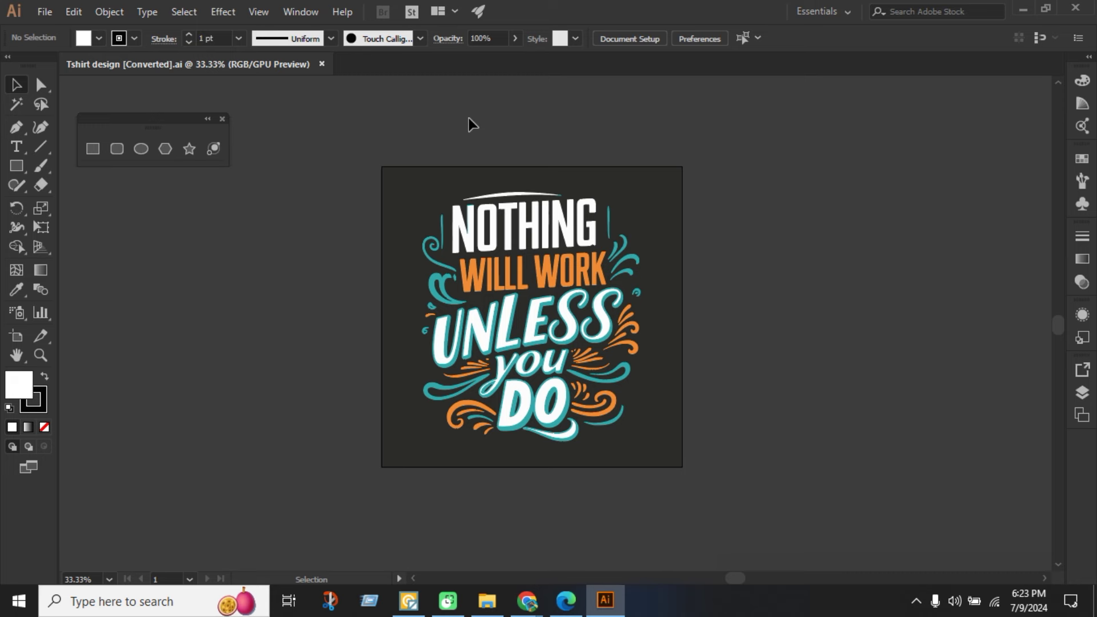
Create a new print document measuring 4500 x 5400 pixels with one artboard in CMYK color mode.
{"action": "left_click", "coordinate": [45, 11]}
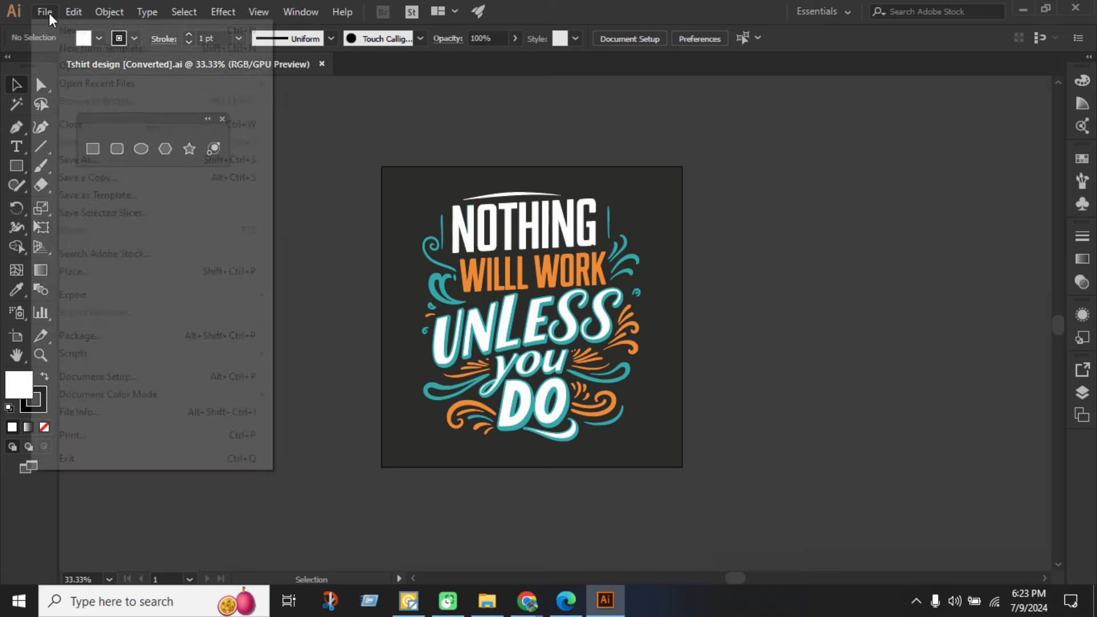
{"action": "key", "text": "Escape"}
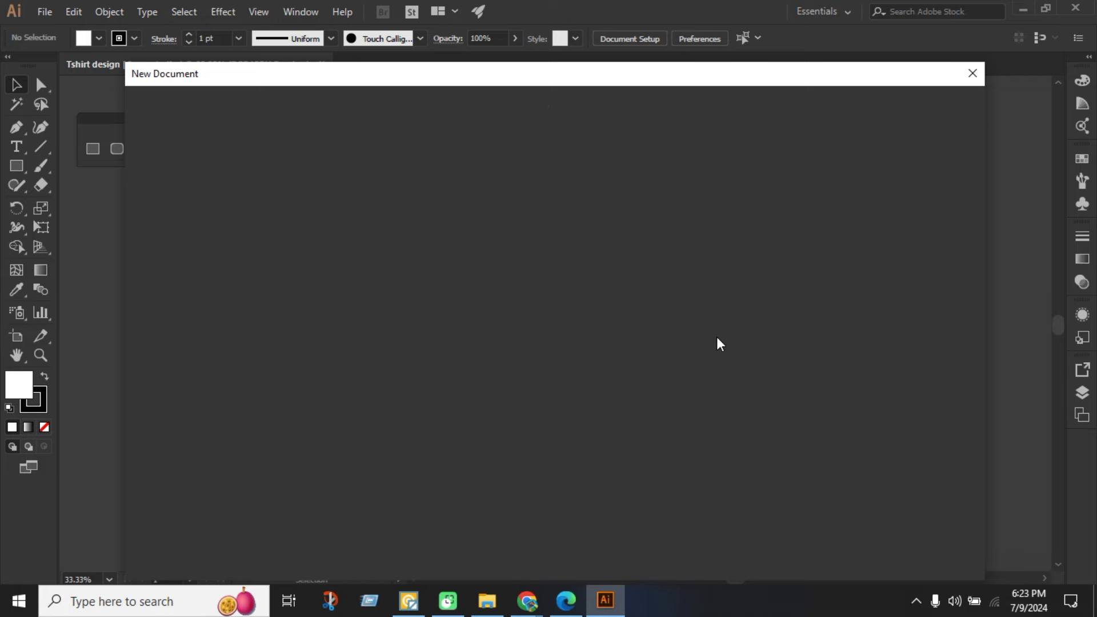
{"action": "left_click", "coordinate": [608, 105]}
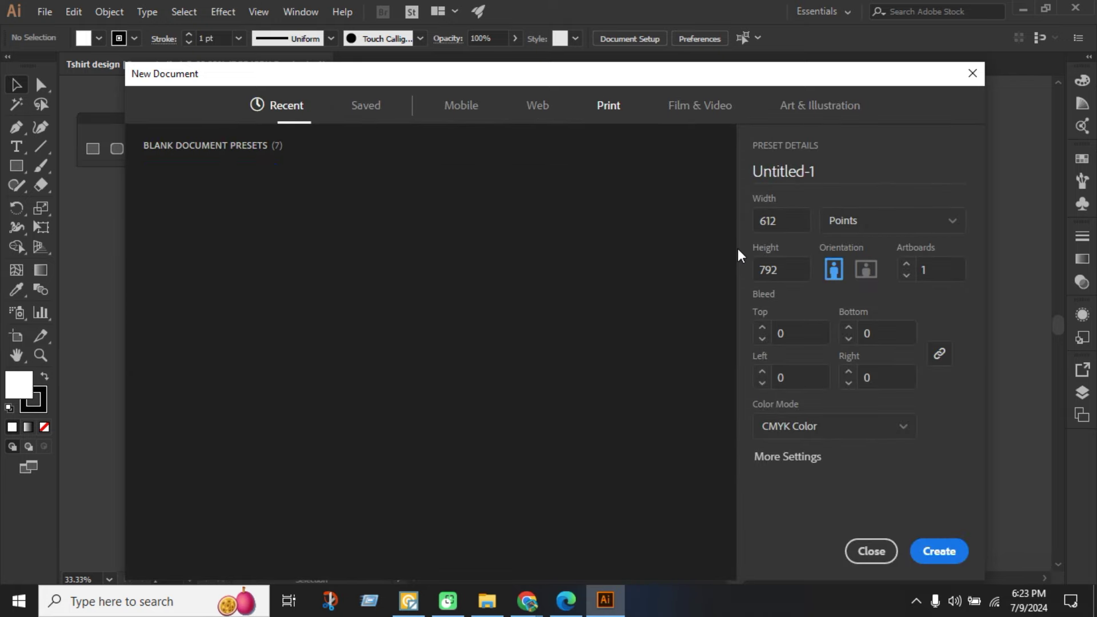
{"action": "left_click", "coordinate": [871, 230]}
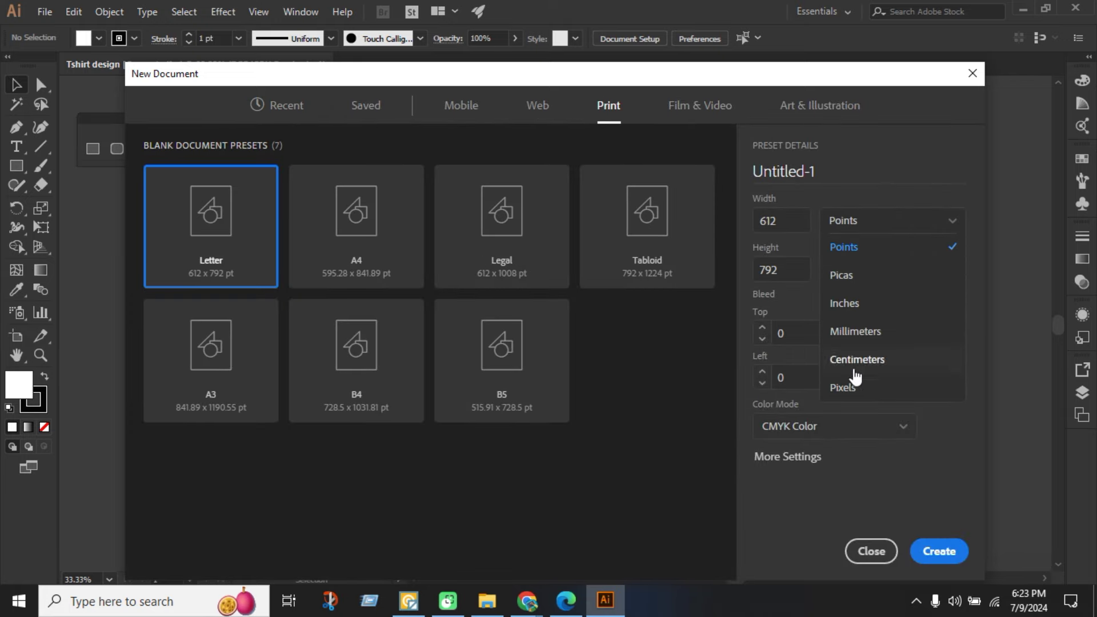
{"action": "left_click", "coordinate": [843, 387]}
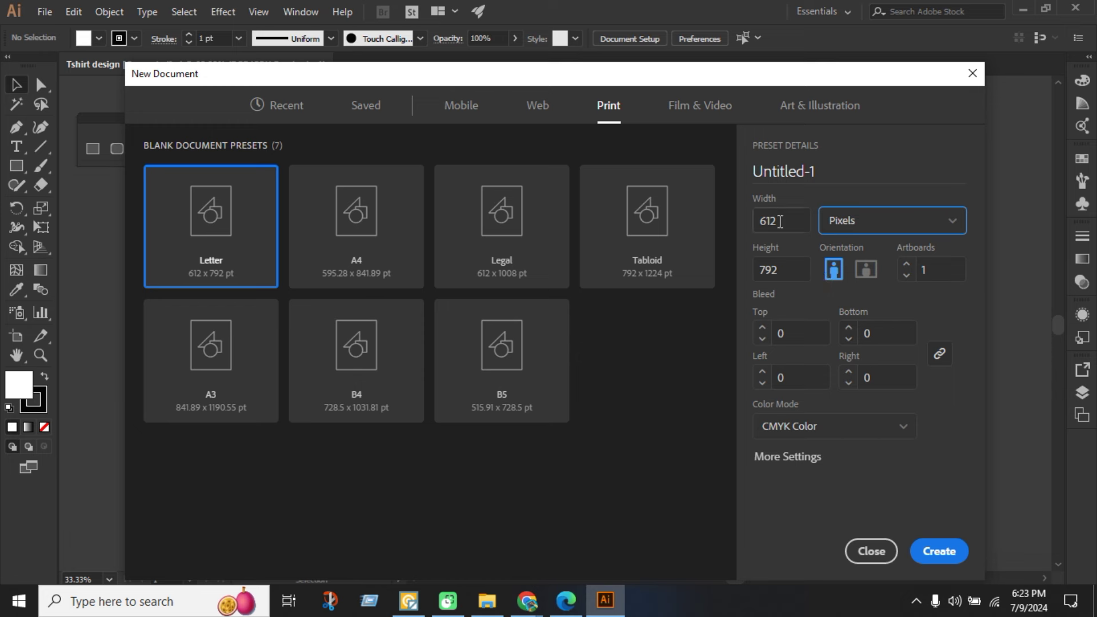
{"action": "double_click", "coordinate": [780, 221]}
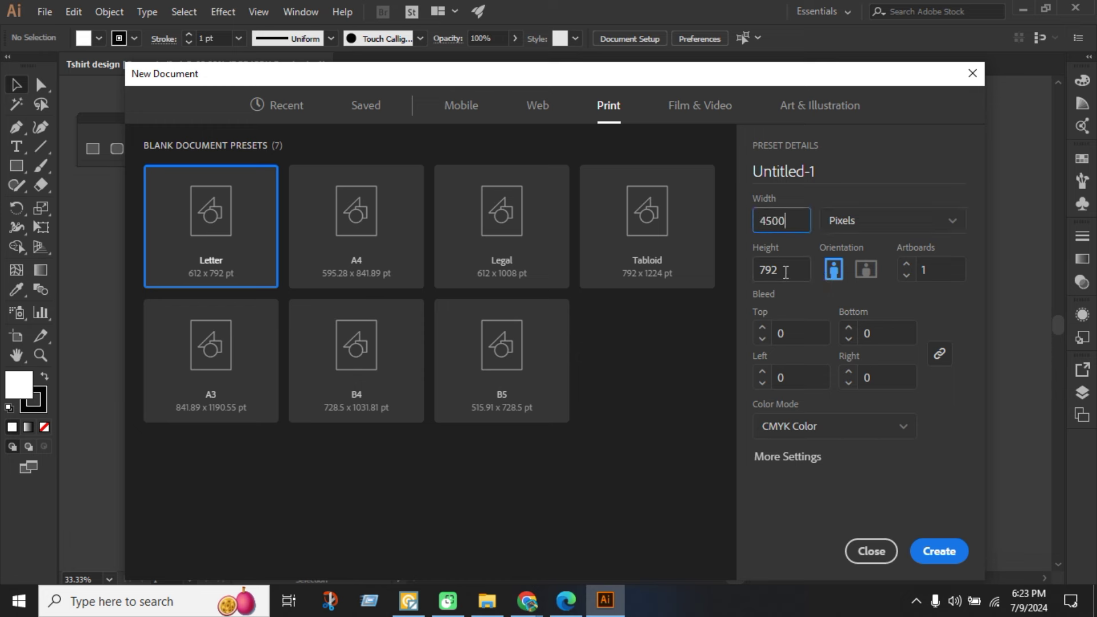
{"action": "key", "text": "Tab"}
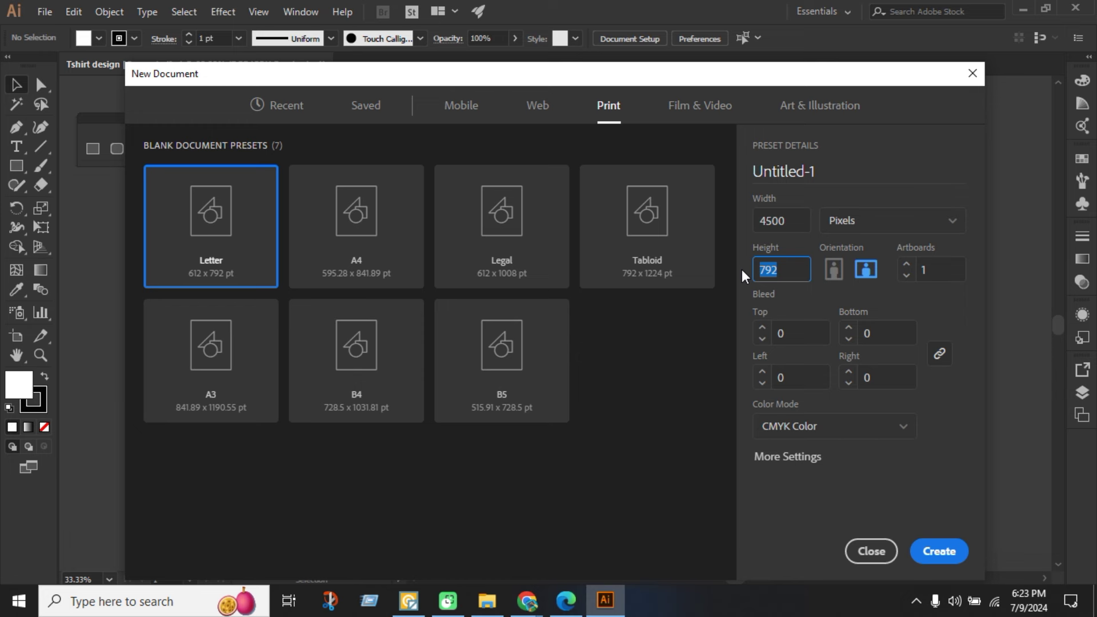
{"action": "type", "text": "5400"}
{"action": "left_click", "coordinate": [939, 551]}
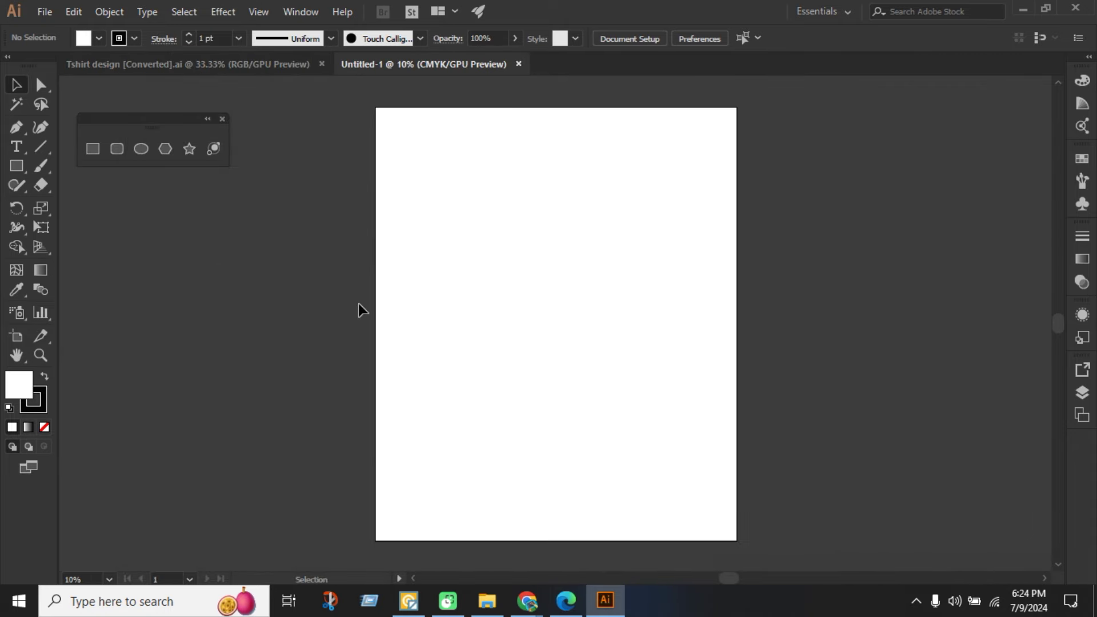
{"action": "scroll", "coordinate": [294, 284], "scroll_direction": "down", "scroll_amount": 1}
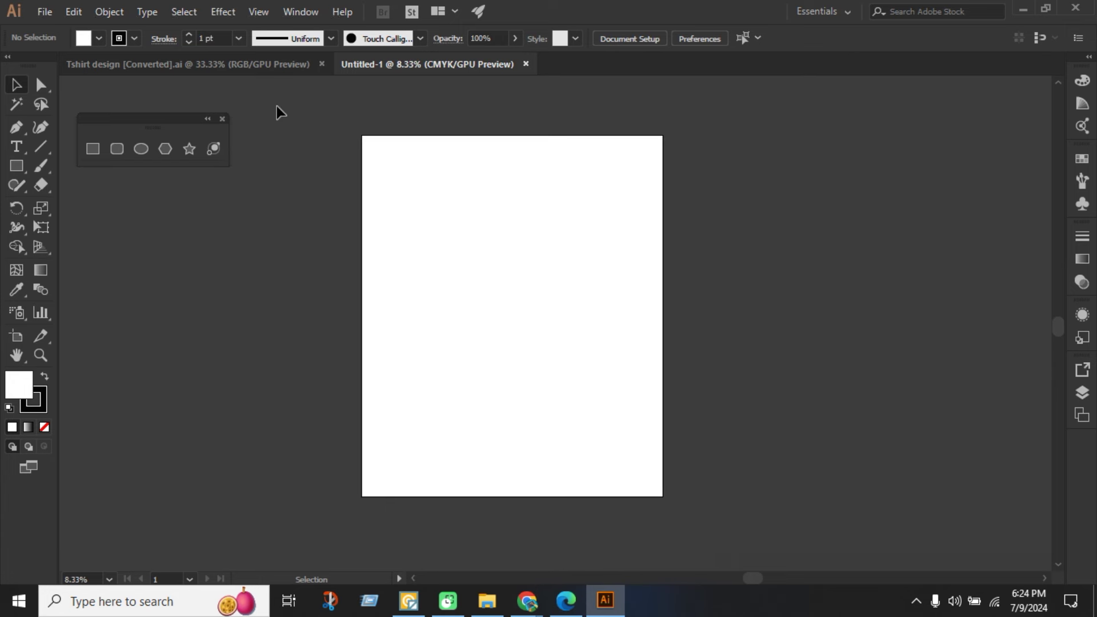
Ungroup the artwork in the Tshirt design document and delete its dark background shape.
{"action": "left_click", "coordinate": [275, 72]}
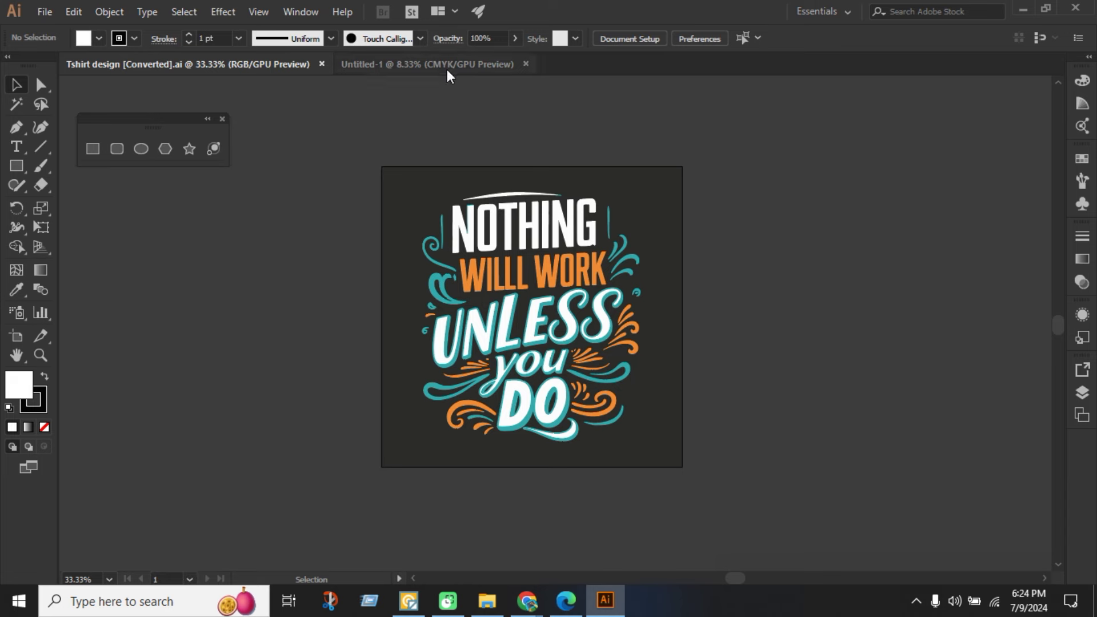
{"action": "left_click", "coordinate": [421, 191]}
{"action": "right_click", "coordinate": [421, 190]}
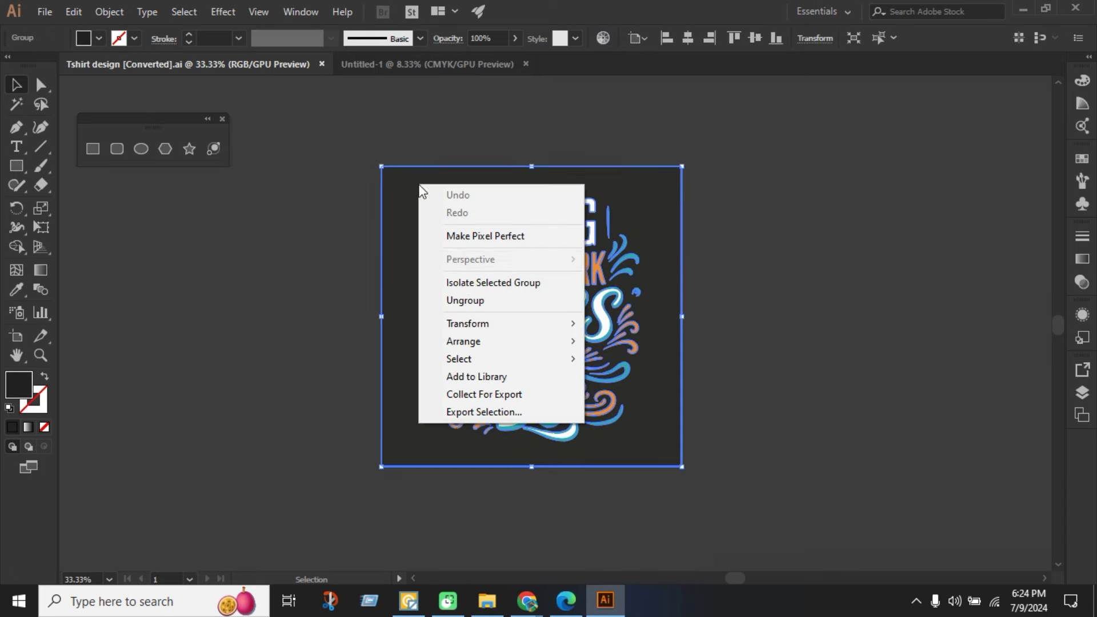
{"action": "left_click", "coordinate": [434, 303]}
{"action": "left_click", "coordinate": [737, 310]}
{"action": "left_click", "coordinate": [683, 220]}
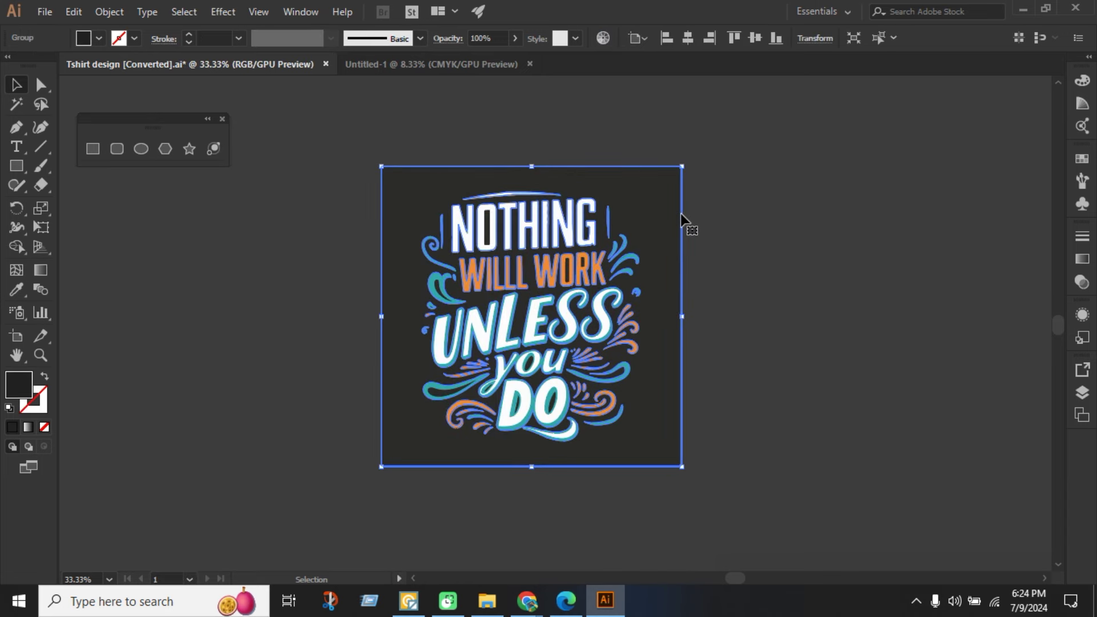
{"action": "key", "text": "Delete"}
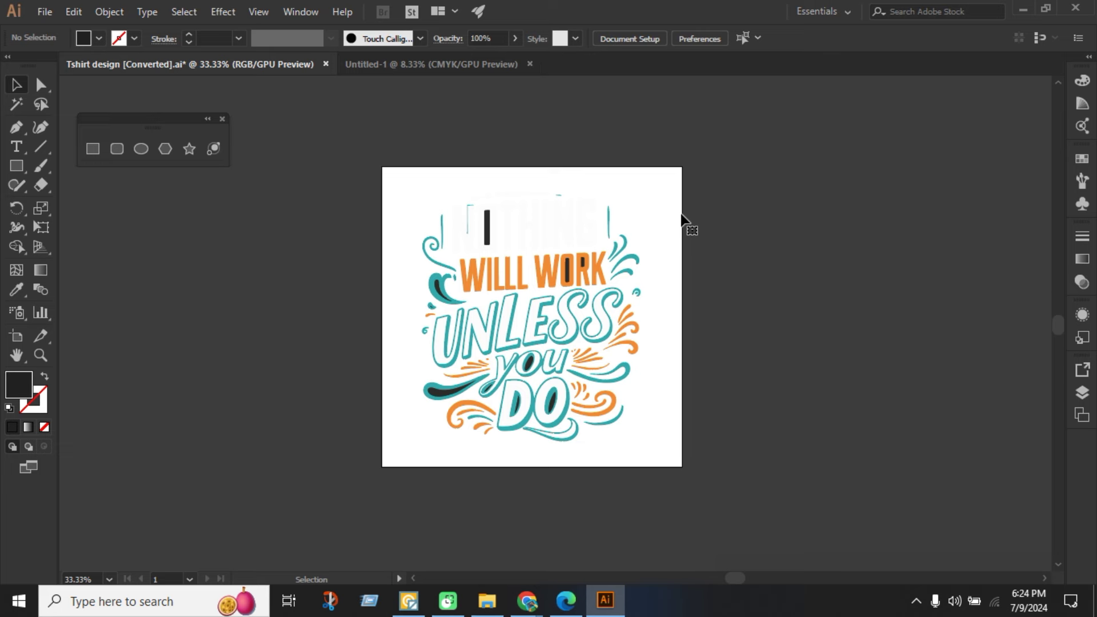
Select all the remaining lettering and ornaments and move them off the artboard to its right side.
{"action": "left_click_drag", "start_coordinate": [353, 153], "coordinate": [707, 511]}
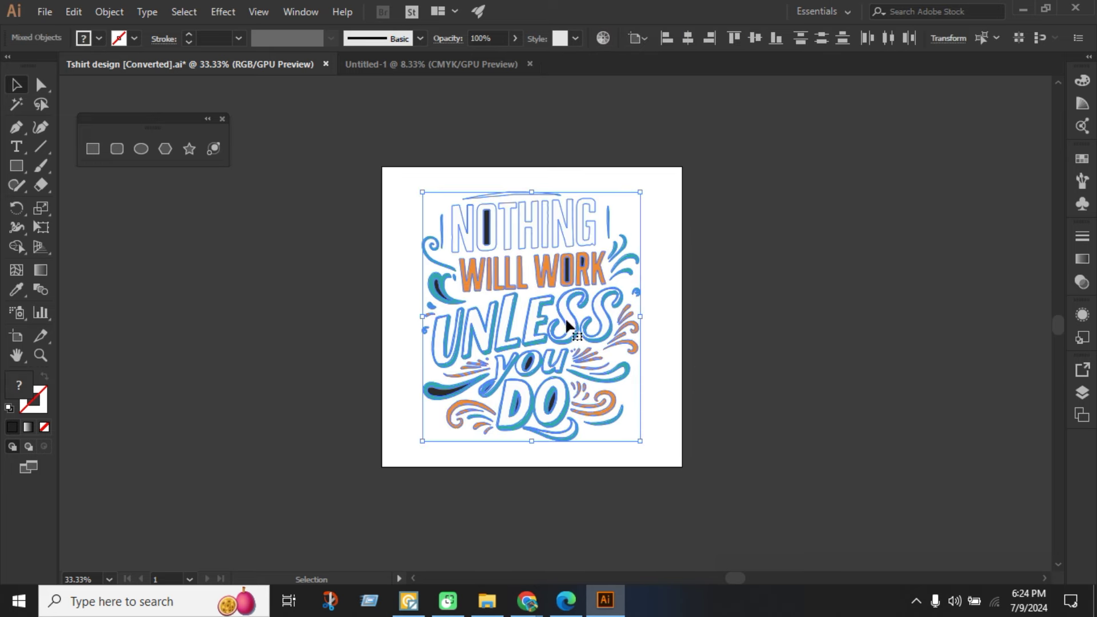
{"action": "left_click_drag", "start_coordinate": [568, 321], "coordinate": [885, 320]}
{"action": "left_click", "coordinate": [999, 284]}
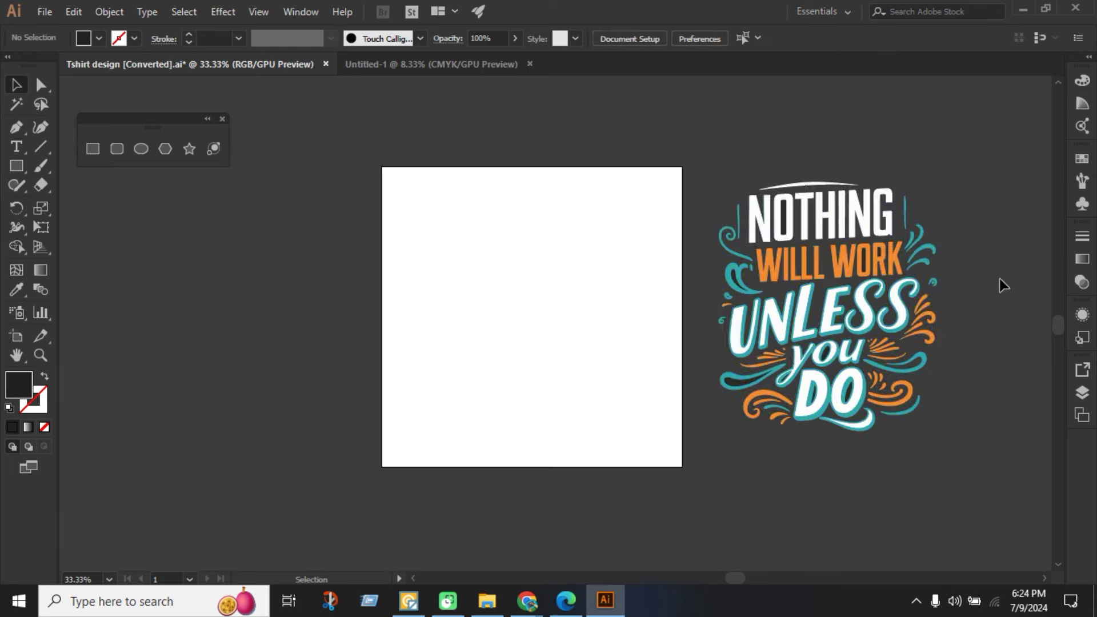
Select all leftover dark fills inside the letters and swirls with the Magic Wand and delete them.
{"action": "scroll", "coordinate": [1000, 280], "scroll_direction": "up", "scroll_amount": 1}
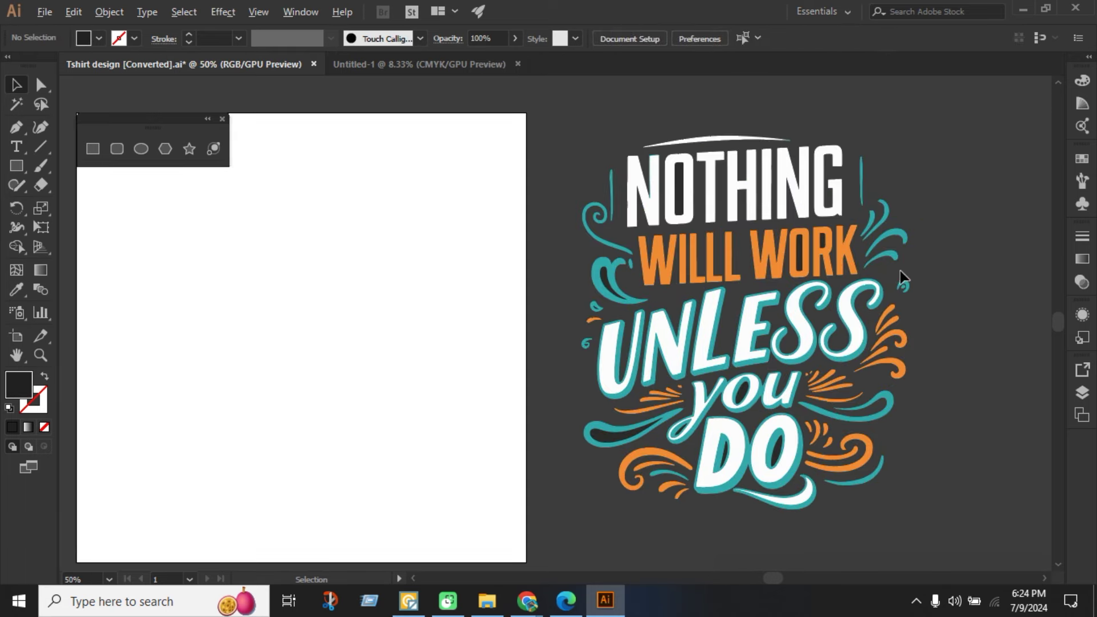
{"action": "left_click", "coordinate": [17, 104]}
{"action": "scroll", "coordinate": [680, 207], "scroll_direction": "up", "scroll_amount": 3}
{"action": "left_click", "coordinate": [689, 192]}
{"action": "scroll", "coordinate": [878, 329], "scroll_direction": "down", "scroll_amount": 4}
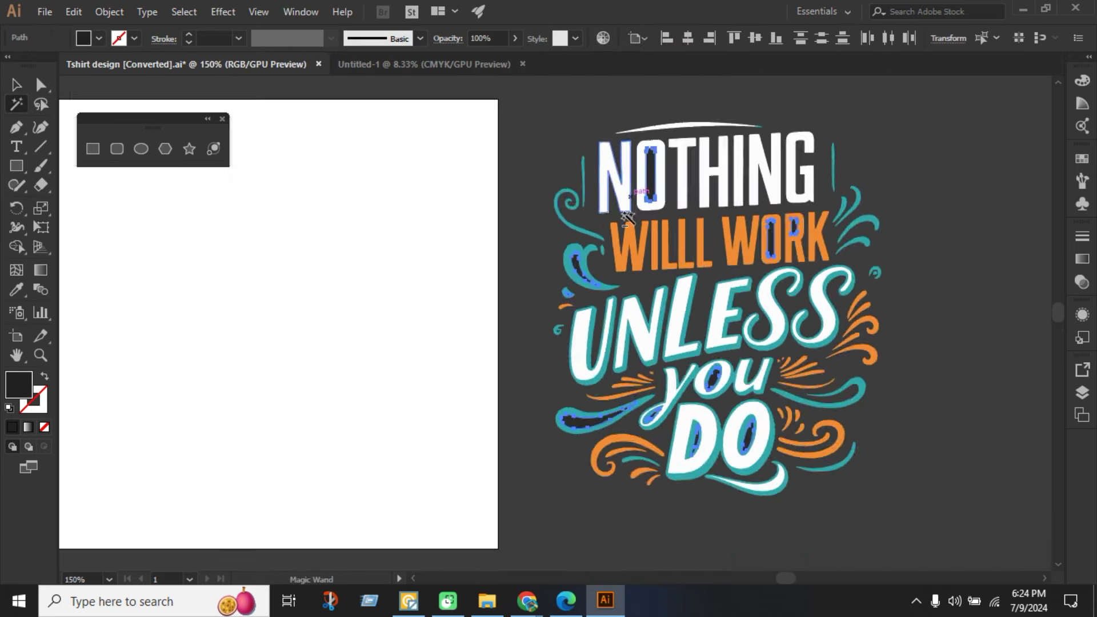
{"action": "left_click", "coordinate": [878, 329]}
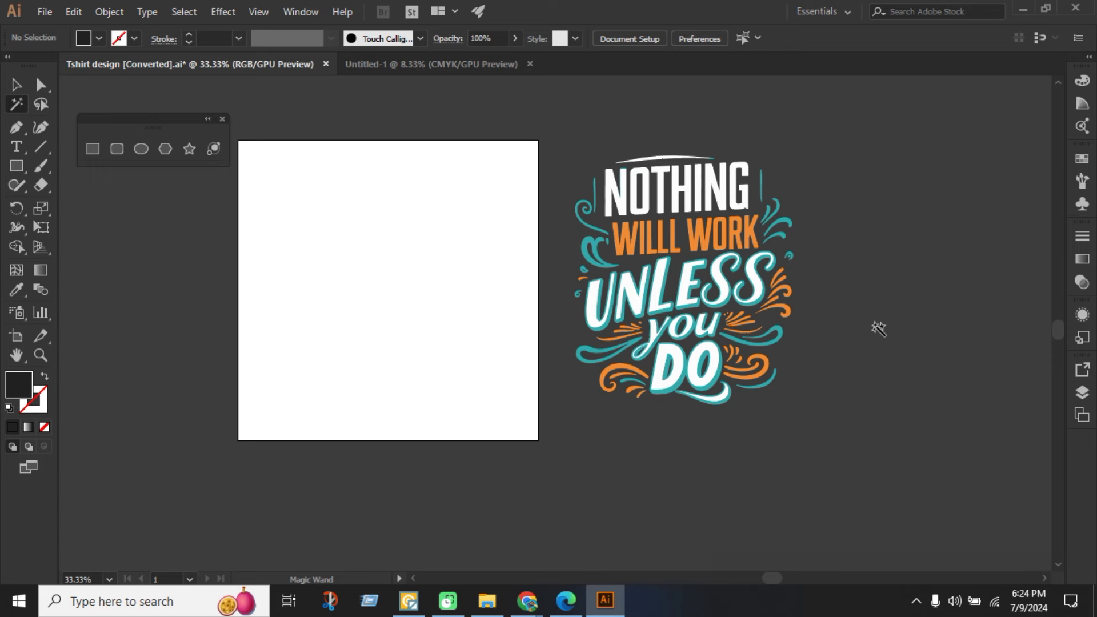
Ungroup the orange shapes and delete the extra last L from the misspelled word "WILLL".
{"action": "key", "text": "v"}
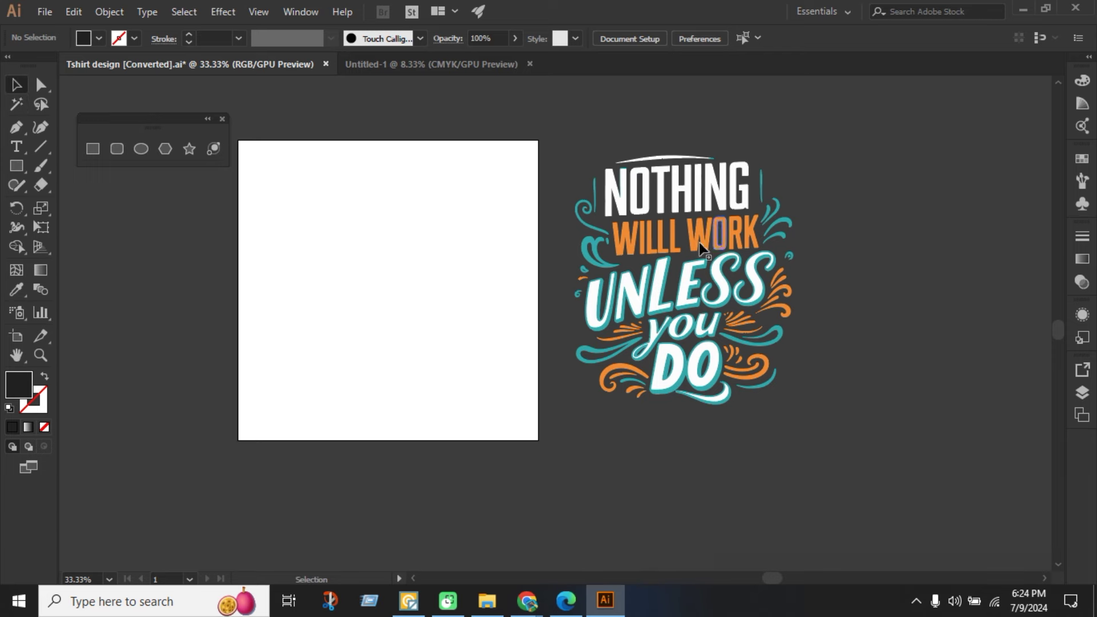
{"action": "scroll", "coordinate": [704, 249], "scroll_direction": "up", "scroll_amount": 2}
{"action": "left_click", "coordinate": [677, 233]}
{"action": "right_click", "coordinate": [678, 234]}
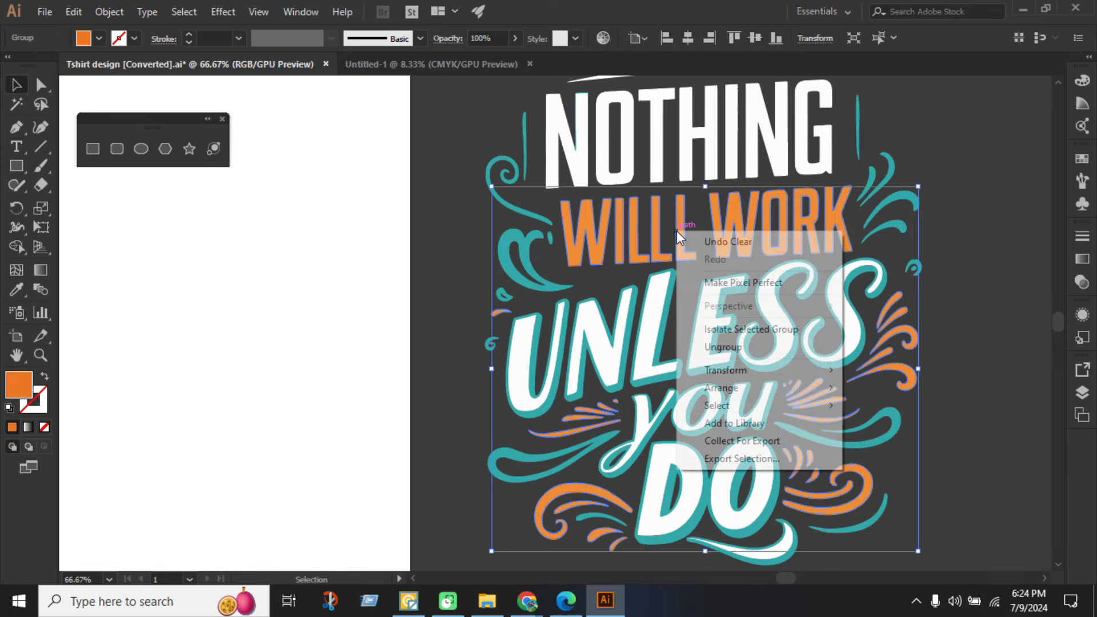
{"action": "left_click", "coordinate": [721, 346]}
{"action": "left_click", "coordinate": [958, 279]}
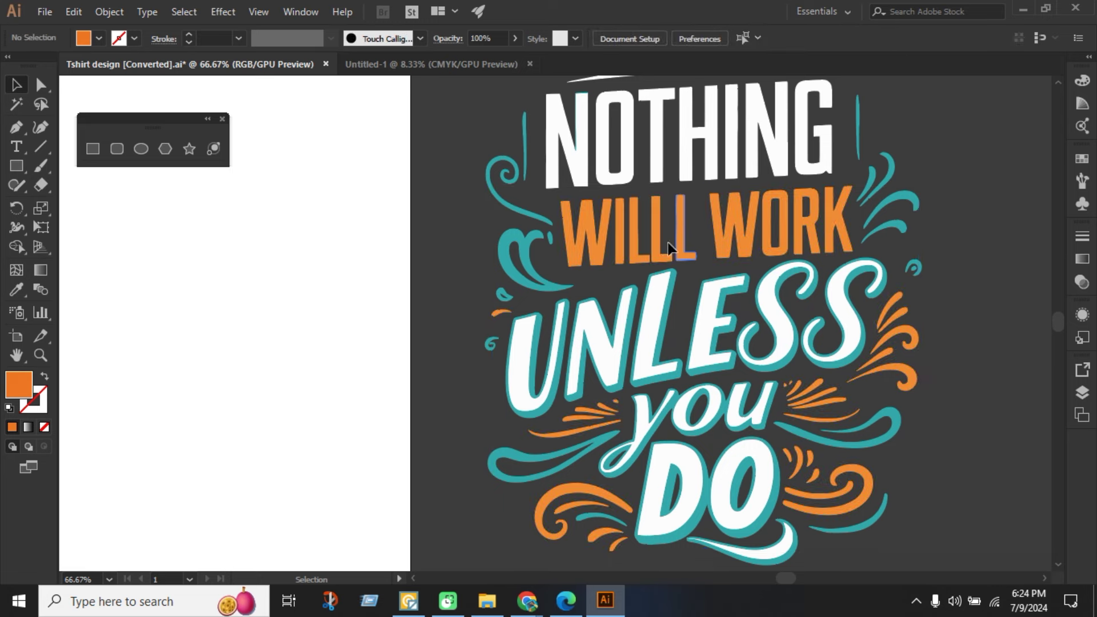
{"action": "left_click", "coordinate": [680, 244]}
{"action": "key", "text": "Delete"}
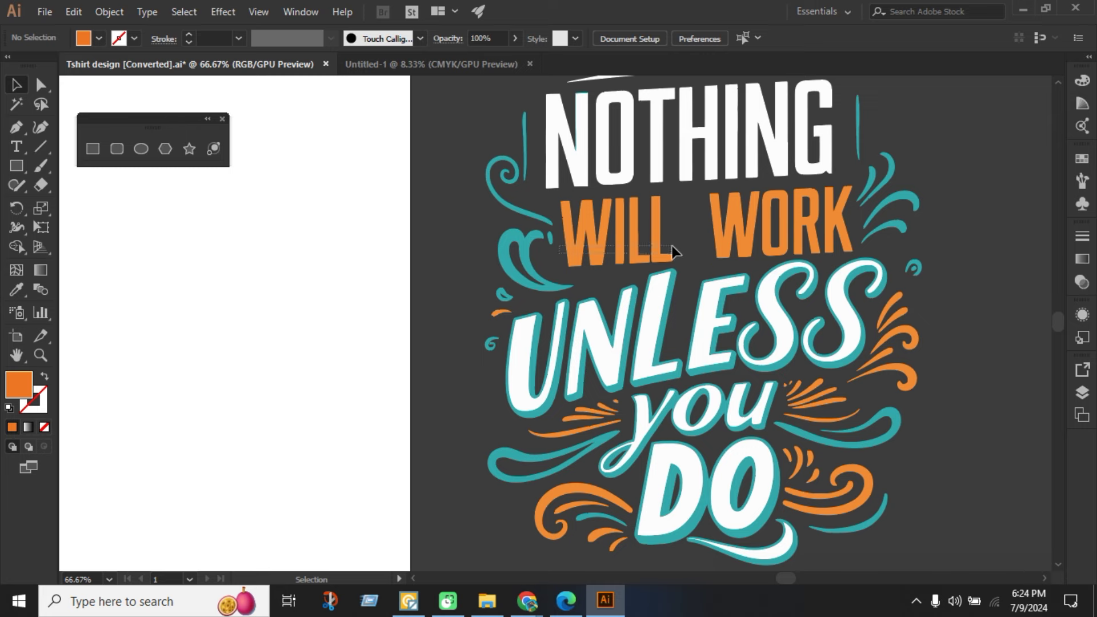
Nudge the word "WILL" horizontally toward "WORK" to close up the gap left between the two words.
{"action": "left_click", "coordinate": [672, 247]}
{"action": "key", "text": "Right"}
{"action": "key", "text": "Right"}
{"action": "key", "text": "Right"}
{"action": "key", "text": "Right"}
{"action": "key", "text": "Right"}
{"action": "key", "text": "Right"}
{"action": "key", "text": "Right"}
{"action": "key", "text": "Right"}
{"action": "key", "text": "Right"}
{"action": "key", "text": "Right"}
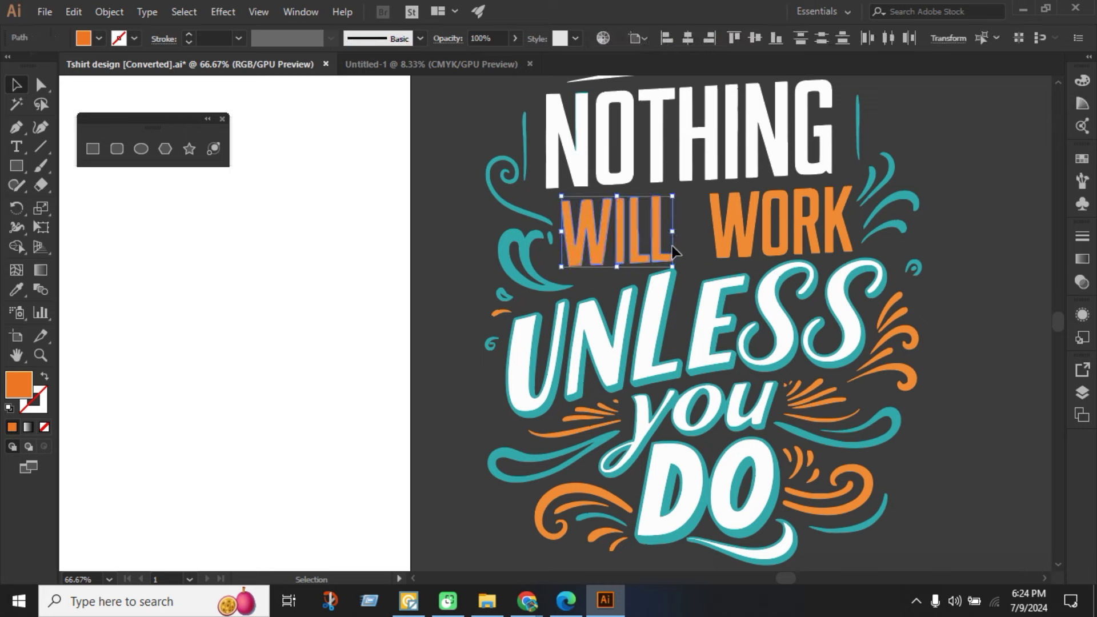
{"action": "key", "text": "Right"}
{"action": "key", "text": "Right"}
{"action": "key", "text": "Right"}
{"action": "key", "text": "Right"}
{"action": "key", "text": "Right"}
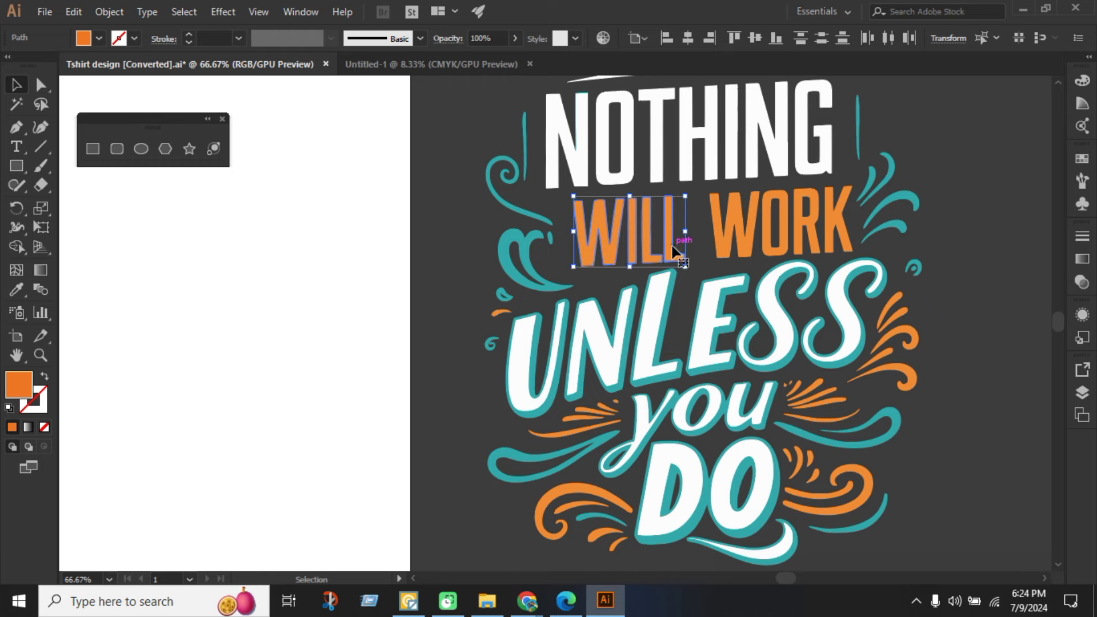
{"action": "scroll", "coordinate": [618, 238], "scroll_direction": "down", "scroll_amount": 2}
{"action": "left_click", "coordinate": [823, 198]}
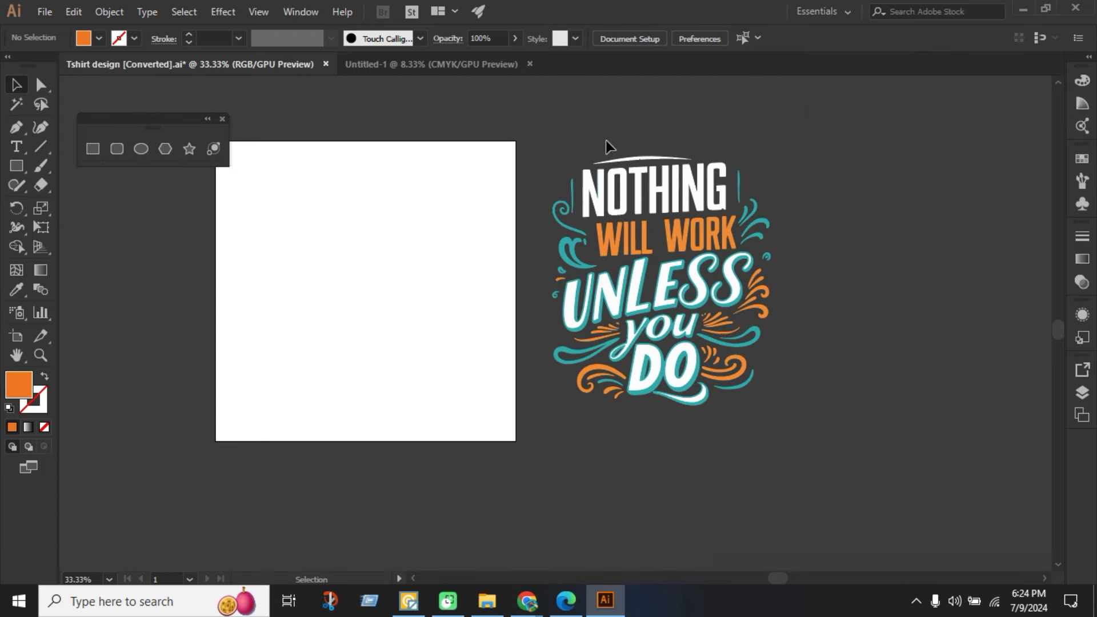
Transfer the whole lettering design as a group into the Untitled-1 document and enlarge it on the artboard.
{"action": "left_click_drag", "start_coordinate": [548, 132], "coordinate": [805, 420]}
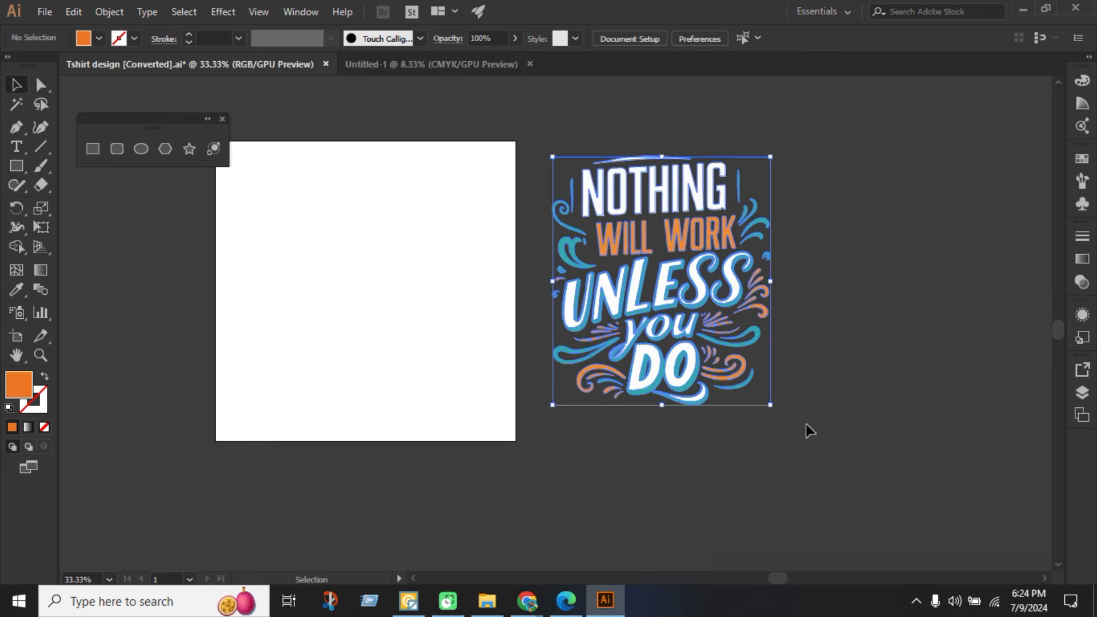
{"action": "left_click", "coordinate": [802, 244]}
{"action": "left_click_drag", "start_coordinate": [704, 176], "coordinate": [644, 113]}
{"action": "left_click", "coordinate": [746, 313]}
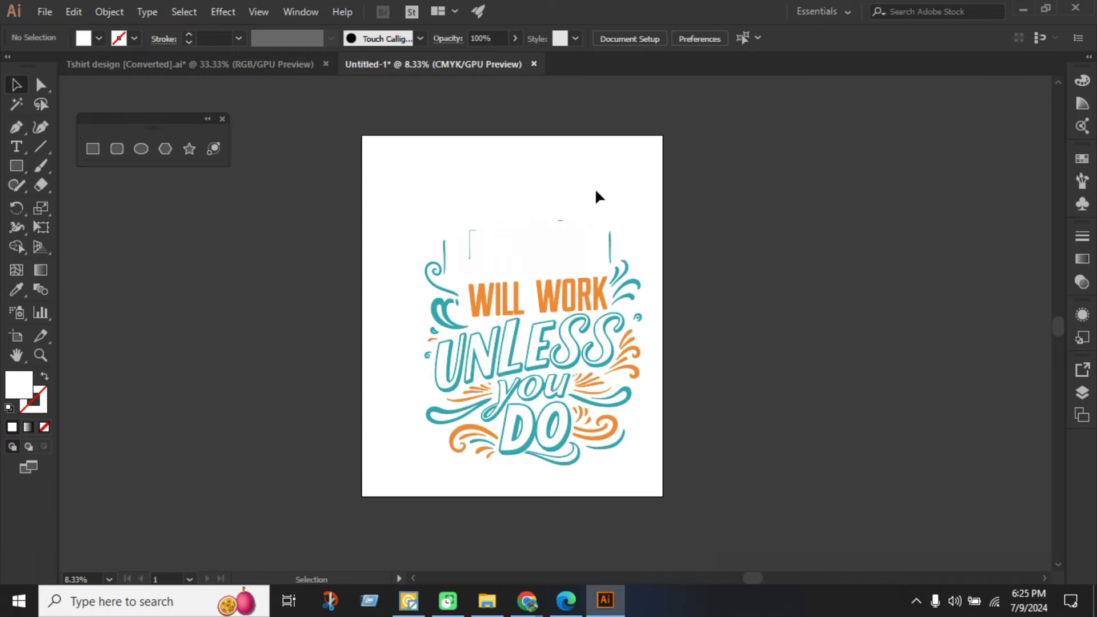
Center the grouped design horizontally and vertically on the artboard and enlarge it proportionally to nearly fill the width.
{"action": "left_click", "coordinate": [576, 269]}
{"action": "left_click", "coordinate": [688, 38]}
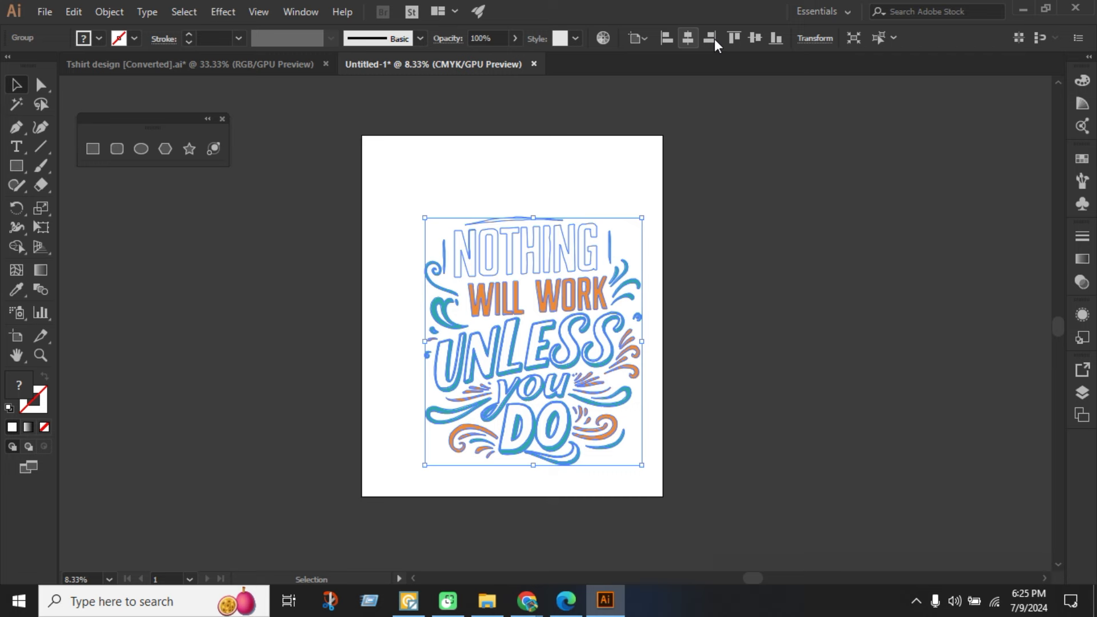
{"action": "left_click", "coordinate": [755, 37]}
{"action": "left_click_drag", "start_coordinate": [619, 191], "coordinate": [644, 162]}
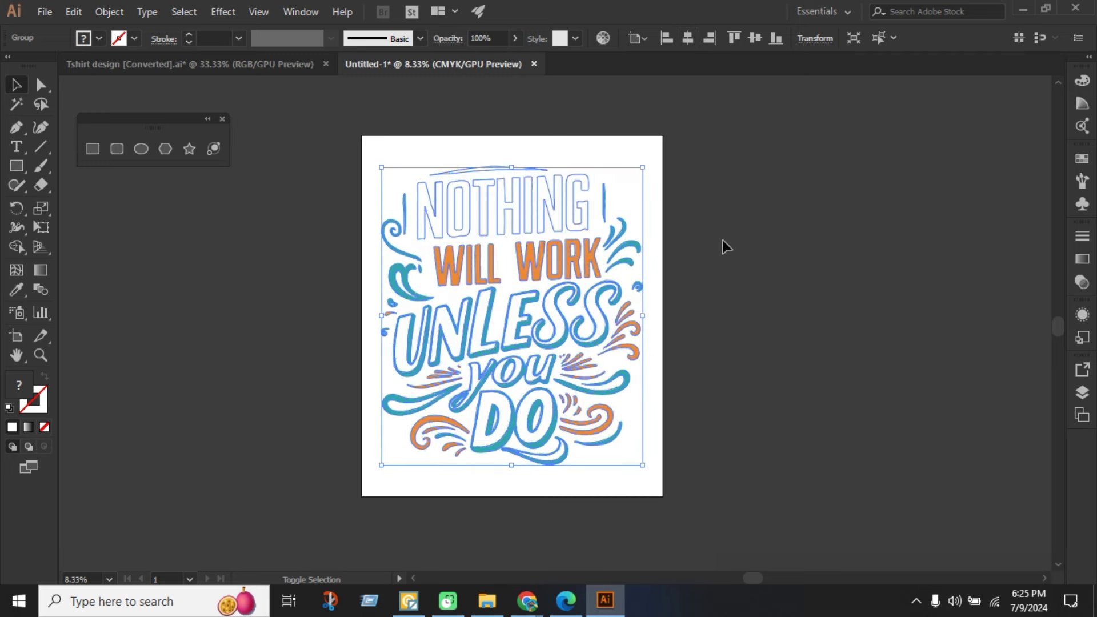
{"action": "left_click", "coordinate": [766, 293]}
Draw a black-filled rectangle without a stroke that covers the entire artboard.
{"action": "left_click", "coordinate": [94, 148]}
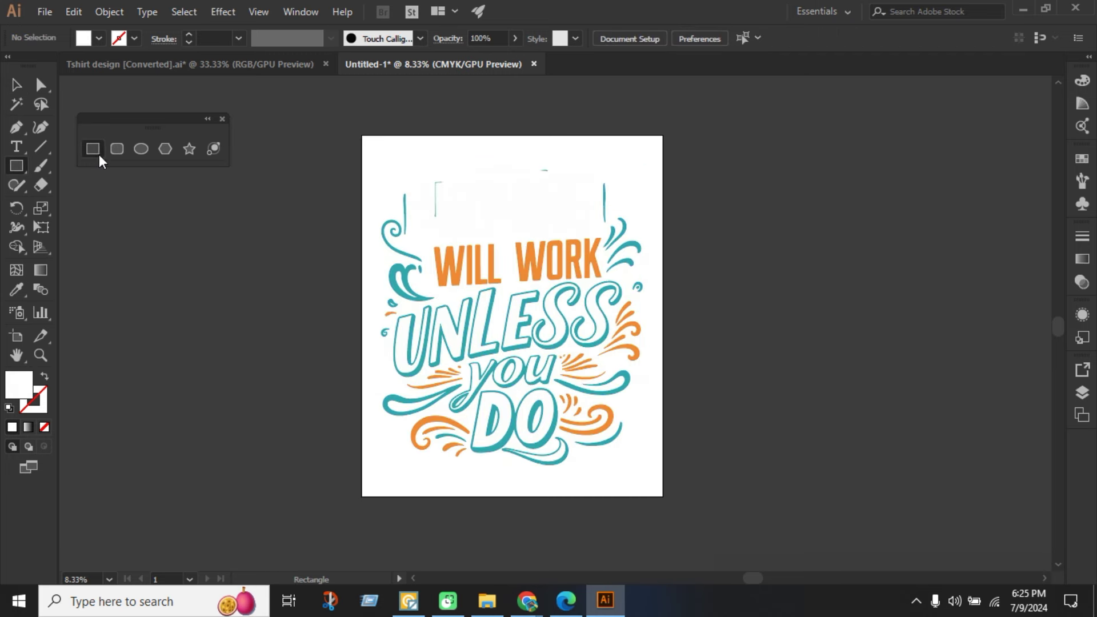
{"action": "left_click", "coordinate": [99, 38]}
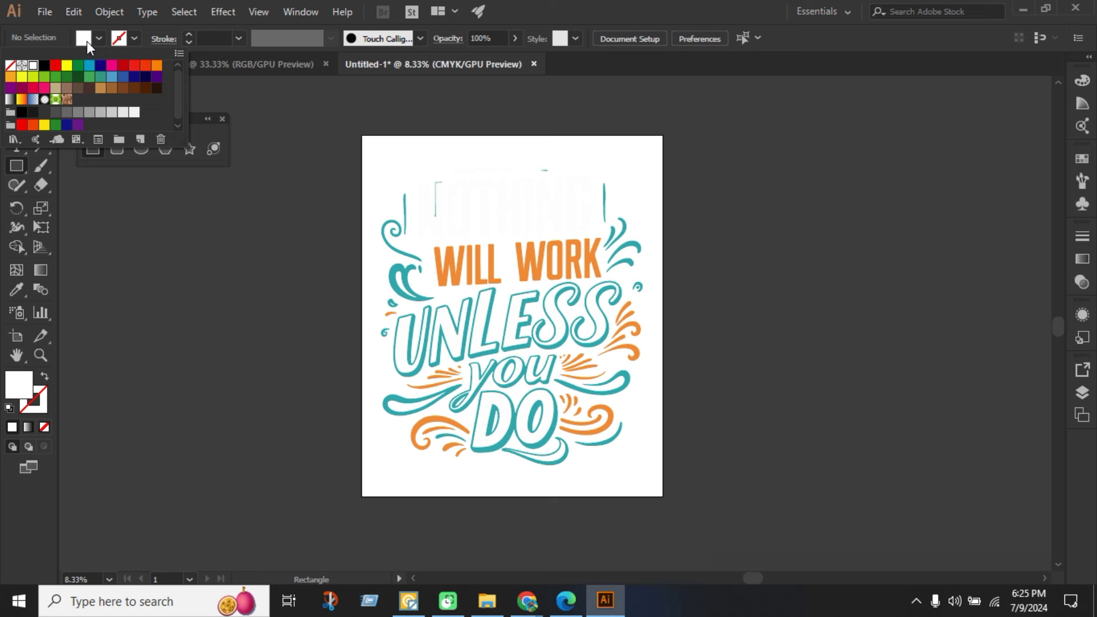
{"action": "left_click", "coordinate": [44, 65]}
{"action": "left_click", "coordinate": [97, 153]}
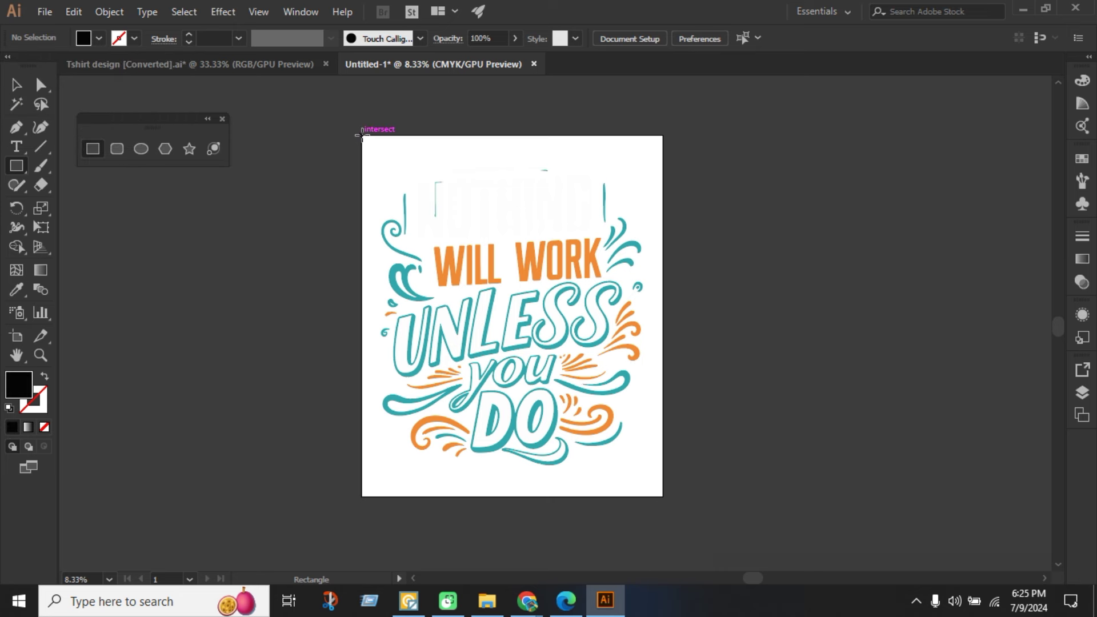
{"action": "left_click_drag", "start_coordinate": [361, 136], "coordinate": [662, 496]}
{"action": "key", "text": "v"}
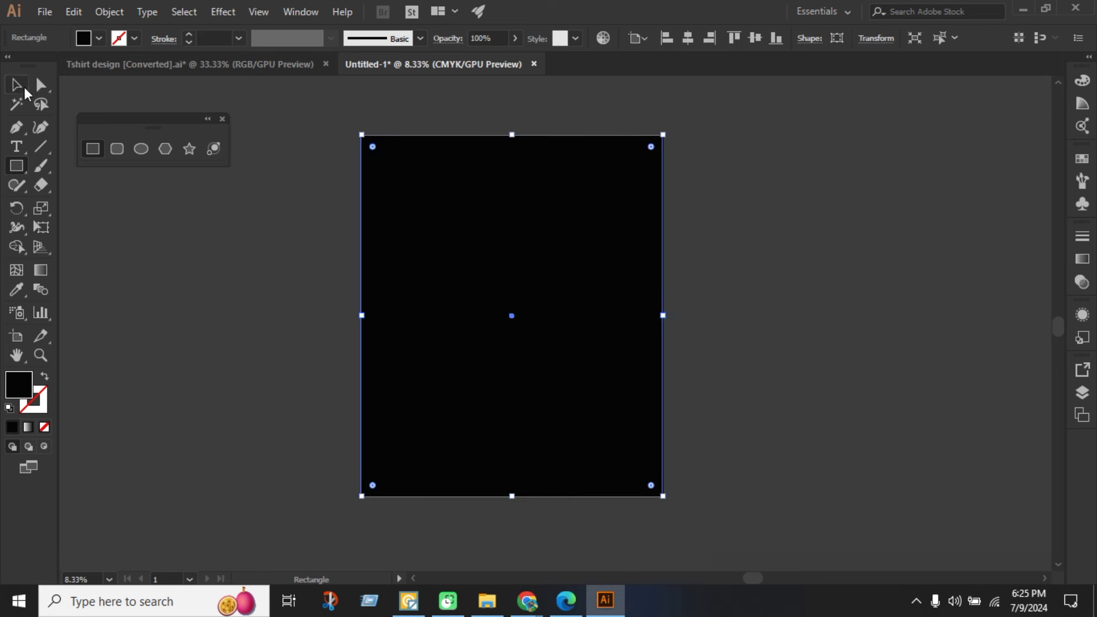
Send the black rectangle to the back, behind the lettering design.
{"action": "right_click", "coordinate": [466, 250]}
{"action": "mouse_move", "coordinate": [623, 500]}
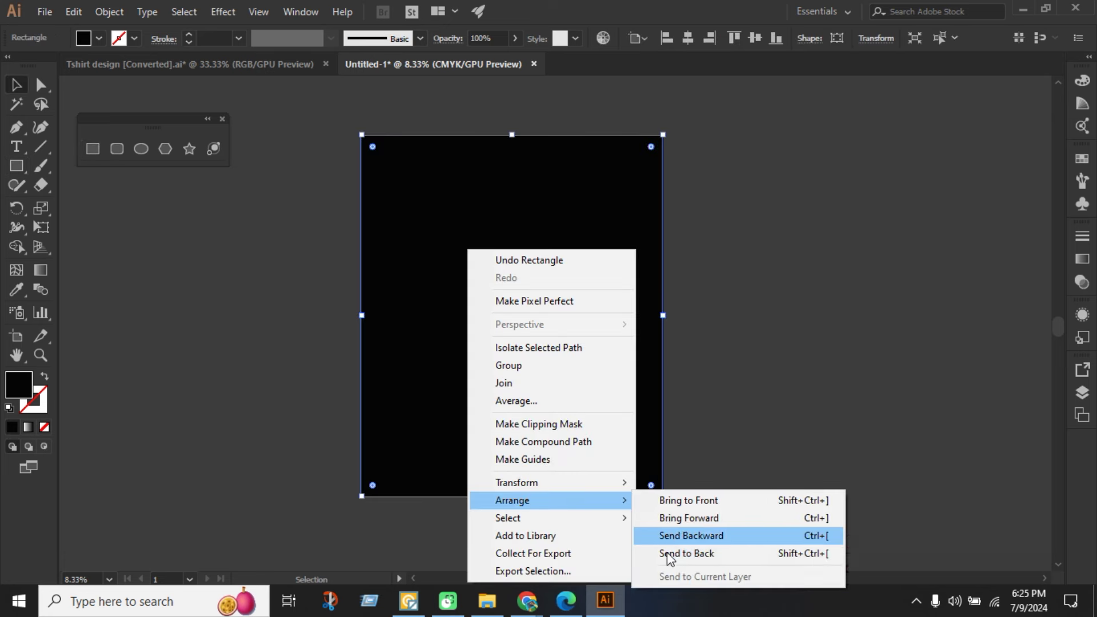
{"action": "left_click", "coordinate": [686, 553]}
{"action": "left_click", "coordinate": [765, 344]}
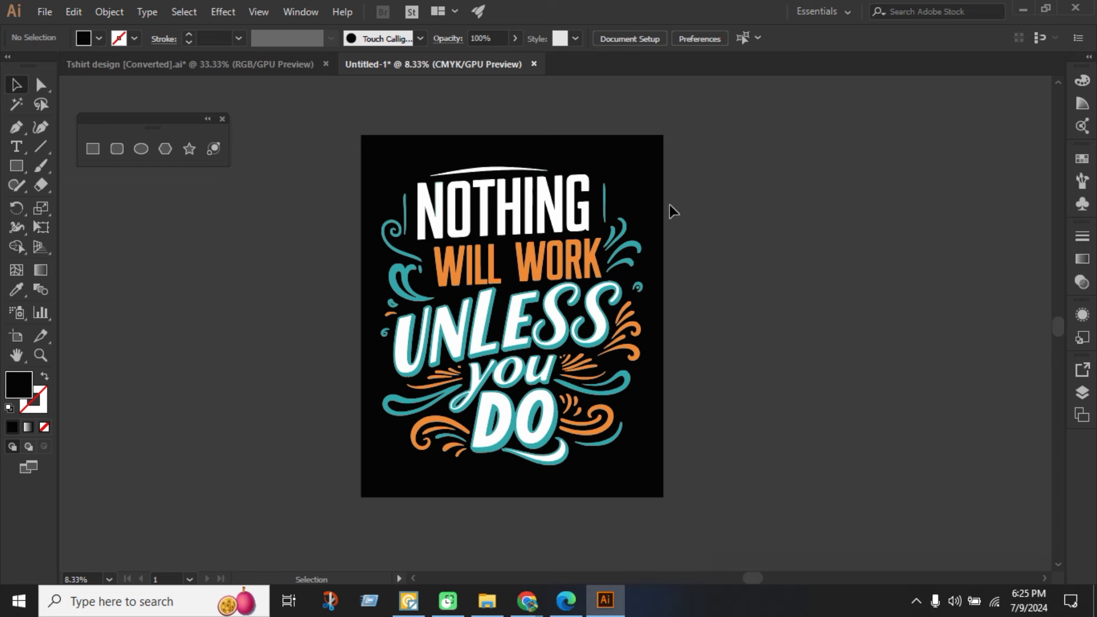
Select the black background rectangle and delete it from the artboard.
{"action": "left_click", "coordinate": [651, 180]}
{"action": "left_click", "coordinate": [741, 258]}
{"action": "left_click", "coordinate": [646, 183]}
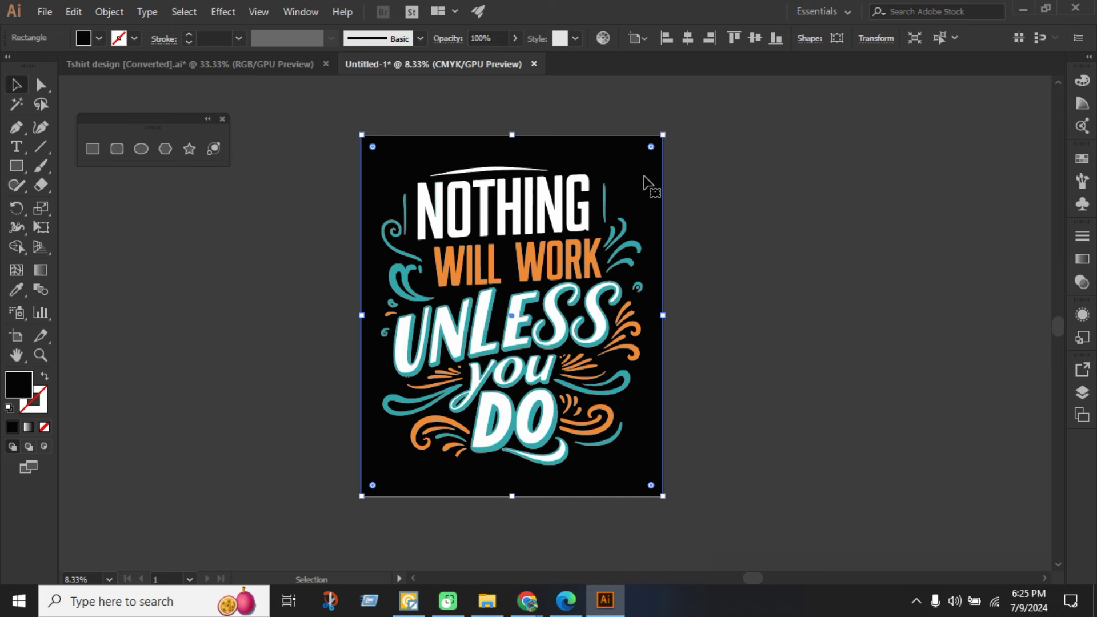
{"action": "key", "text": "Delete"}
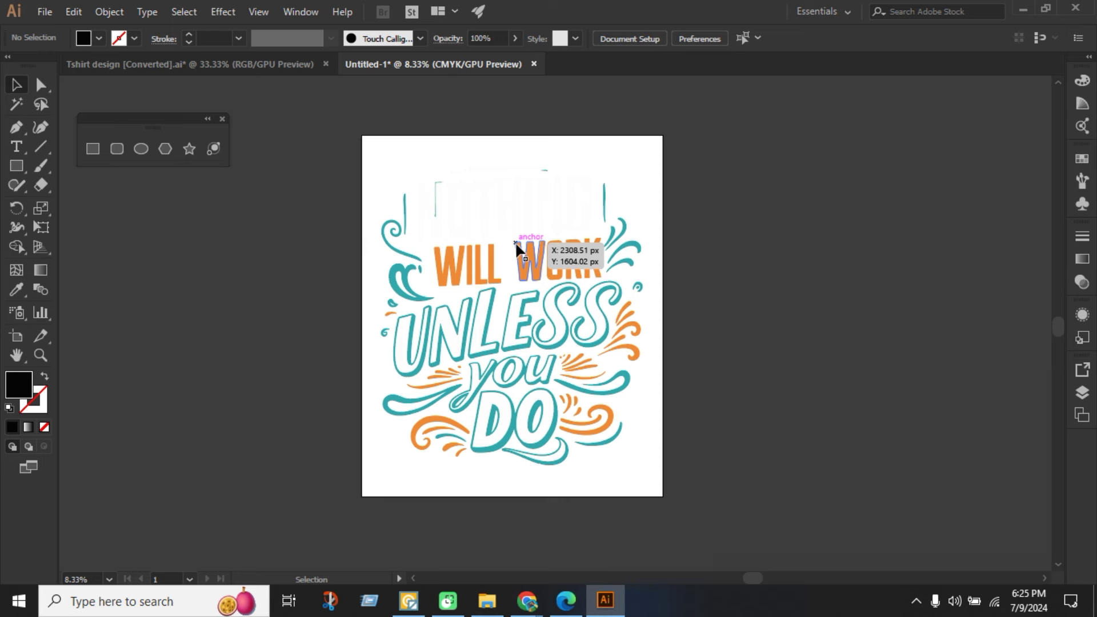
Open Export for Screens and rename the artboard to "T-shirt design".
{"action": "left_click", "coordinate": [45, 12]}
{"action": "mouse_move", "coordinate": [90, 294]}
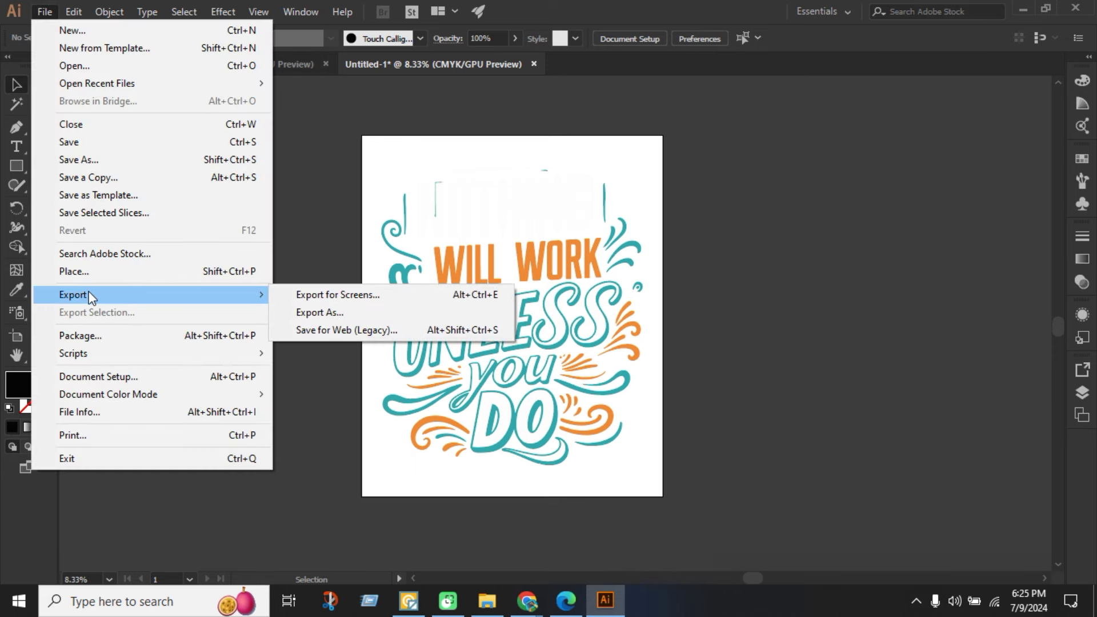
{"action": "left_click", "coordinate": [354, 296]}
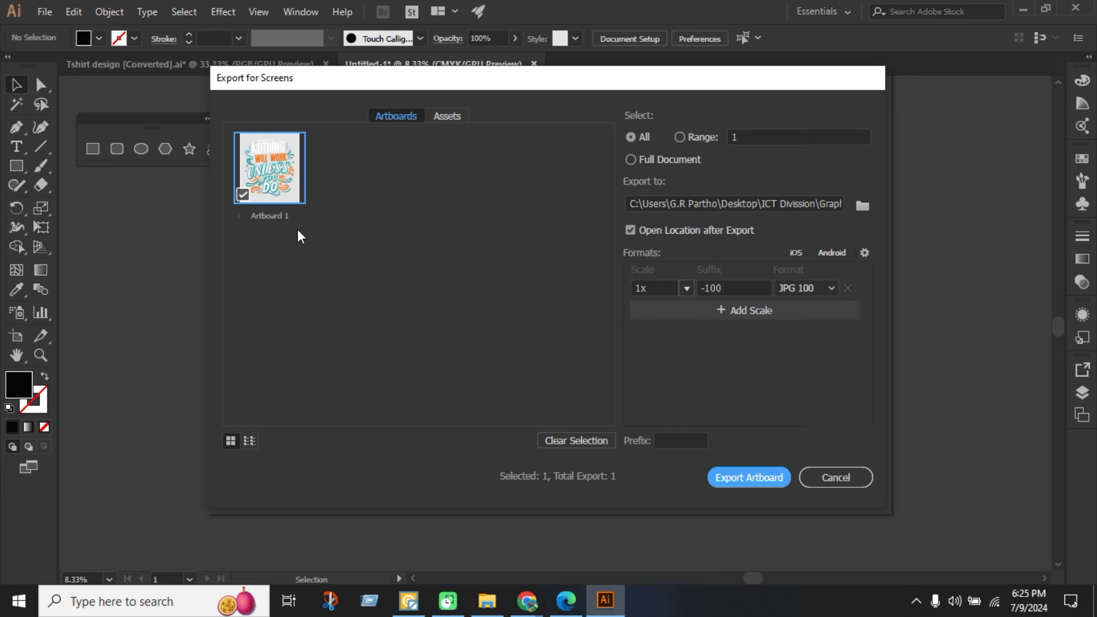
{"action": "double_click", "coordinate": [278, 216]}
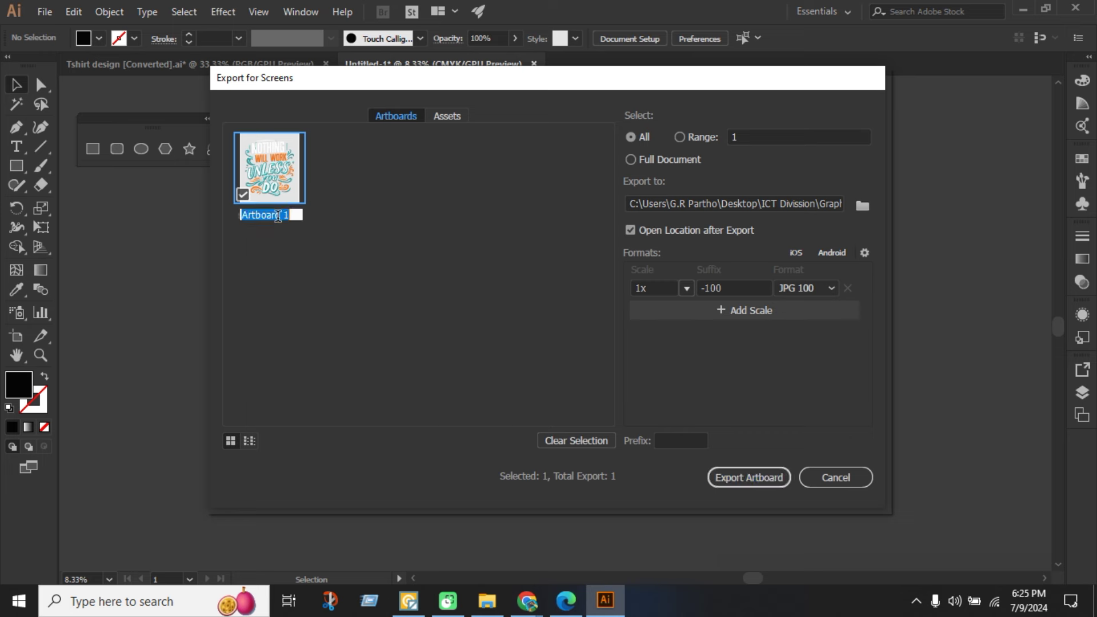
{"action": "type", "text": "T-shirt design"}
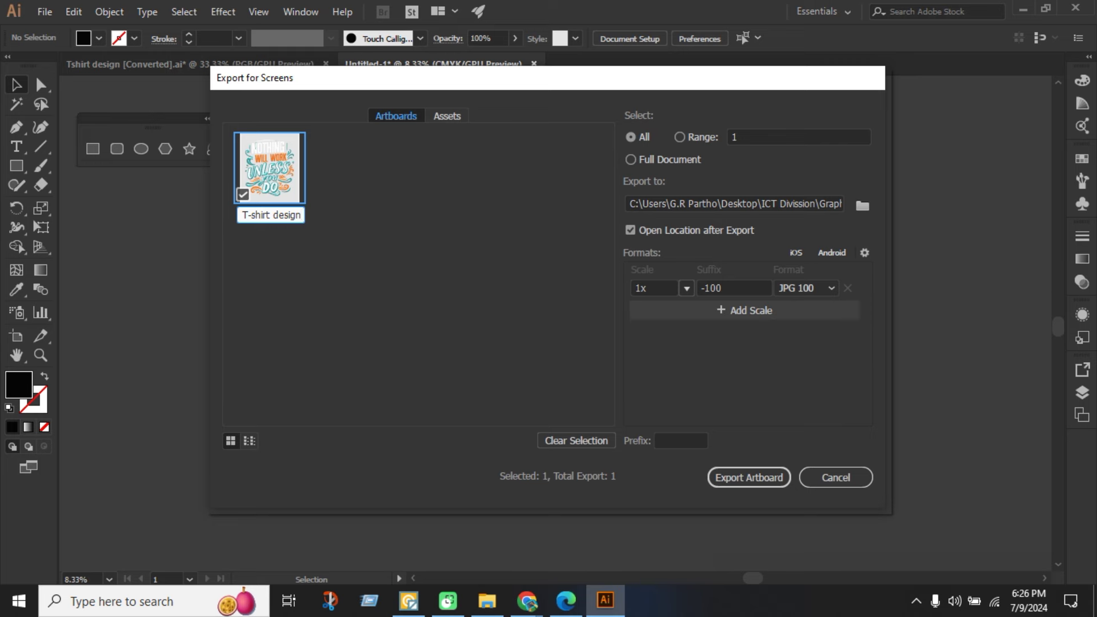
Export the artboard in PNG 8 format at 1x scale to the Downloads folder.
{"action": "left_click", "coordinate": [828, 288]}
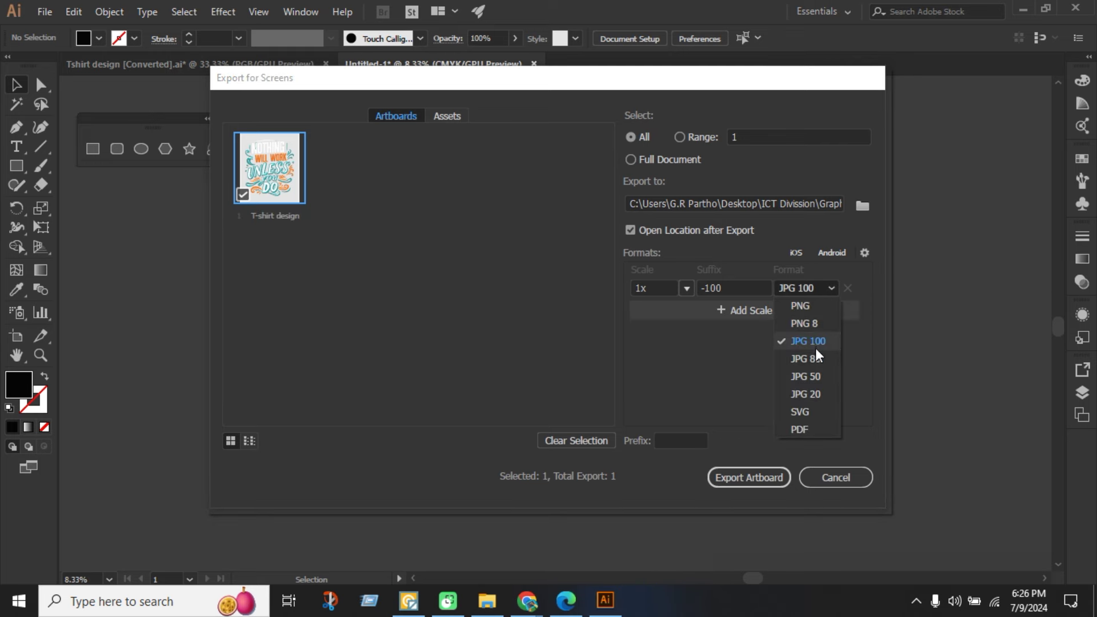
{"action": "left_click", "coordinate": [805, 324]}
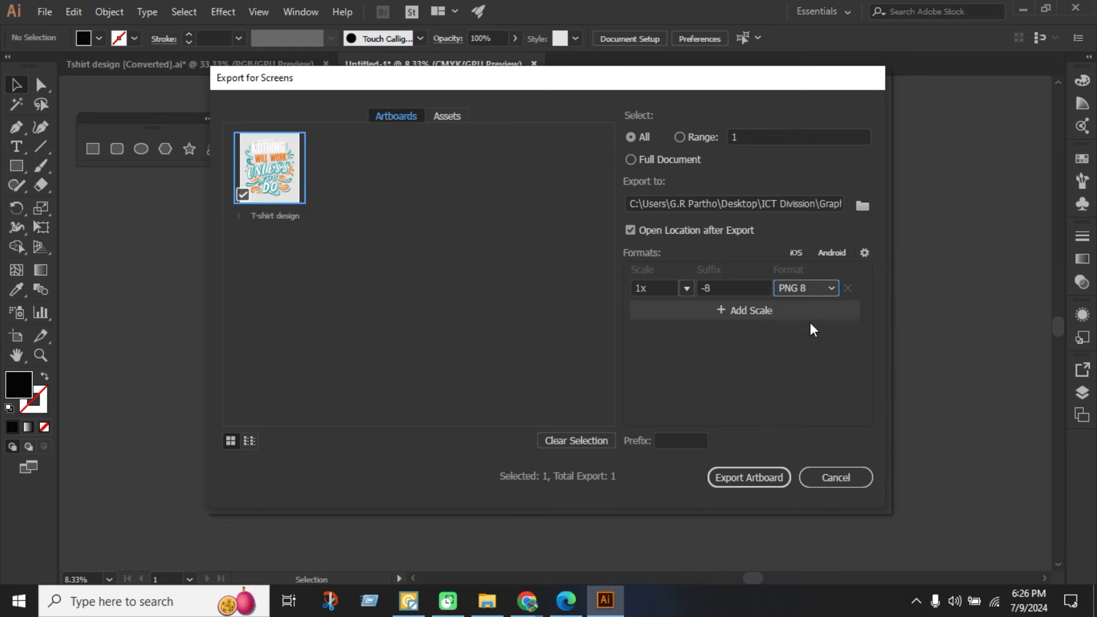
{"action": "left_click", "coordinate": [862, 205]}
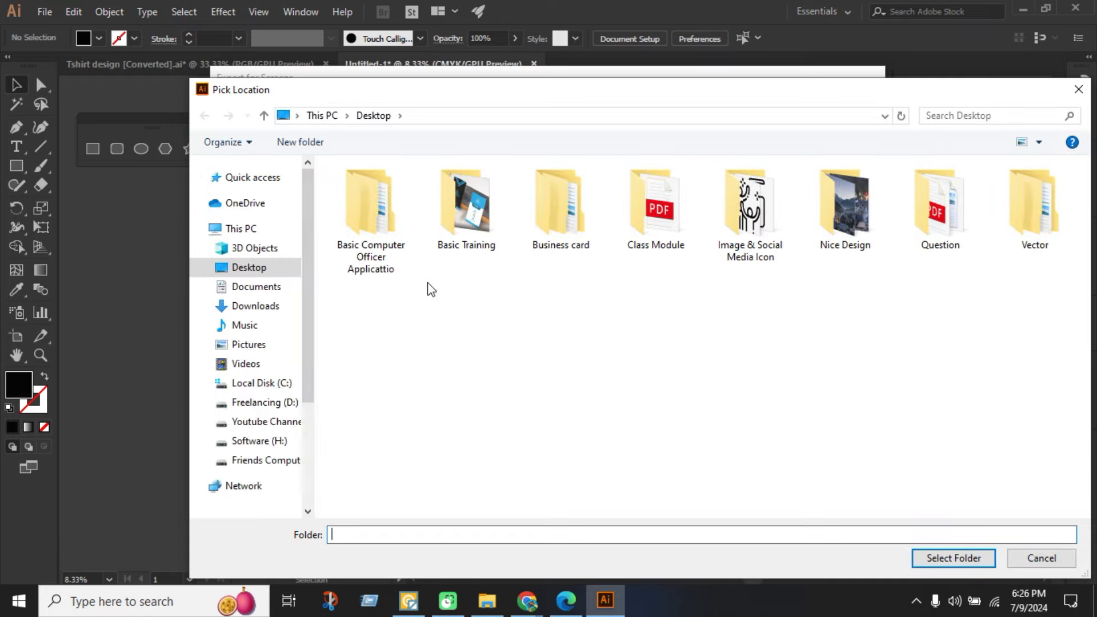
{"action": "left_click", "coordinate": [256, 216]}
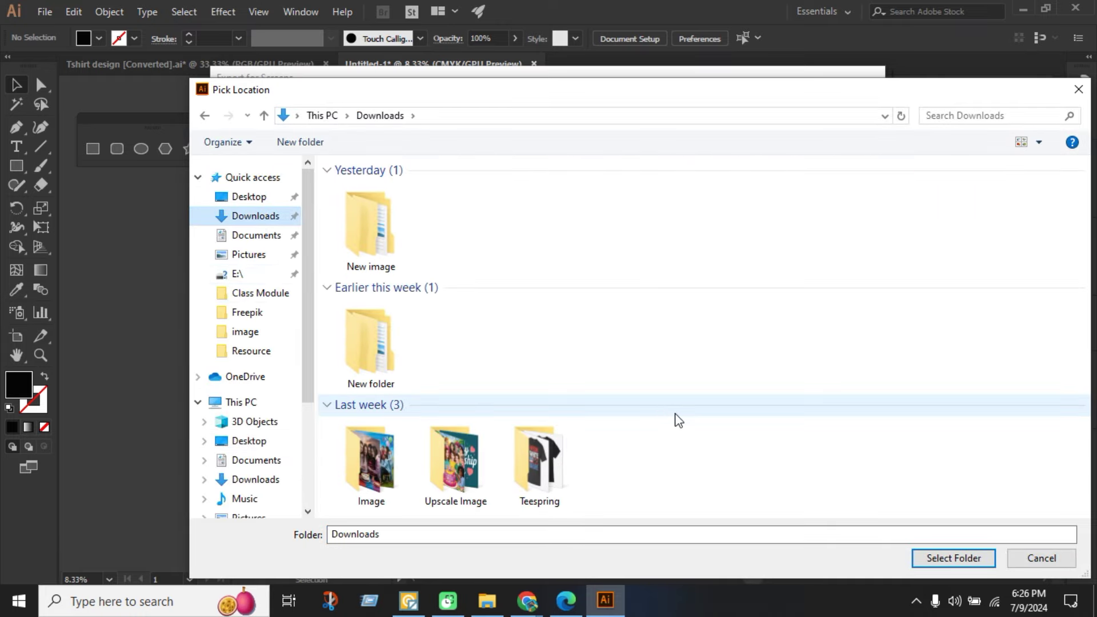
{"action": "left_click_drag", "start_coordinate": [894, 98], "coordinate": [797, 58]}
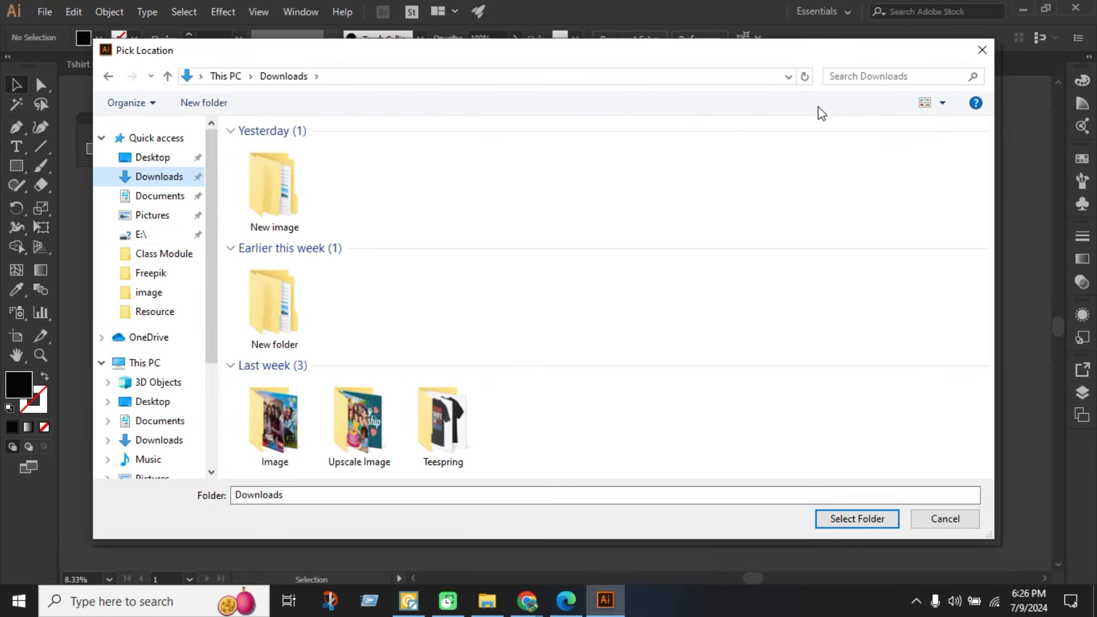
{"action": "left_click", "coordinate": [878, 521]}
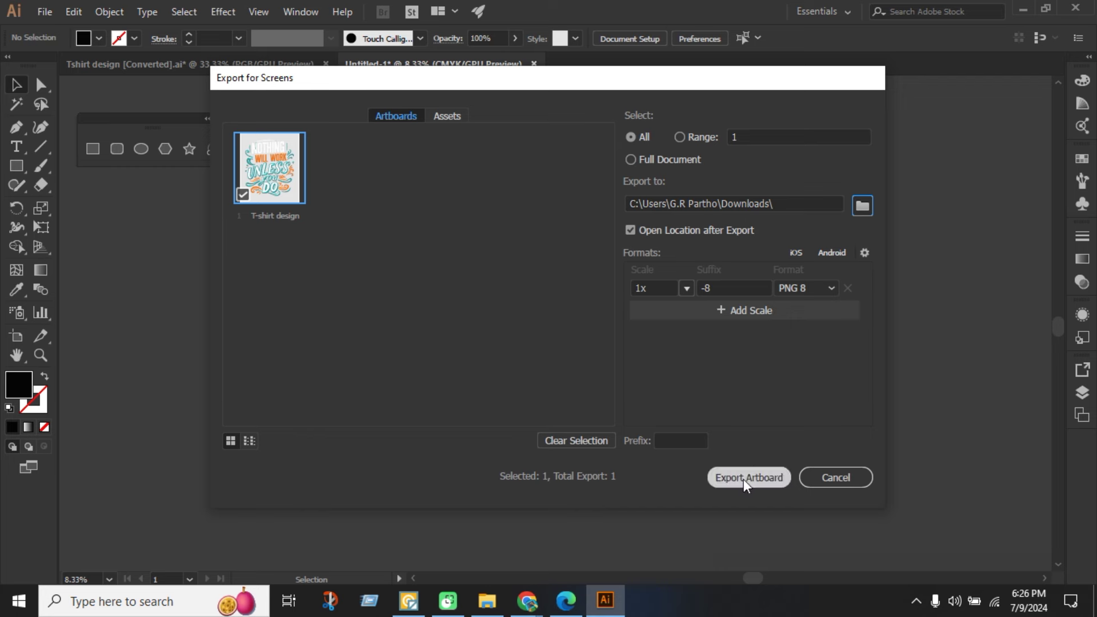
{"action": "left_click", "coordinate": [745, 480]}
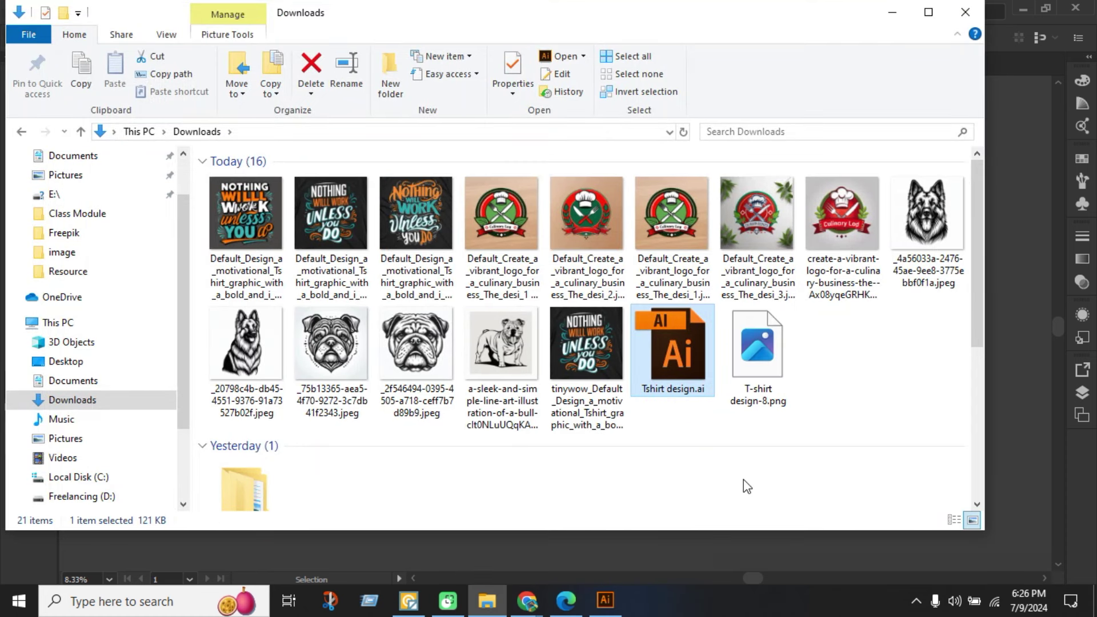
Check the exported PNG in the Downloads folder, then minimize the open windows and refresh the desktop.
{"action": "left_click", "coordinate": [769, 362]}
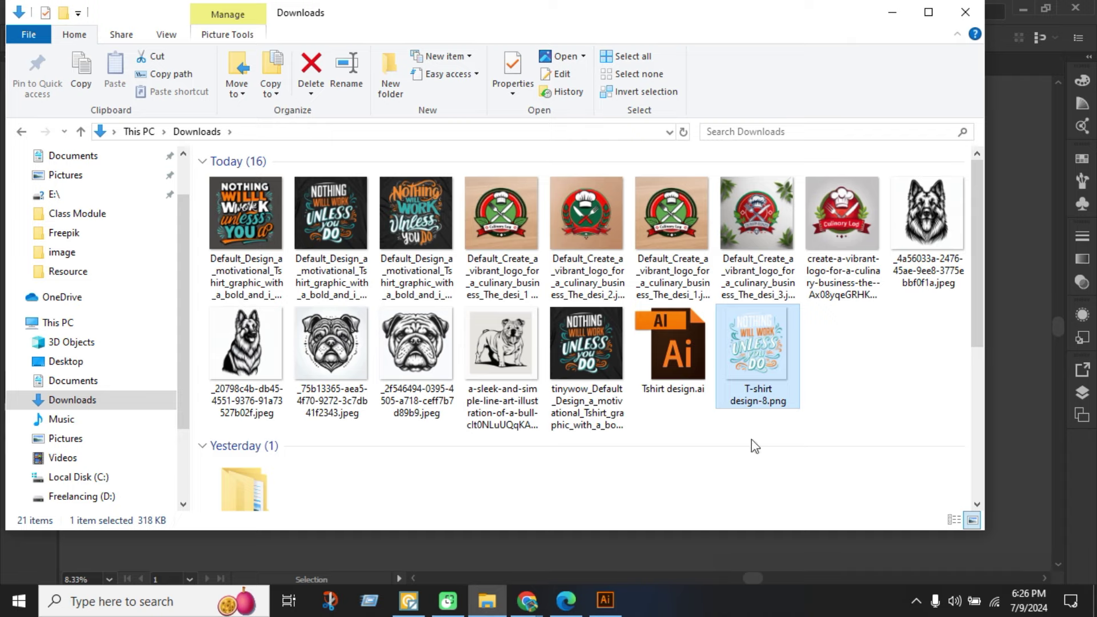
{"action": "left_click", "coordinate": [891, 12]}
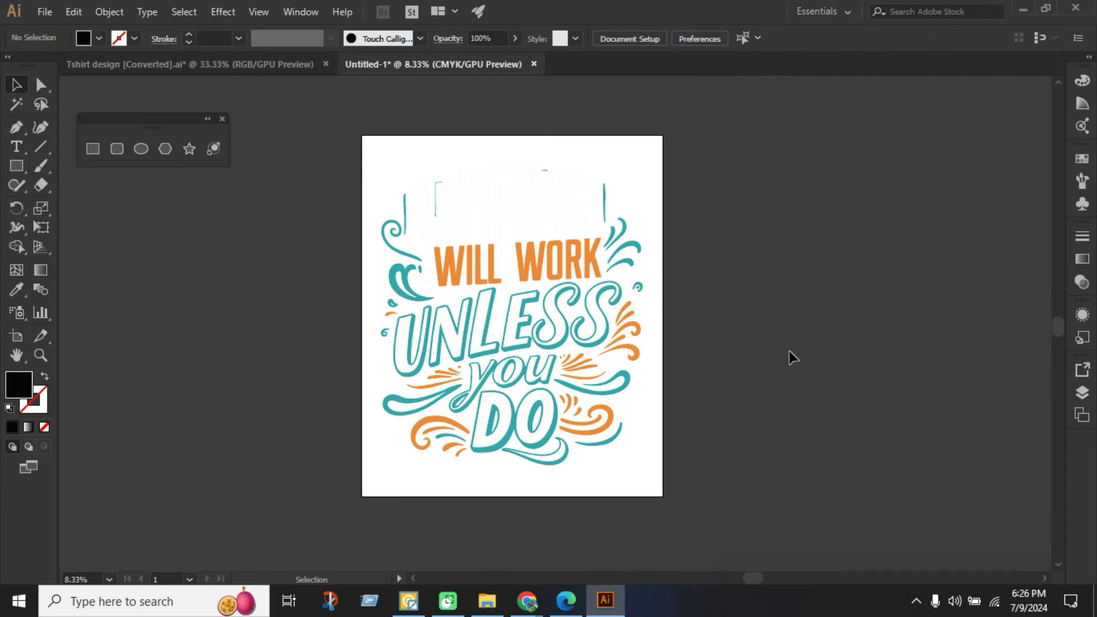
{"action": "left_click", "coordinate": [1023, 10]}
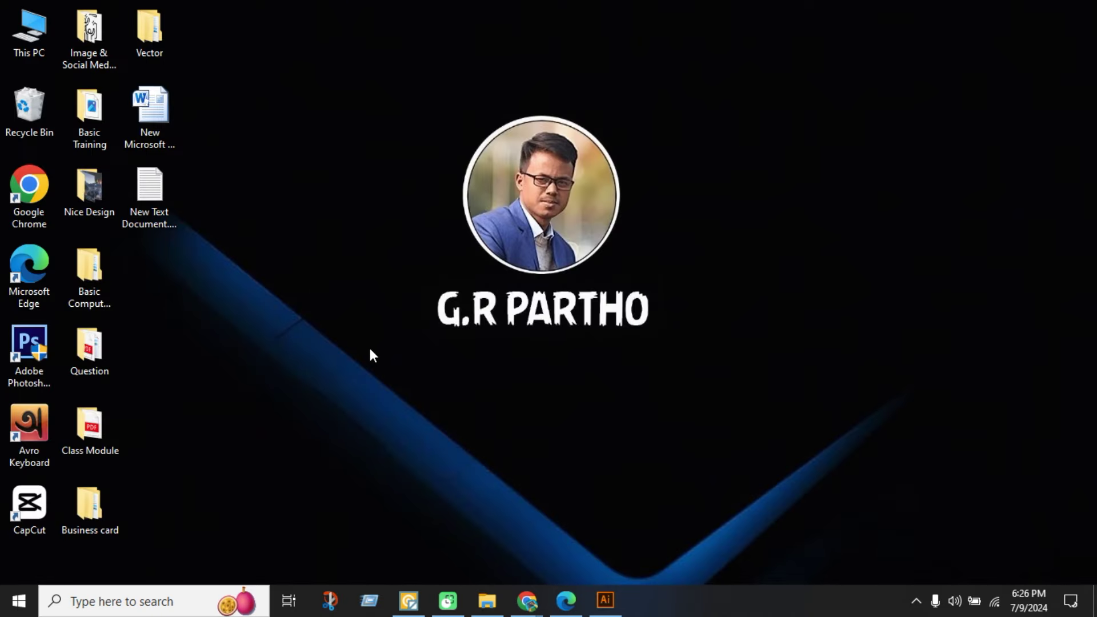
{"action": "right_click", "coordinate": [388, 240]}
{"action": "left_click", "coordinate": [418, 290]}
Switch to the Chrome browser and open the Spring dashboard from the Print On Demand bookmarks in a new tab.
{"action": "mouse_move", "coordinate": [526, 600]}
{"action": "left_click", "coordinate": [457, 558]}
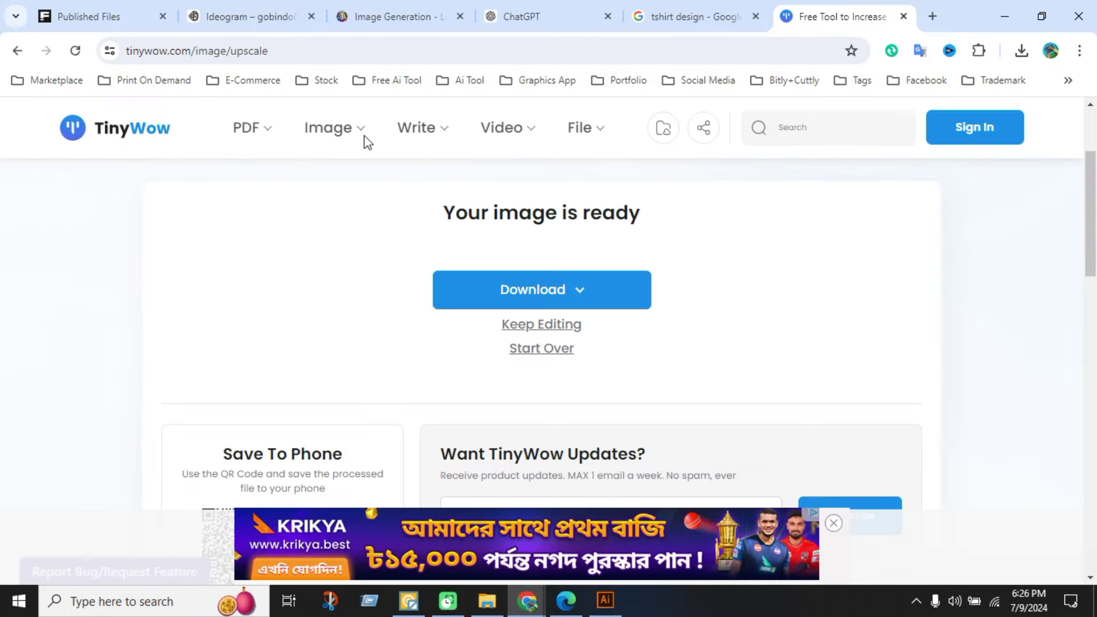
{"action": "left_click", "coordinate": [174, 83]}
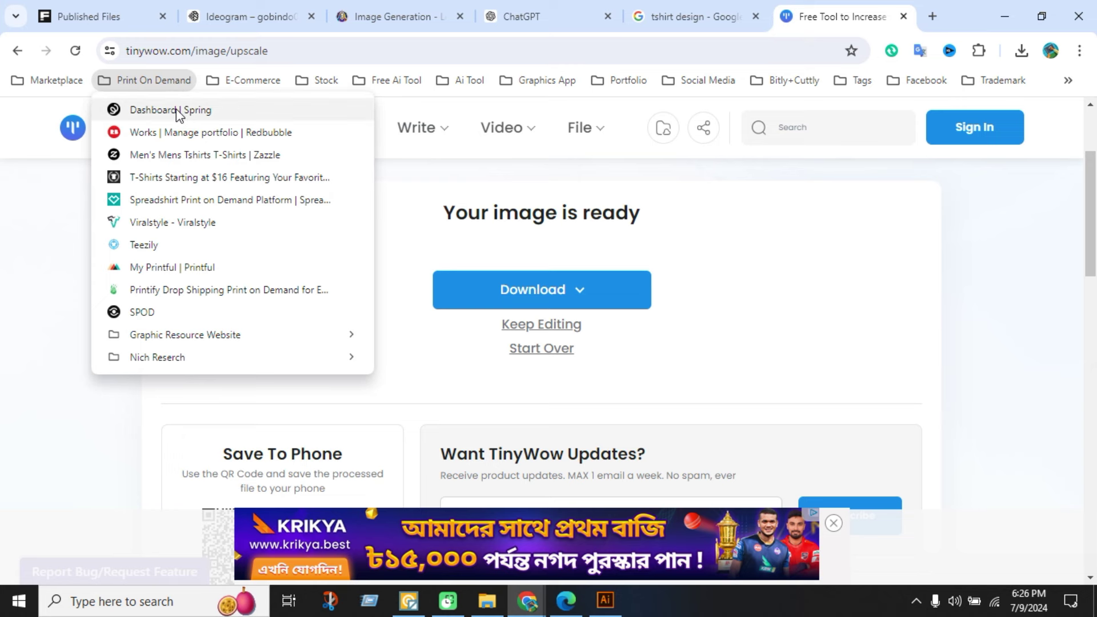
{"action": "middle_click", "coordinate": [178, 112]}
{"action": "left_click", "coordinate": [845, 21]}
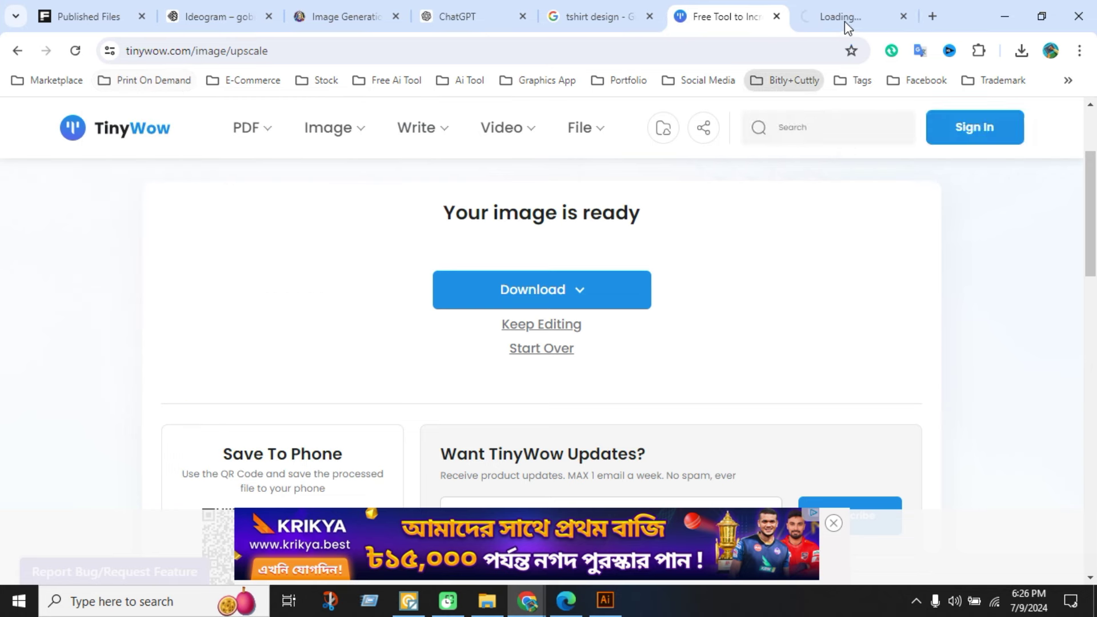
{"action": "left_click", "coordinate": [845, 21]}
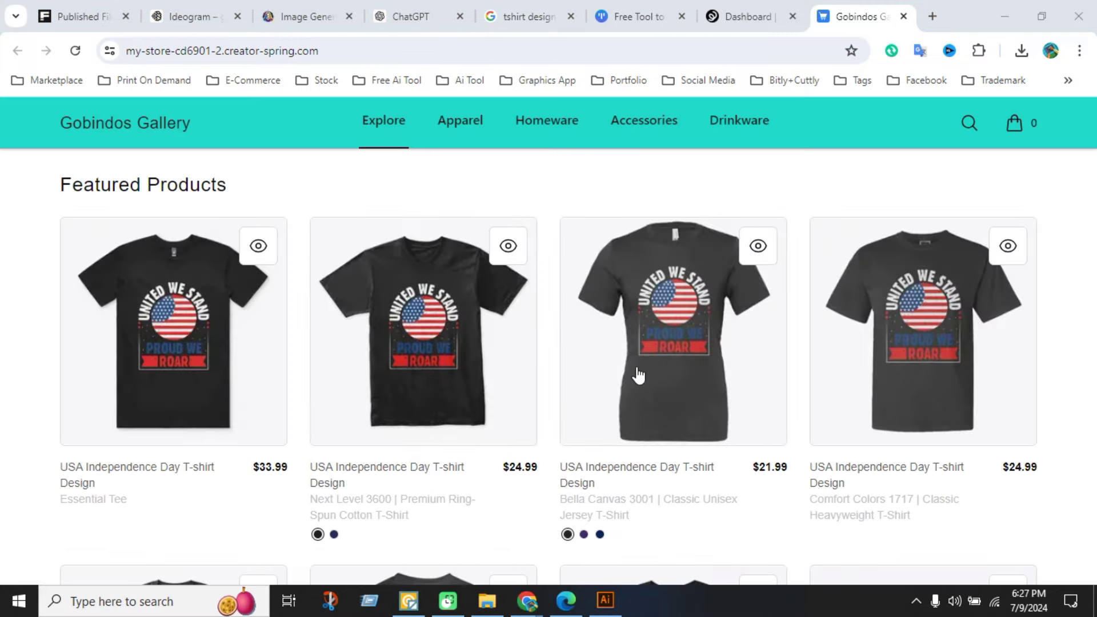
Look through the T-shirt and mug listings in the Spring storefront.
{"action": "scroll", "coordinate": [524, 364], "scroll_direction": "down", "scroll_amount": 10}
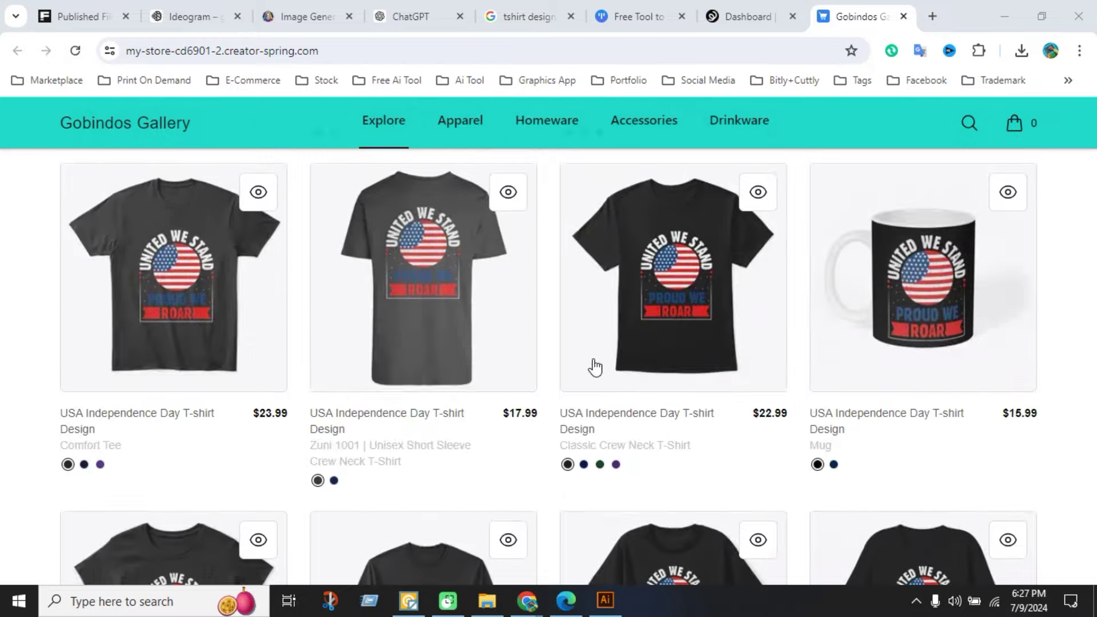
{"action": "scroll", "coordinate": [594, 368], "scroll_direction": "down", "scroll_amount": 15}
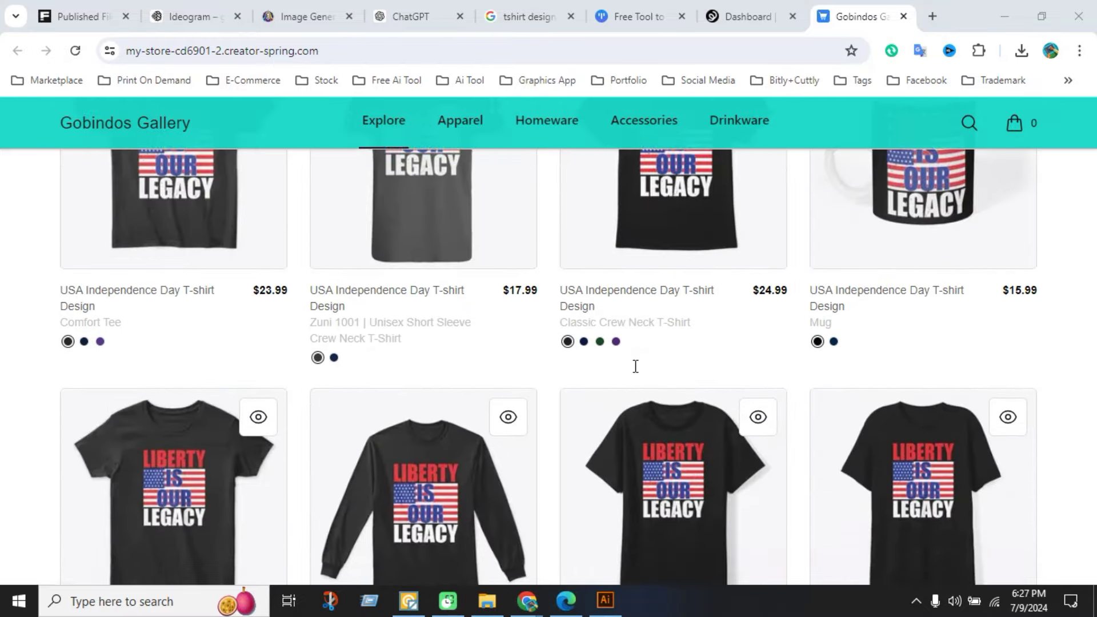
Browse the storefront's second page of featured products and examine its T-shirt and mug listings.
{"action": "scroll", "coordinate": [636, 368], "scroll_direction": "down", "scroll_amount": 7}
{"action": "scroll", "coordinate": [622, 400], "scroll_direction": "up", "scroll_amount": 5}
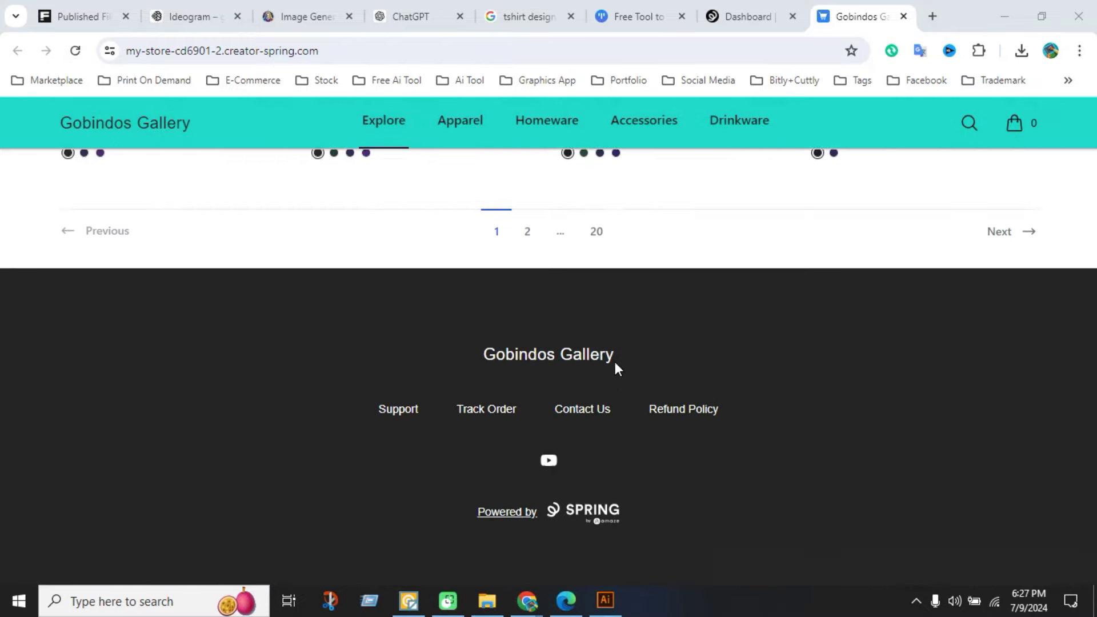
{"action": "left_click", "coordinate": [530, 473]}
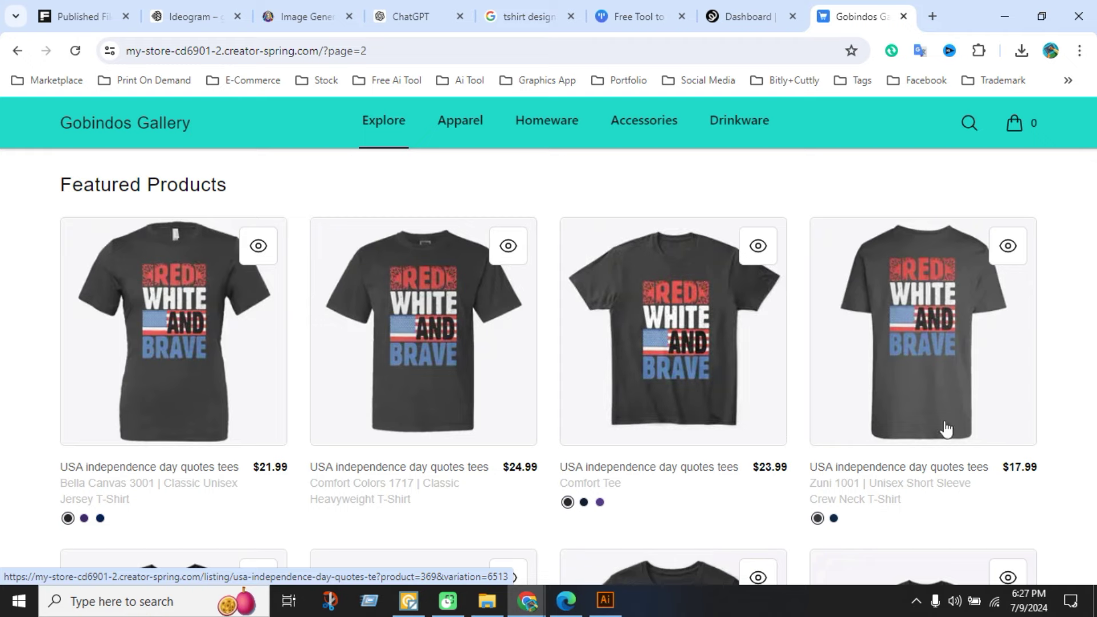
{"action": "scroll", "coordinate": [857, 371], "scroll_direction": "down", "scroll_amount": 5}
{"action": "scroll", "coordinate": [588, 434], "scroll_direction": "down", "scroll_amount": 1}
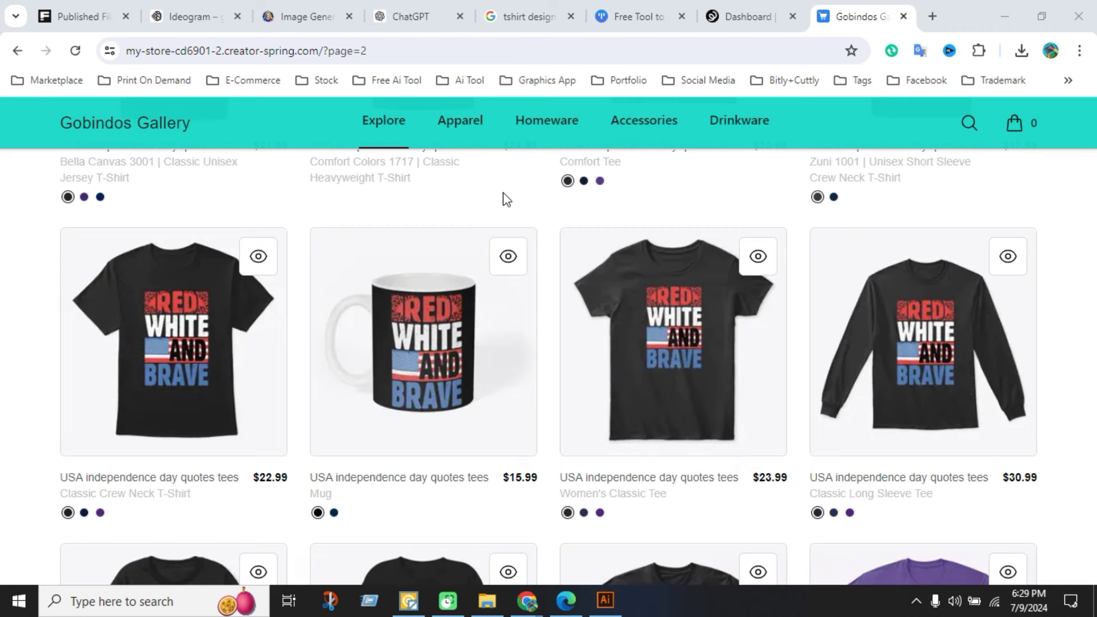
Return to the Spring dashboard, browse the launcher's product categories, and open the Classic Crew Neck T-Shirt for designing.
{"action": "left_click", "coordinate": [750, 20]}
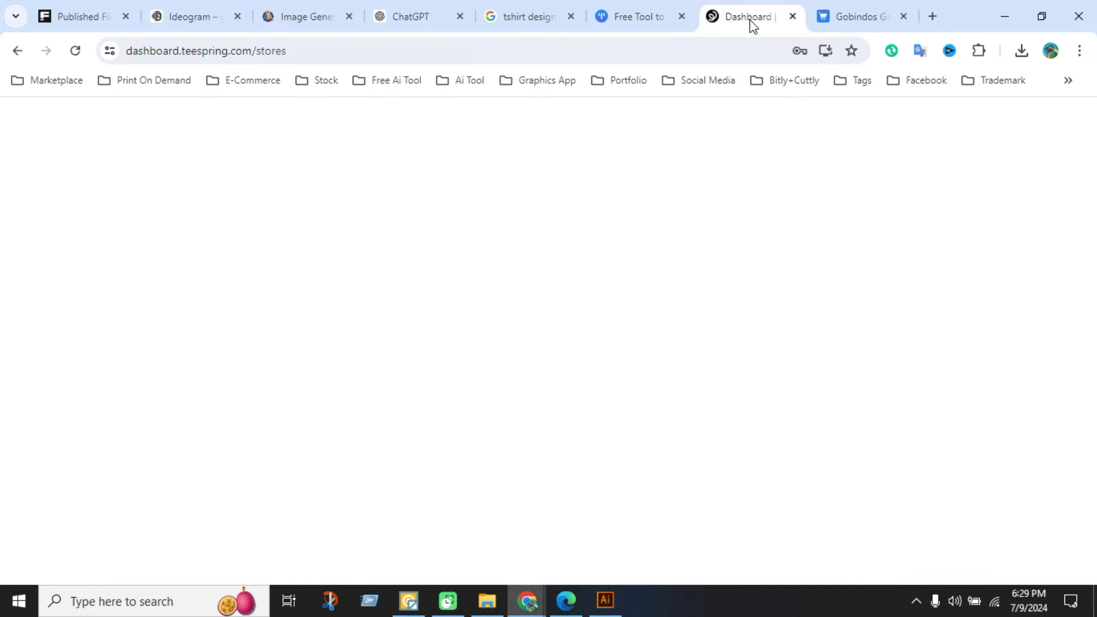
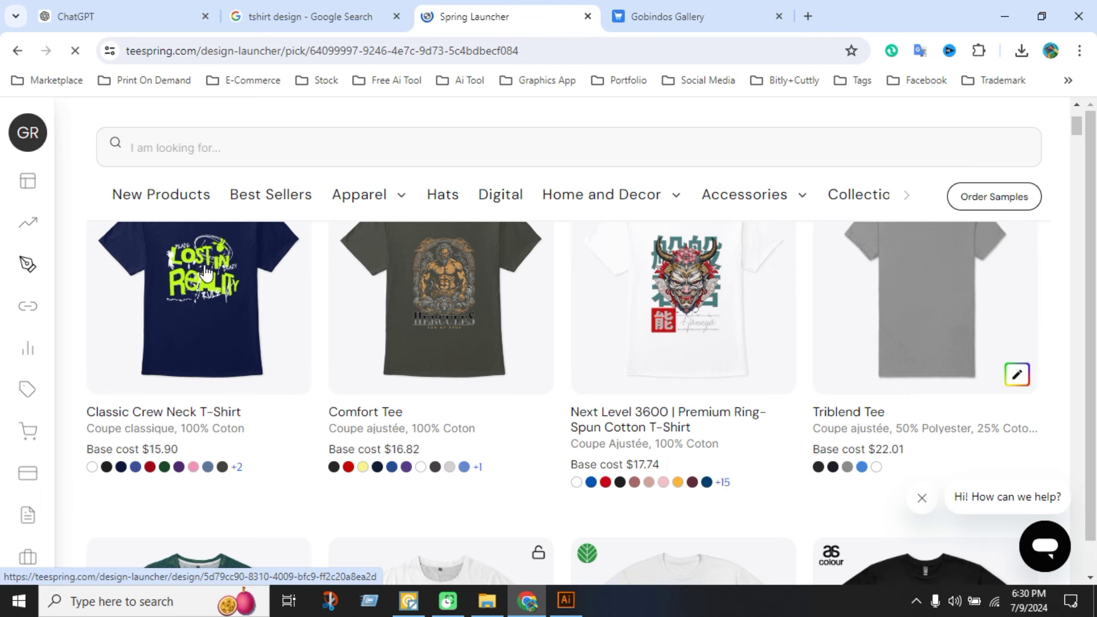
{"action": "scroll", "coordinate": [208, 270], "scroll_direction": "up", "scroll_amount": 3}
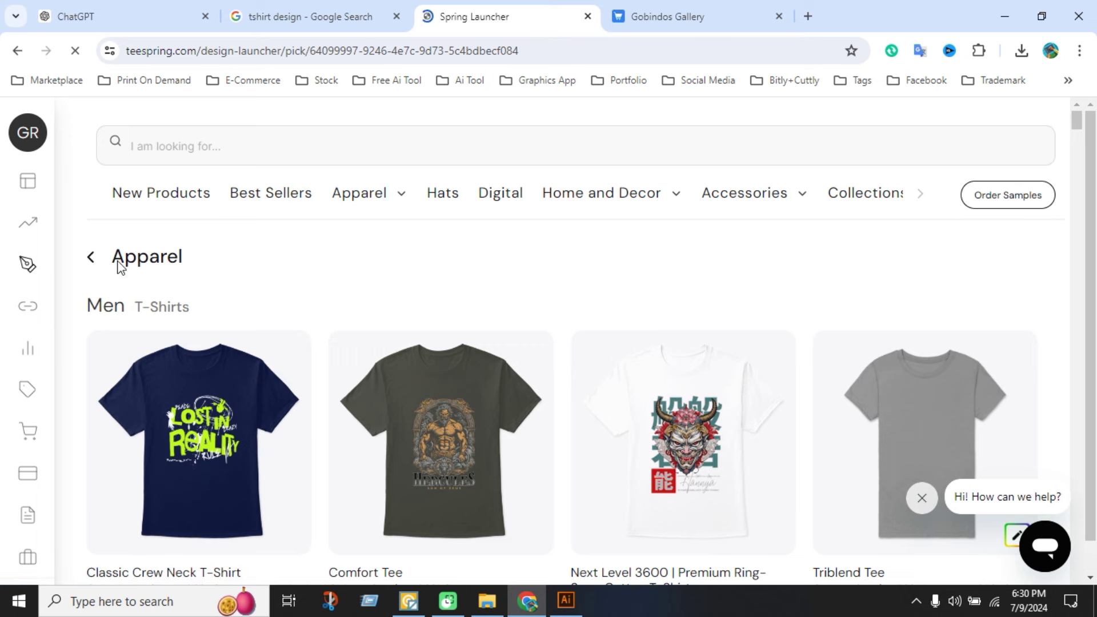
{"action": "left_click", "coordinate": [92, 257]}
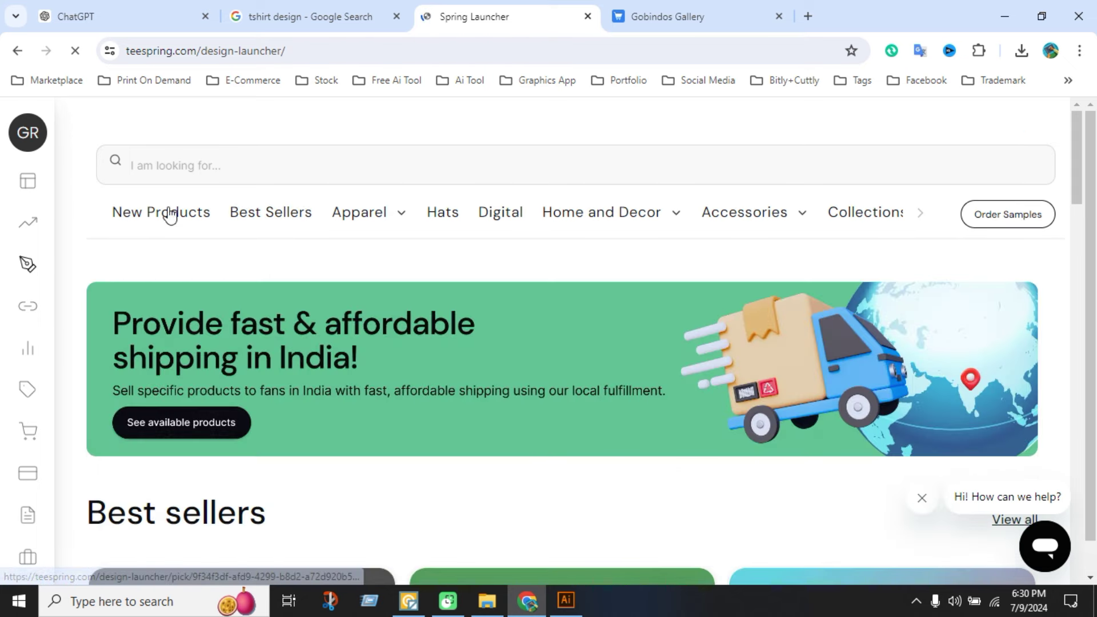
{"action": "left_click", "coordinate": [167, 211]}
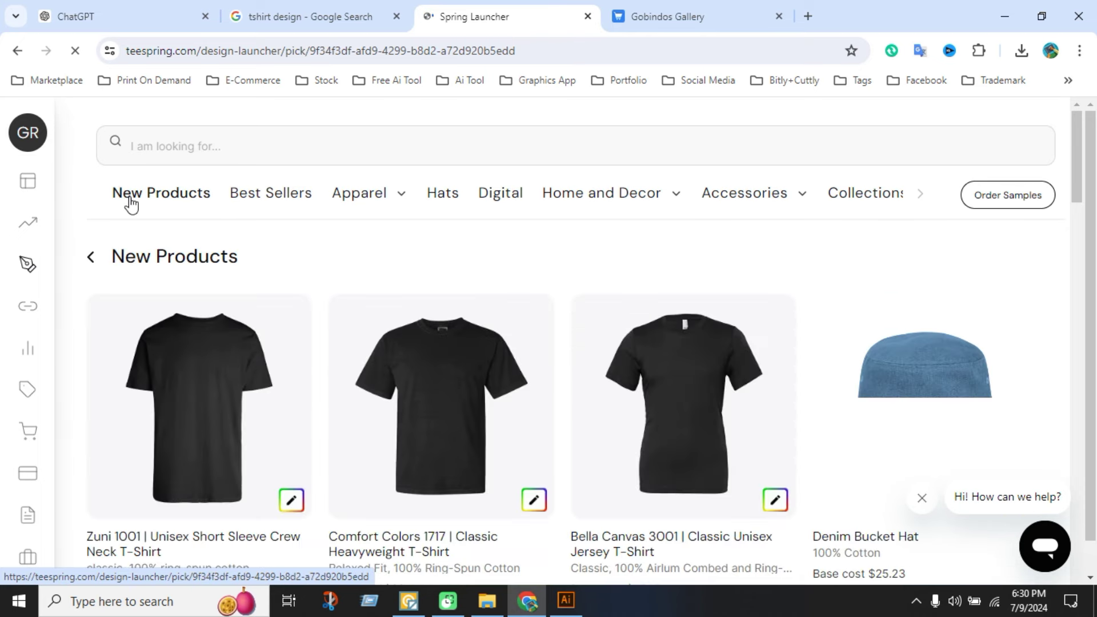
{"action": "left_click", "coordinate": [91, 258]}
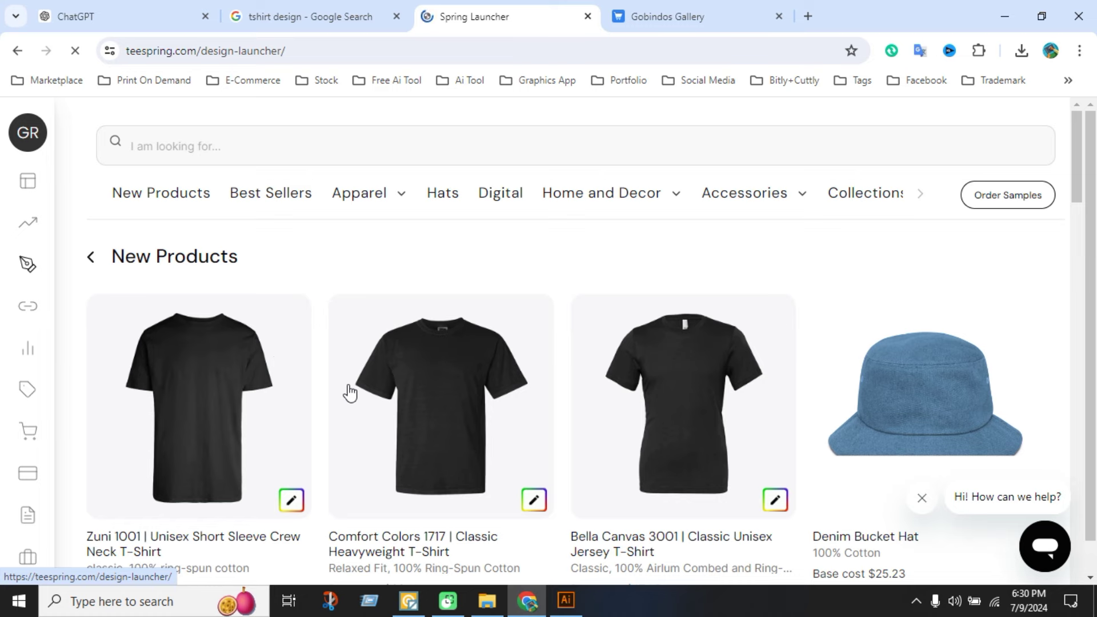
{"action": "scroll", "coordinate": [350, 392], "scroll_direction": "down", "scroll_amount": 5}
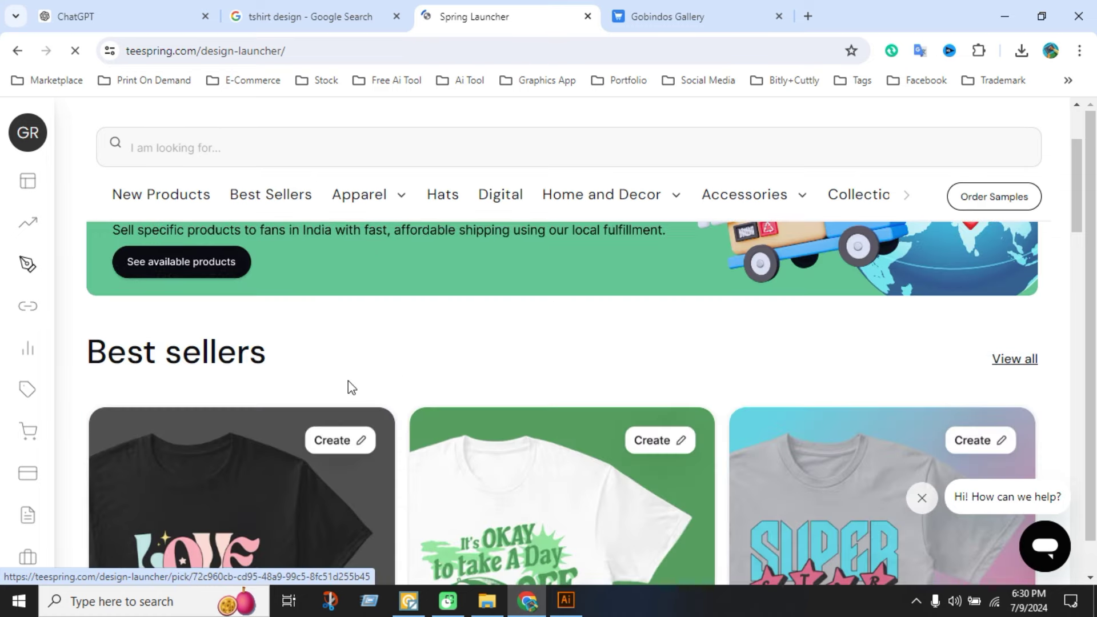
{"action": "left_click", "coordinate": [325, 372]}
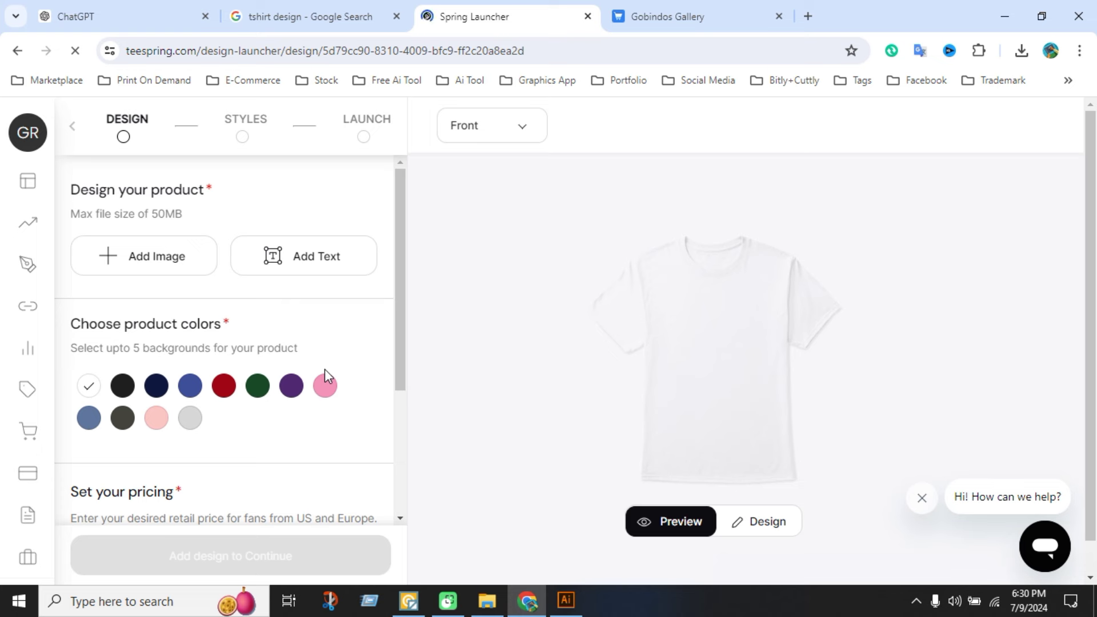
Choose black, navy and dark olive-grey as the T-shirt's product colors and deselect white.
{"action": "left_click", "coordinate": [122, 386]}
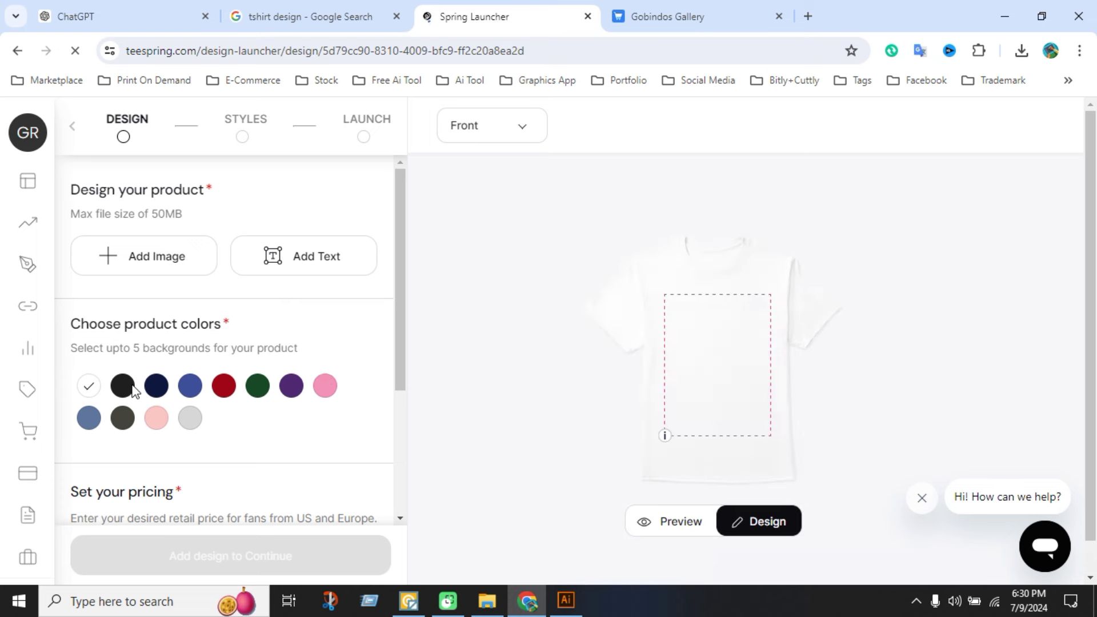
{"action": "left_click", "coordinate": [92, 389]}
{"action": "left_click", "coordinate": [155, 389]}
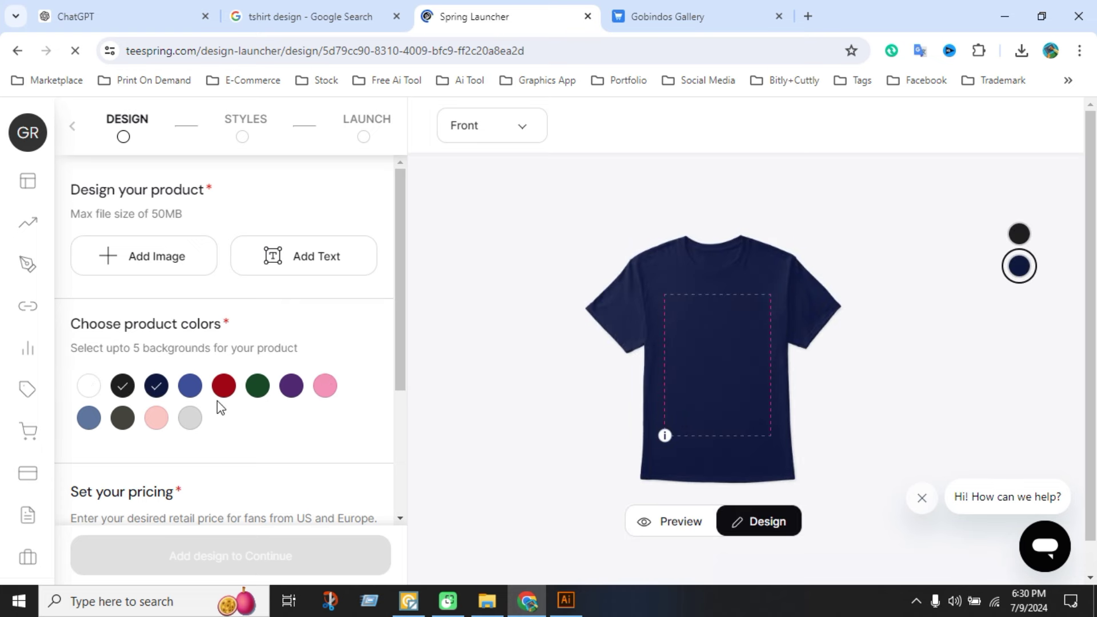
{"action": "left_click", "coordinate": [122, 418]}
{"action": "left_click", "coordinate": [123, 386]}
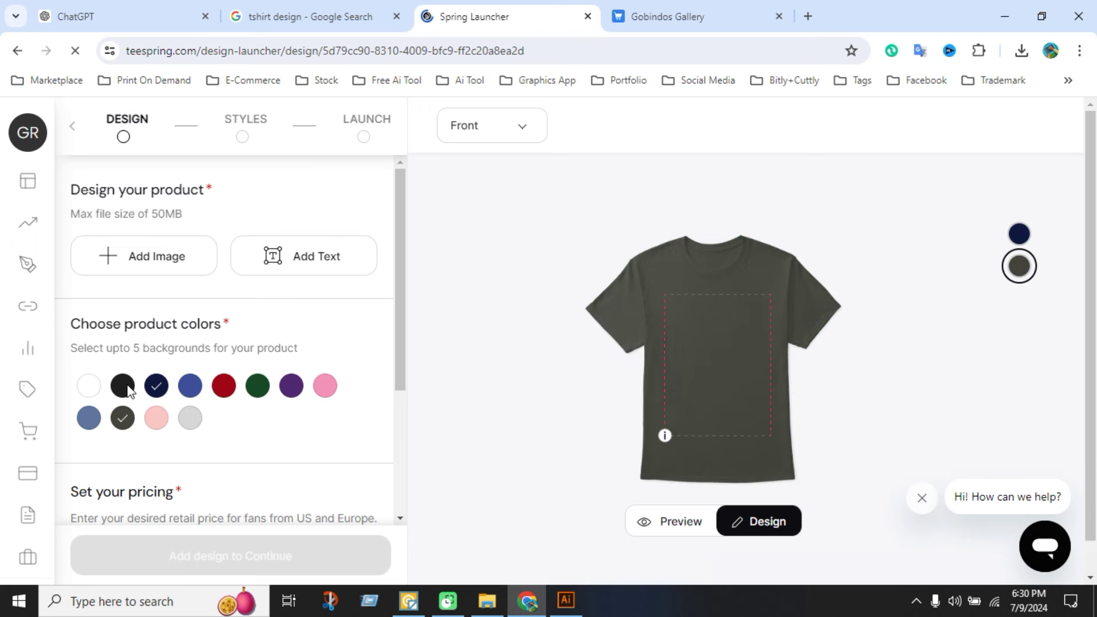
{"action": "left_click", "coordinate": [123, 387]}
{"action": "scroll", "coordinate": [372, 343], "scroll_direction": "down", "scroll_amount": 1}
{"action": "scroll", "coordinate": [372, 343], "scroll_direction": "up", "scroll_amount": 1}
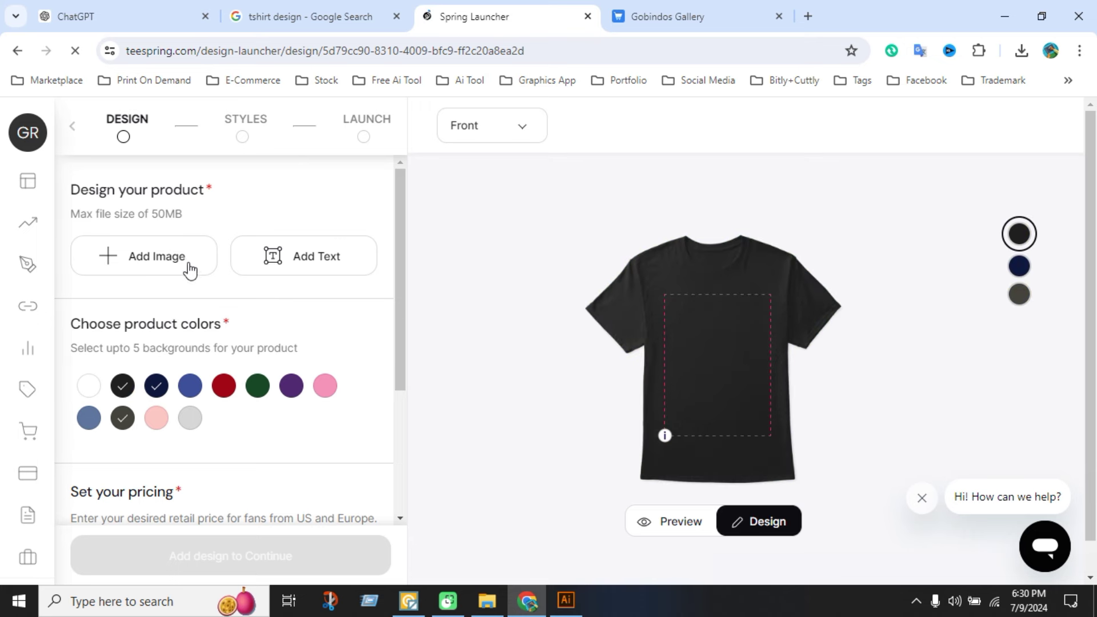
Upload T-shirt design-8.png from the Downloads folder and move the artwork slightly higher on the shirt front.
{"action": "left_click", "coordinate": [183, 263]}
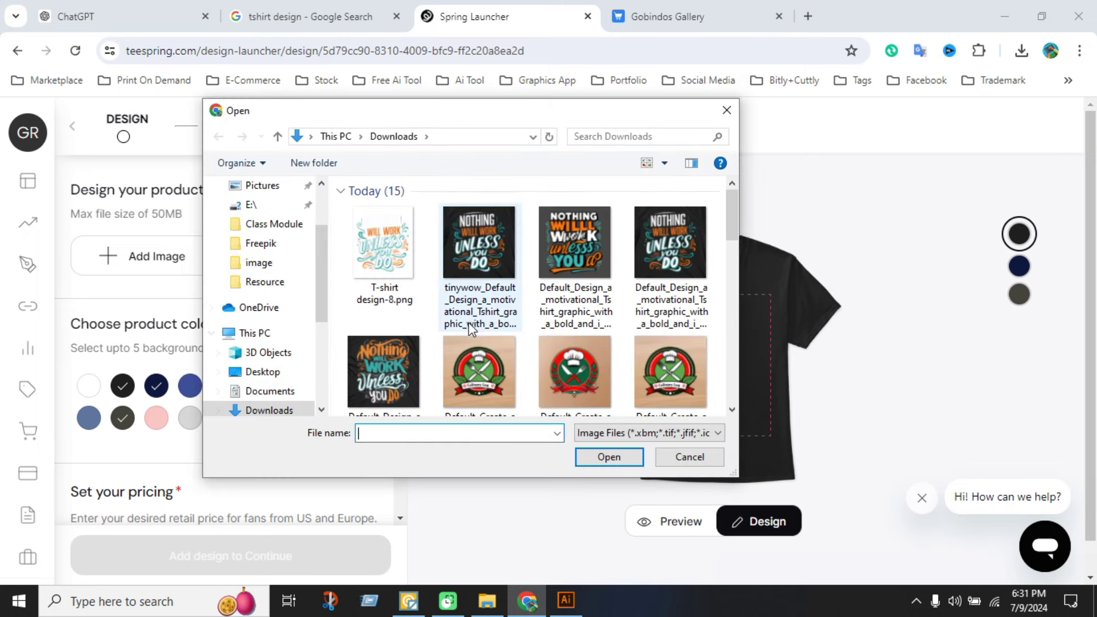
{"action": "left_click", "coordinate": [396, 263]}
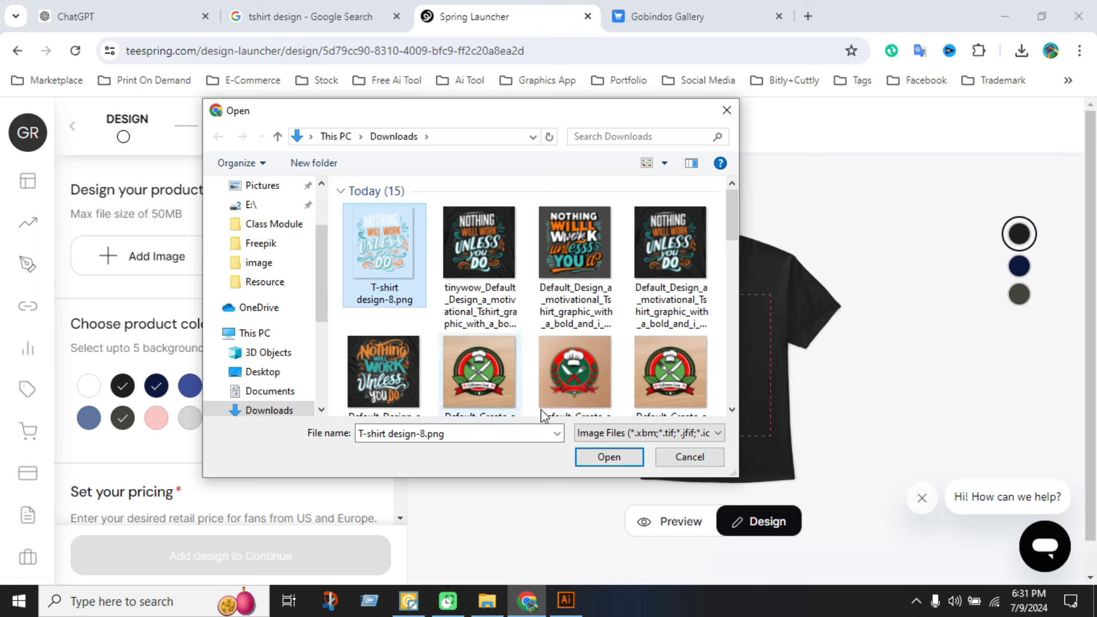
{"action": "left_click", "coordinate": [608, 456]}
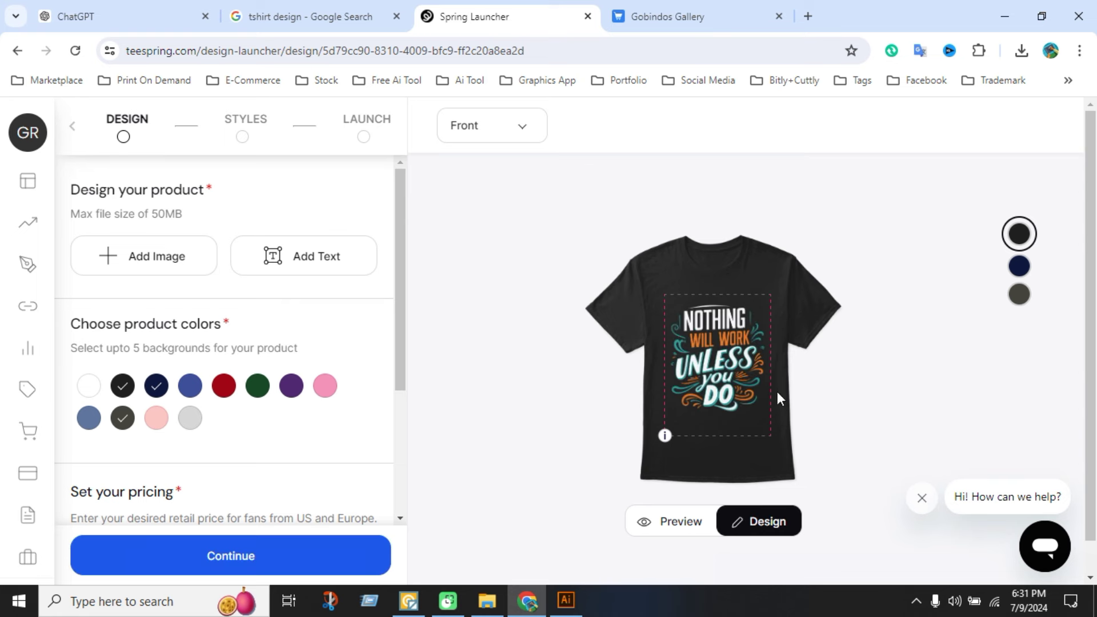
{"action": "left_click_drag", "start_coordinate": [722, 391], "coordinate": [719, 375]}
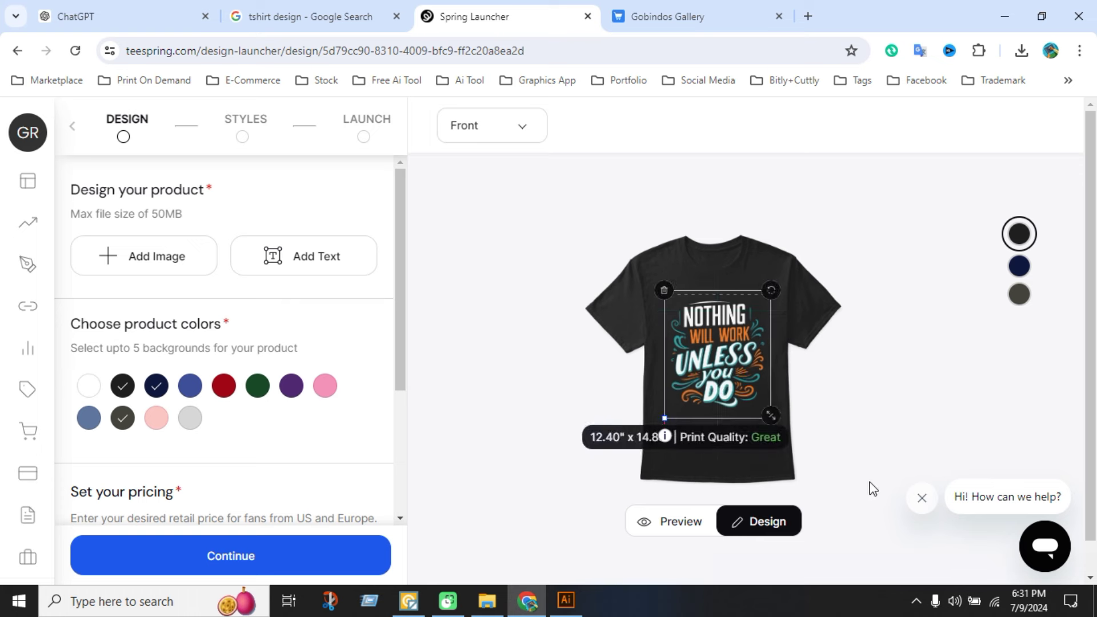
Preview the artwork on the selected shirt colors and add dark green and purple to the product colors.
{"action": "left_click", "coordinate": [1017, 268]}
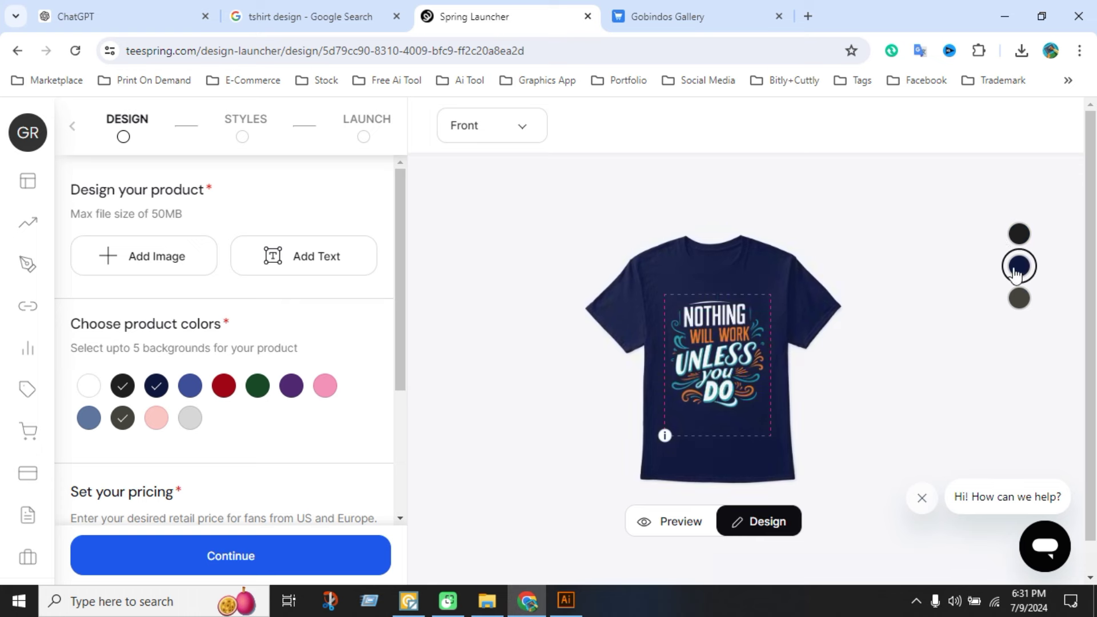
{"action": "left_click", "coordinate": [1020, 301]}
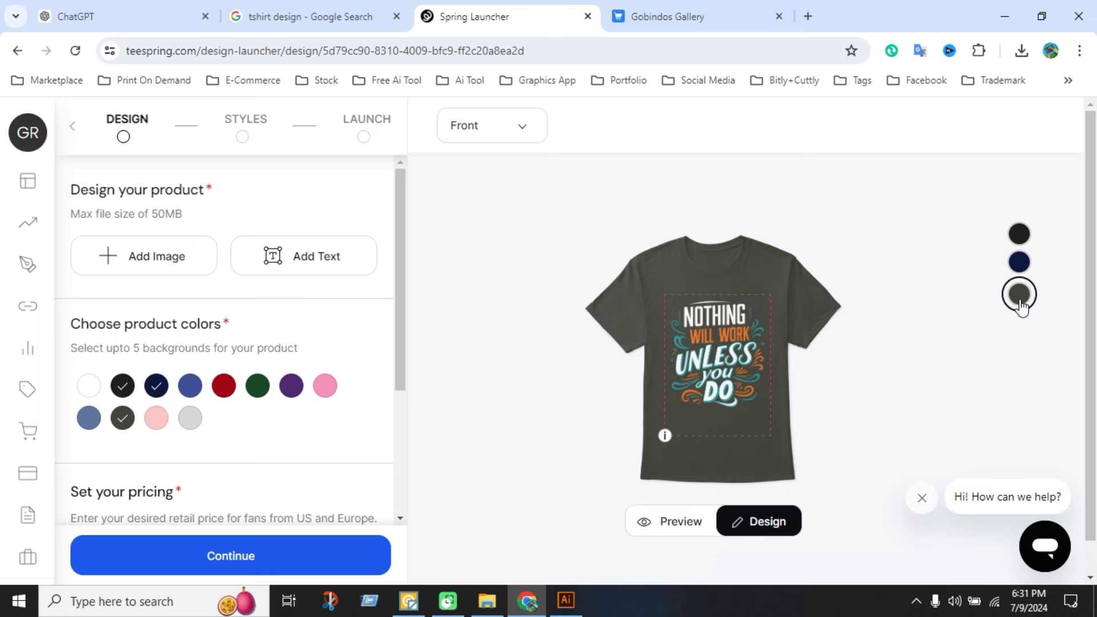
{"action": "left_click", "coordinate": [256, 388]}
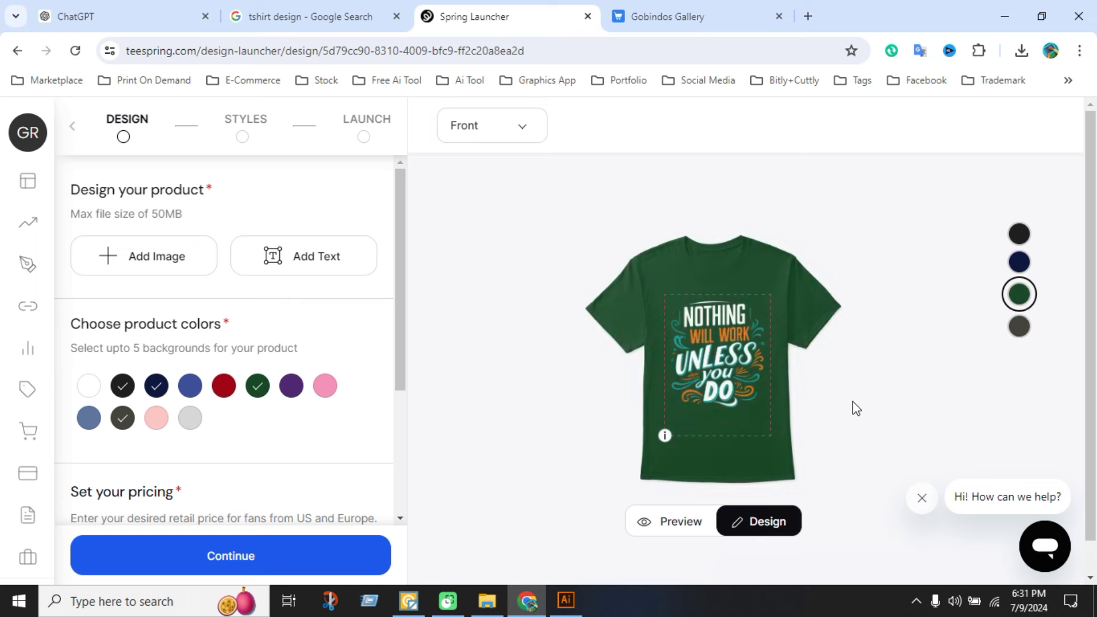
{"action": "left_click", "coordinate": [295, 391]}
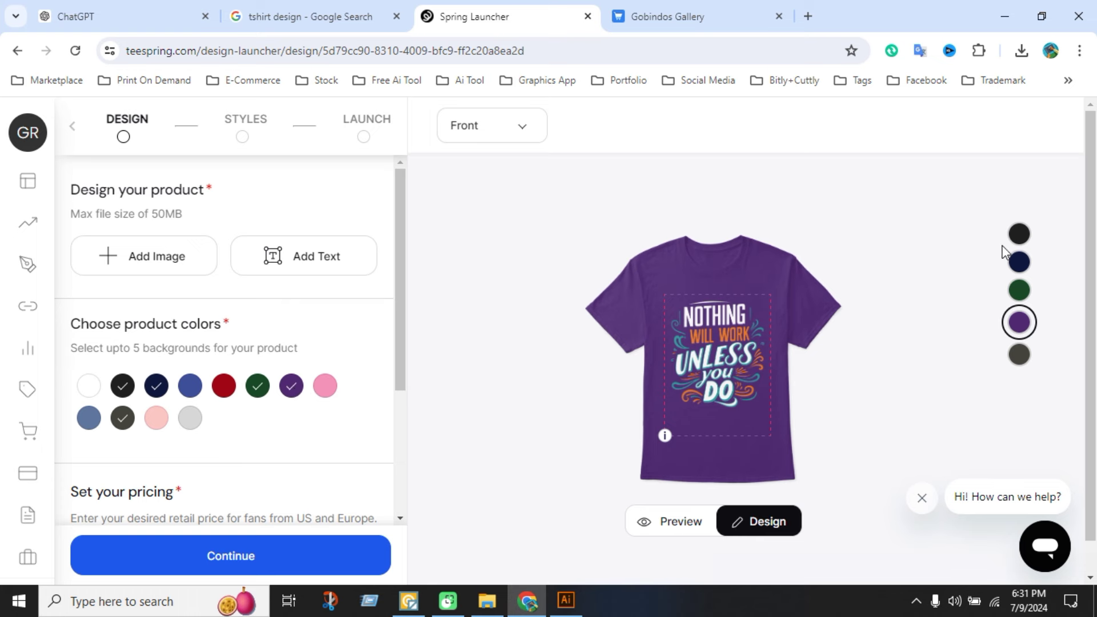
{"action": "left_click", "coordinate": [1020, 235]}
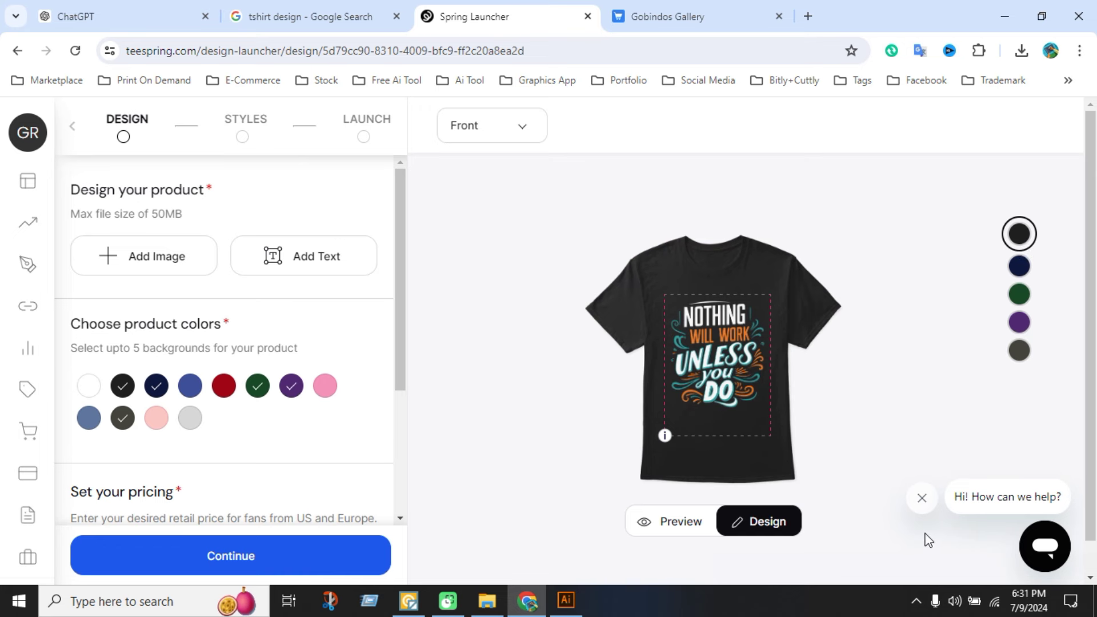
Set the T-shirt's US retail price to $24.99.
{"action": "scroll", "coordinate": [358, 507], "scroll_direction": "down", "scroll_amount": 3}
{"action": "scroll", "coordinate": [257, 551], "scroll_direction": "down", "scroll_amount": 1}
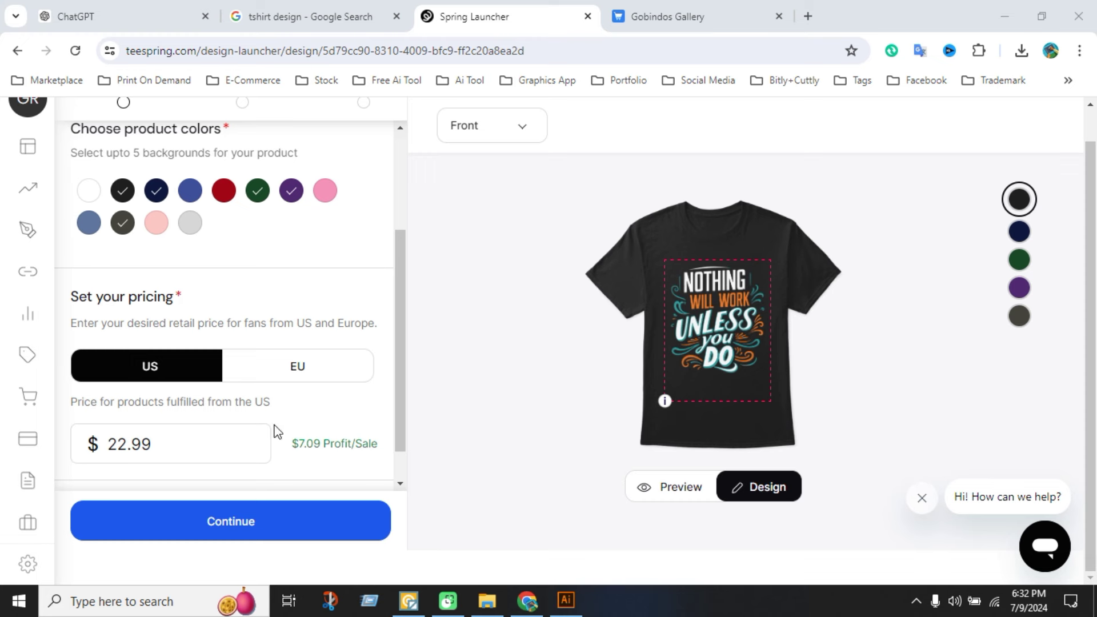
{"action": "double_click", "coordinate": [170, 441]}
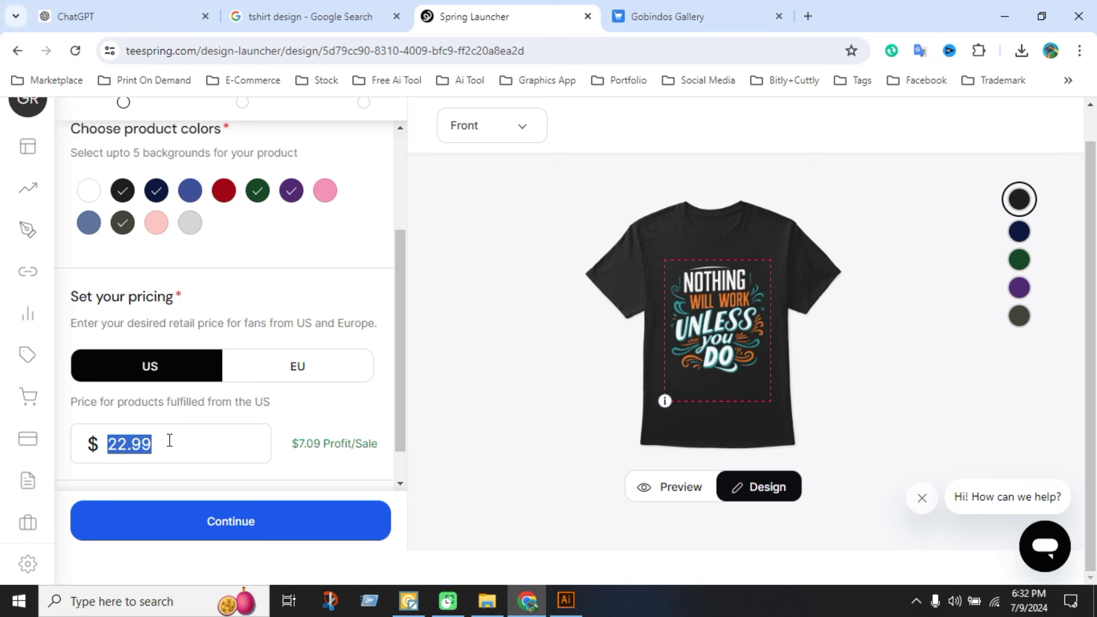
{"action": "left_click", "coordinate": [126, 445]}
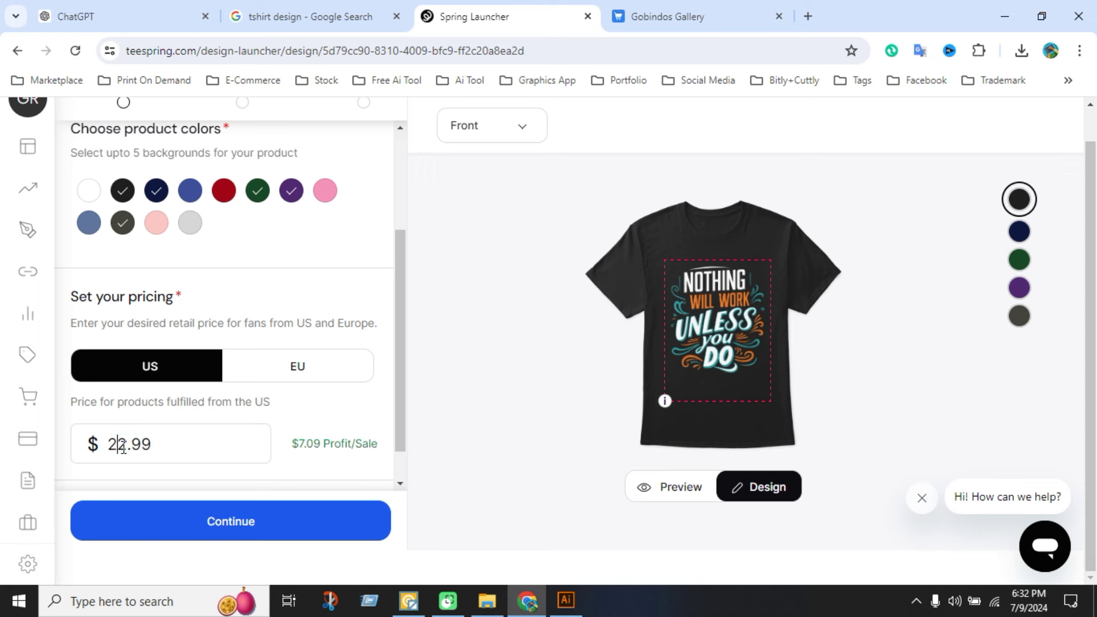
{"action": "key", "text": "BackSpace"}
{"action": "key", "text": "BackSpace"}
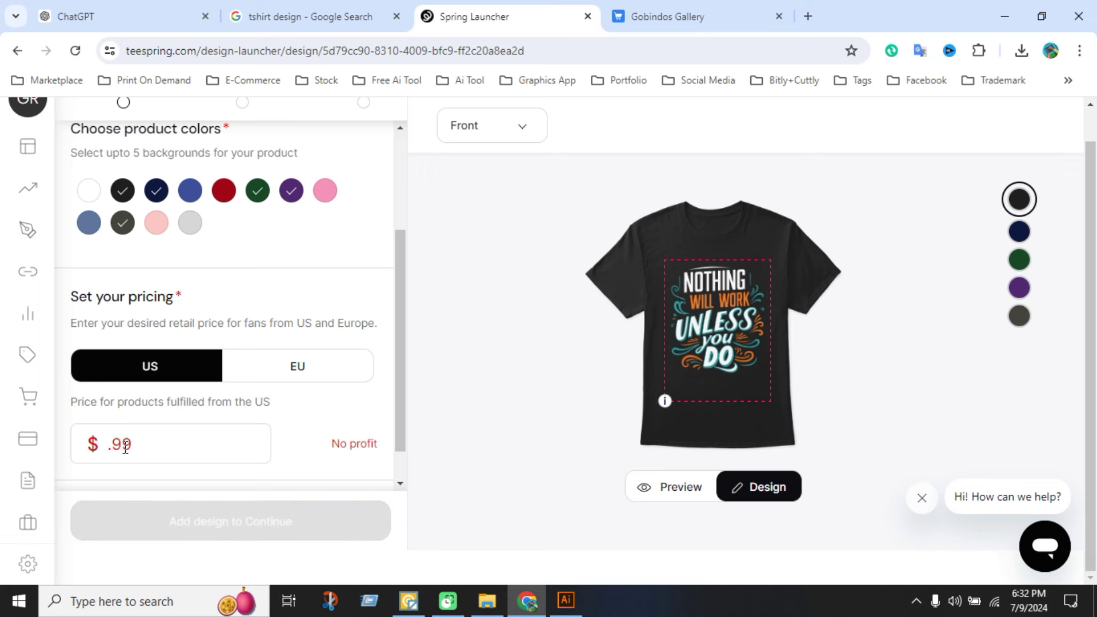
{"action": "type", "text": "24"}
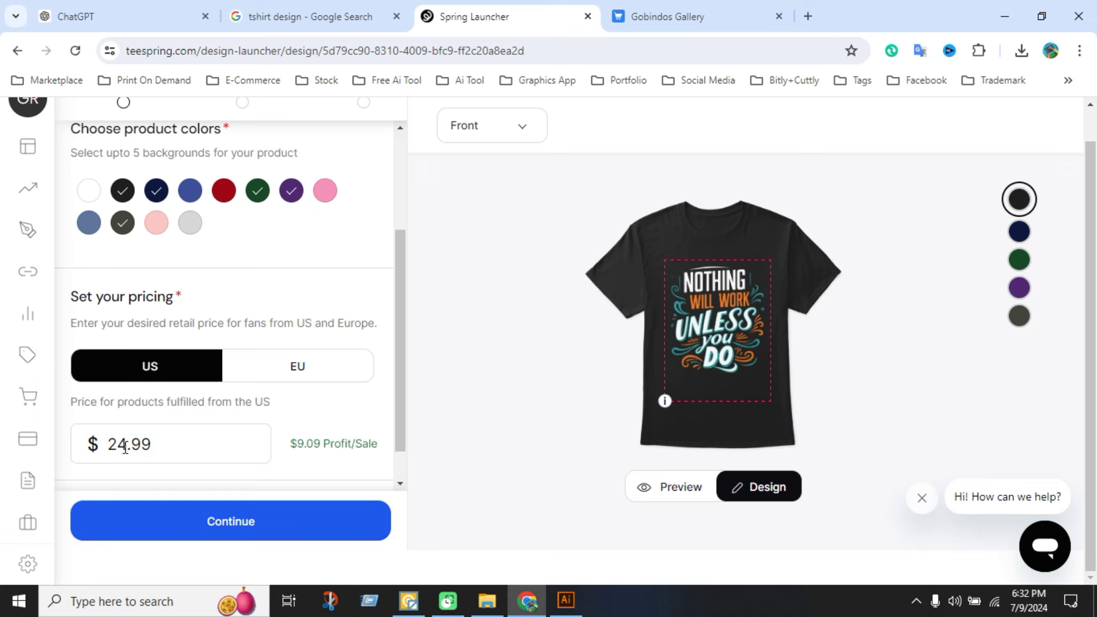
Review the T-shirt's color and pricing settings and continue to the product styles stage.
{"action": "scroll", "coordinate": [176, 441], "scroll_direction": "down", "scroll_amount": 1}
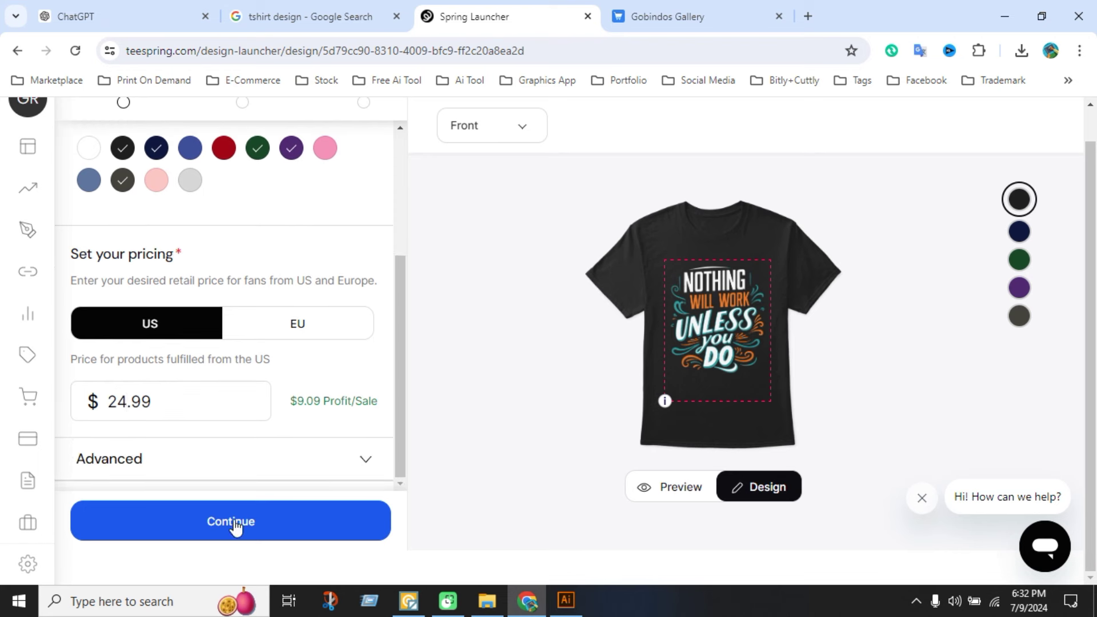
{"action": "left_click", "coordinate": [245, 524]}
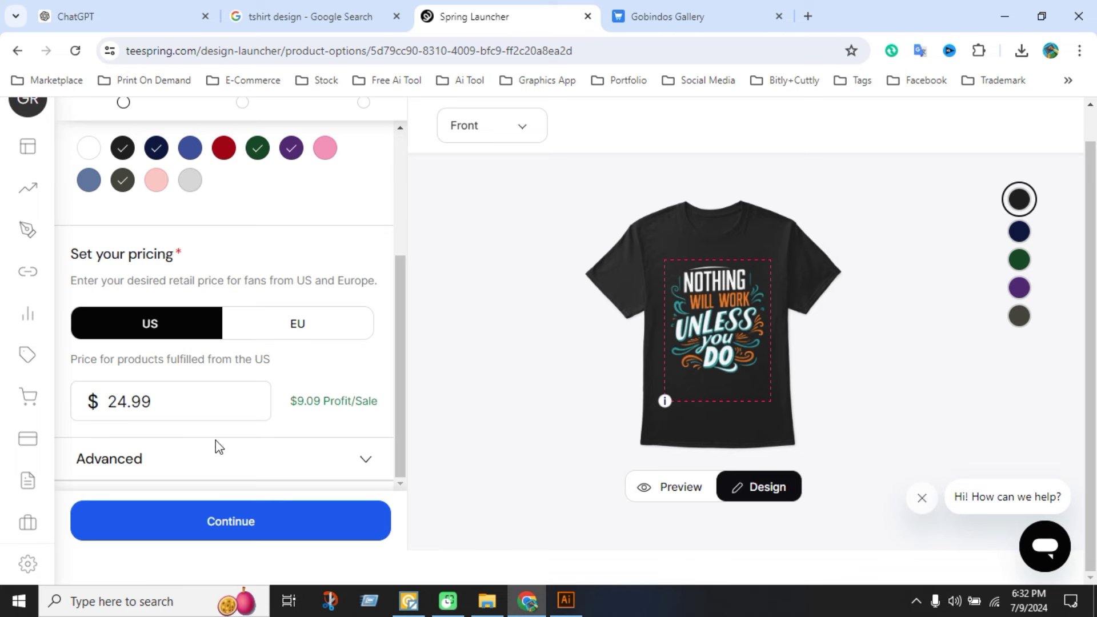
{"action": "scroll", "coordinate": [299, 431], "scroll_direction": "up", "scroll_amount": 5}
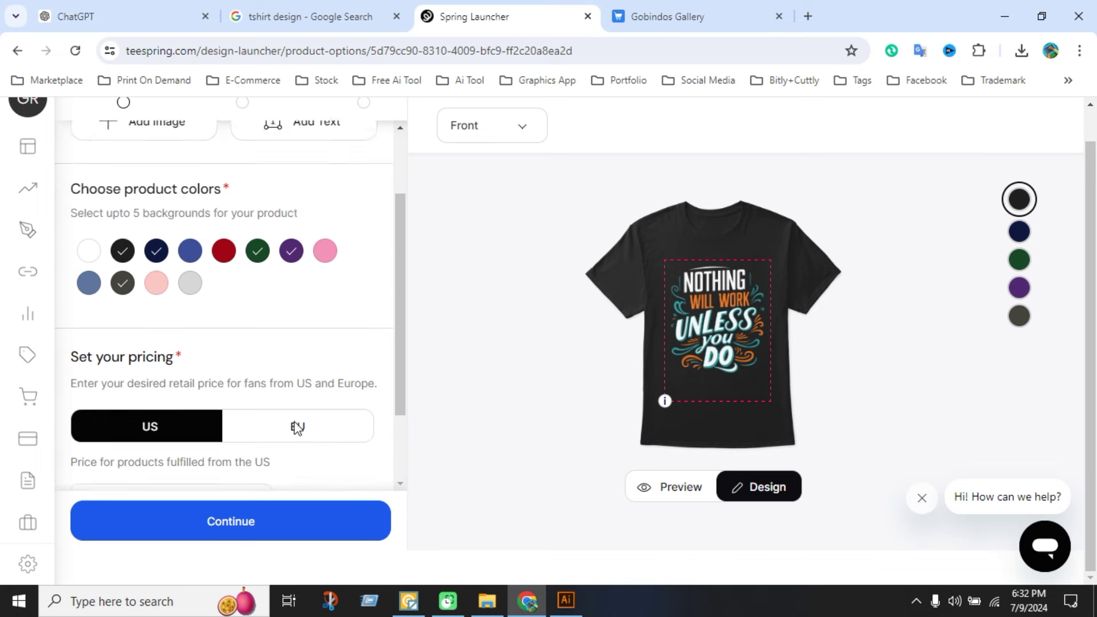
{"action": "scroll", "coordinate": [285, 400], "scroll_direction": "down", "scroll_amount": 4}
{"action": "scroll", "coordinate": [303, 425], "scroll_direction": "down", "scroll_amount": 1}
{"action": "left_click", "coordinate": [240, 520]}
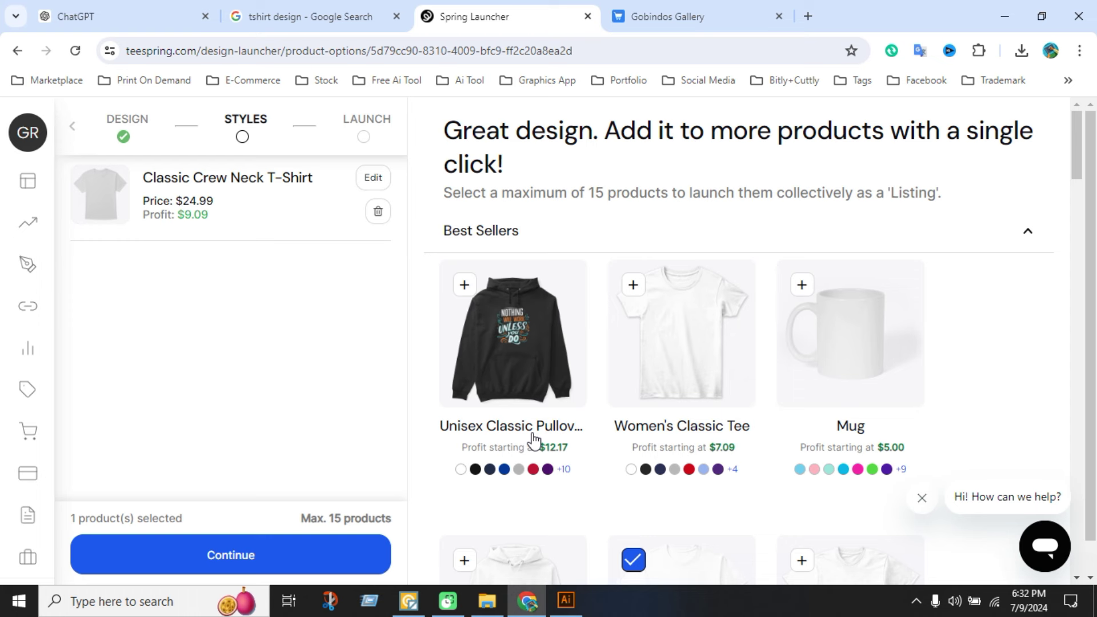
Add the Women's Classic Tee, Mug and Unisex Classic Pullover Hoodie from the best sellers to the listing.
{"action": "left_click", "coordinate": [633, 285]}
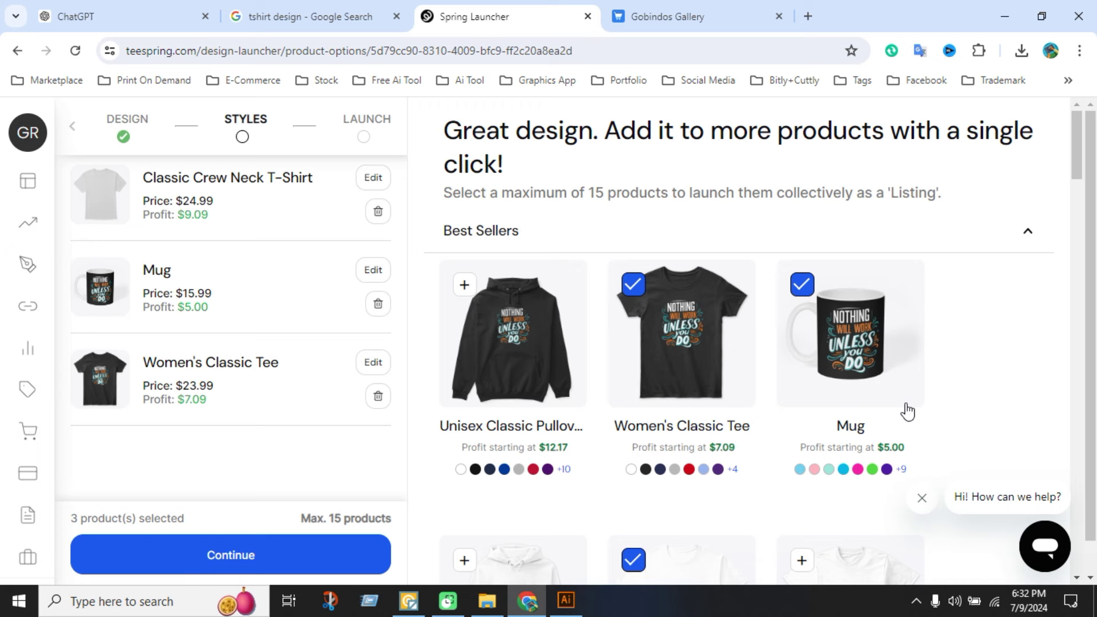
{"action": "scroll", "coordinate": [907, 411], "scroll_direction": "down", "scroll_amount": 4}
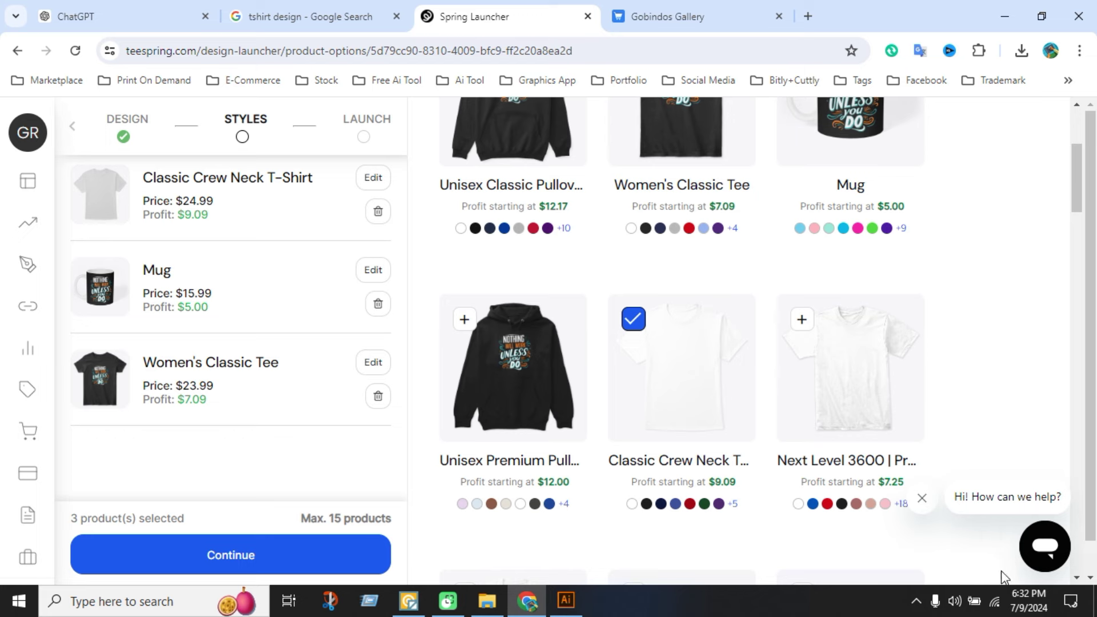
{"action": "scroll", "coordinate": [502, 318], "scroll_direction": "up", "scroll_amount": 4}
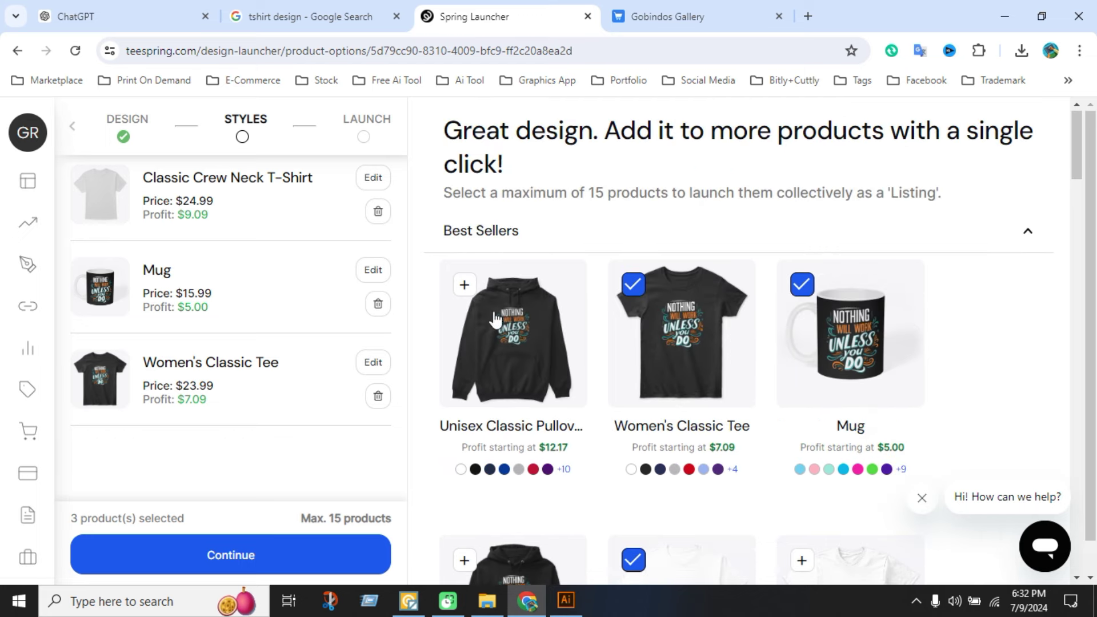
{"action": "left_click", "coordinate": [569, 376]}
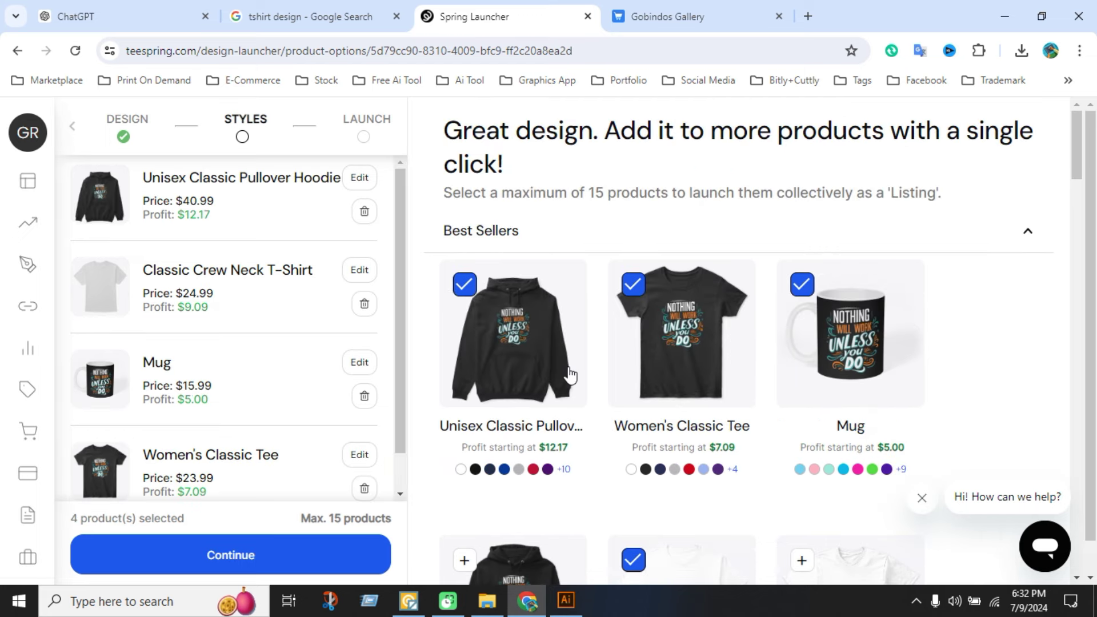
Add the Unisex Premium Pullover Hoodie and Comfort Tee to the listing and check the selected products' prices.
{"action": "scroll", "coordinate": [775, 372], "scroll_direction": "down", "scroll_amount": 2}
{"action": "scroll", "coordinate": [774, 372], "scroll_direction": "down", "scroll_amount": 4}
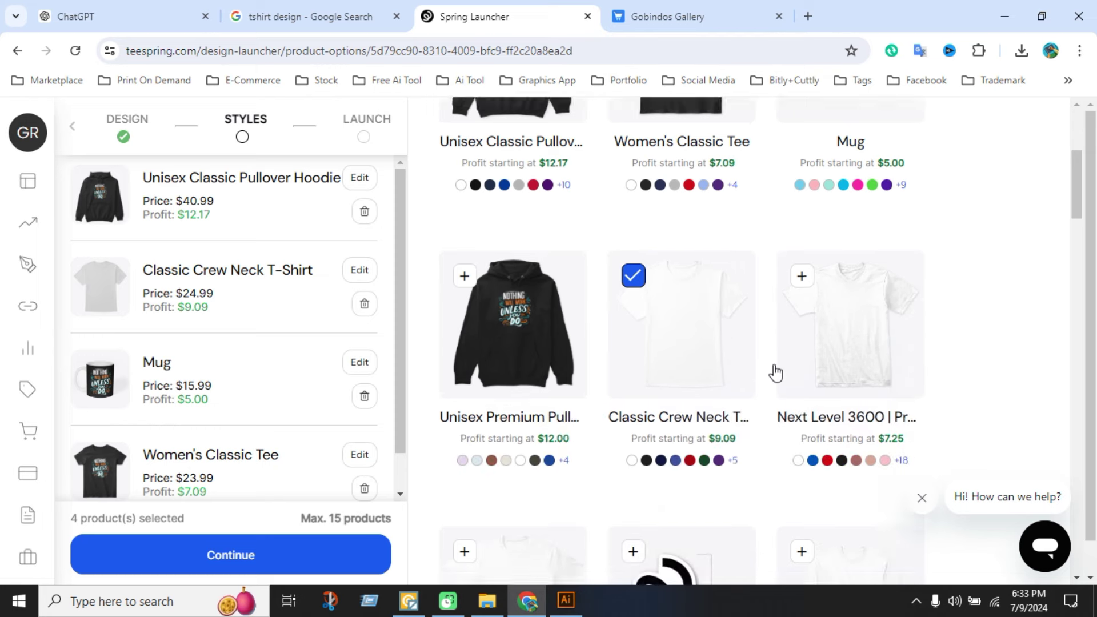
{"action": "left_click", "coordinate": [823, 342]}
{"action": "scroll", "coordinate": [815, 371], "scroll_direction": "down", "scroll_amount": 4}
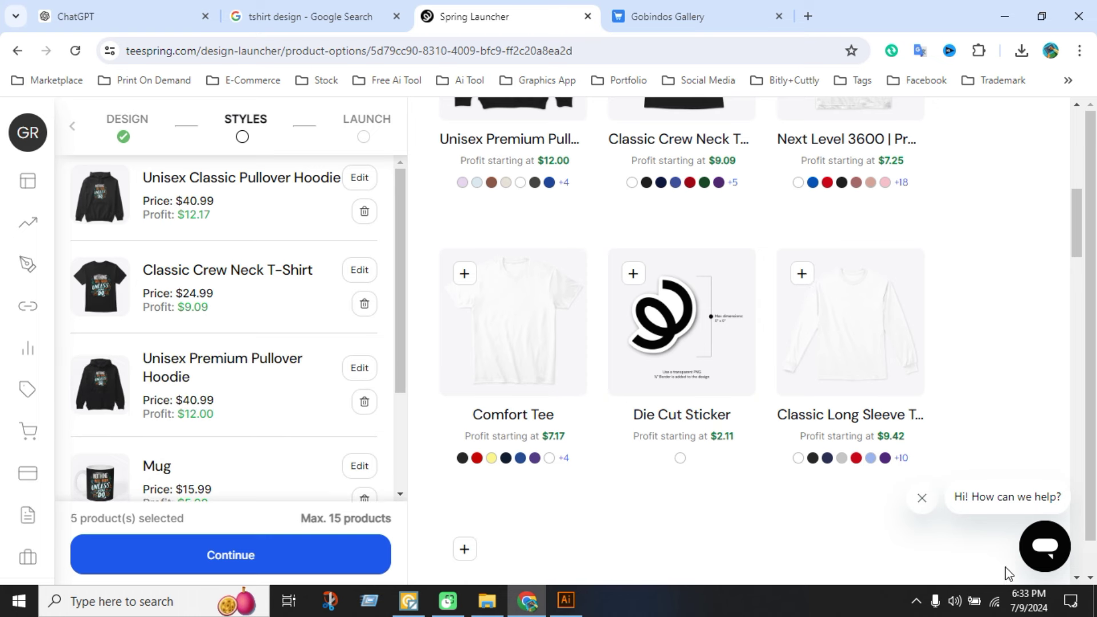
{"action": "scroll", "coordinate": [239, 465], "scroll_direction": "down", "scroll_amount": 2}
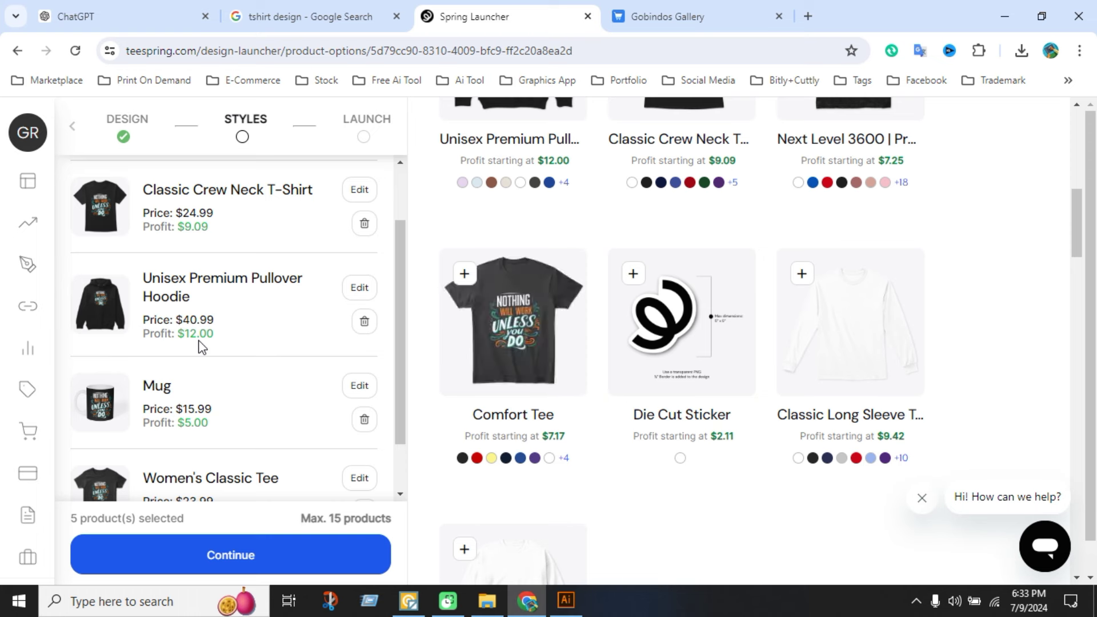
{"action": "scroll", "coordinate": [240, 369], "scroll_direction": "down", "scroll_amount": 1}
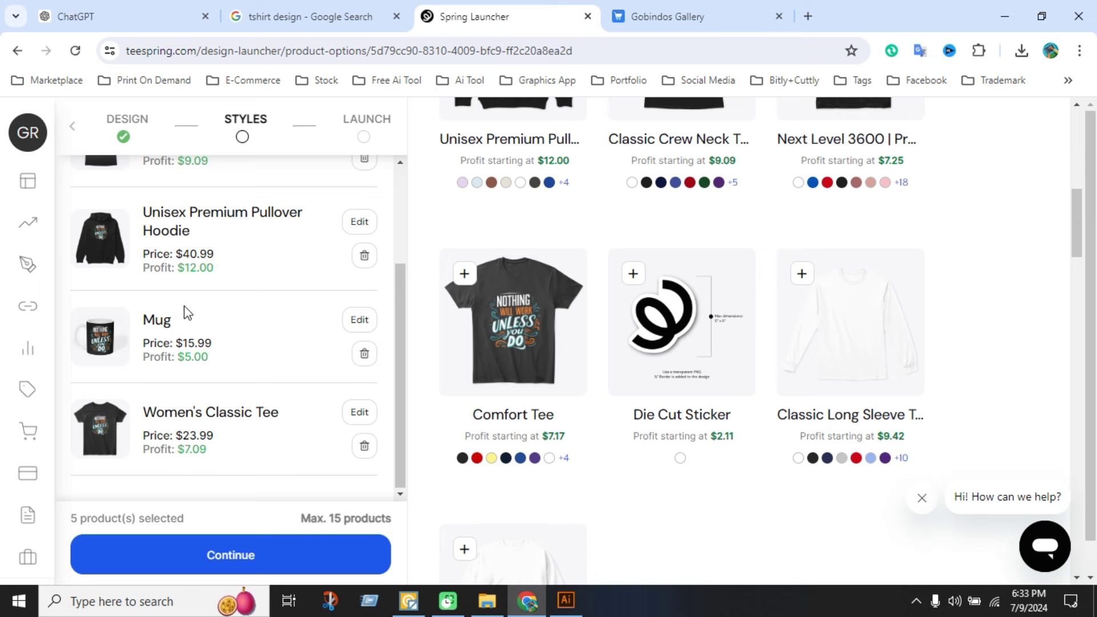
{"action": "left_click", "coordinate": [463, 275]}
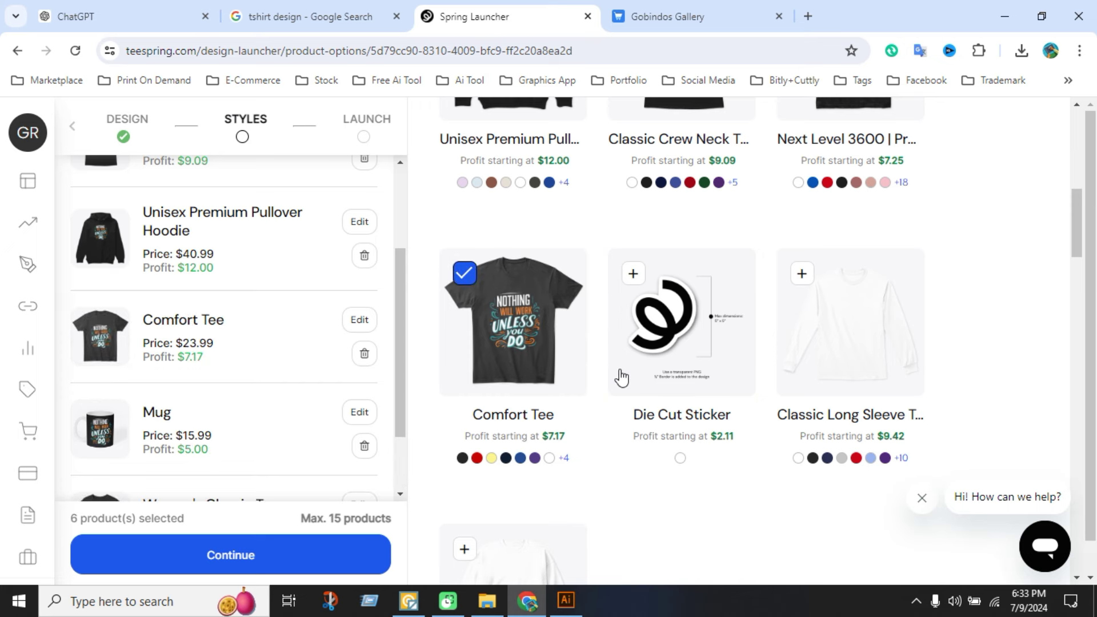
Add the Next Level 3600 shirt, Classic Long Sleeve Tee and Unisex Classic Crewneck from the best sellers.
{"action": "scroll", "coordinate": [620, 378], "scroll_direction": "up", "scroll_amount": 4}
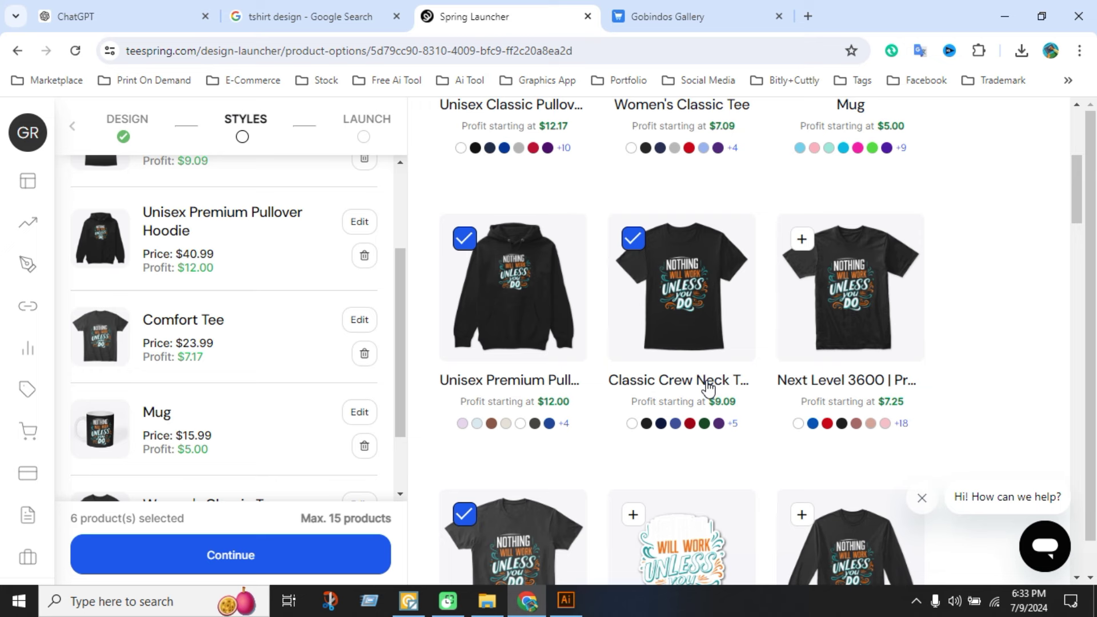
{"action": "left_click", "coordinate": [803, 243]}
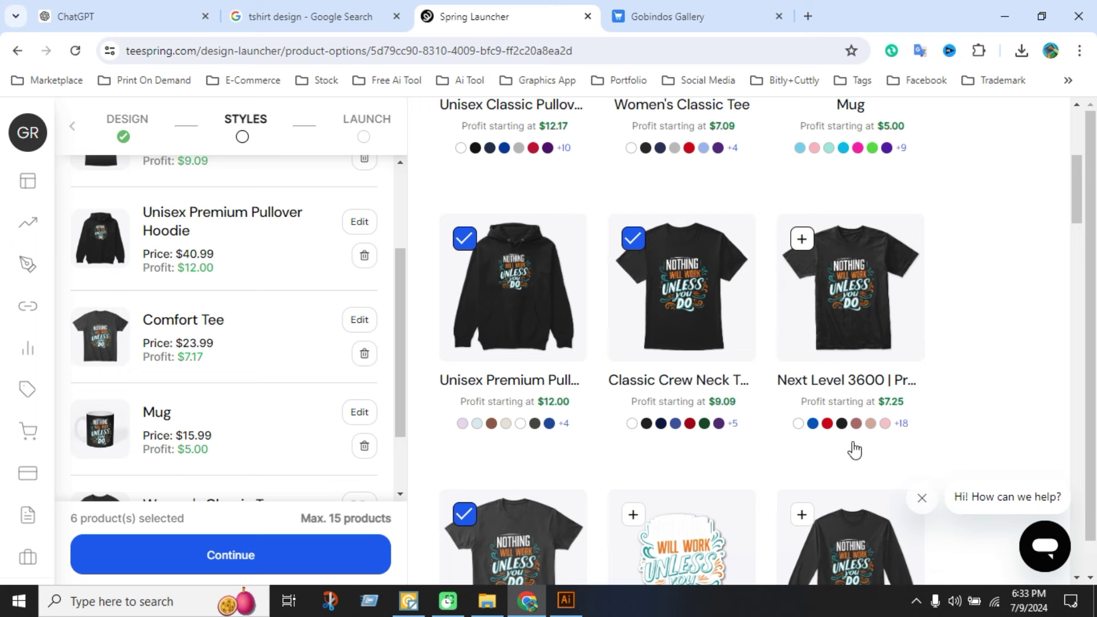
{"action": "scroll", "coordinate": [800, 422], "scroll_direction": "down", "scroll_amount": 3}
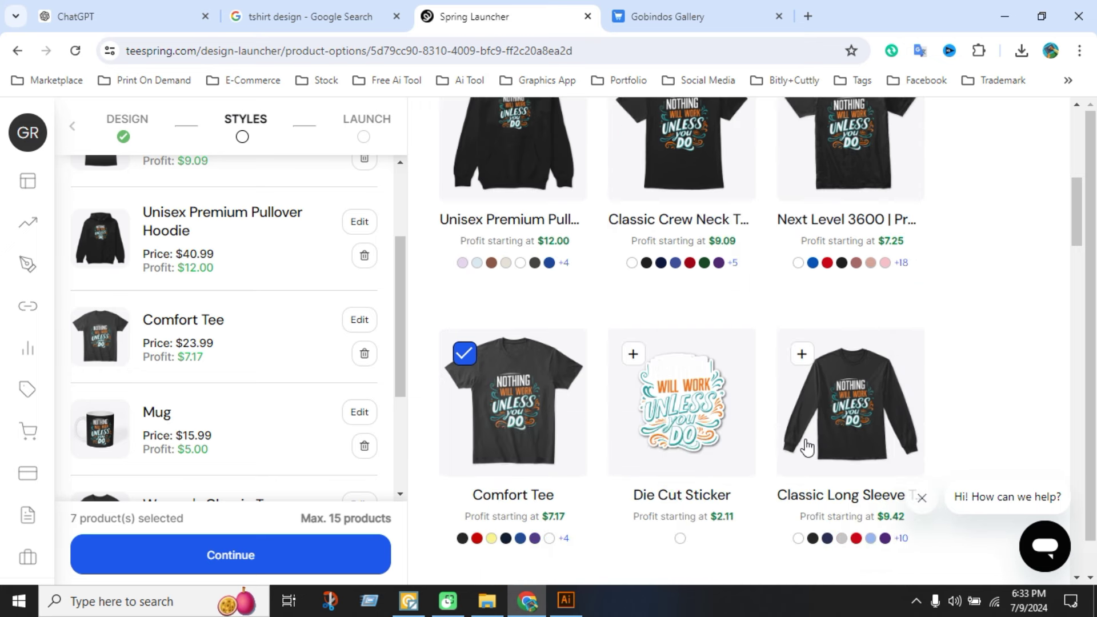
{"action": "left_click", "coordinate": [801, 354]}
{"action": "scroll", "coordinate": [595, 409], "scroll_direction": "down", "scroll_amount": 4}
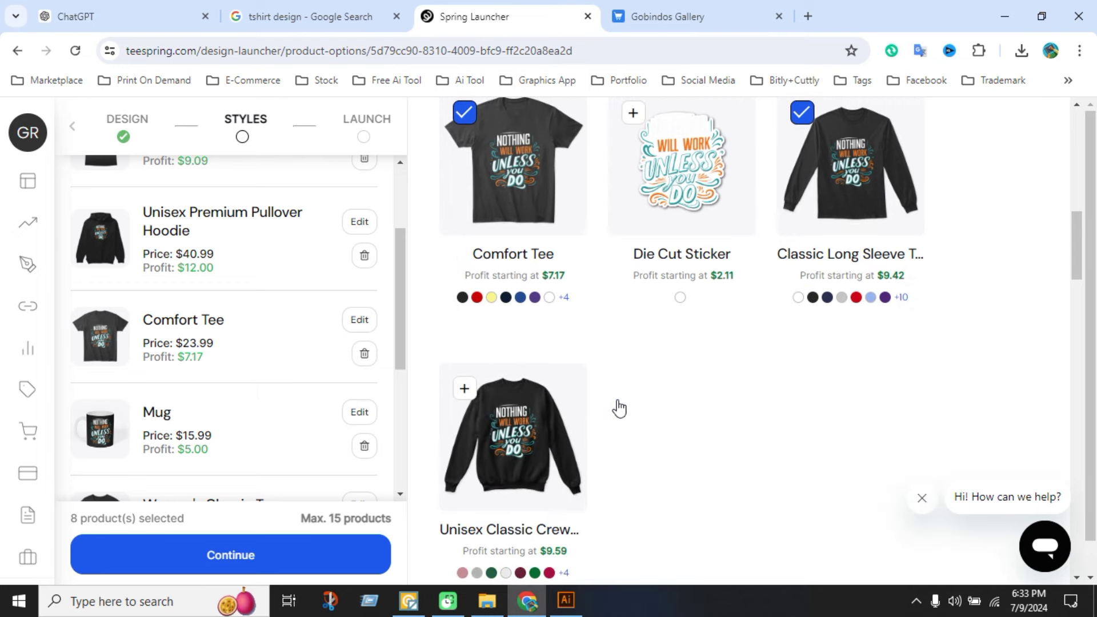
{"action": "left_click", "coordinate": [465, 389]}
Add the Zuni 1001, Comfort Colors 1717 and Bella Canvas 3001 T-shirts from the new products.
{"action": "scroll", "coordinate": [669, 479], "scroll_direction": "down", "scroll_amount": 1}
{"action": "scroll", "coordinate": [672, 480], "scroll_direction": "down", "scroll_amount": 6}
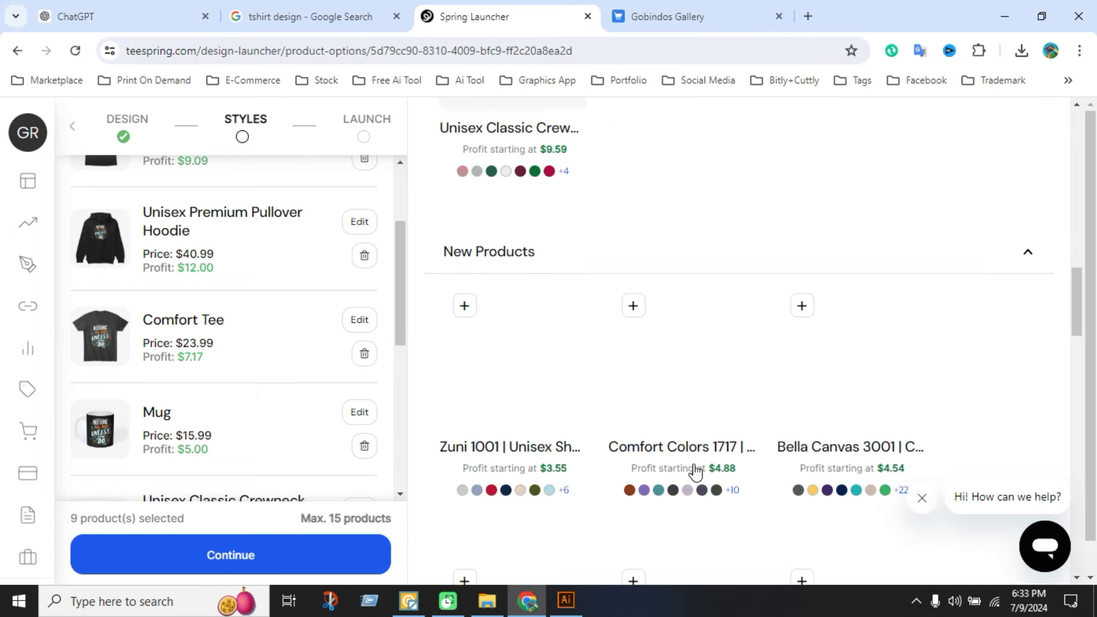
{"action": "scroll", "coordinate": [696, 466], "scroll_direction": "up", "scroll_amount": 8}
{"action": "scroll", "coordinate": [700, 453], "scroll_direction": "down", "scroll_amount": 8}
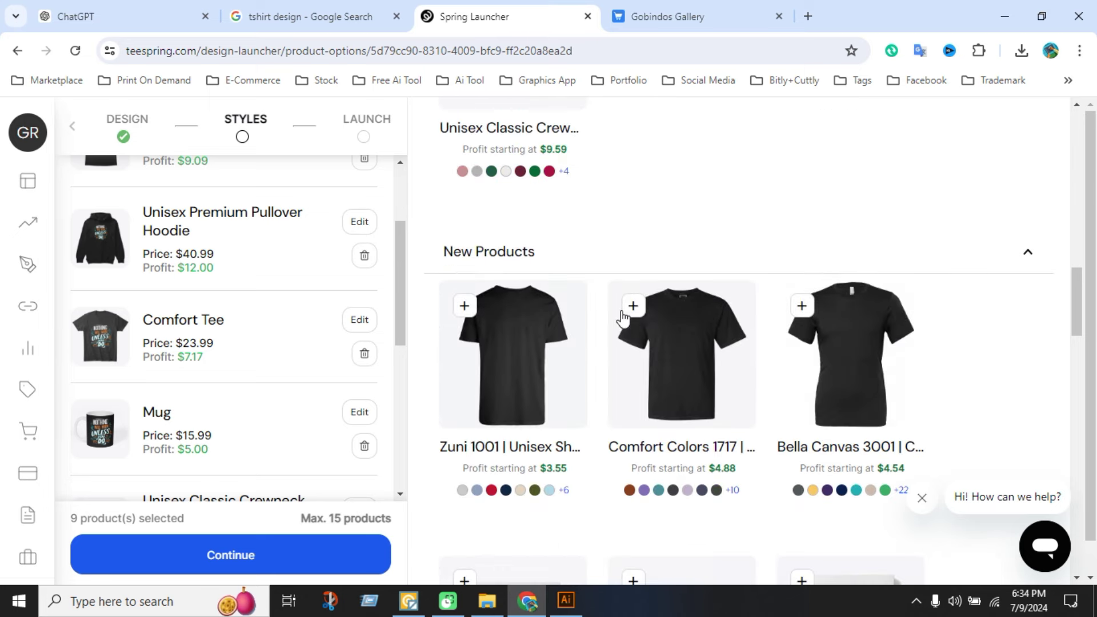
{"action": "left_click", "coordinate": [464, 306]}
{"action": "left_click", "coordinate": [802, 307]}
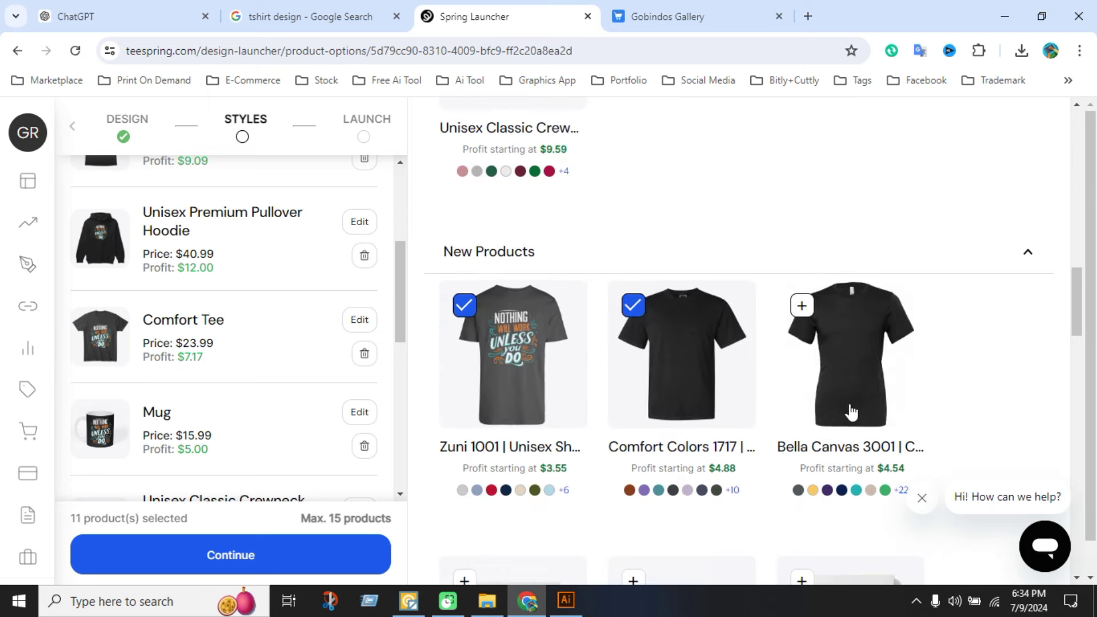
Add the short-sleeve Digisoft Printed Classic and Digisoft Printed Premium T-shirts from the new products to the listing.
{"action": "scroll", "coordinate": [623, 436], "scroll_direction": "down", "scroll_amount": 18}
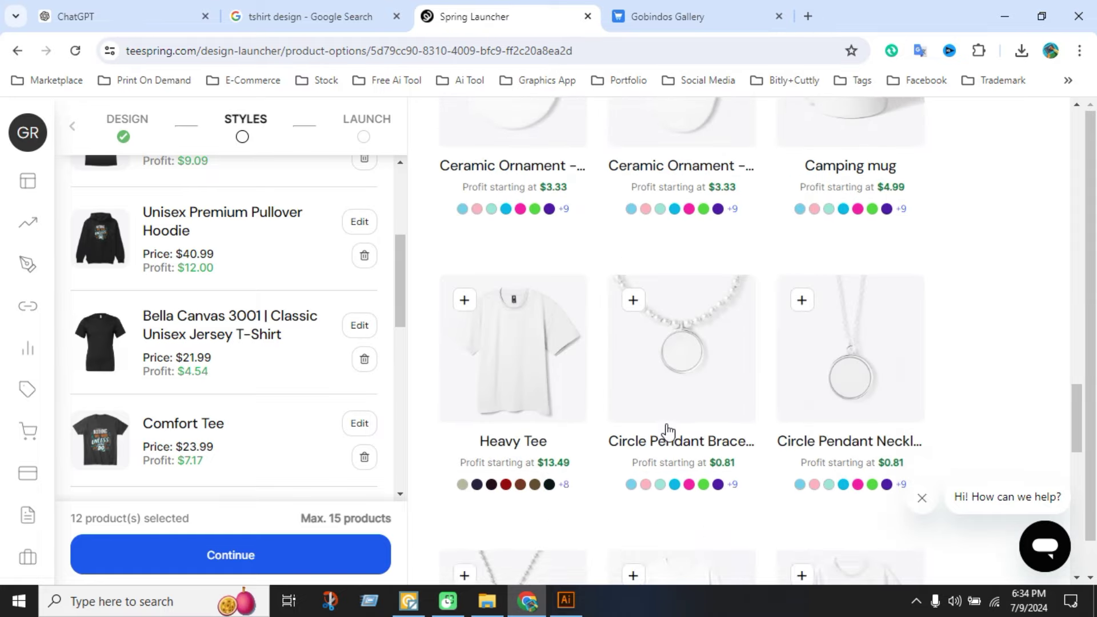
{"action": "scroll", "coordinate": [683, 388], "scroll_direction": "up", "scroll_amount": 4}
{"action": "scroll", "coordinate": [861, 350], "scroll_direction": "down", "scroll_amount": 5}
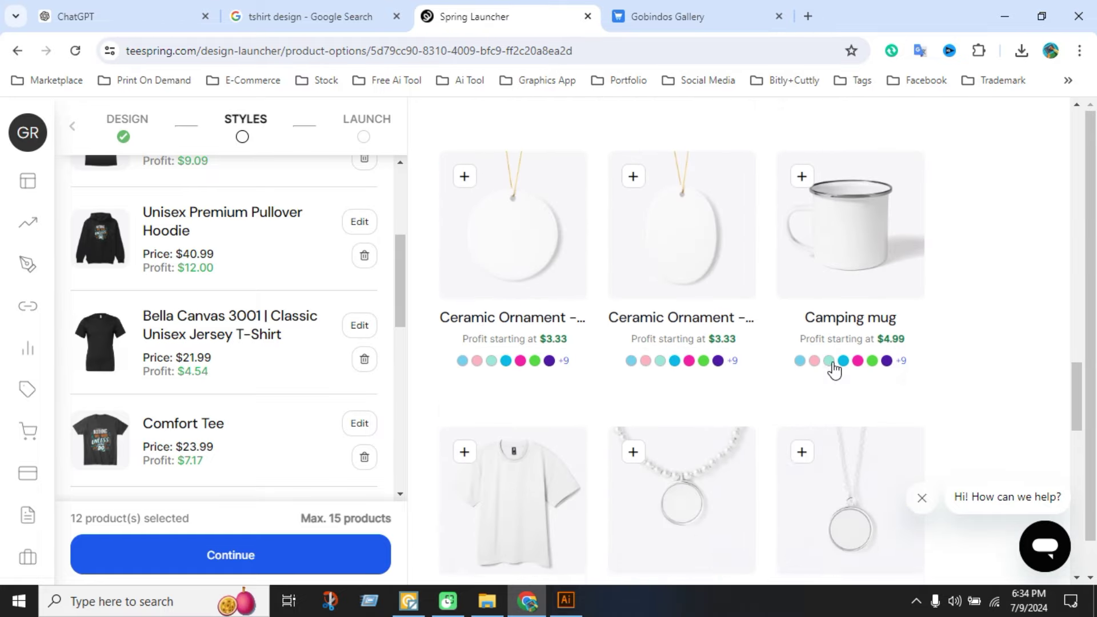
{"action": "scroll", "coordinate": [531, 320], "scroll_direction": "down", "scroll_amount": 3}
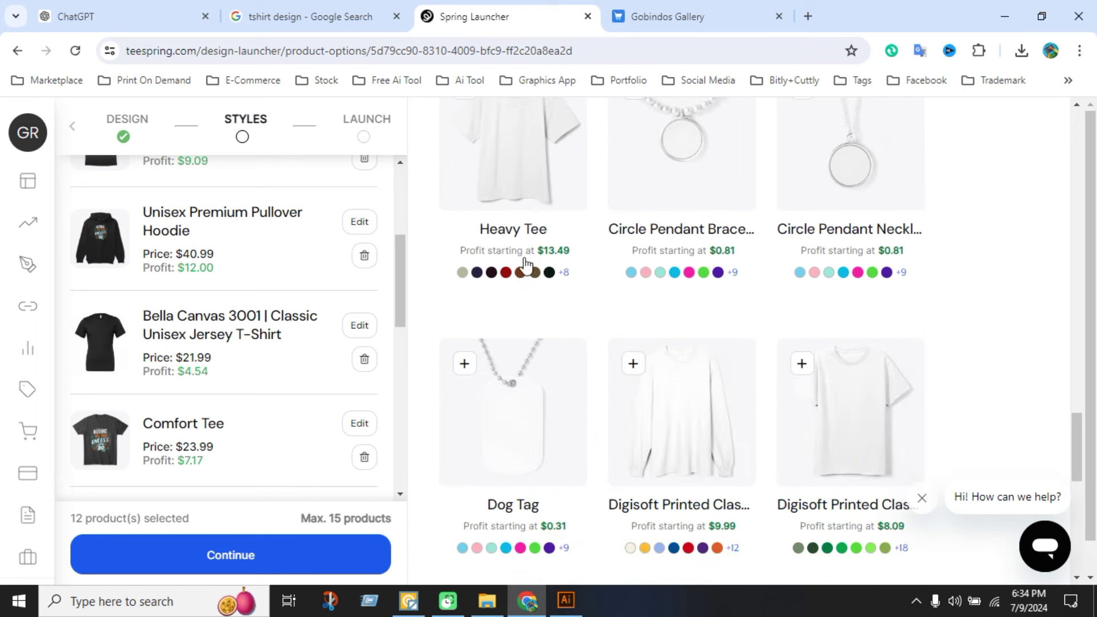
{"action": "scroll", "coordinate": [534, 286], "scroll_direction": "up", "scroll_amount": 1}
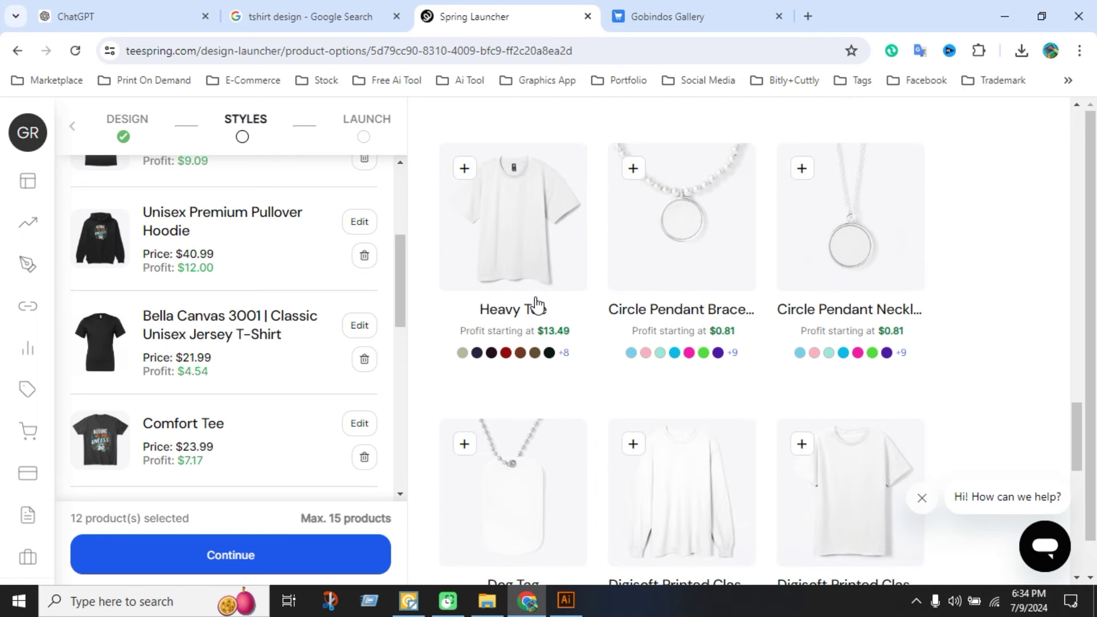
{"action": "scroll", "coordinate": [551, 306], "scroll_direction": "down", "scroll_amount": 4}
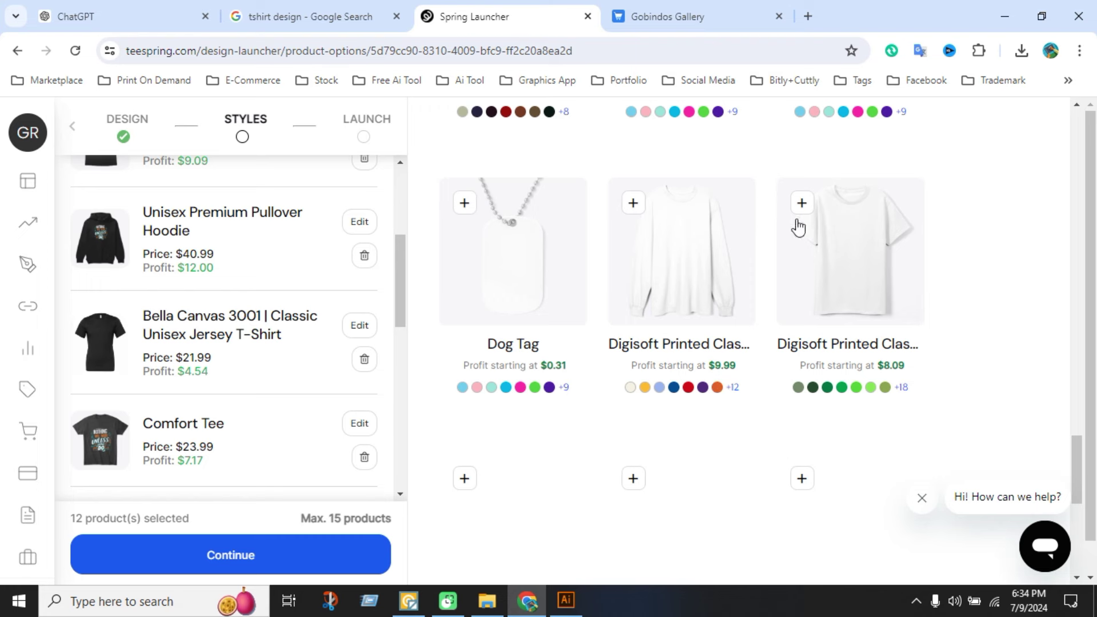
{"action": "left_click", "coordinate": [804, 361]}
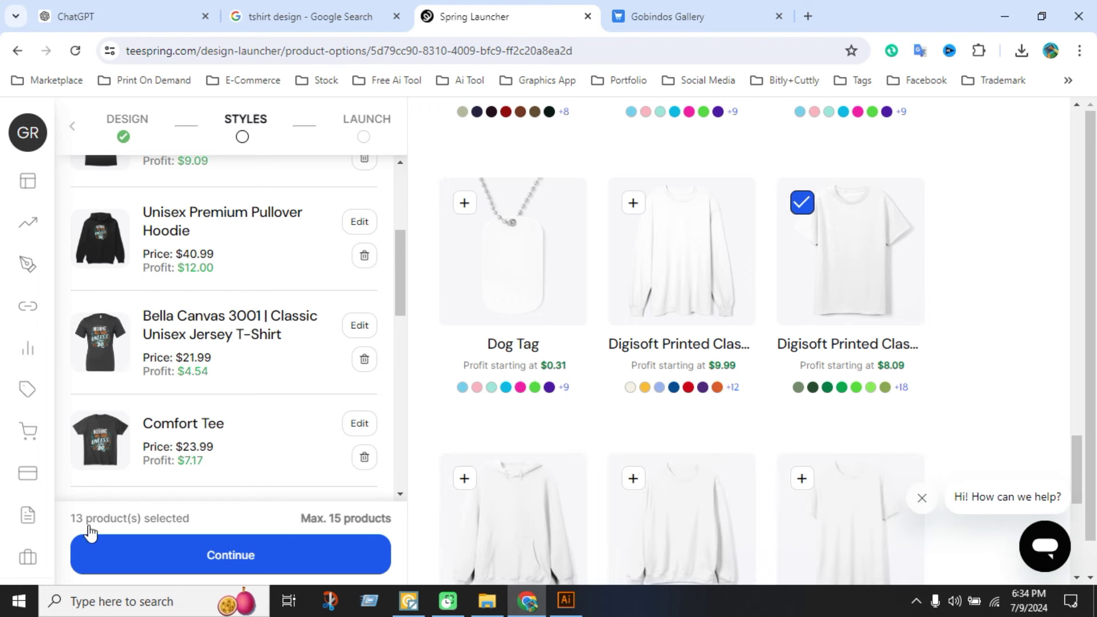
{"action": "scroll", "coordinate": [600, 463], "scroll_direction": "down", "scroll_amount": 4}
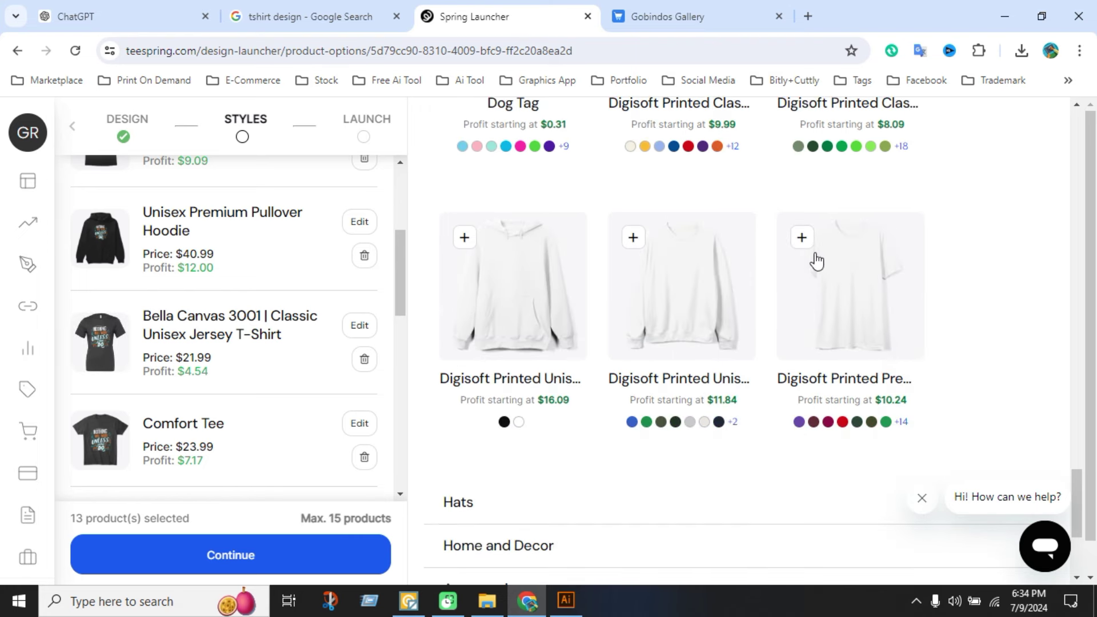
{"action": "left_click", "coordinate": [848, 385]}
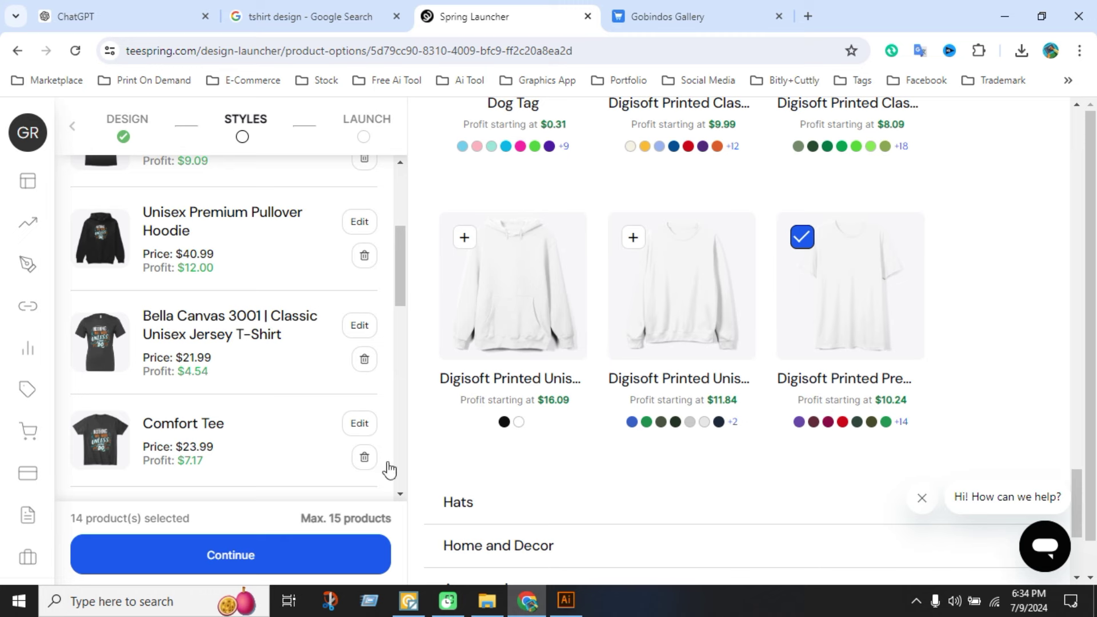
Examine the fulfillment region collections and the products that ship from Mexico, leaving the selection as it is.
{"action": "scroll", "coordinate": [595, 466], "scroll_direction": "down", "scroll_amount": 3}
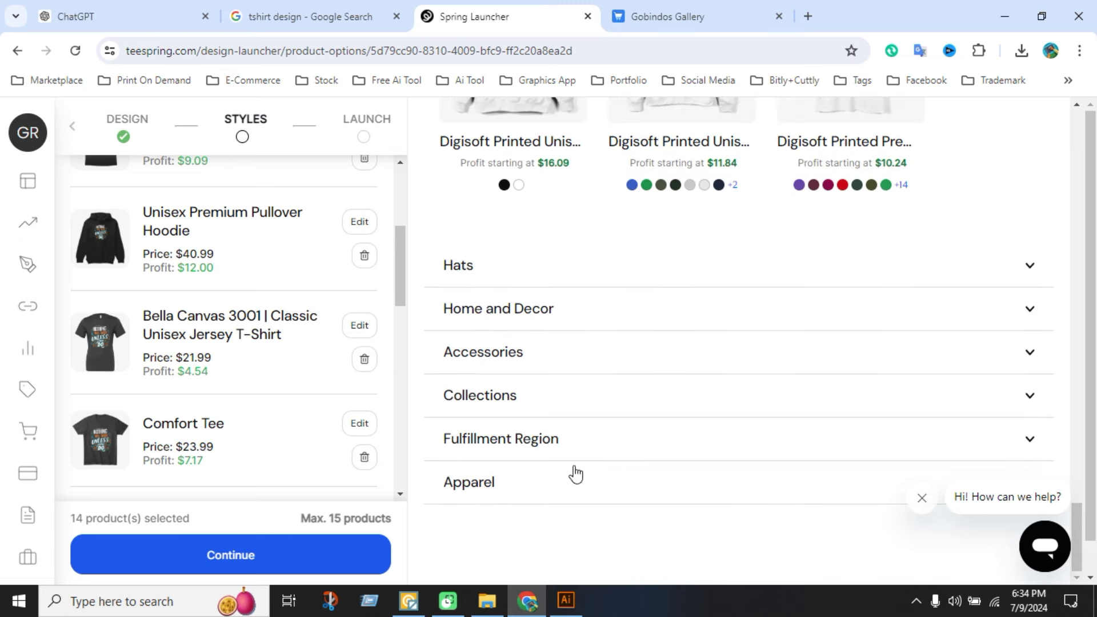
{"action": "left_click", "coordinate": [617, 457]}
{"action": "scroll", "coordinate": [615, 456], "scroll_direction": "down", "scroll_amount": 4}
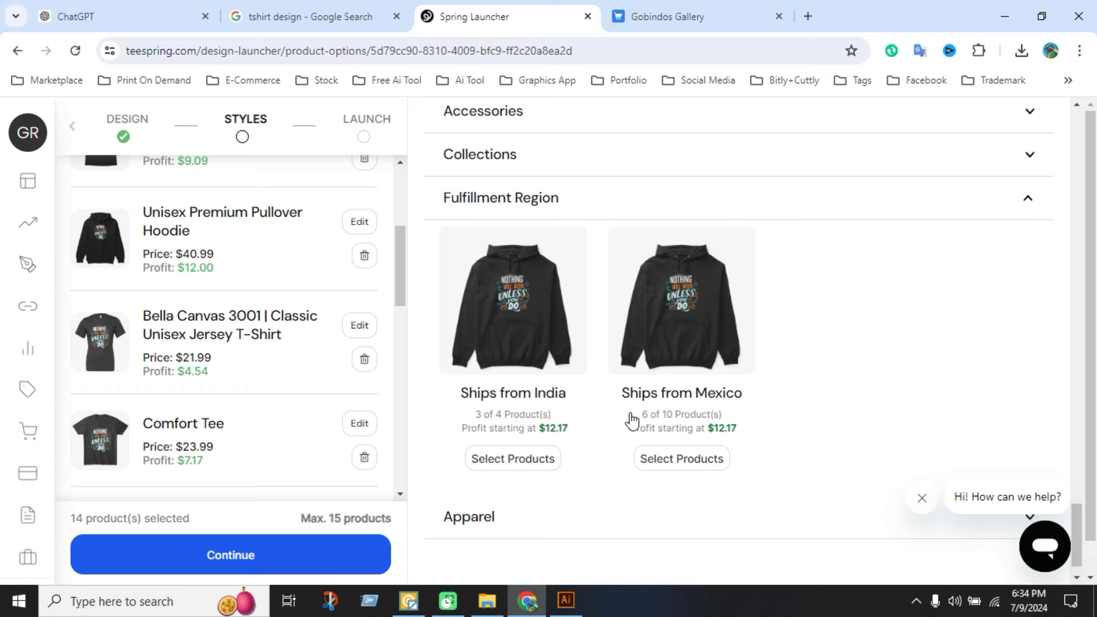
{"action": "left_click", "coordinate": [660, 427]}
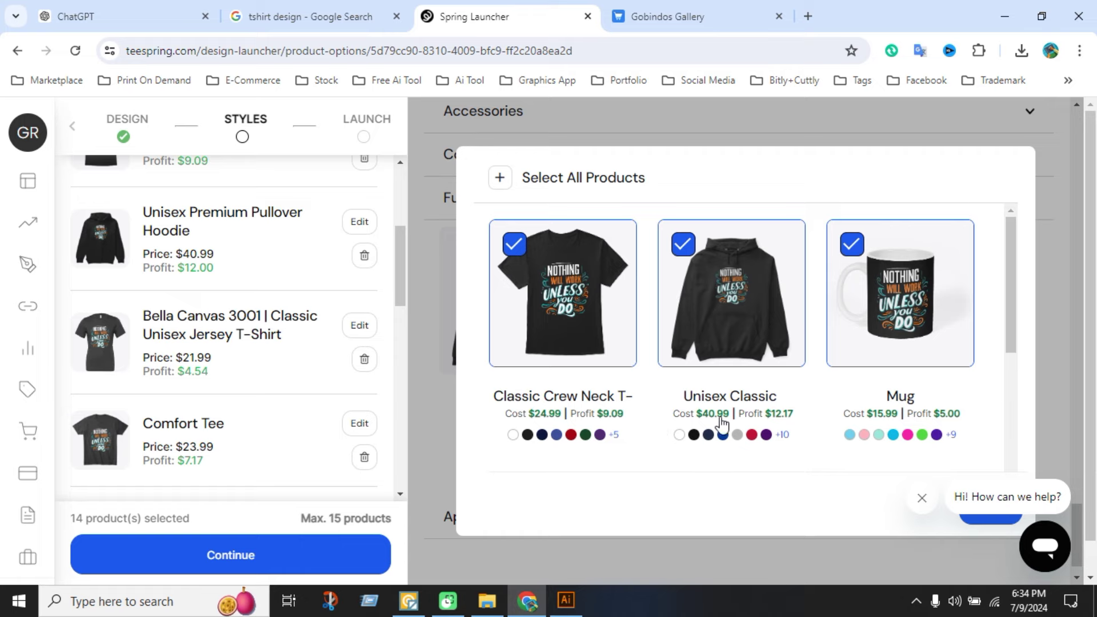
{"action": "scroll", "coordinate": [759, 416], "scroll_direction": "down", "scroll_amount": 3}
{"action": "scroll", "coordinate": [611, 409], "scroll_direction": "up", "scroll_amount": 3}
{"action": "left_click", "coordinate": [921, 502]}
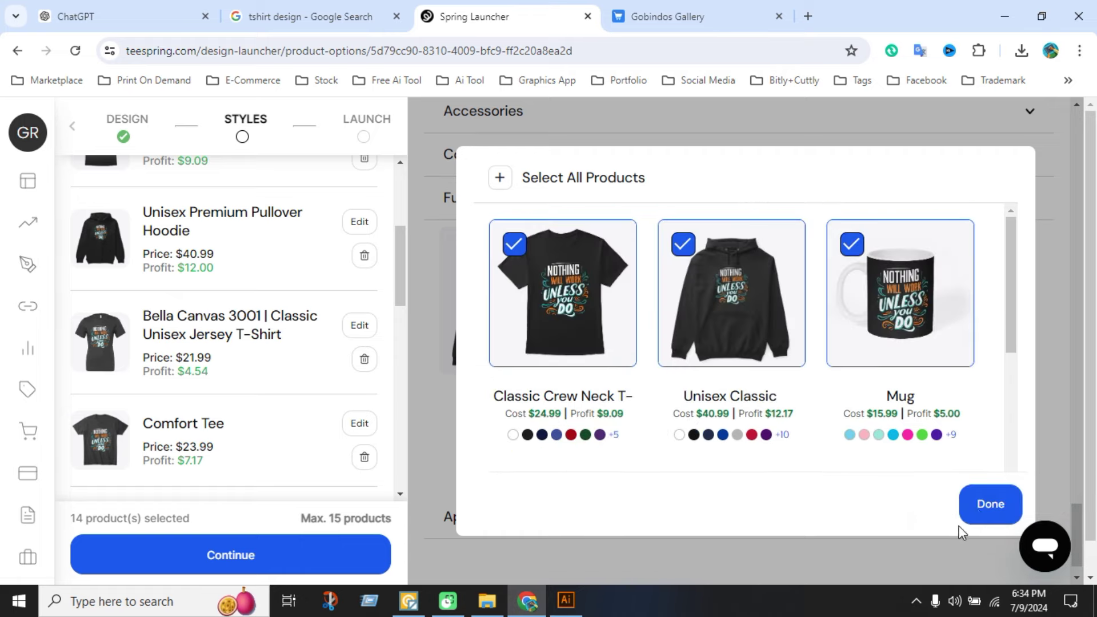
{"action": "key", "text": "Escape"}
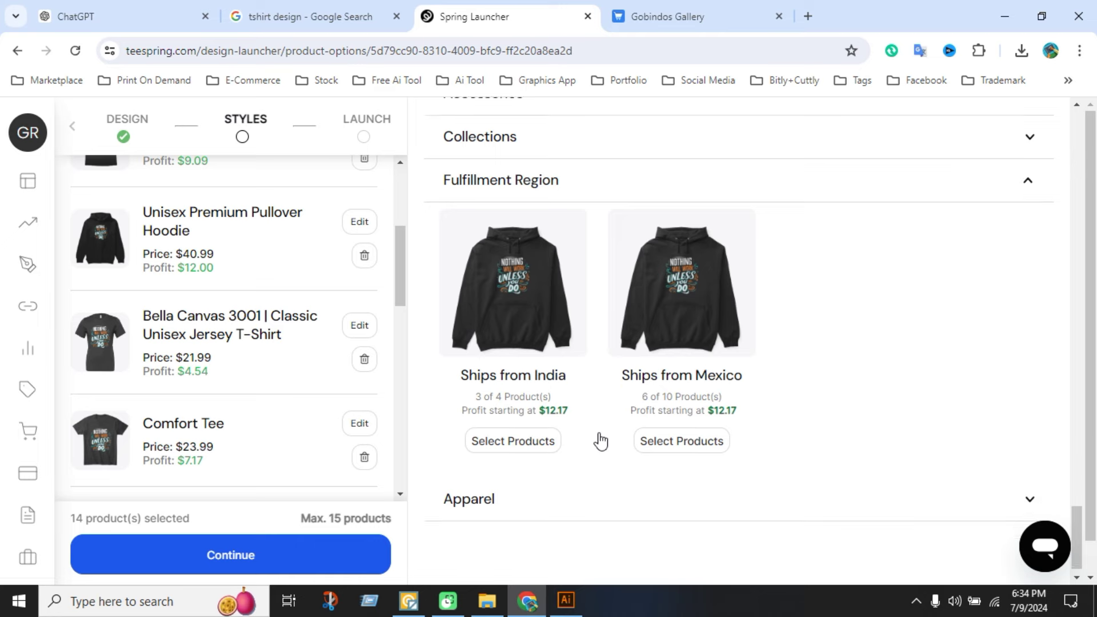
{"action": "scroll", "coordinate": [598, 440], "scroll_direction": "up", "scroll_amount": 5}
{"action": "scroll", "coordinate": [595, 459], "scroll_direction": "down", "scroll_amount": 5}
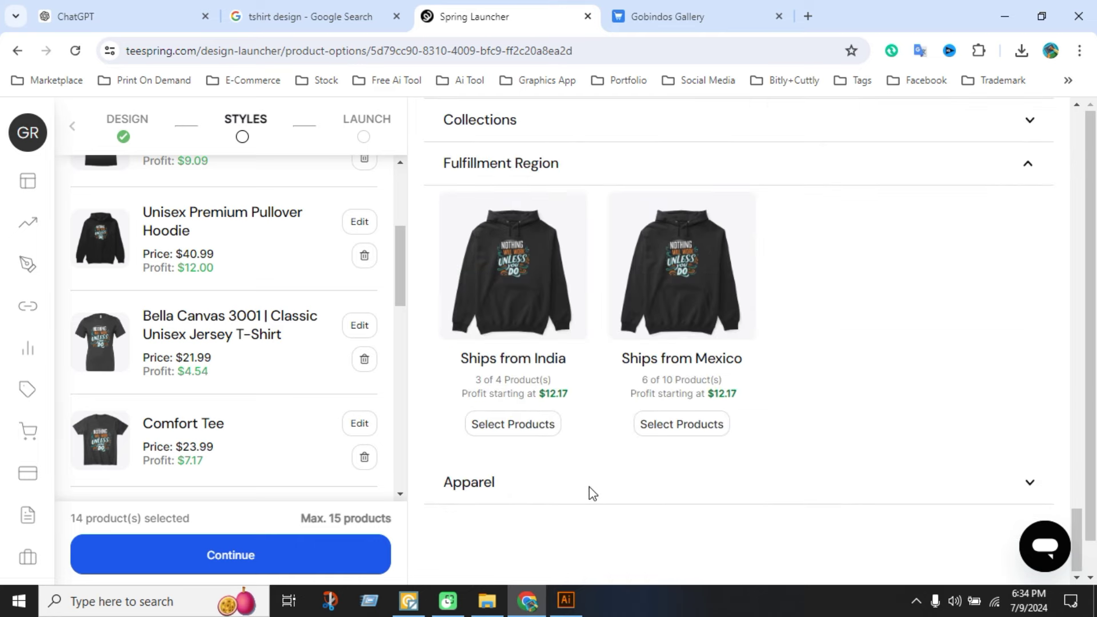
Add the Essential Tee from the AS Colour Collection in the apparel category and return to the selected products list.
{"action": "left_click", "coordinate": [590, 492]}
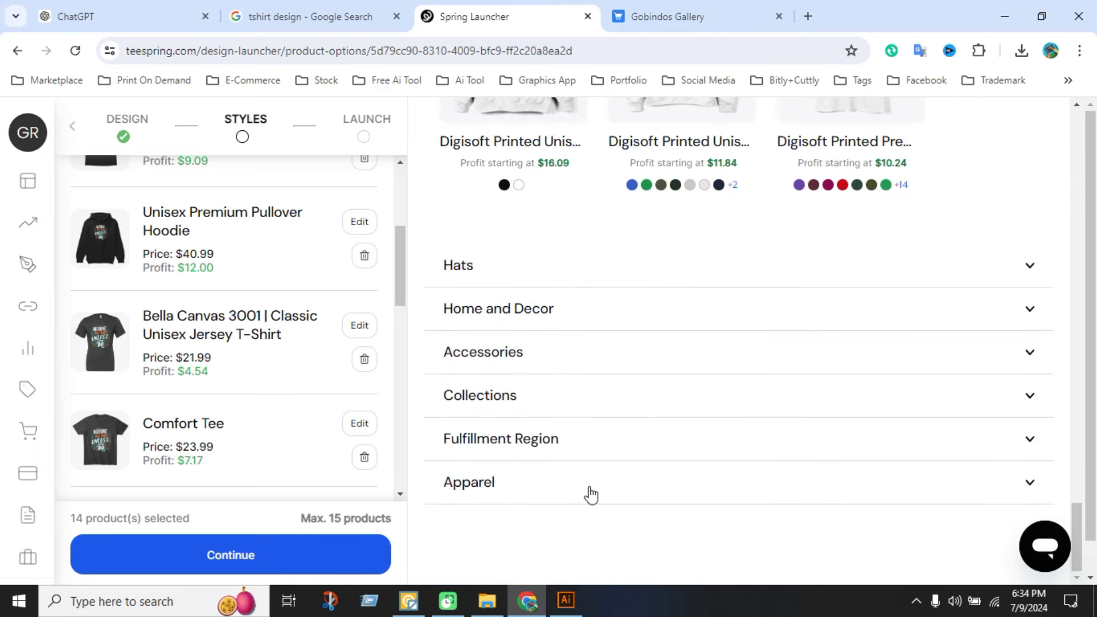
{"action": "left_click", "coordinate": [760, 492]}
{"action": "scroll", "coordinate": [728, 416], "scroll_direction": "down", "scroll_amount": 5}
{"action": "scroll", "coordinate": [663, 403], "scroll_direction": "down", "scroll_amount": 4}
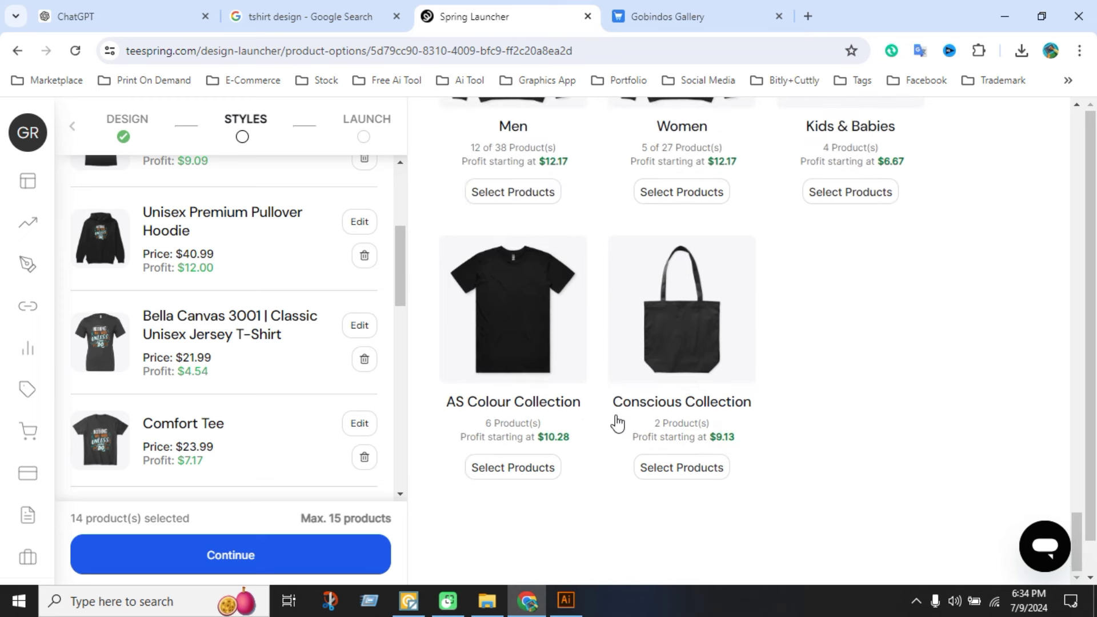
{"action": "left_click", "coordinate": [700, 481]}
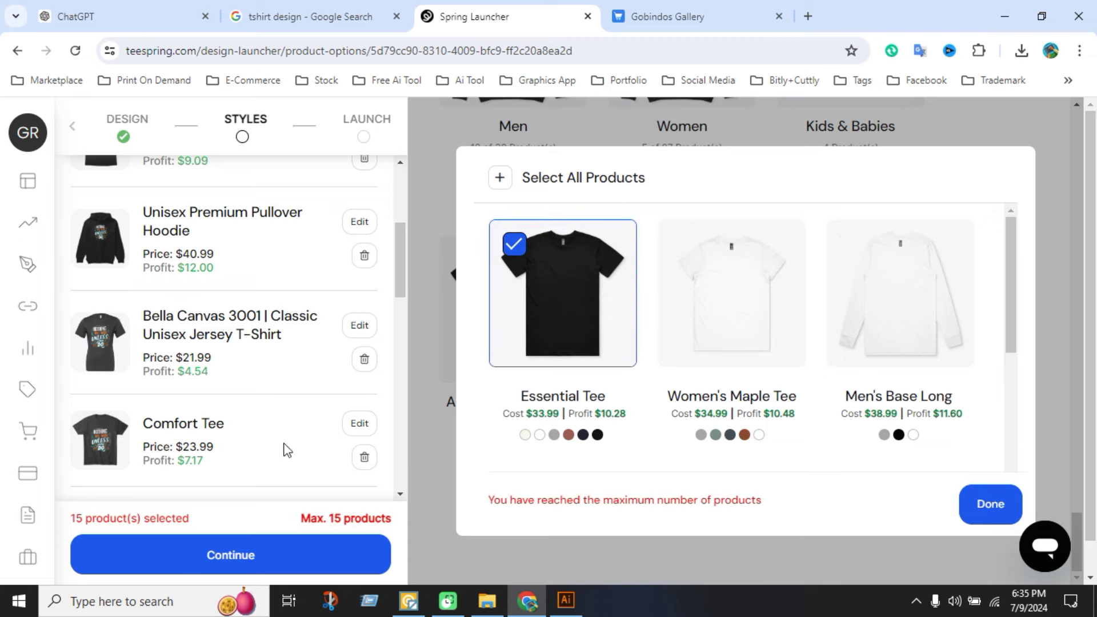
{"action": "left_click", "coordinate": [983, 507]}
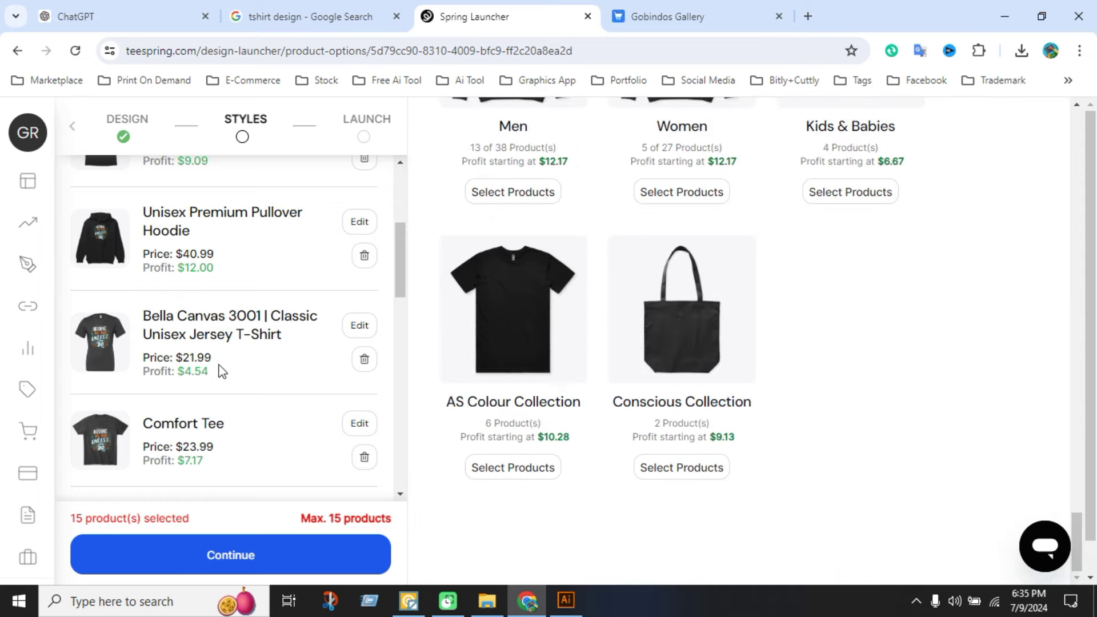
{"action": "scroll", "coordinate": [244, 379], "scroll_direction": "up", "scroll_amount": 4}
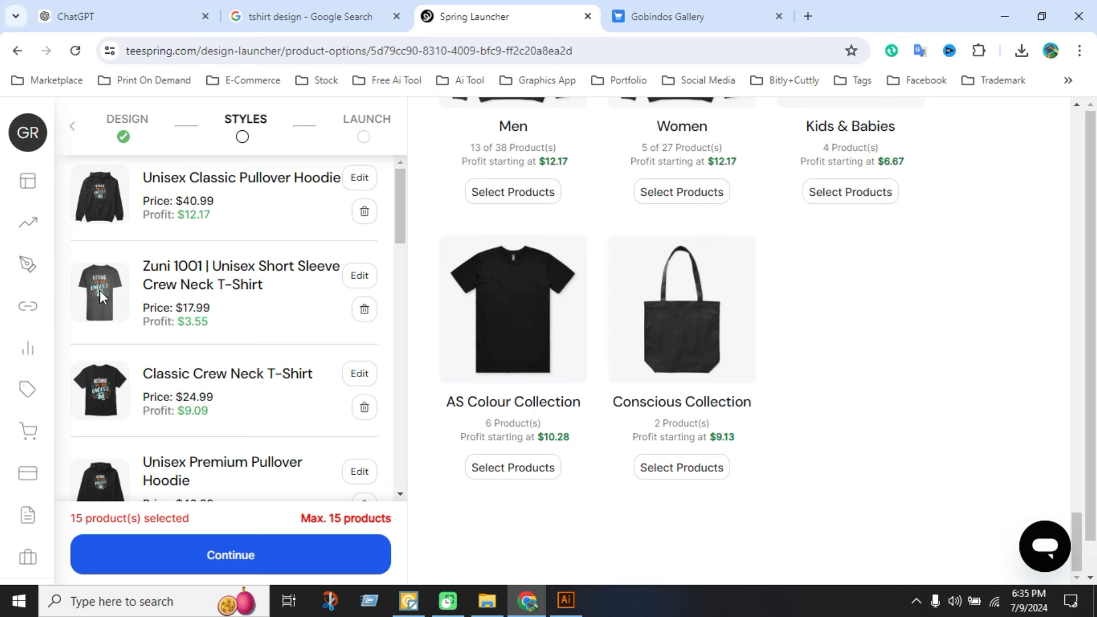
Open the Zuni 1001 T-shirt for editing and shrink its design to about 11.05" x 13.26".
{"action": "left_click", "coordinate": [360, 277]}
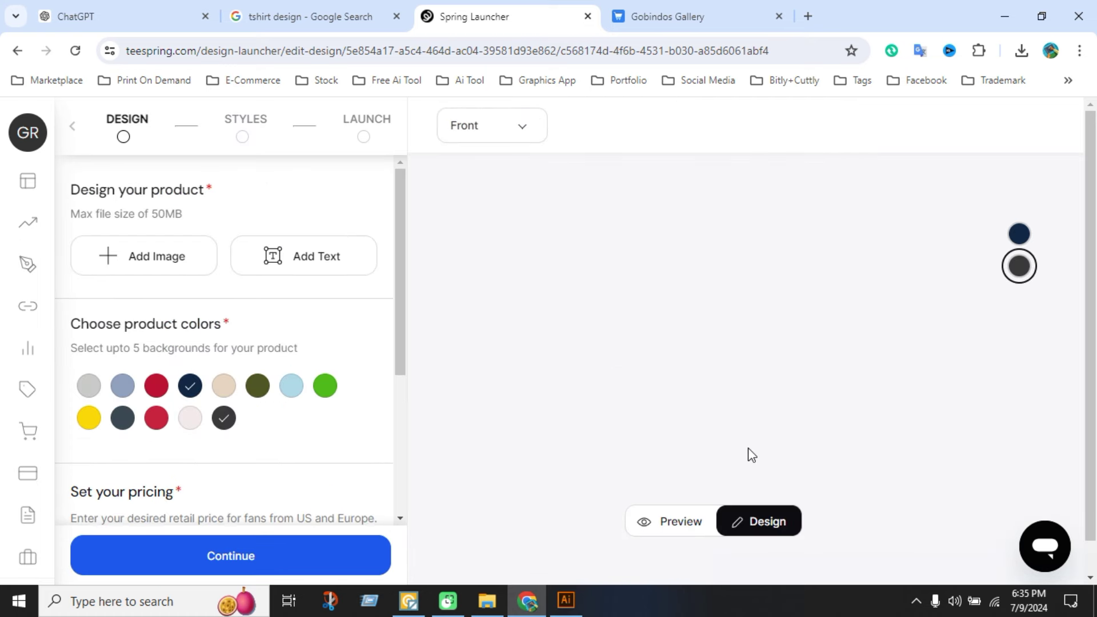
{"action": "left_click", "coordinate": [729, 350]}
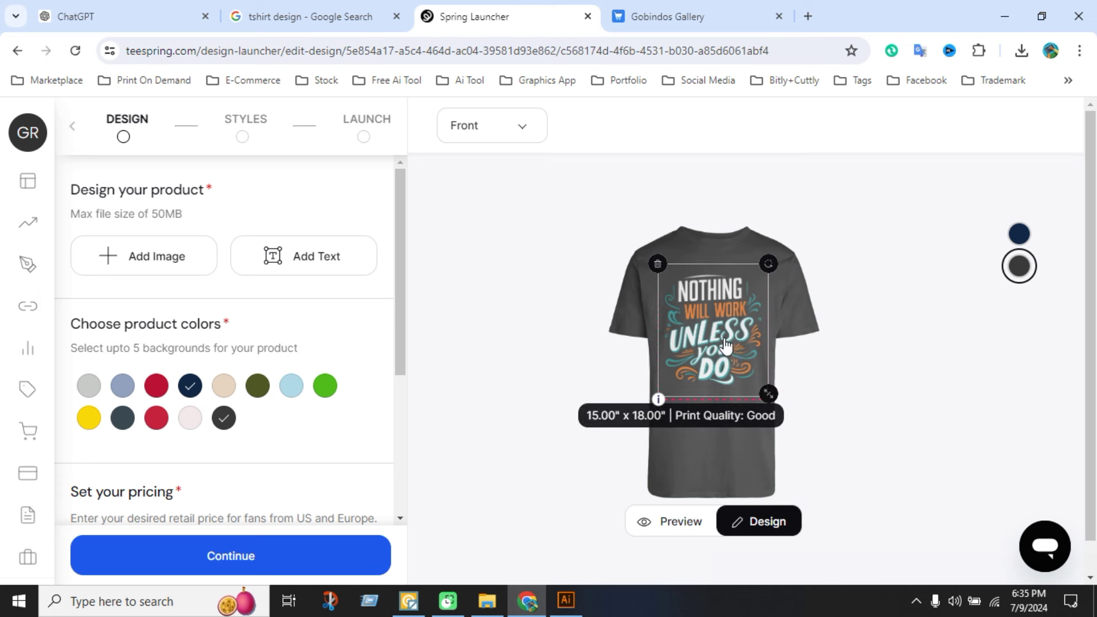
{"action": "left_click_drag", "start_coordinate": [769, 393], "coordinate": [754, 360]}
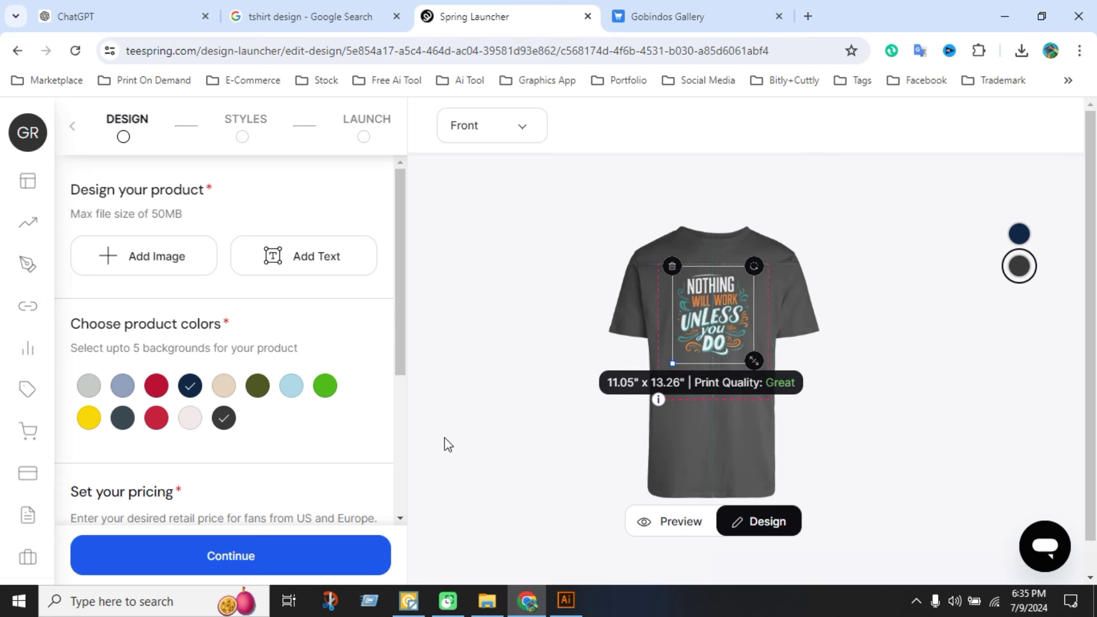
Try the slate colour on the Zuni 1001 T-shirt, and deselect both slate and charcoal from its product colours.
{"action": "left_click", "coordinate": [122, 418]}
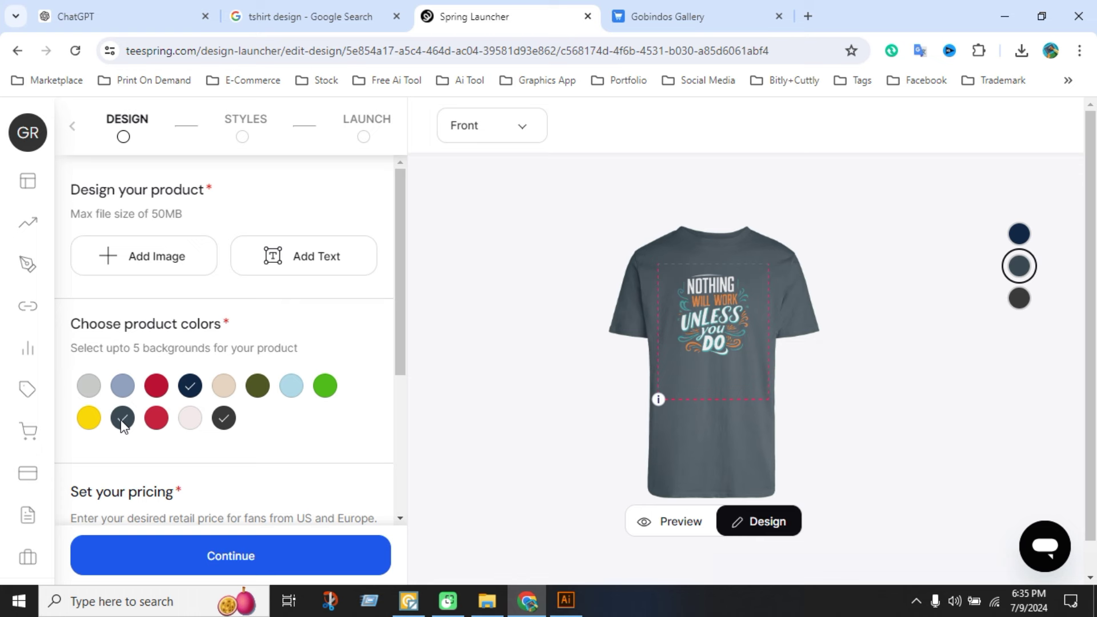
{"action": "left_click", "coordinate": [123, 418]}
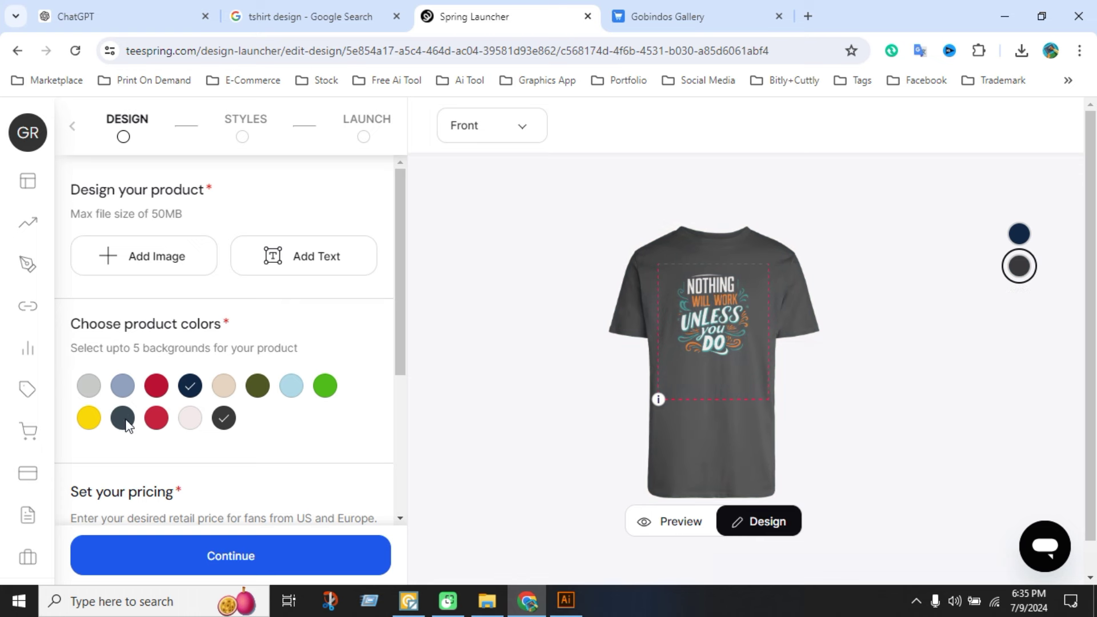
{"action": "left_click", "coordinate": [224, 422]}
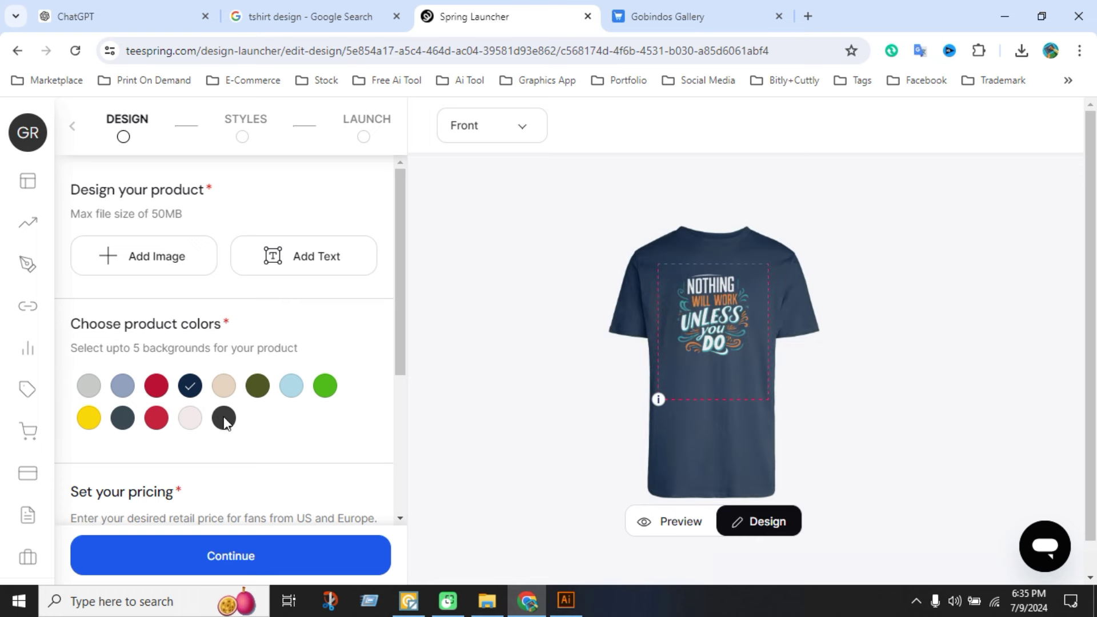
Set the Zuni 1001 T-shirt's US retail price to $18.99 and continue to the product styles.
{"action": "scroll", "coordinate": [211, 480], "scroll_direction": "down", "scroll_amount": 4}
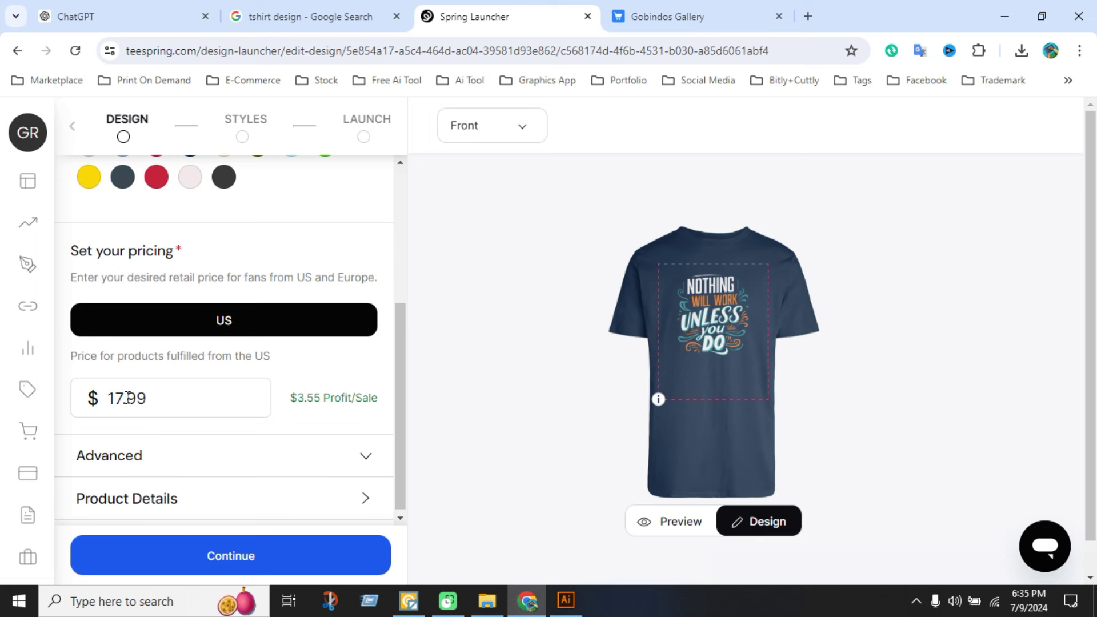
{"action": "left_click_drag", "start_coordinate": [128, 398], "coordinate": [105, 398]}
{"action": "type", "text": "18"}
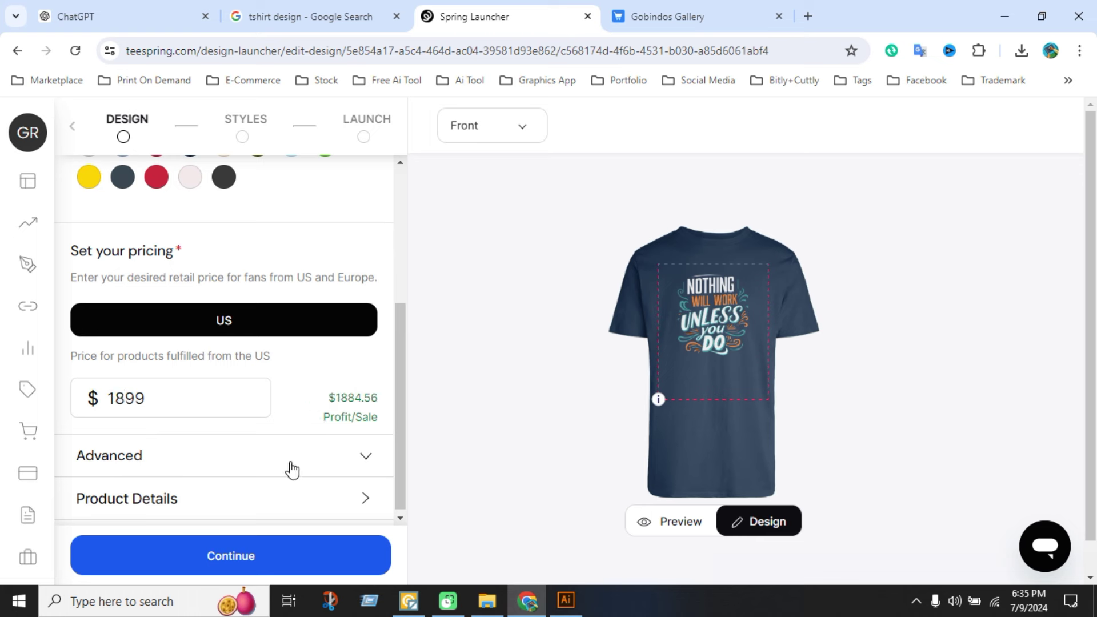
{"action": "type", "text": "."}
{"action": "left_click", "coordinate": [274, 550]}
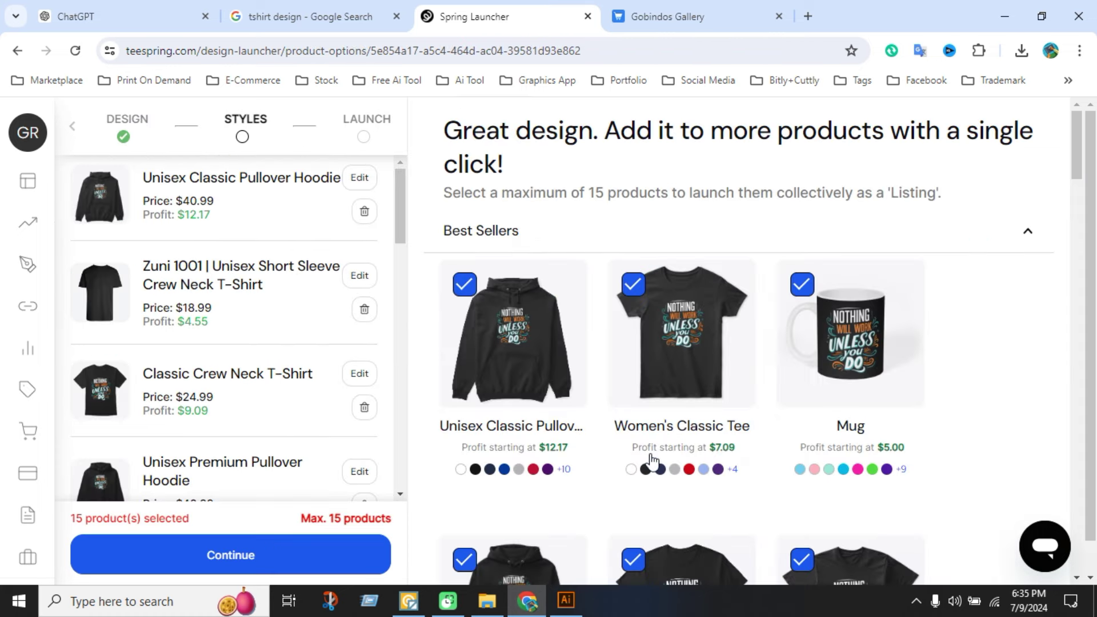
Examine the list of selected products, checking each item's mockup, price and profit.
{"action": "scroll", "coordinate": [169, 355], "scroll_direction": "down", "scroll_amount": 5}
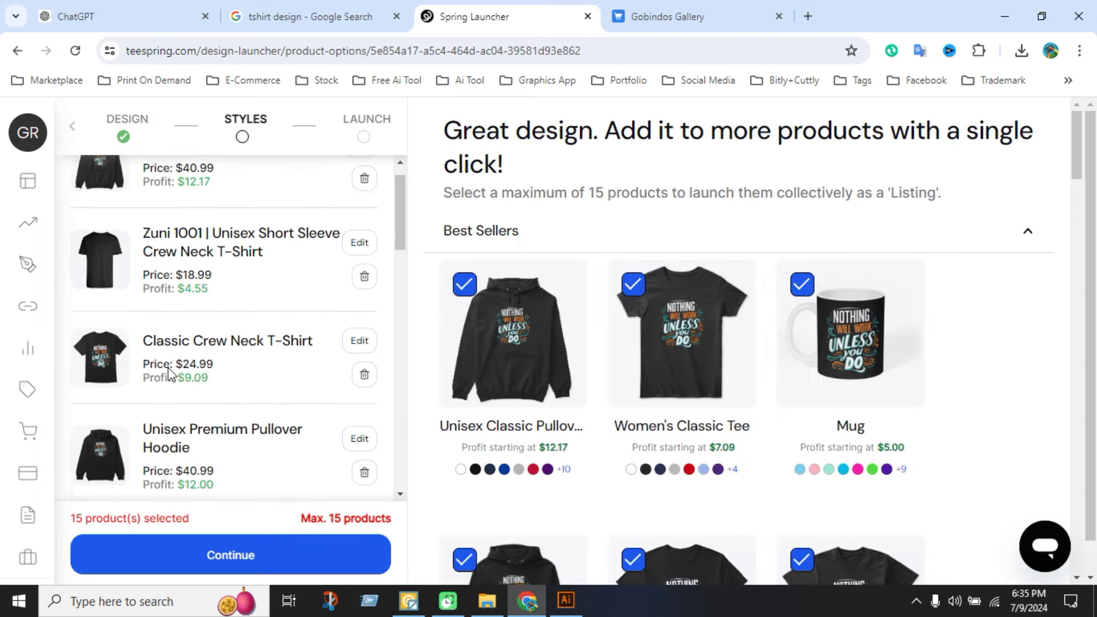
{"action": "scroll", "coordinate": [167, 378], "scroll_direction": "down", "scroll_amount": 5}
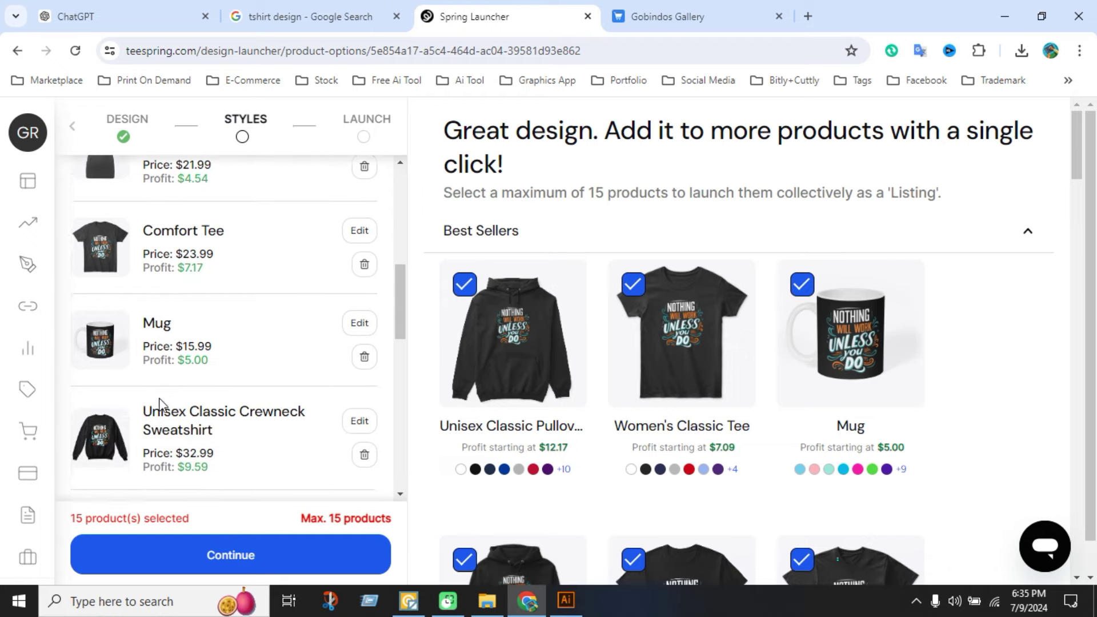
{"action": "scroll", "coordinate": [162, 404], "scroll_direction": "up", "scroll_amount": 3}
{"action": "scroll", "coordinate": [88, 385], "scroll_direction": "down", "scroll_amount": 1}
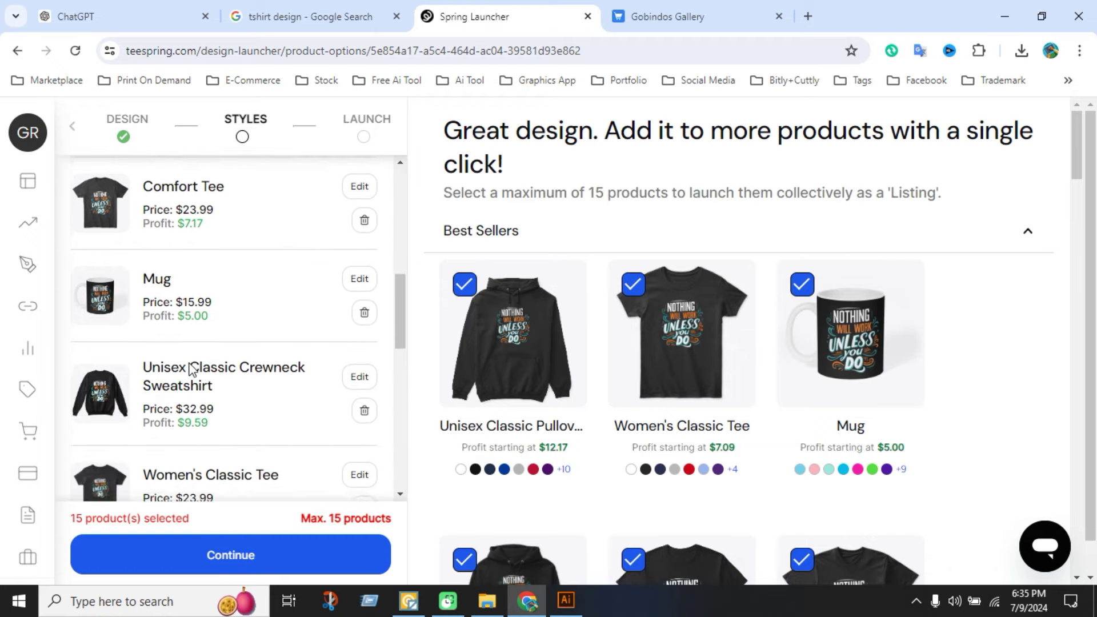
{"action": "scroll", "coordinate": [196, 367], "scroll_direction": "down", "scroll_amount": 3}
{"action": "scroll", "coordinate": [242, 394], "scroll_direction": "down", "scroll_amount": 8}
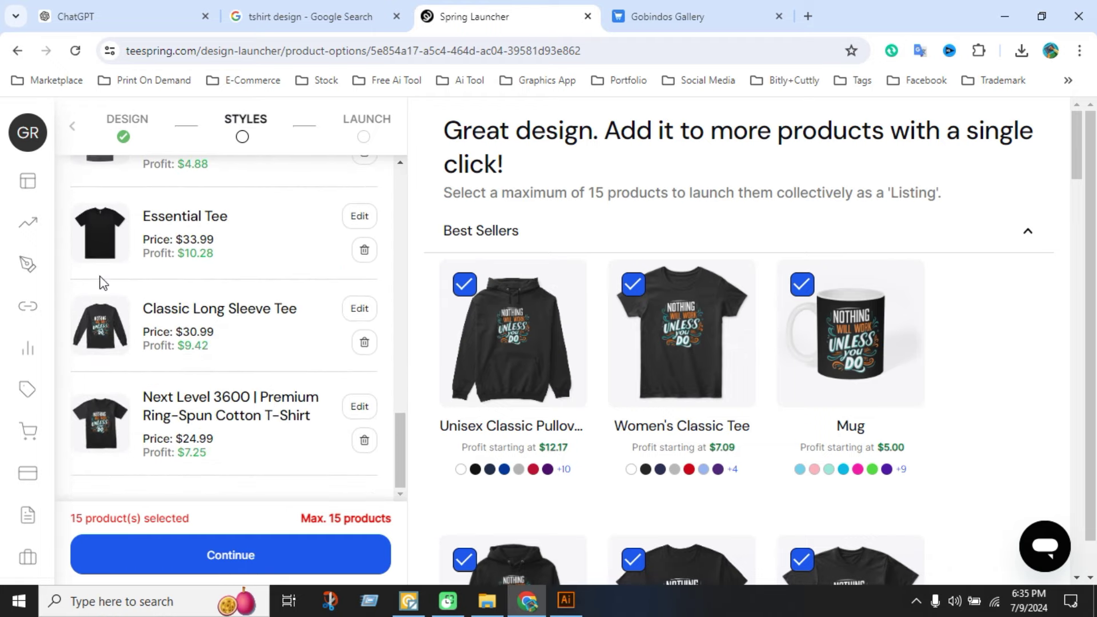
{"action": "scroll", "coordinate": [172, 382], "scroll_direction": "down", "scroll_amount": 1}
{"action": "scroll", "coordinate": [217, 368], "scroll_direction": "up", "scroll_amount": 1}
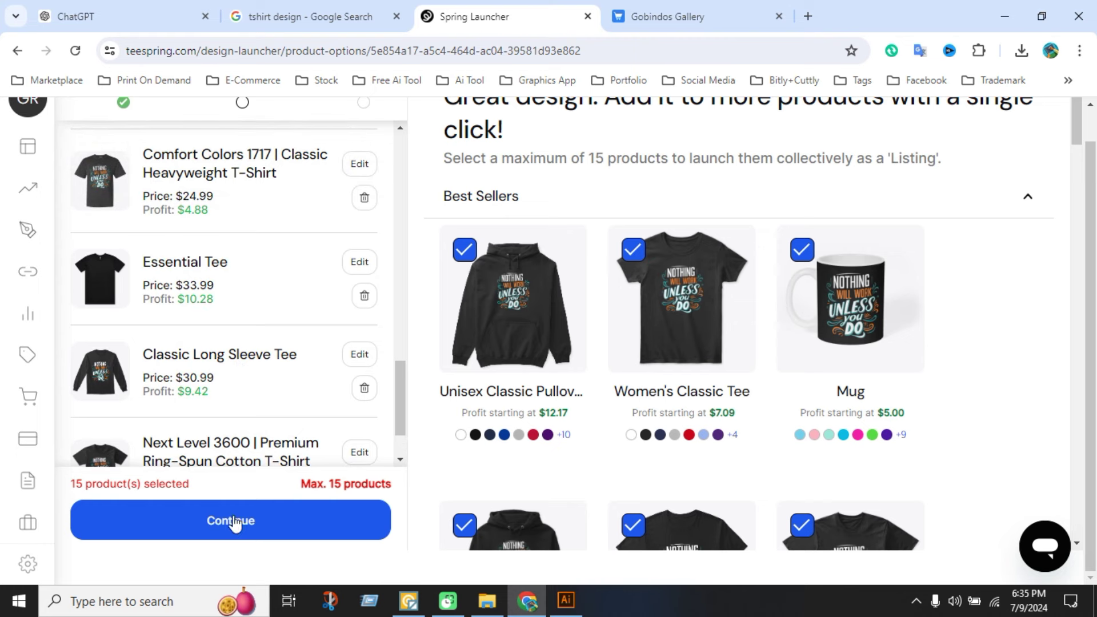
Continue to the launch stage and title the new listing "Best typography tee".
{"action": "left_click", "coordinate": [234, 525]}
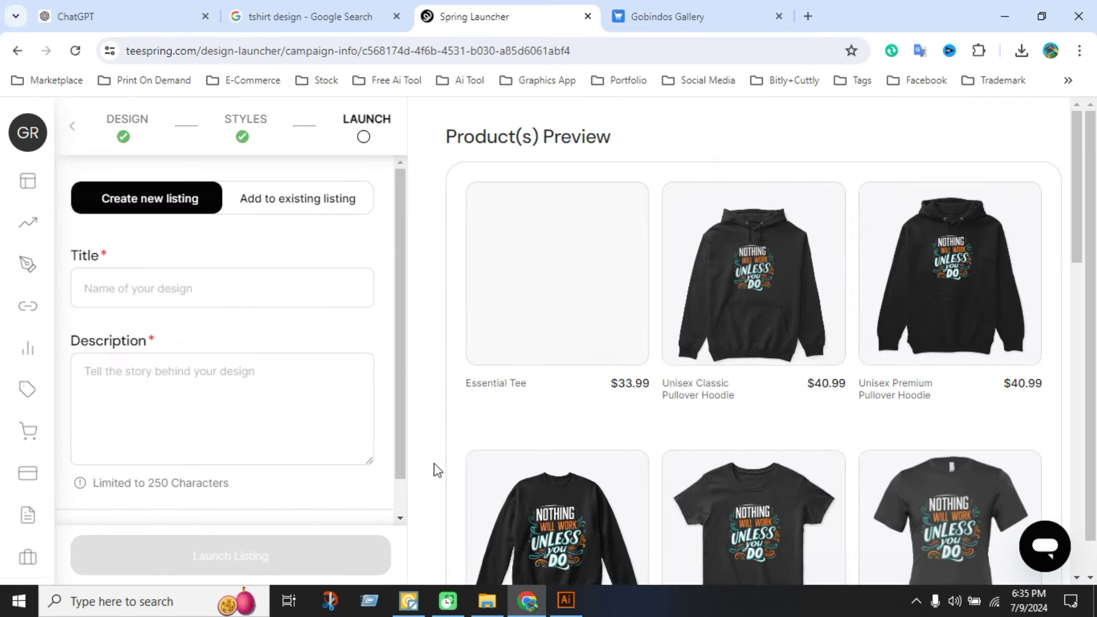
{"action": "left_click", "coordinate": [115, 284]}
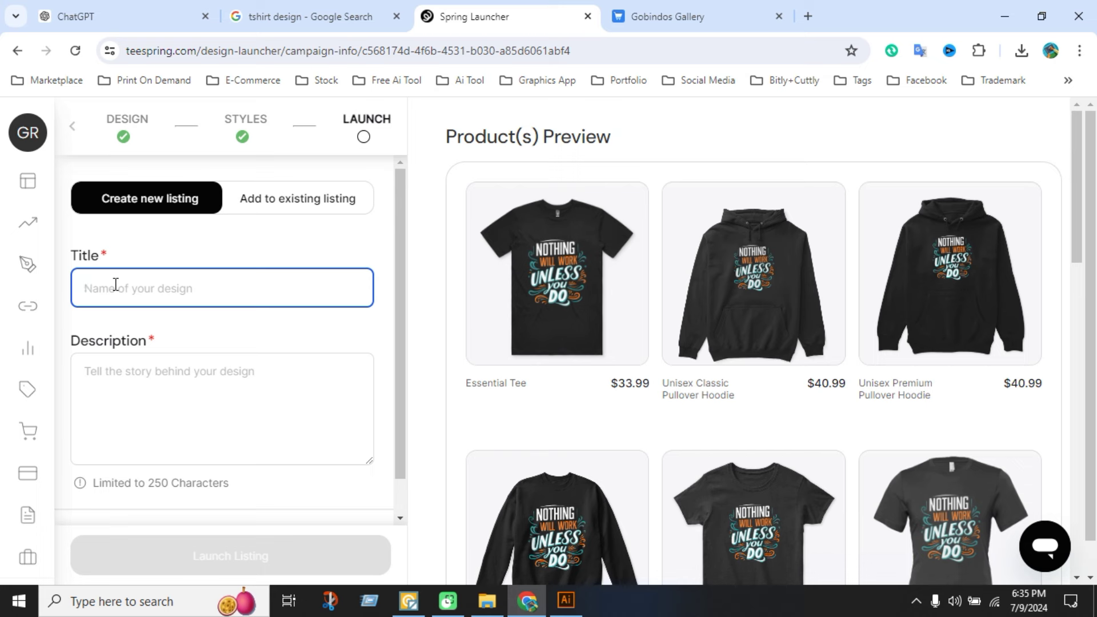
{"action": "type", "text": "Nothing Will work unles"}
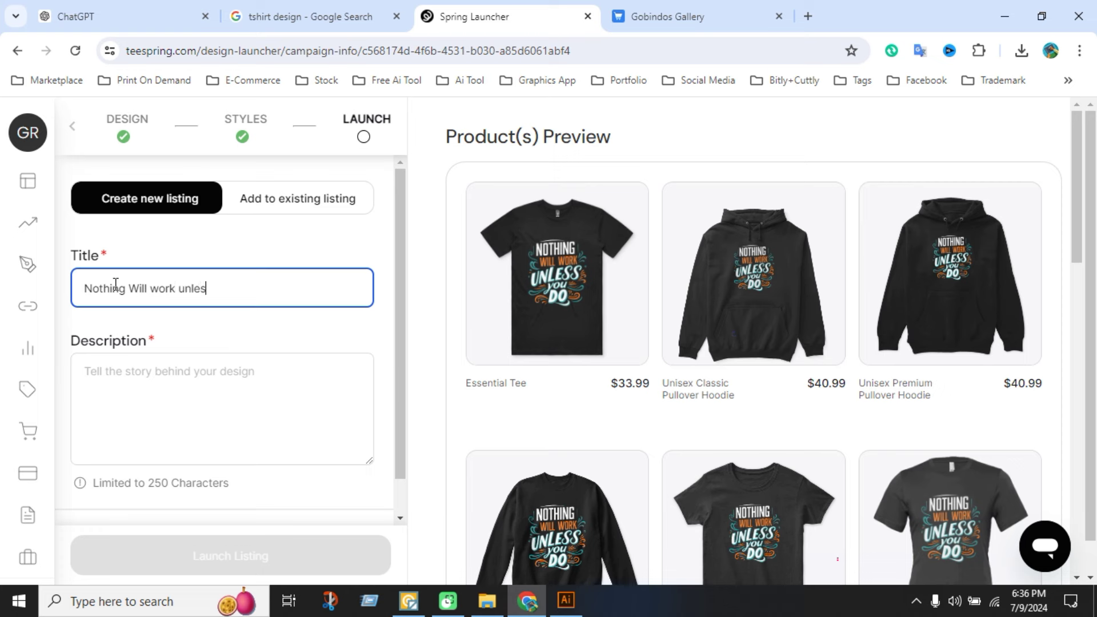
{"action": "type", "text": "s you do typograph"}
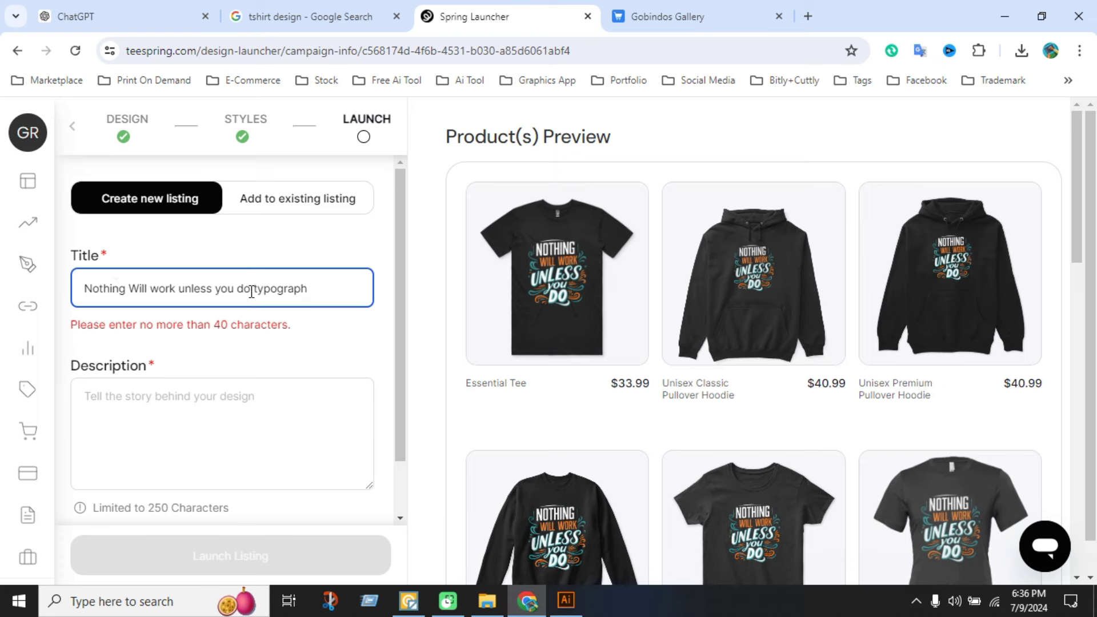
{"action": "left_click_drag", "start_coordinate": [251, 292], "coordinate": [25, 296]}
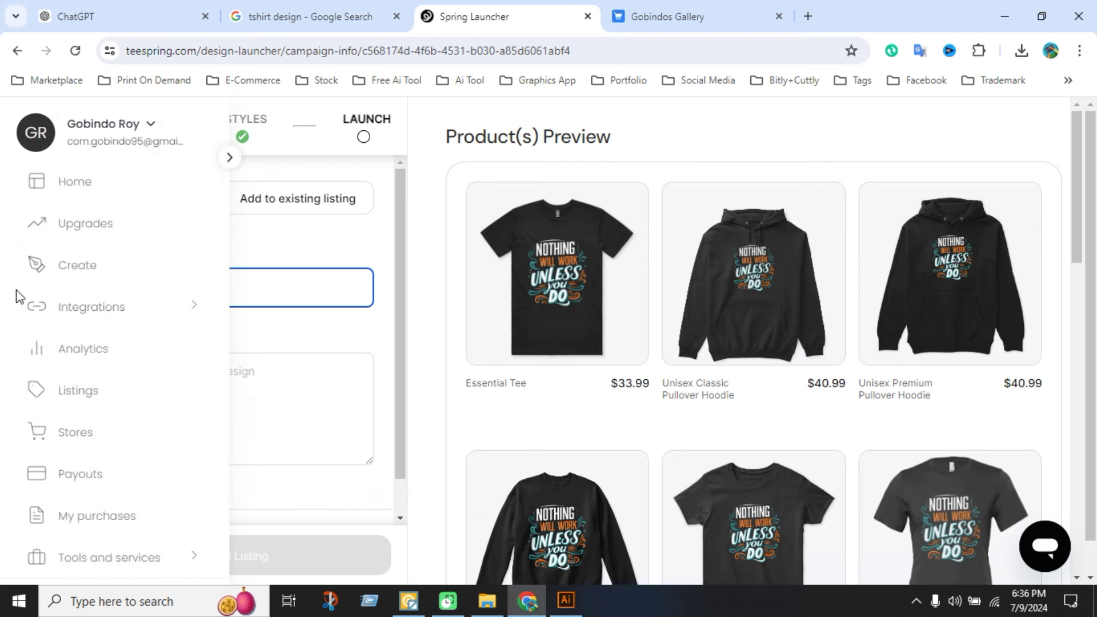
{"action": "type", "text": "Best  typograph"}
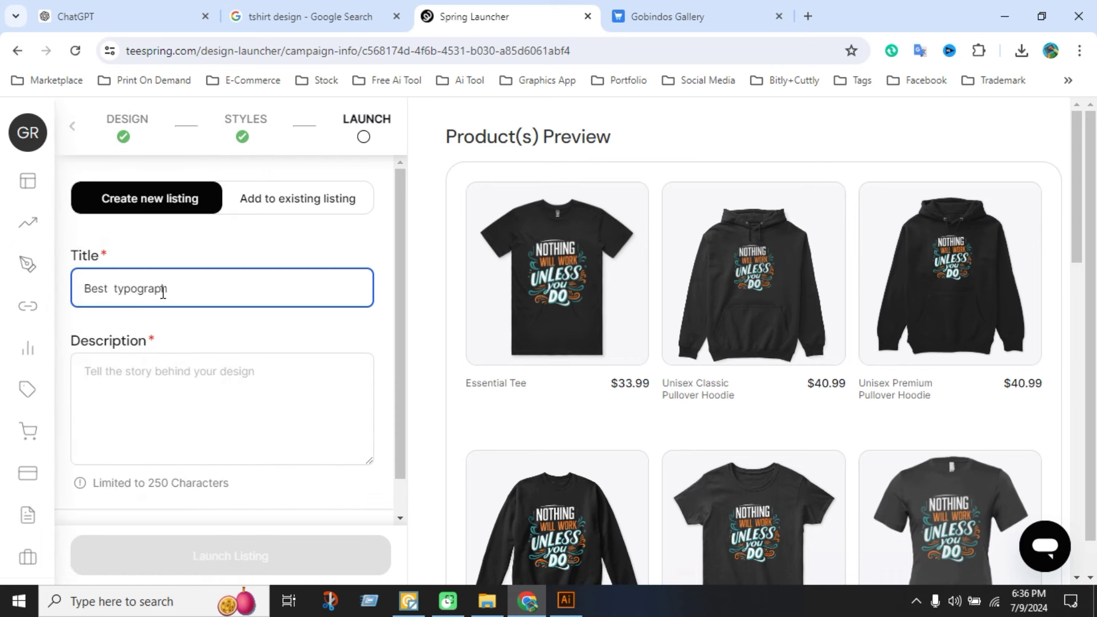
{"action": "key", "text": "BackSpace"}
{"action": "left_click", "coordinate": [192, 284]}
{"action": "type", "text": "y tee"}
Copy the listing title for use in a prompt and open ChatGPT from the bookmarked AI text tools in a new tab.
{"action": "left_click_drag", "start_coordinate": [206, 291], "coordinate": [64, 293]}
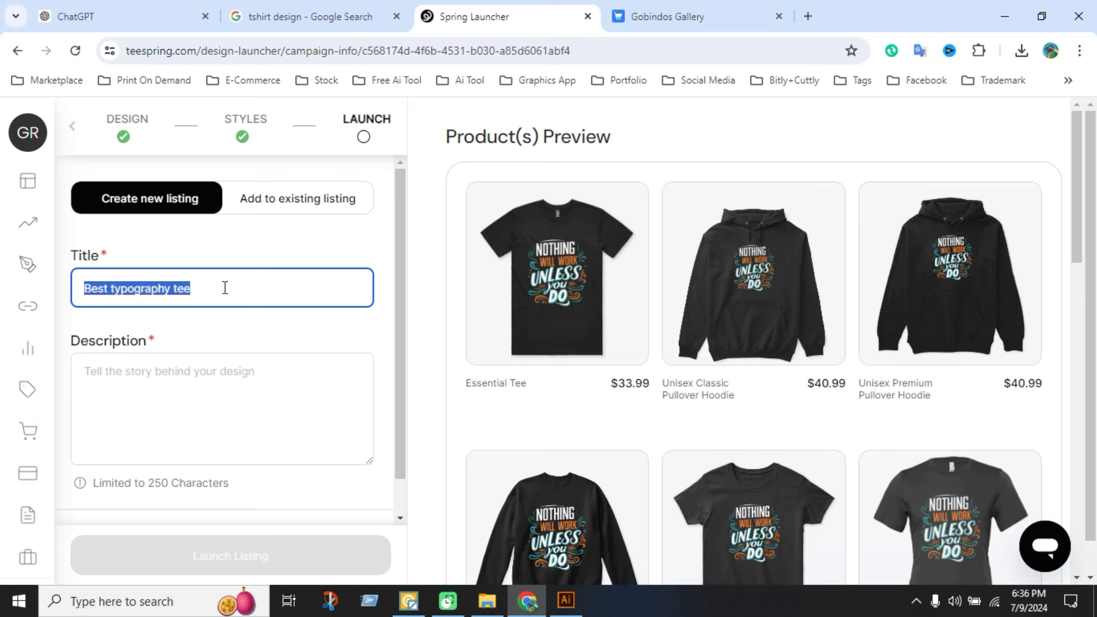
{"action": "left_click", "coordinate": [264, 393]}
{"action": "left_click", "coordinate": [807, 16]}
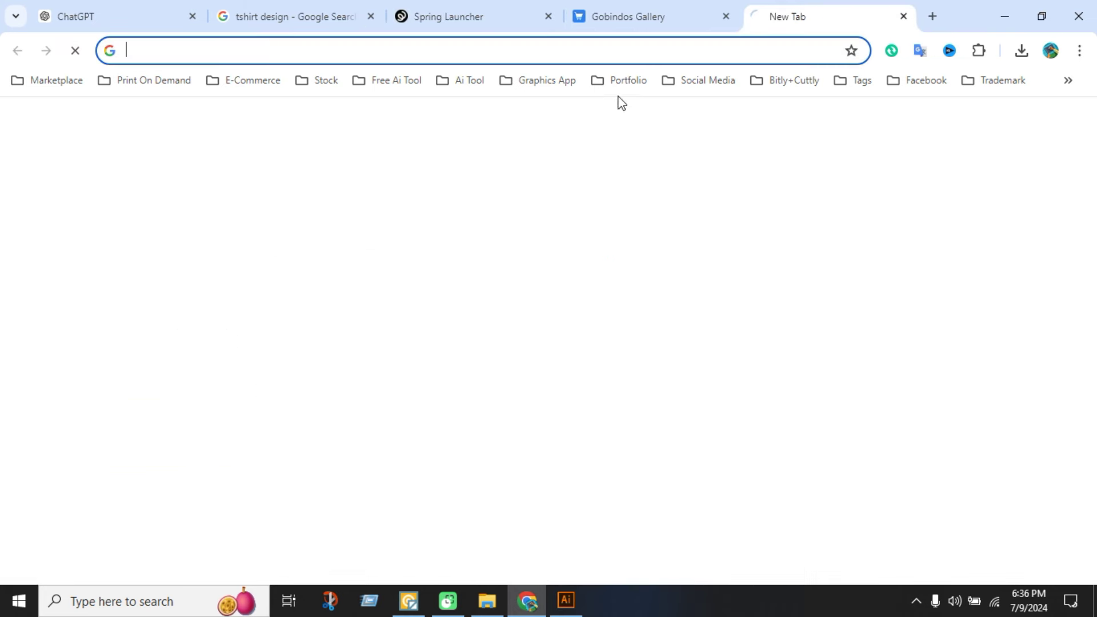
{"action": "left_click", "coordinate": [466, 82]}
{"action": "mouse_move", "coordinate": [598, 110]}
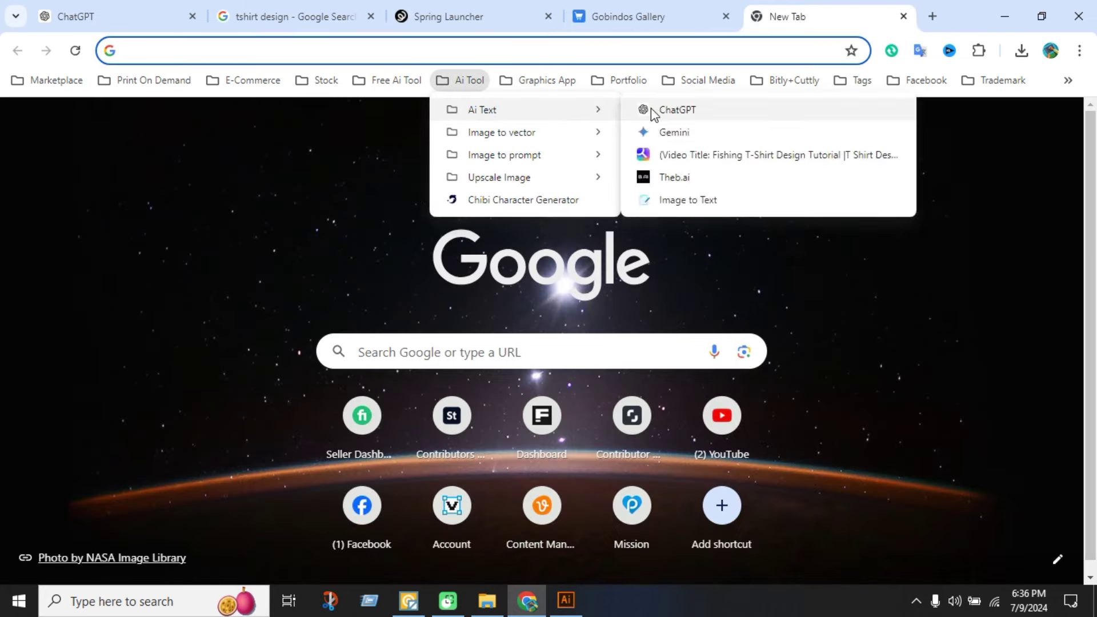
{"action": "left_click", "coordinate": [669, 110]}
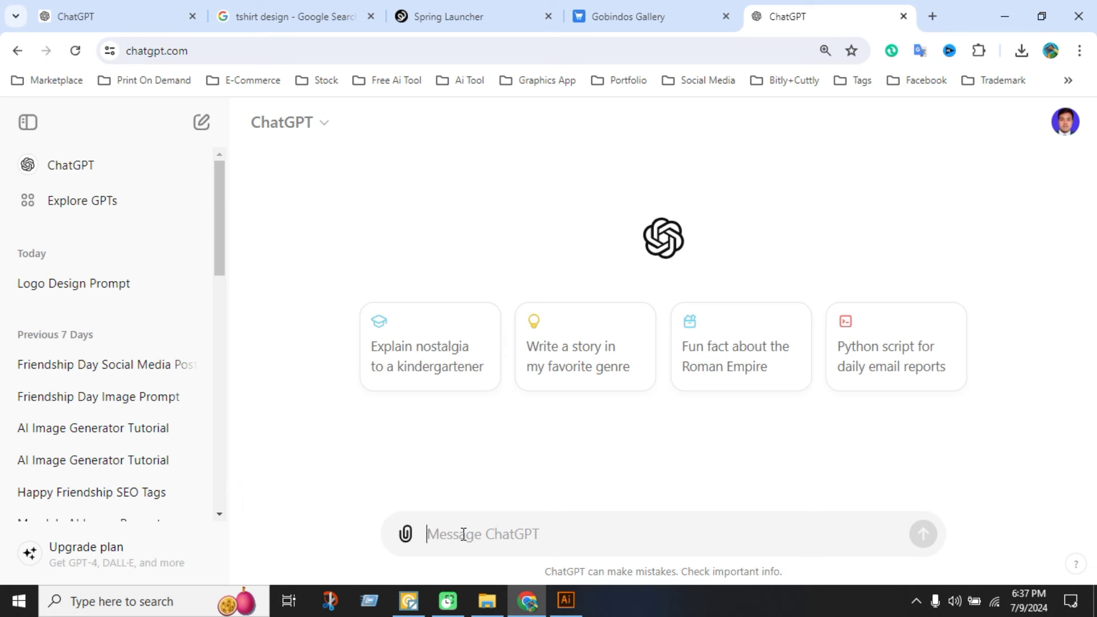
Submit the ChatGPT prompt: "Best typography tee" please write a short description in my teespring,redbubble,amazon customers in title products.
{"action": "type", "text": "\""}
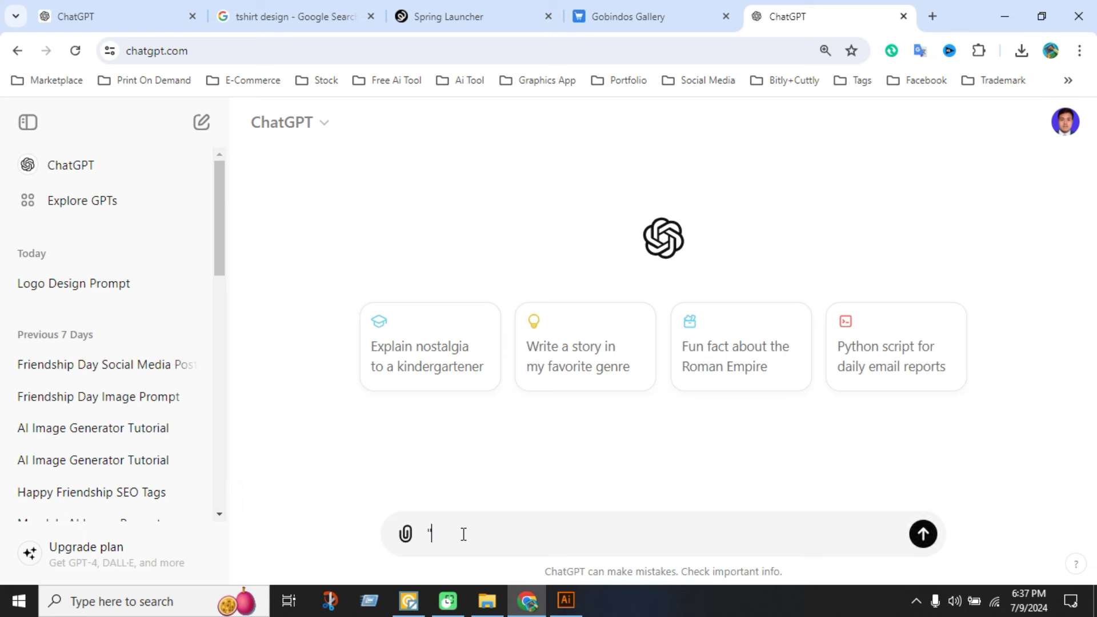
{"action": "type", "text": "Best Typography tee"}
{"action": "type", "text": "\""}
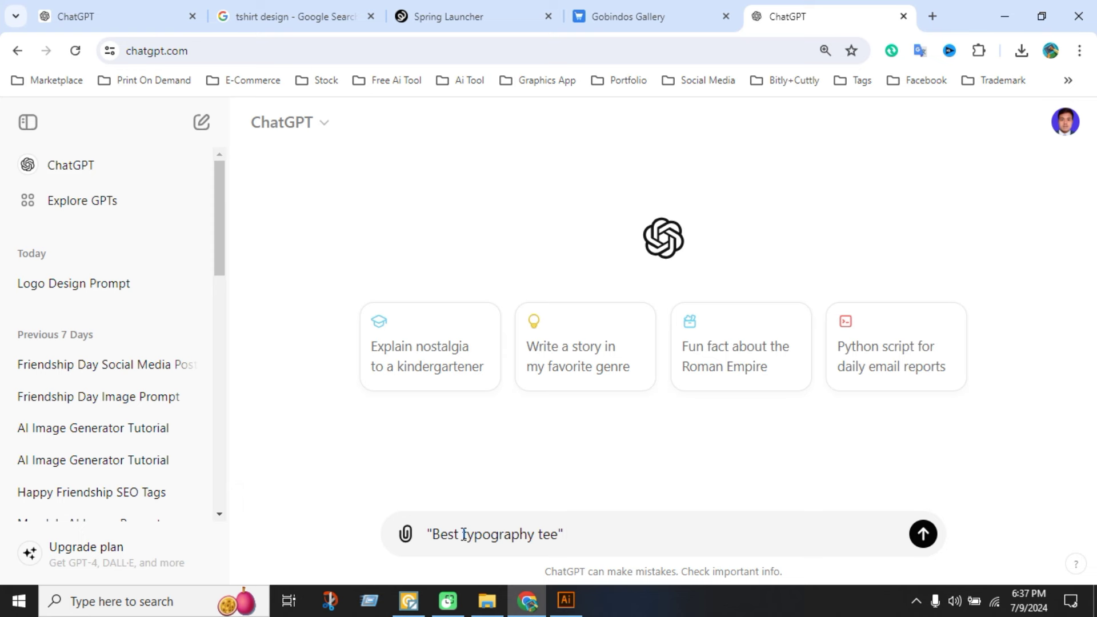
{"action": "type", "text": " please"}
{"action": "type", "text": "rite a short"}
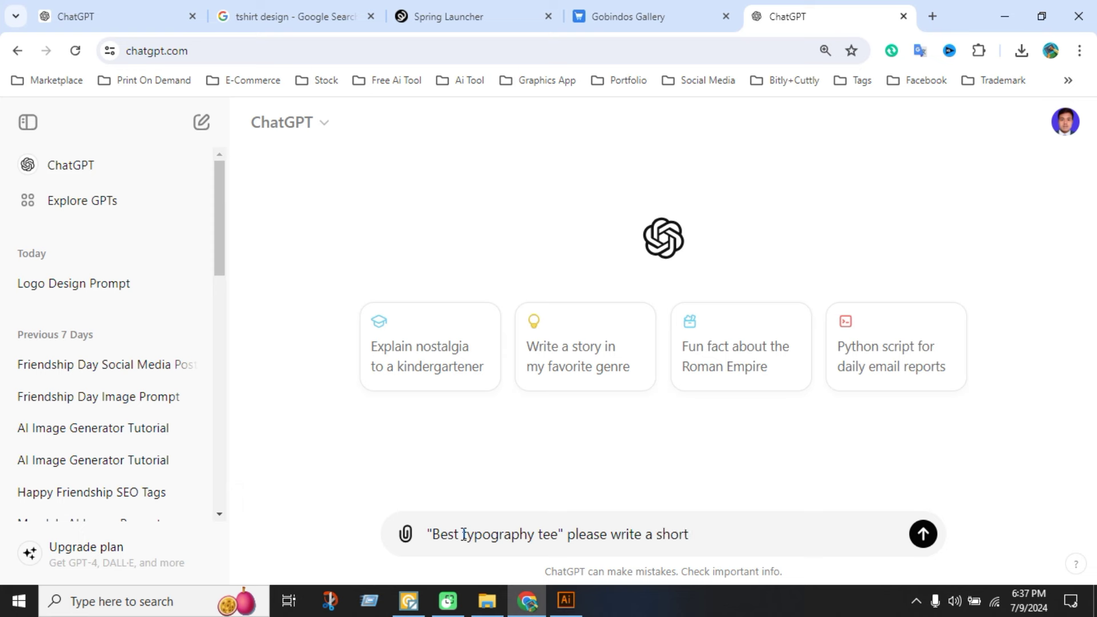
{"action": "type", "text": " descrip"}
{"action": "type", "text": "tion"}
{"action": "type", "text": " in "}
{"action": "type", "text": "n "}
{"action": "type", "text": "my "}
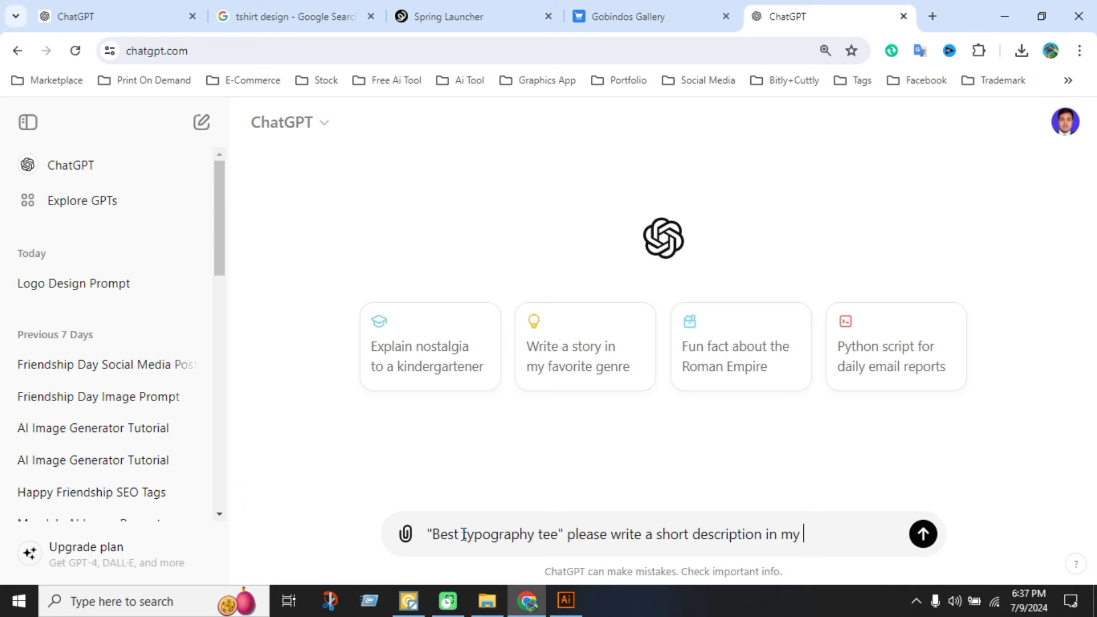
{"action": "type", "text": "teespring"}
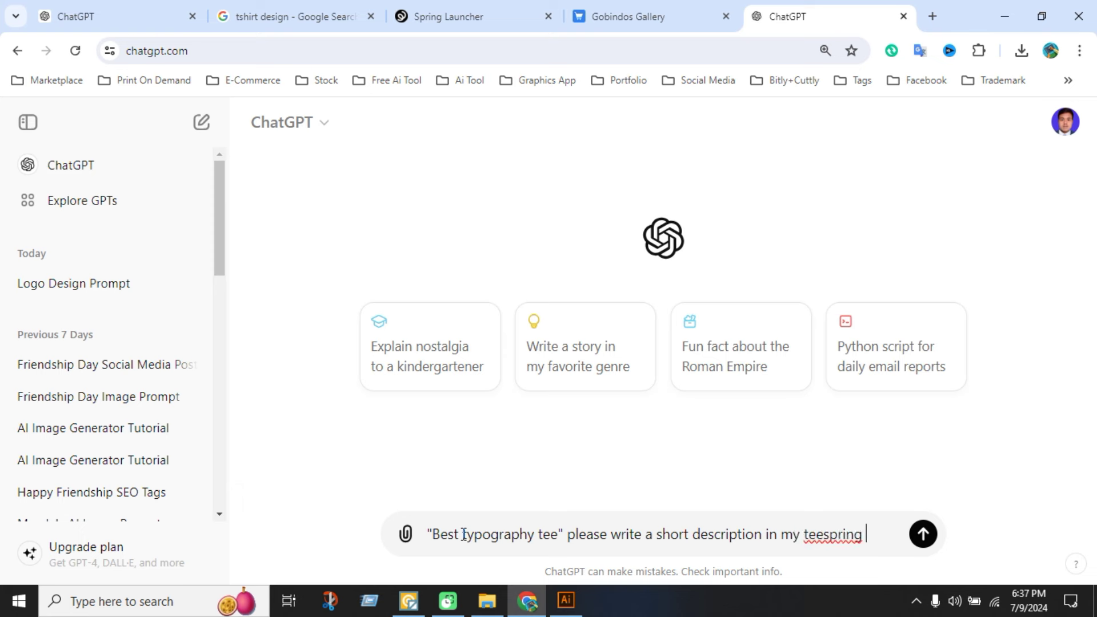
{"action": "type", "text": ",redbubble,"}
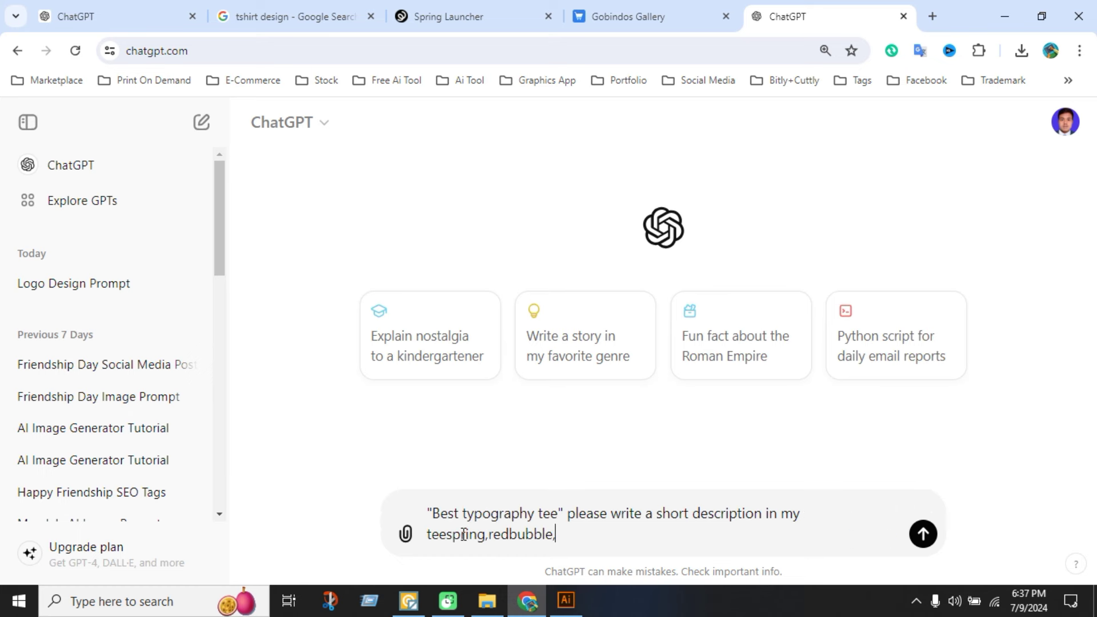
{"action": "type", "text": "amazon"}
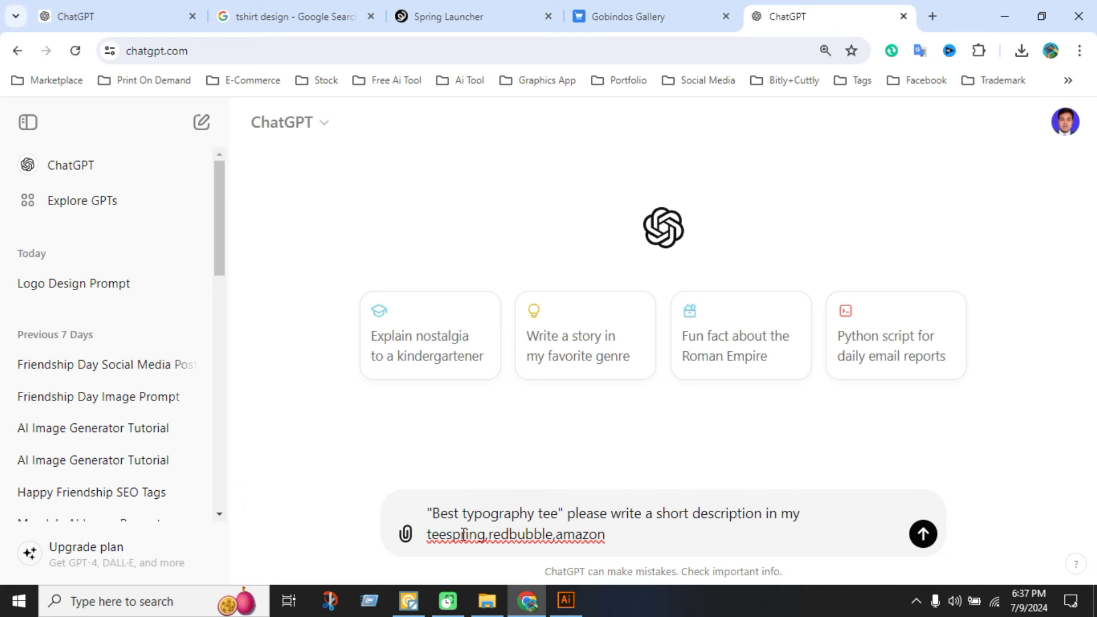
{"action": "type", "text": "cuso"}
{"action": "key", "text": "BackSpace"}
{"action": "key", "text": "BackSpace"}
{"action": "type", "text": "tomers in tit"}
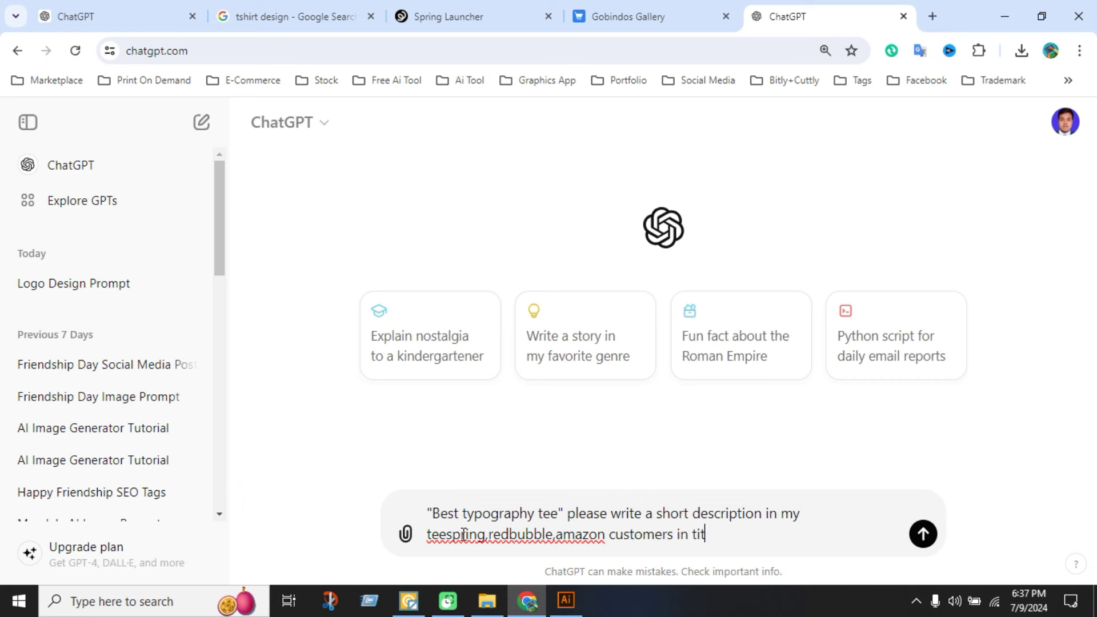
{"action": "type", "text": "le products"}
{"action": "key", "text": "Return"}
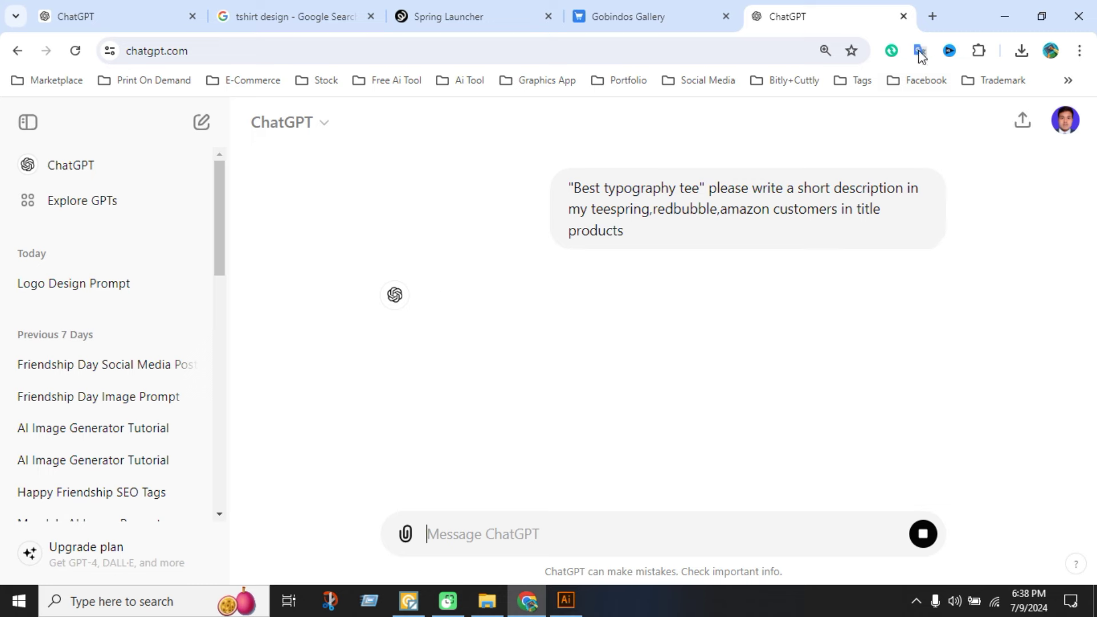
Search Google in a new tab for "typography t shirt design" and extend the query to "typography t shirt design etsy".
{"action": "left_click", "coordinate": [932, 16]}
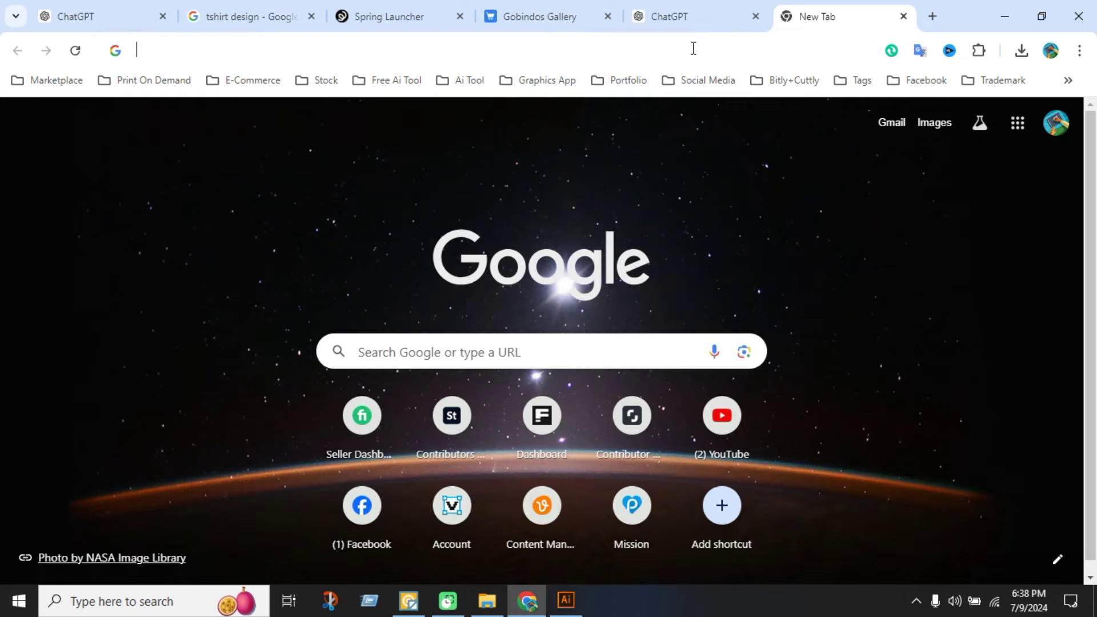
{"action": "left_click", "coordinate": [693, 48]}
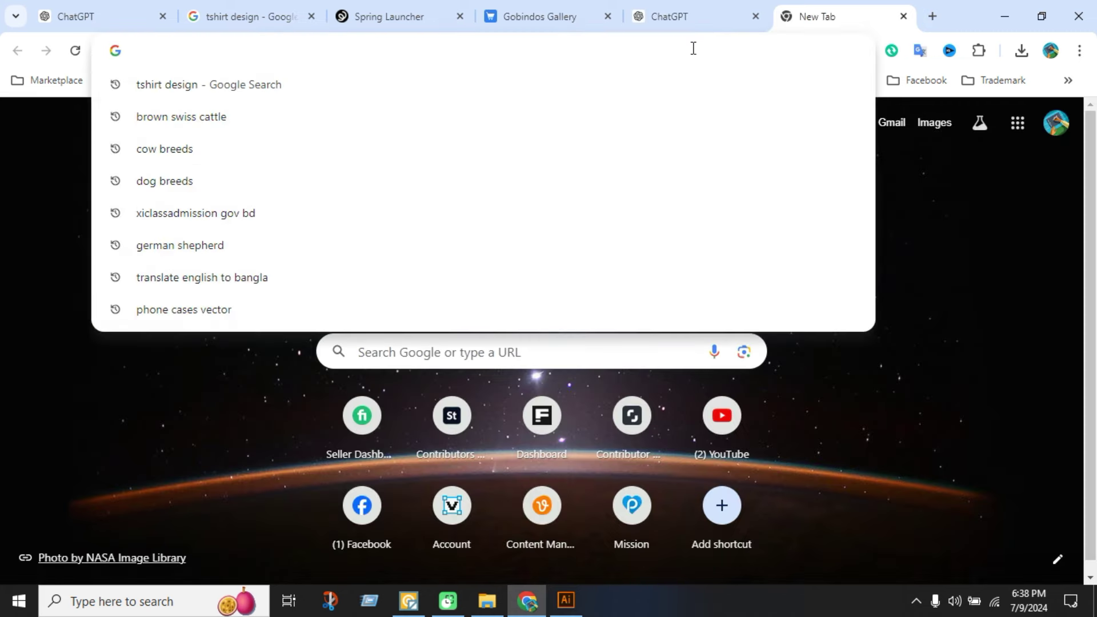
{"action": "type", "text": "typo"}
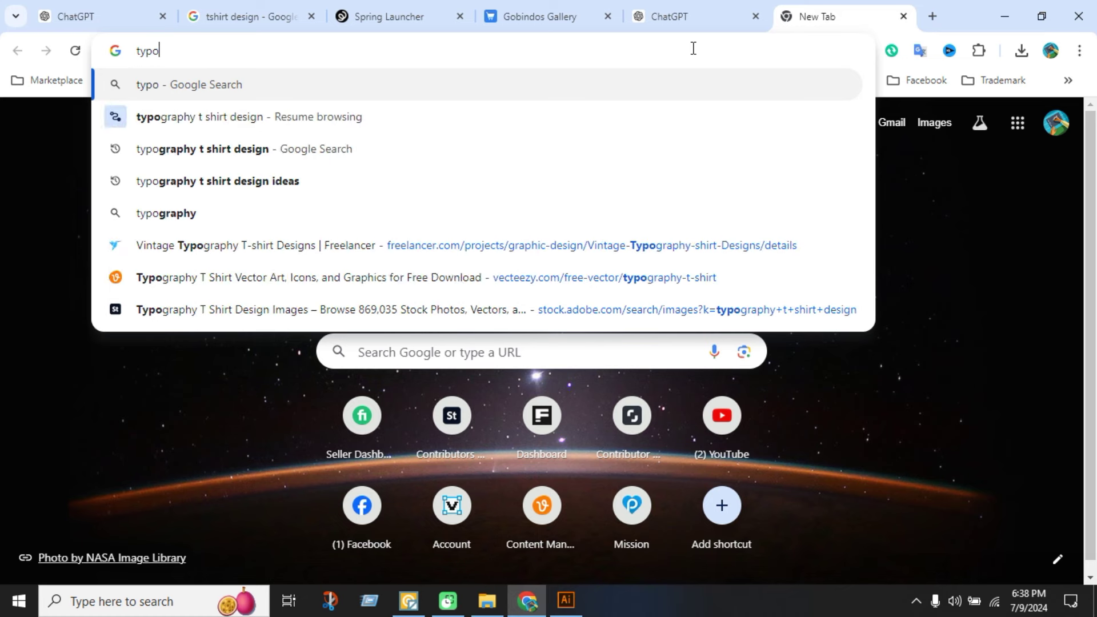
{"action": "type", "text": "gra"}
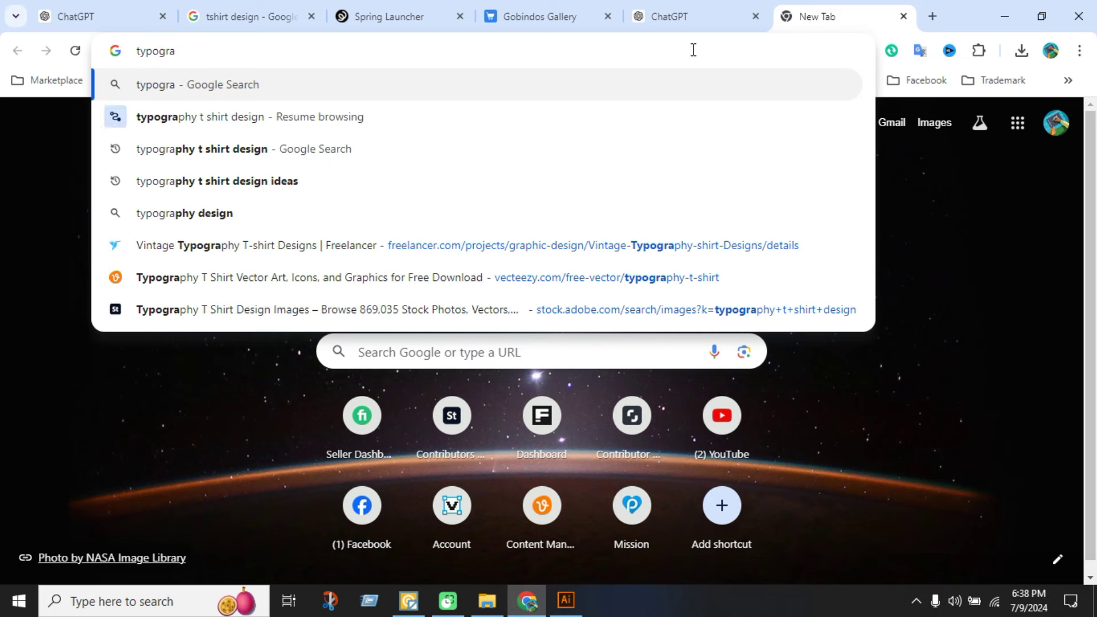
{"action": "left_click", "coordinate": [262, 159]}
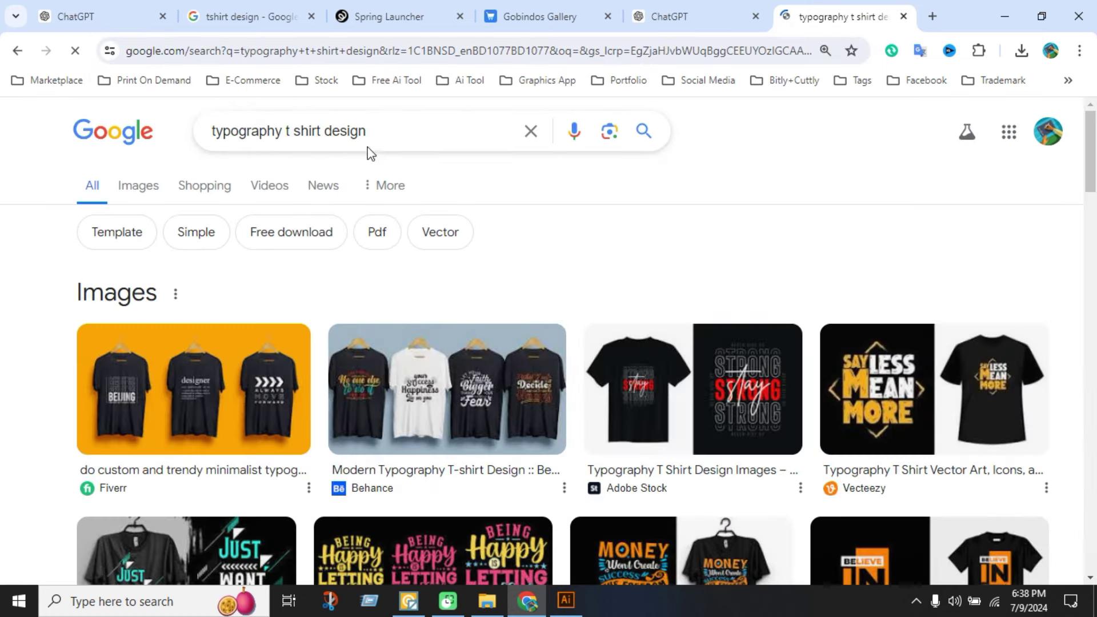
{"action": "left_click", "coordinate": [412, 128]}
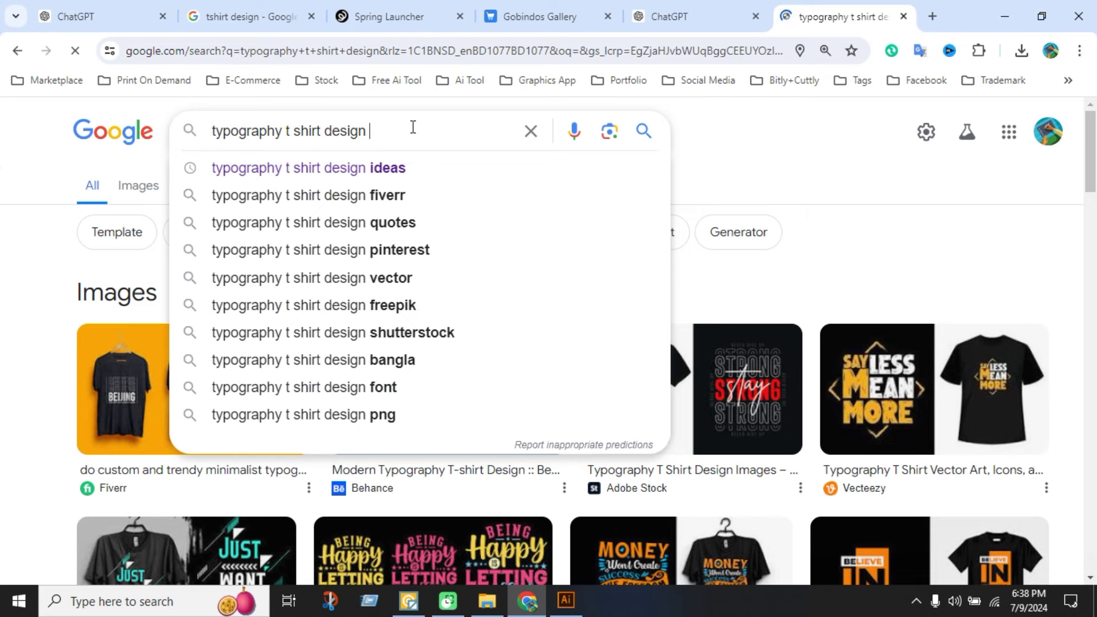
{"action": "type", "text": "etsy"}
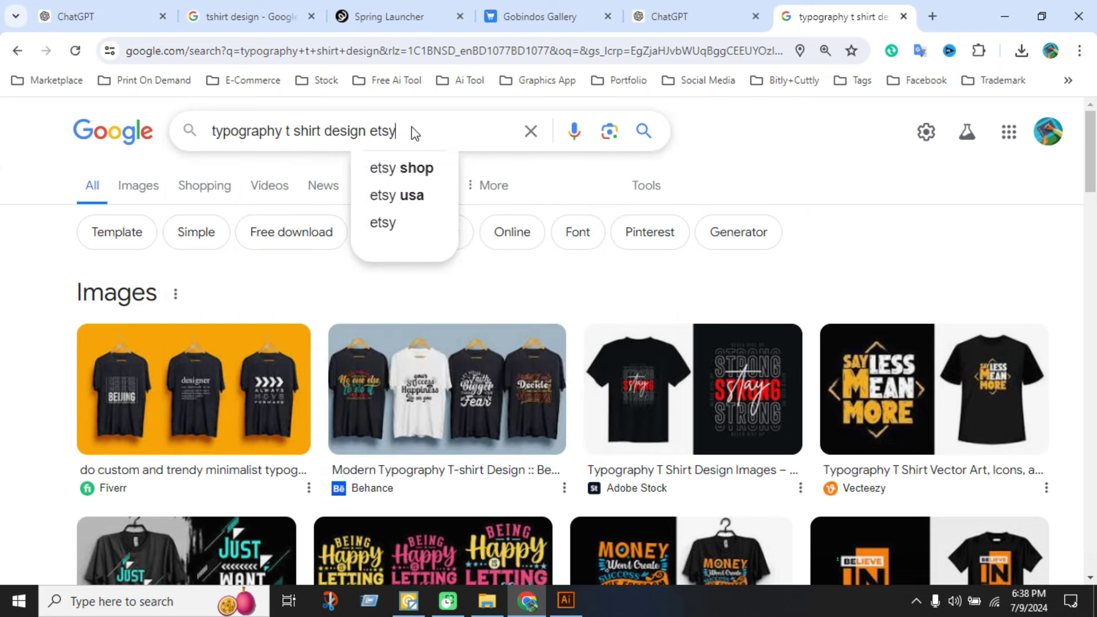
Search Google for "typography t shirt design etsy" and open Etsy's "45+ Premium Typography T-Shirt Designs" listing from its Typography T Shirt results.
{"action": "key", "text": "Return"}
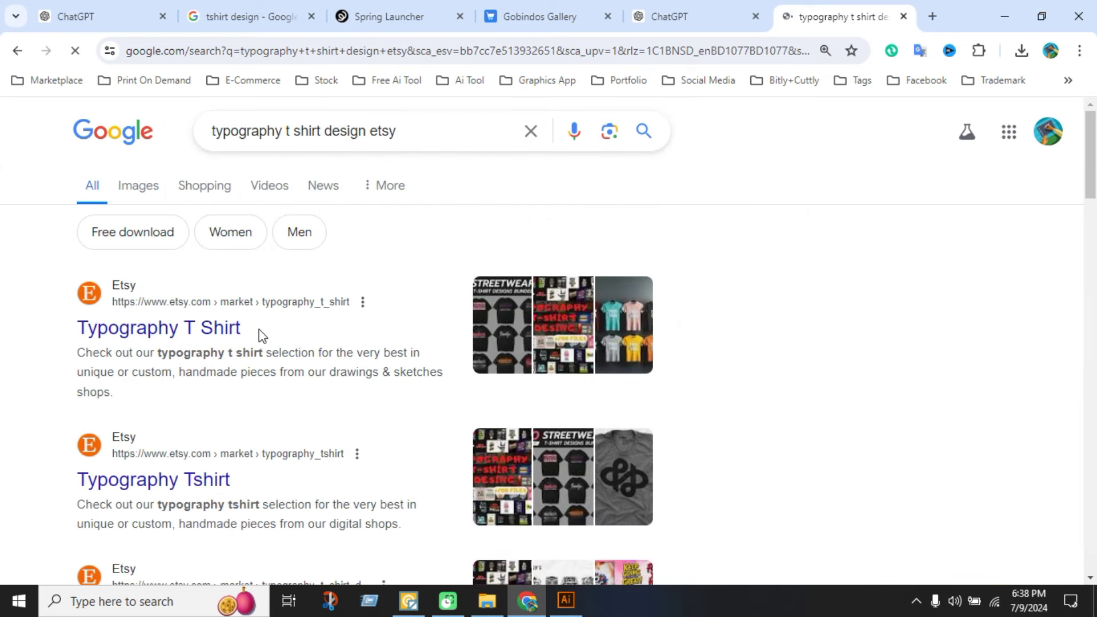
{"action": "left_click", "coordinate": [558, 413]}
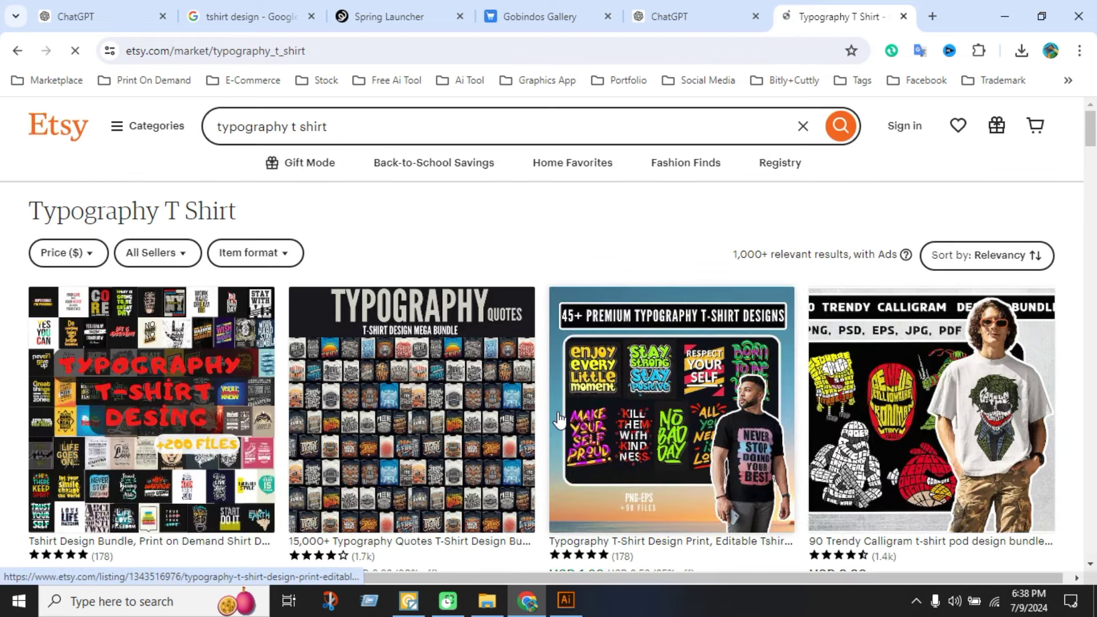
{"action": "scroll", "coordinate": [558, 420], "scroll_direction": "down", "scroll_amount": 1}
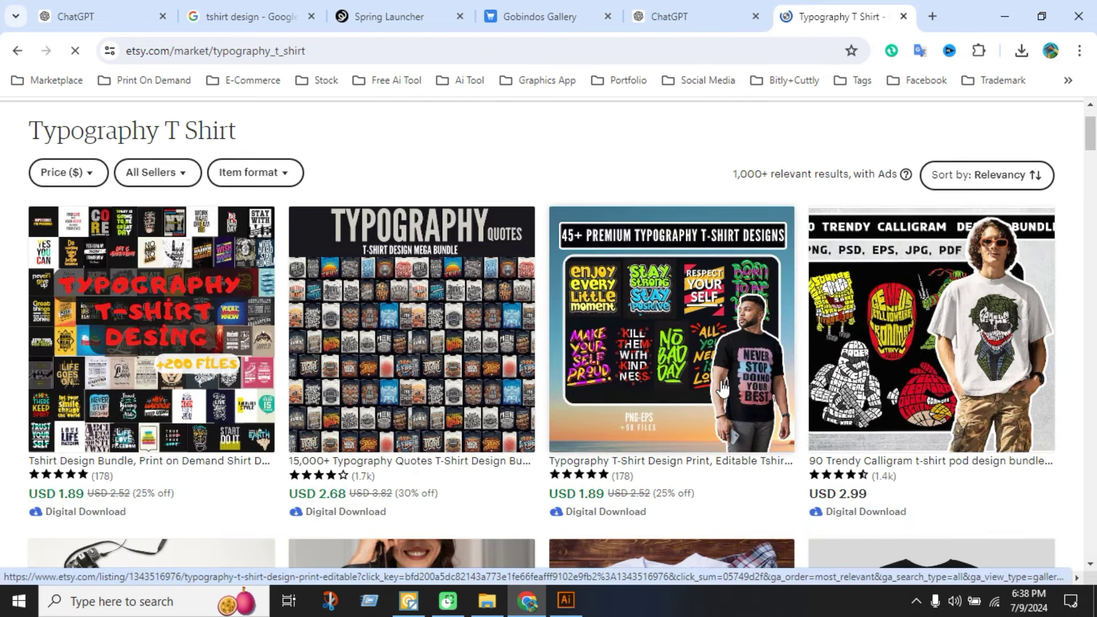
{"action": "left_click", "coordinate": [760, 393]}
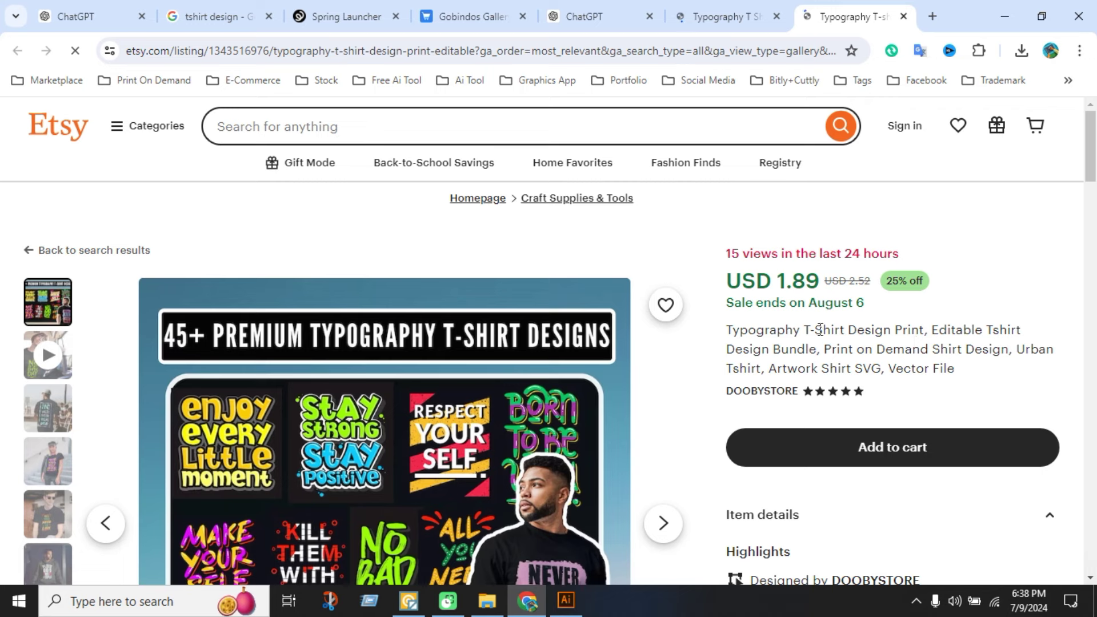
Copy "Typography T-Shirt Design Print" from the Etsy listing title and replace "typography tee" with it in the Spring listing title after "Best".
{"action": "left_click_drag", "start_coordinate": [726, 329], "coordinate": [926, 331]}
{"action": "key", "text": "ctrl+c"}
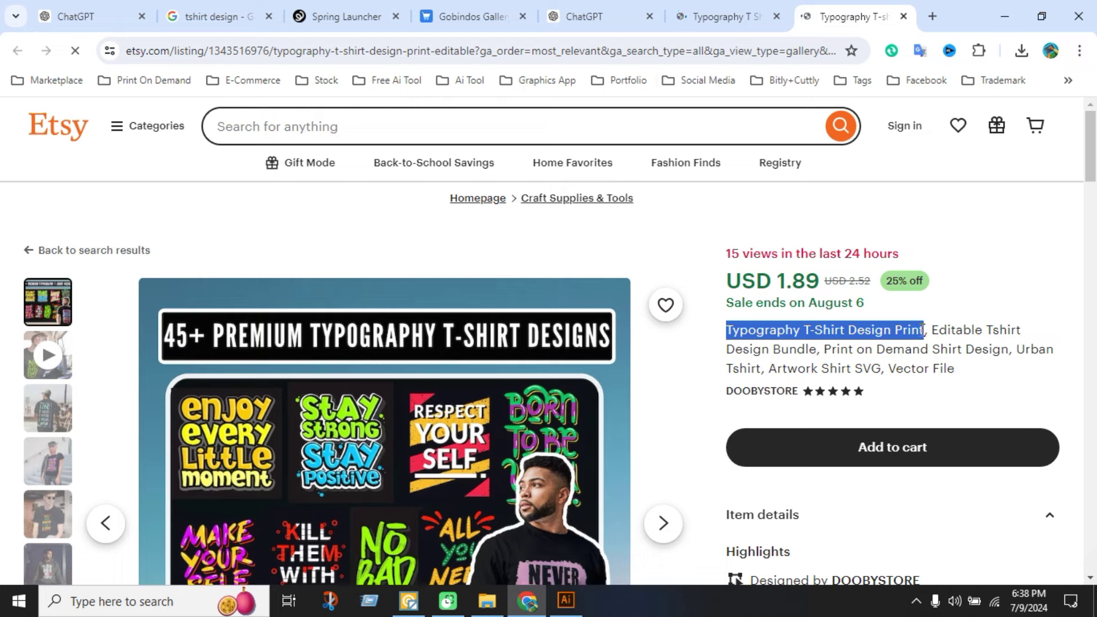
{"action": "left_click", "coordinate": [442, 11]}
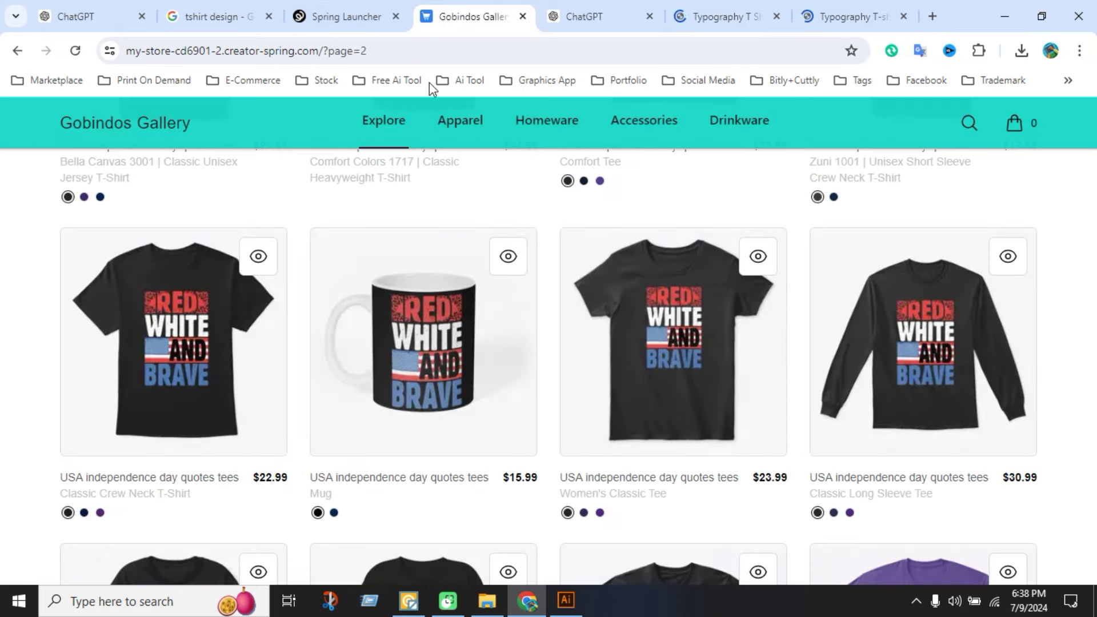
{"action": "left_click", "coordinate": [356, 13]}
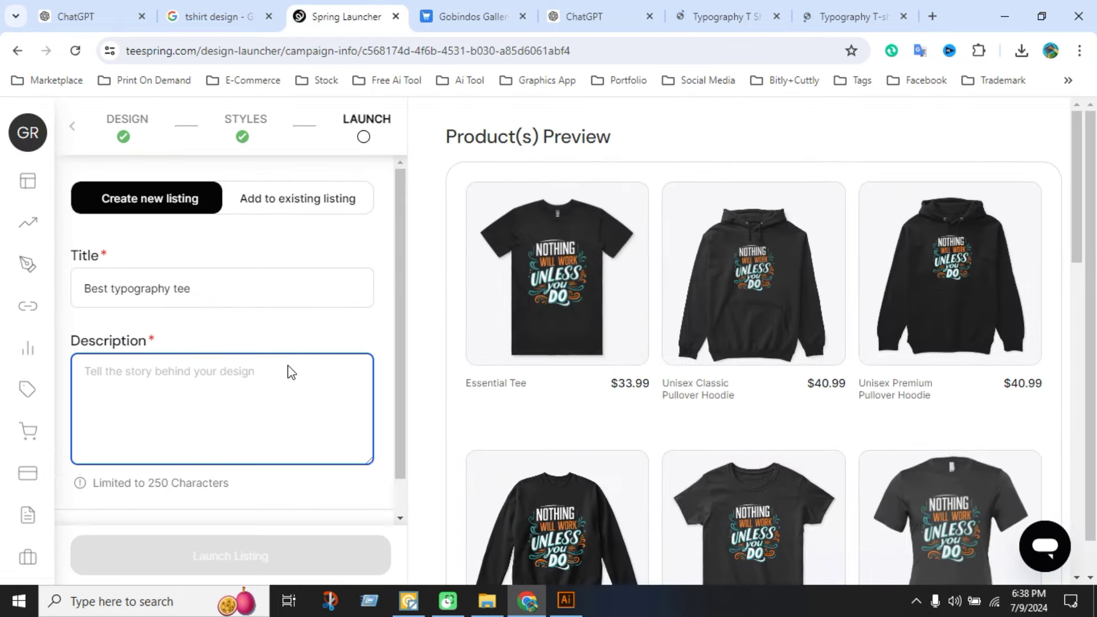
{"action": "left_click", "coordinate": [197, 292]}
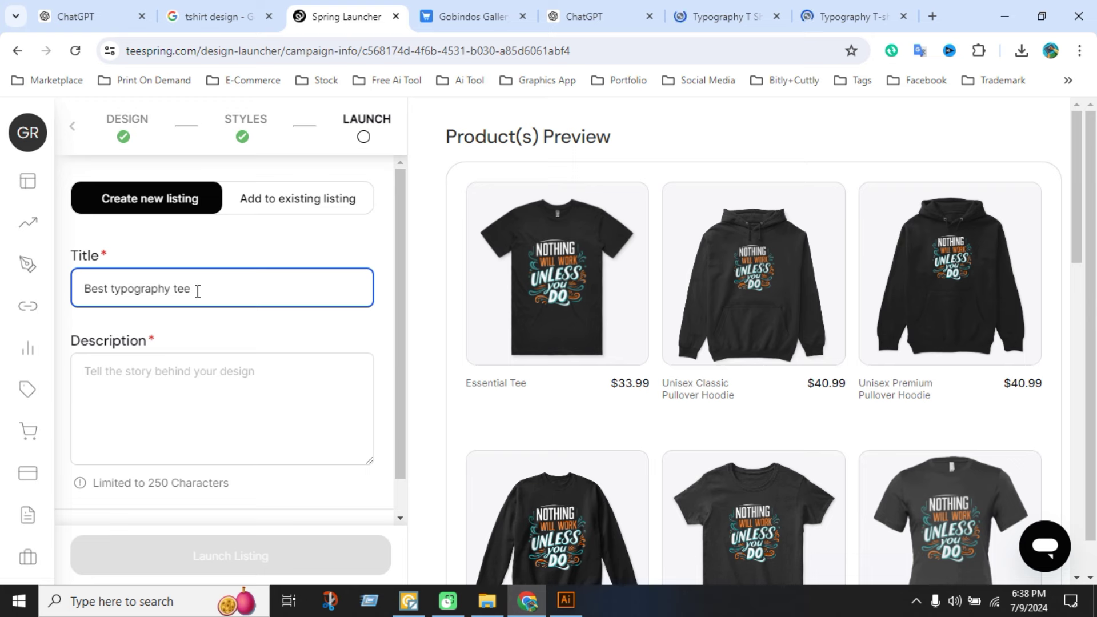
{"action": "left_click_drag", "start_coordinate": [197, 291], "coordinate": [113, 284]}
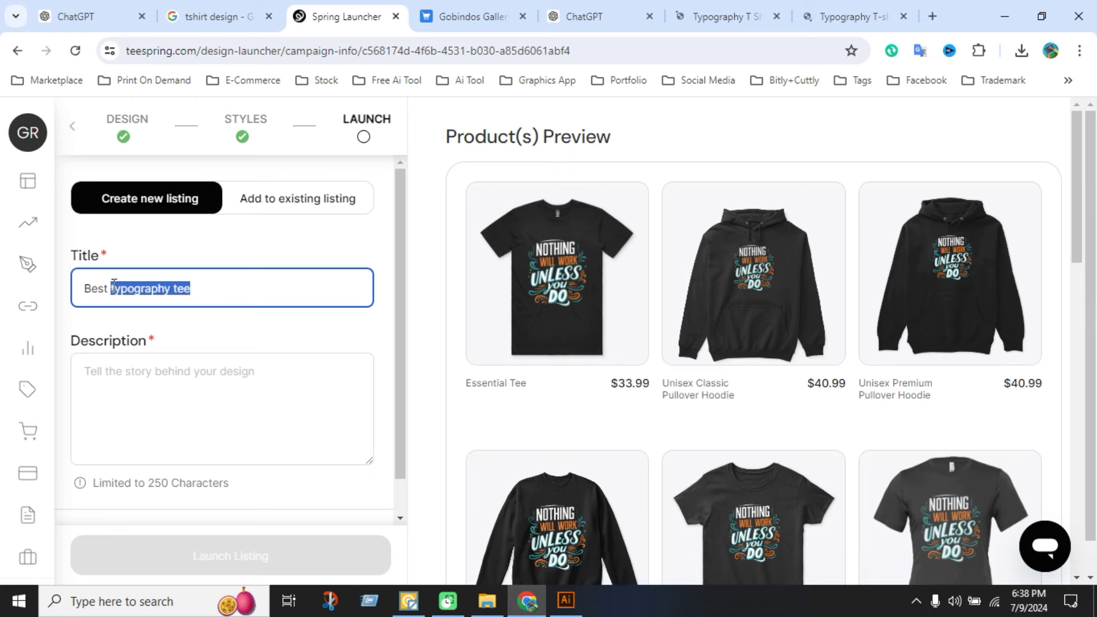
{"action": "key", "text": "ctrl+v"}
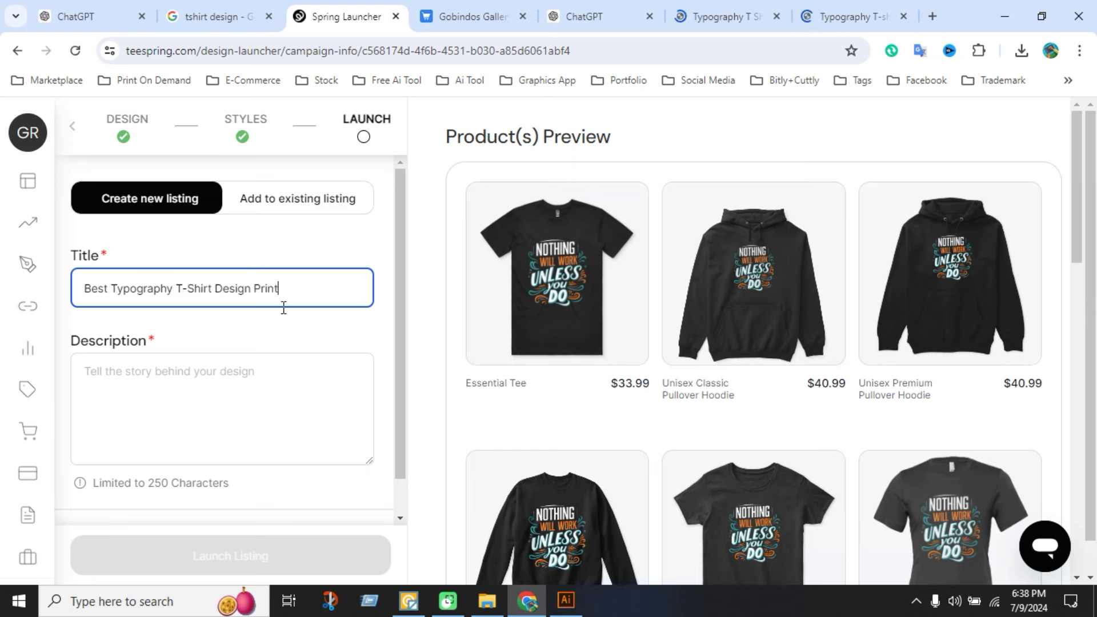
Fill the Spring listing description with the Teespring description text copied from the ChatGPT conversation.
{"action": "left_click", "coordinate": [248, 389]}
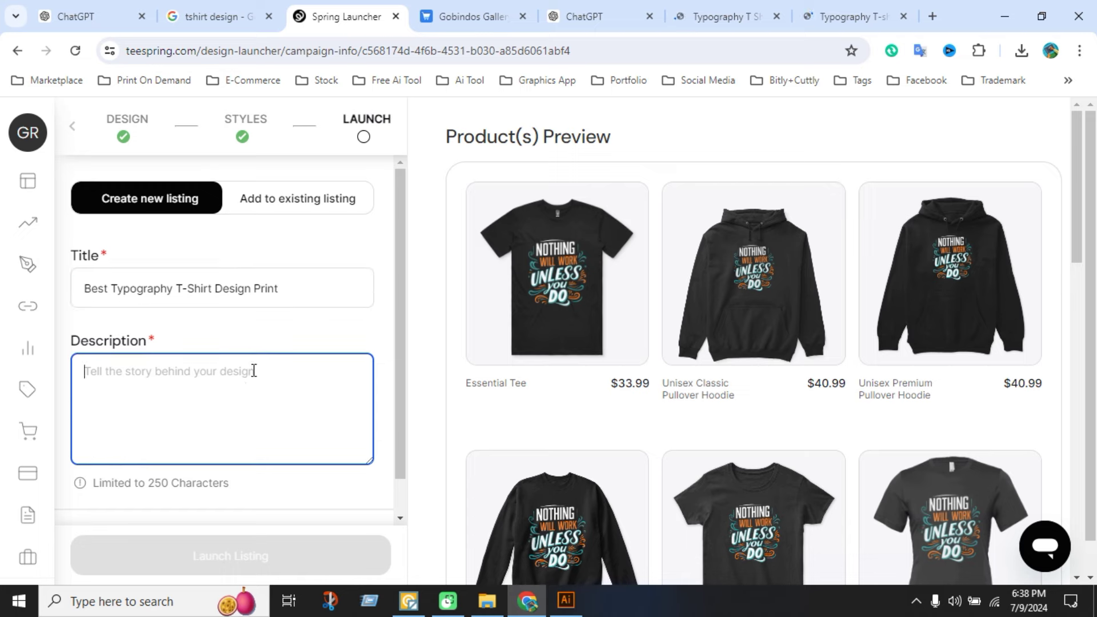
{"action": "left_click", "coordinate": [606, 20]}
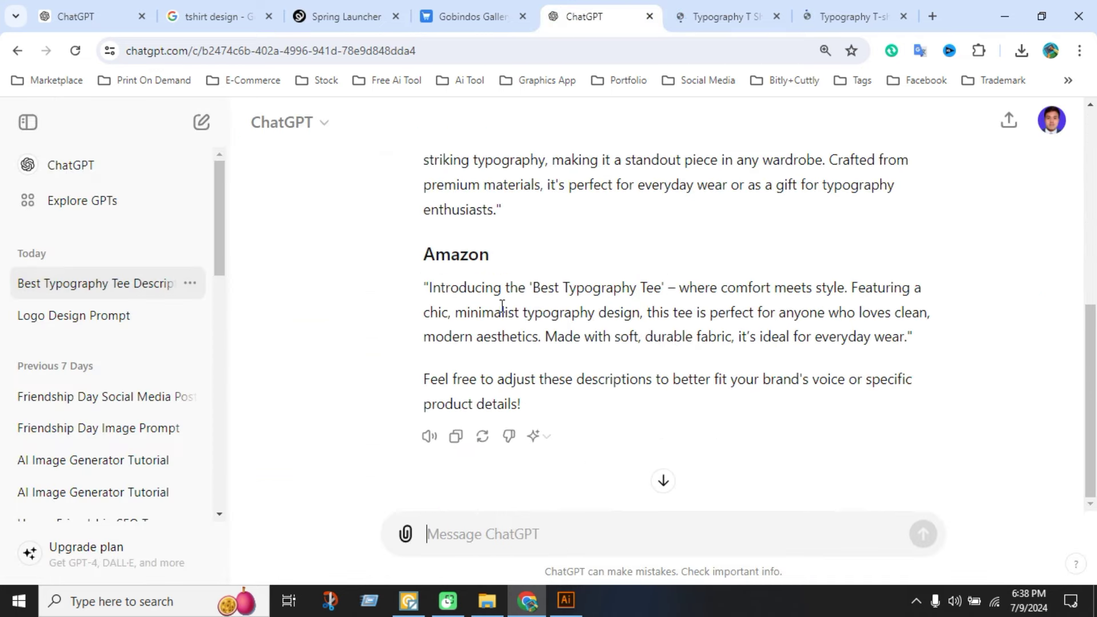
{"action": "scroll", "coordinate": [494, 348], "scroll_direction": "up", "scroll_amount": 5}
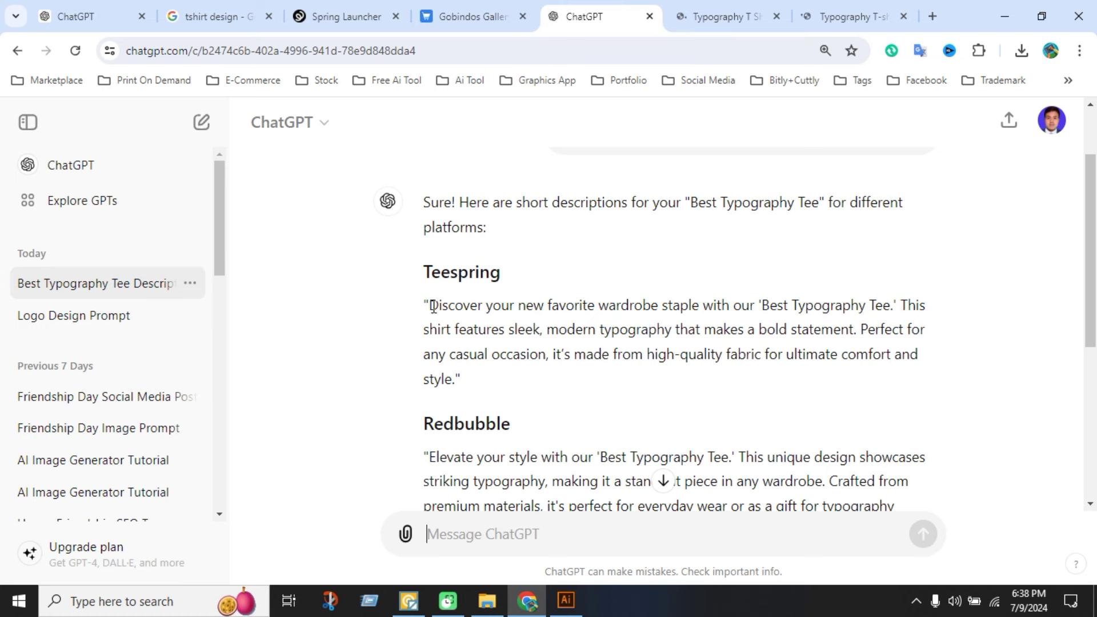
{"action": "left_click_drag", "start_coordinate": [429, 306], "coordinate": [517, 387]}
{"action": "key", "text": "ctrl+c"}
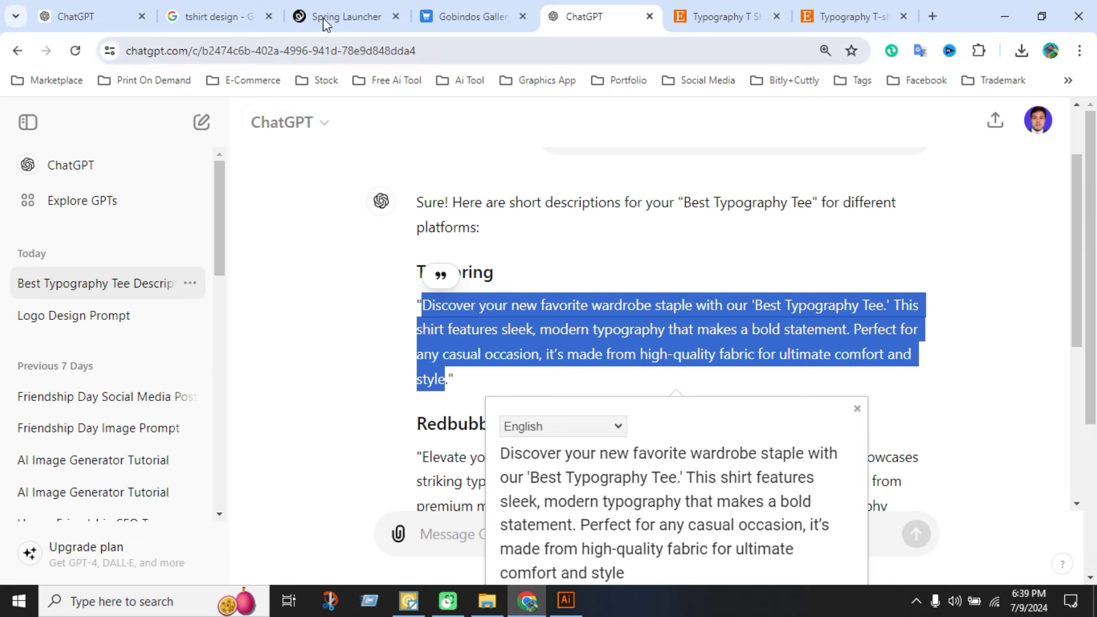
{"action": "left_click", "coordinate": [323, 18]}
{"action": "key", "text": "ctrl+v"}
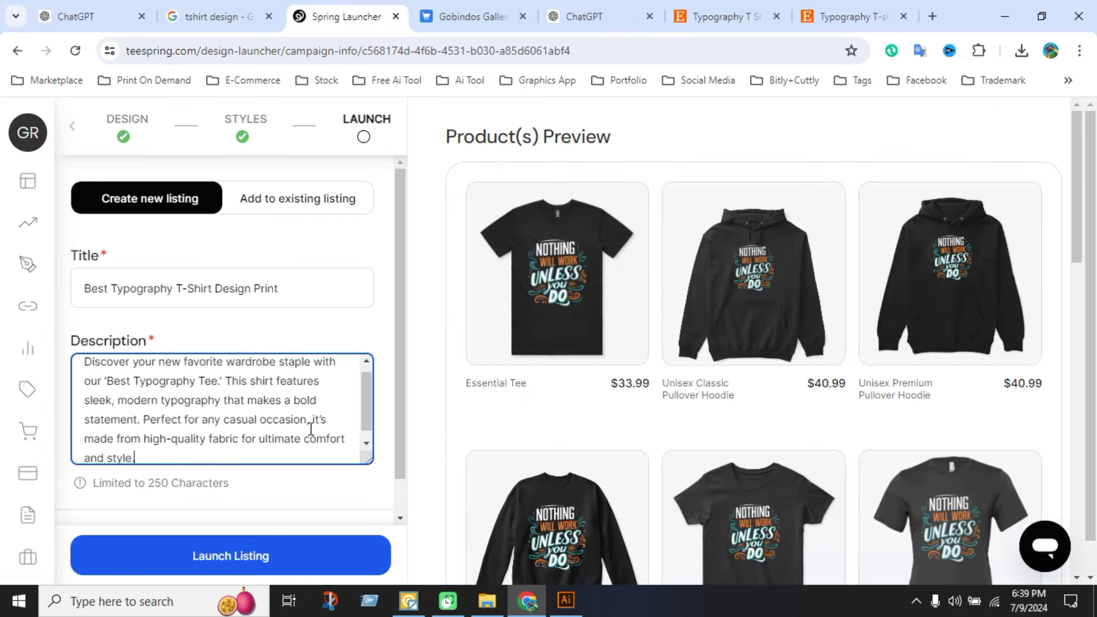
Launch the "Best Typography T-Shirt Design Print" listing after reviewing its description.
{"action": "scroll", "coordinate": [255, 384], "scroll_direction": "down", "scroll_amount": 1}
{"action": "scroll", "coordinate": [256, 384], "scroll_direction": "up", "scroll_amount": 1}
{"action": "scroll", "coordinate": [256, 384], "scroll_direction": "down", "scroll_amount": 1}
{"action": "left_click", "coordinate": [471, 509]}
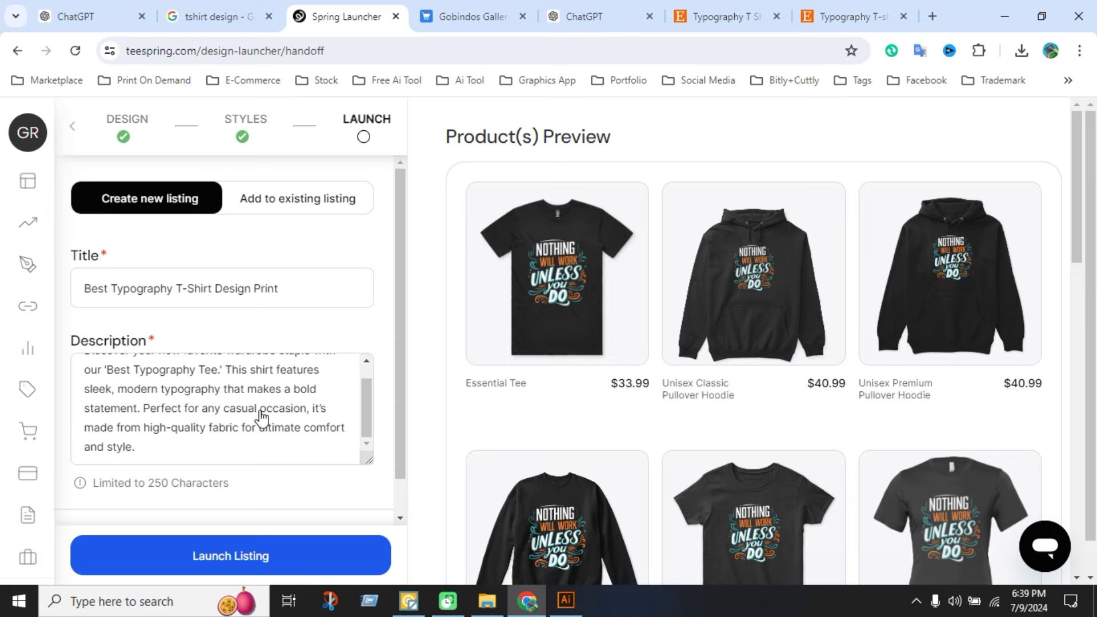
{"action": "scroll", "coordinate": [262, 418], "scroll_direction": "down", "scroll_amount": 1}
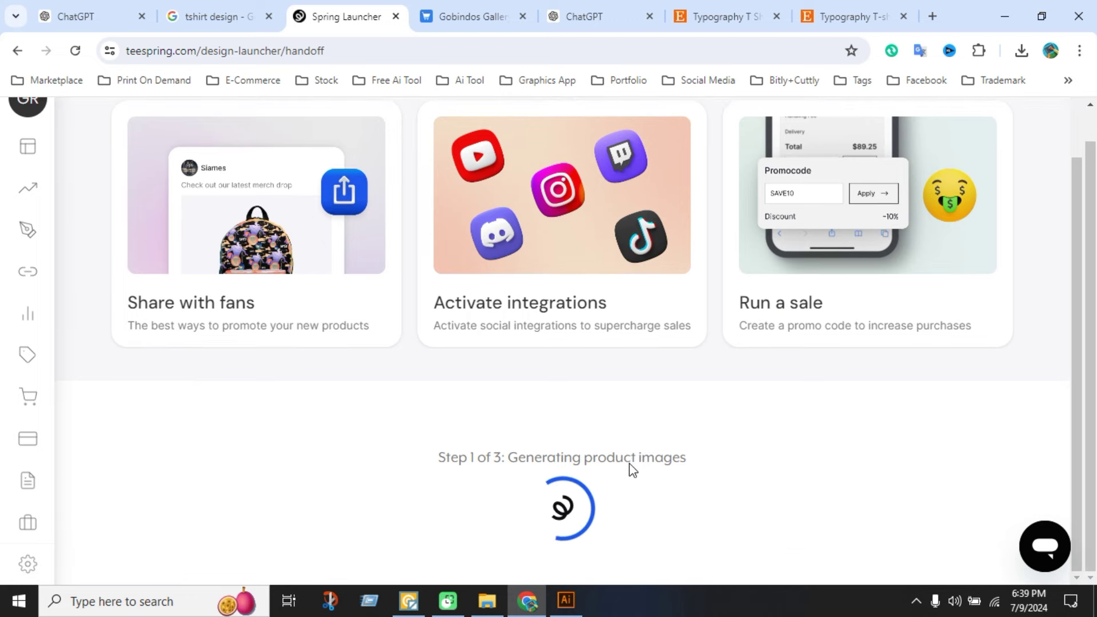
Reload the storefront, check the launch status in Spring, and look for the new typography products among the store's featured products.
{"action": "left_click", "coordinate": [473, 16]}
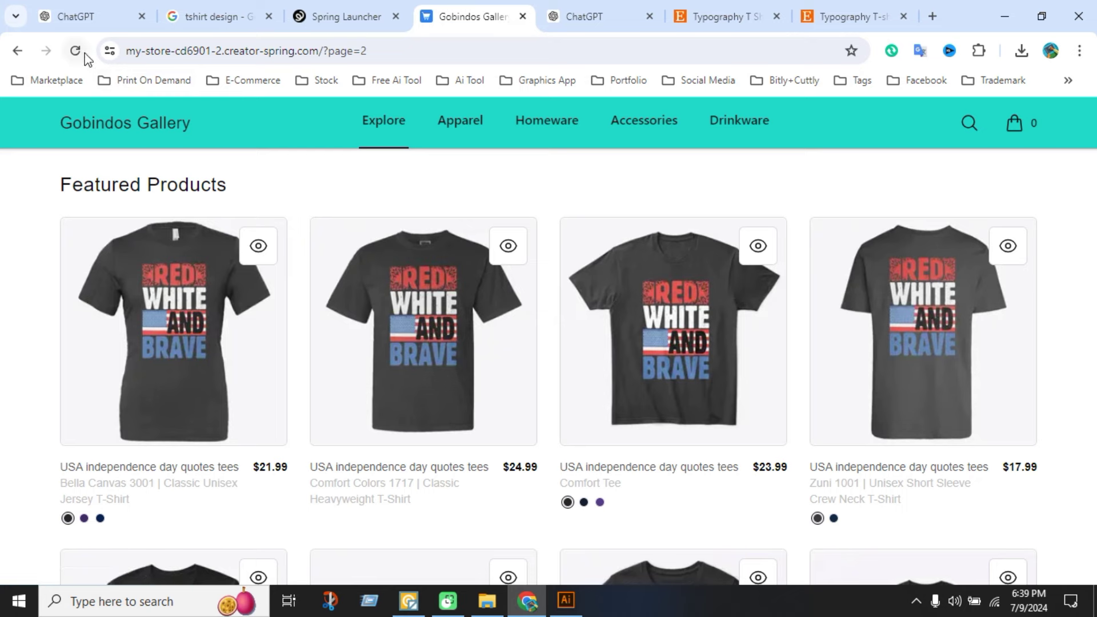
{"action": "left_click", "coordinate": [84, 53]}
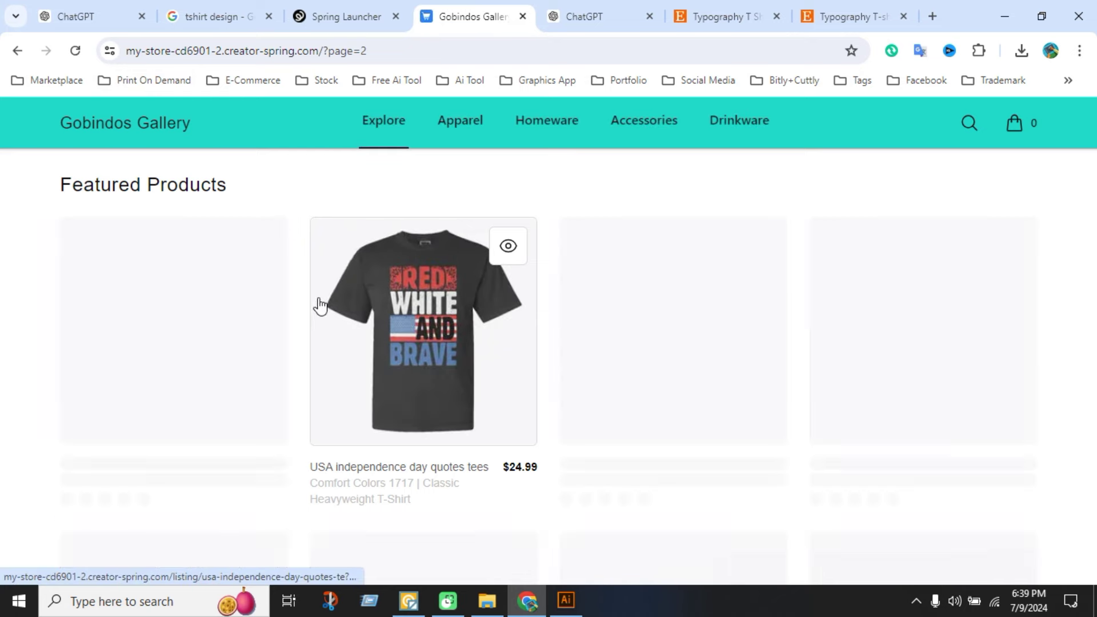
{"action": "left_click", "coordinate": [353, 16]}
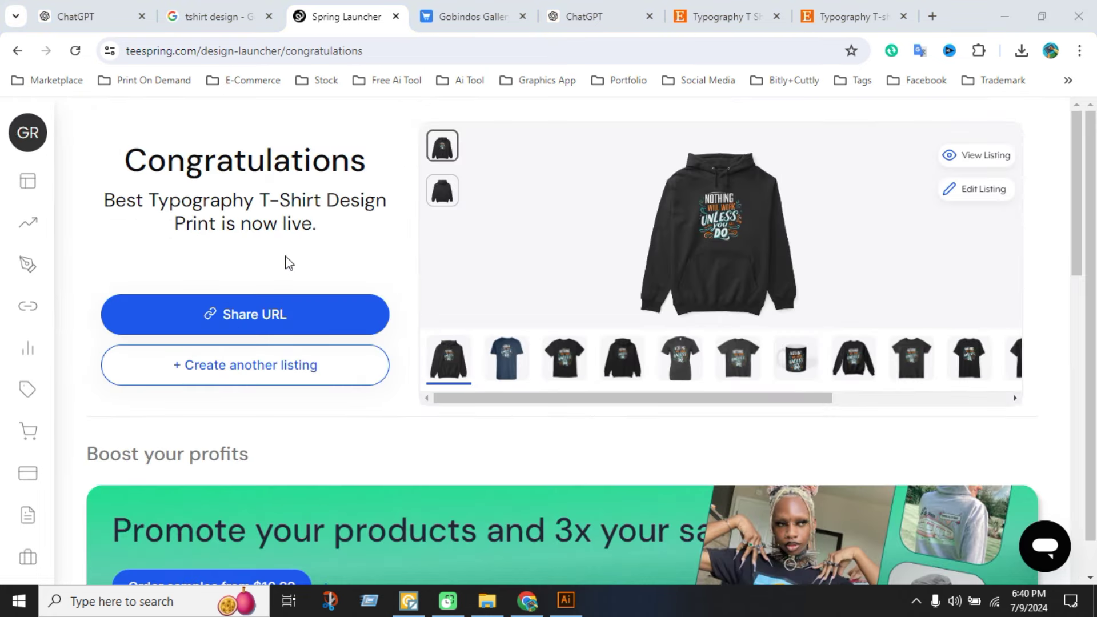
{"action": "left_click", "coordinate": [451, 17]}
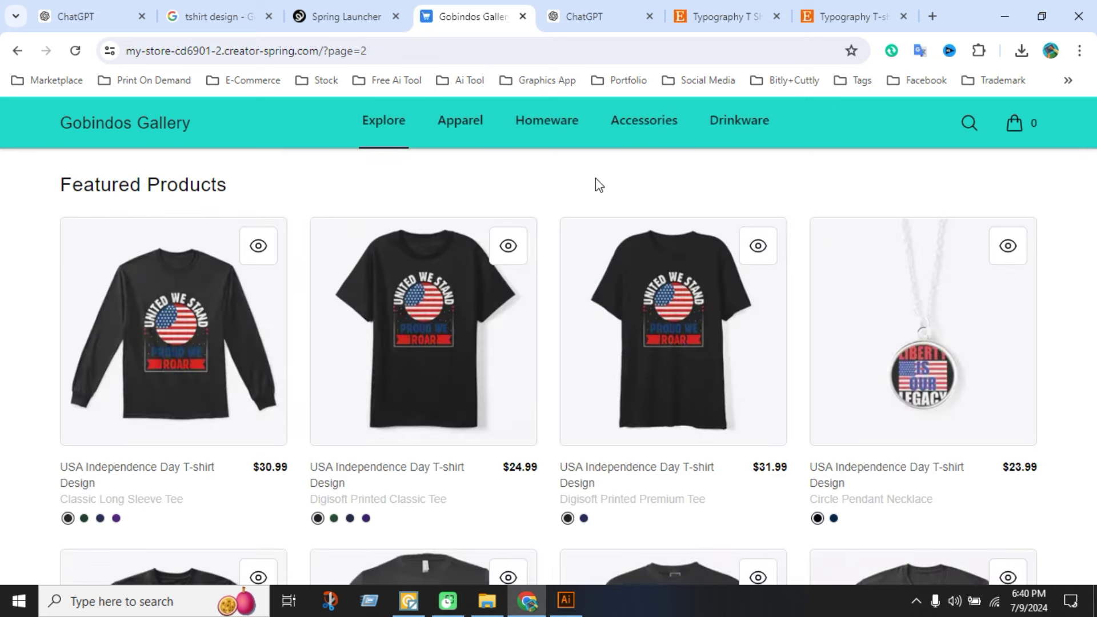
{"action": "scroll", "coordinate": [549, 372], "scroll_direction": "down", "scroll_amount": 4}
{"action": "scroll", "coordinate": [444, 361], "scroll_direction": "up", "scroll_amount": 4}
{"action": "scroll", "coordinate": [444, 361], "scroll_direction": "down", "scroll_amount": 1}
{"action": "left_click", "coordinate": [75, 50]}
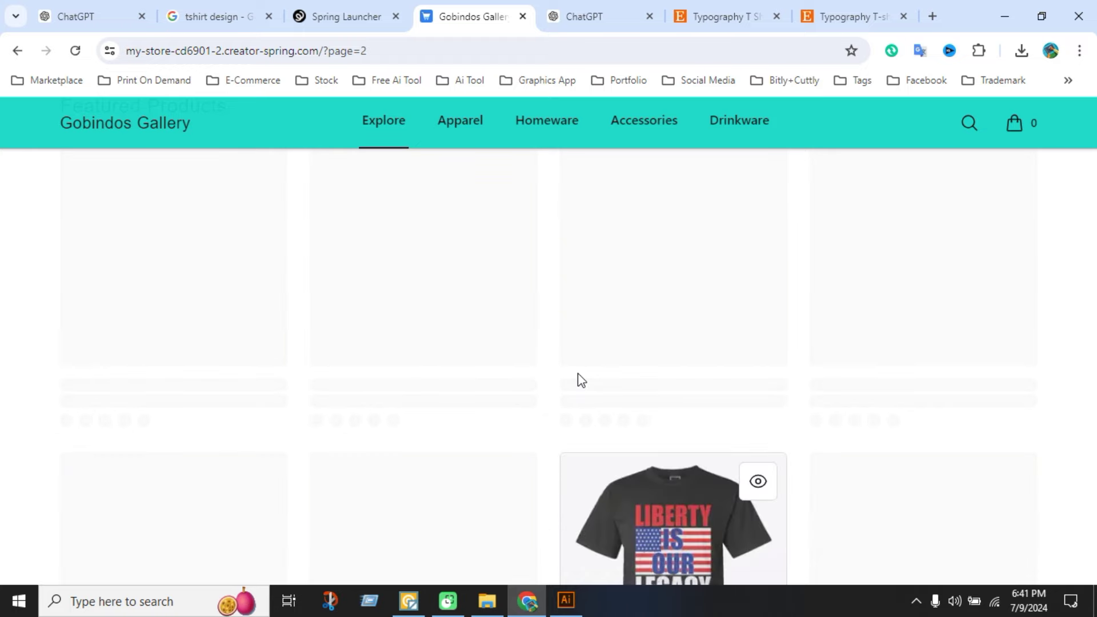
{"action": "scroll", "coordinate": [574, 372], "scroll_direction": "up", "scroll_amount": 2}
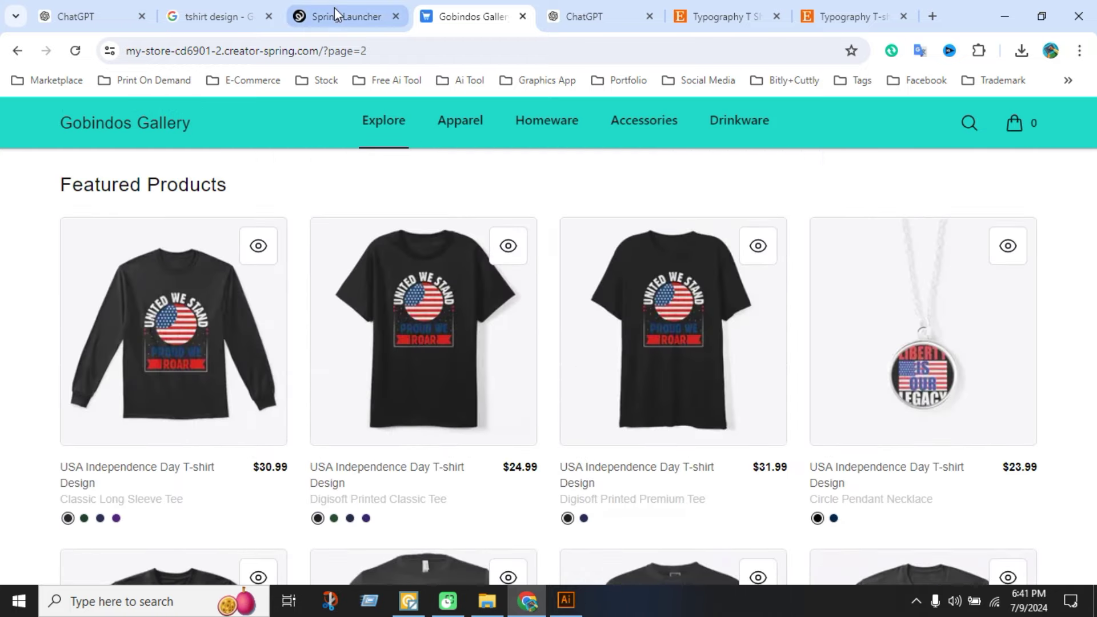
Copy the share URL of the newly launched Spring listing.
{"action": "left_click", "coordinate": [334, 16]}
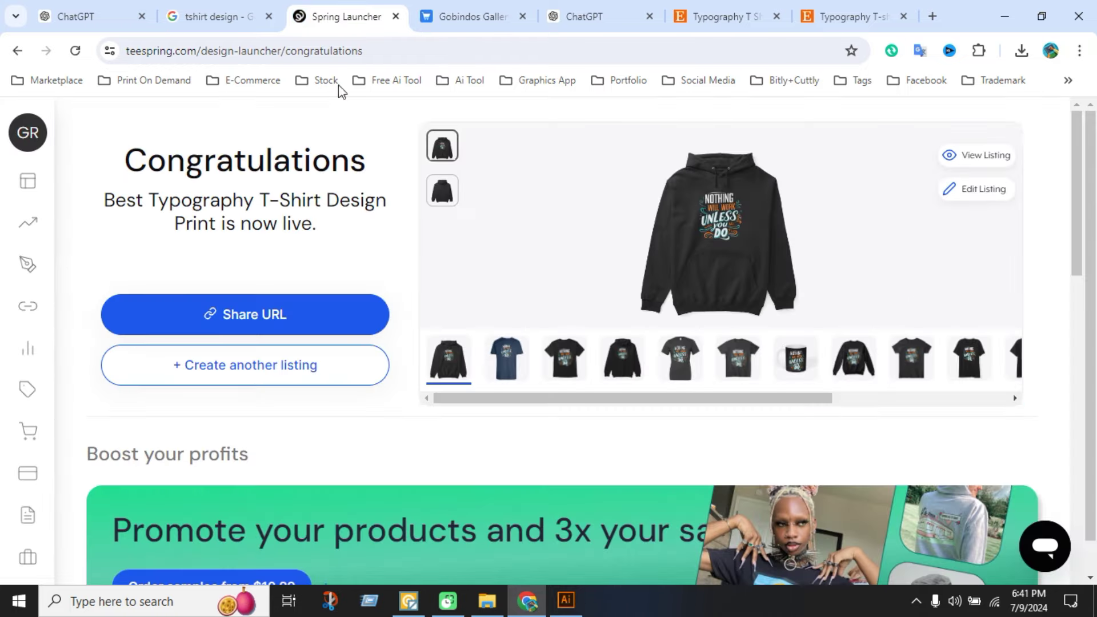
{"action": "left_click", "coordinate": [285, 325]}
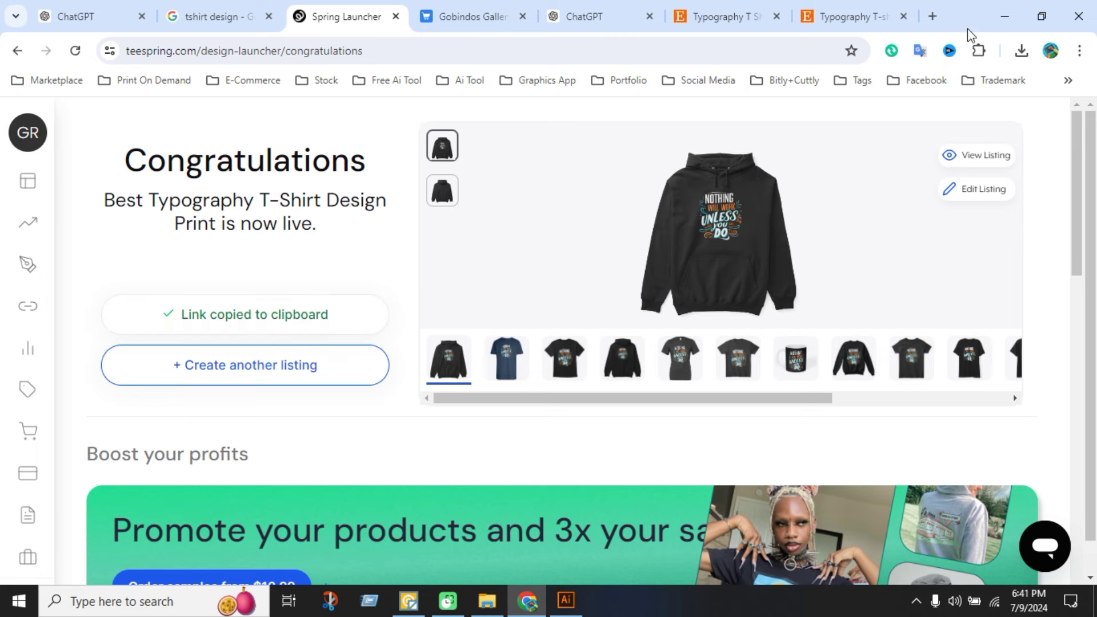
Close both Etsy tabs and open the store's Pinterest profile in a new tab from the Social Media bookmarks.
{"action": "left_click", "coordinate": [776, 16]}
{"action": "left_click", "coordinate": [776, 16]}
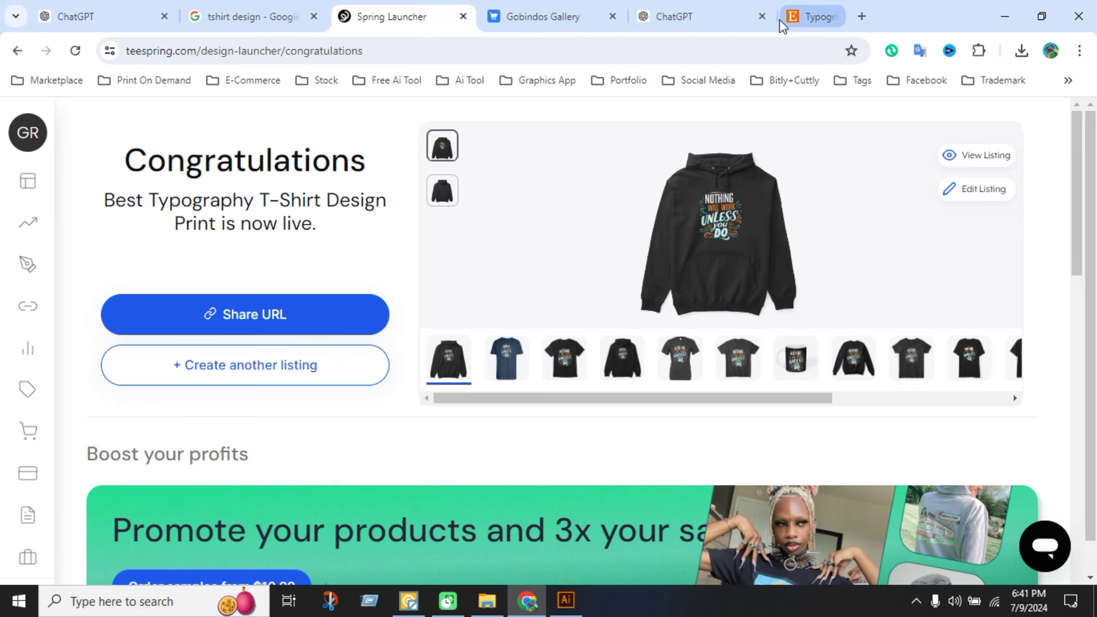
{"action": "left_click", "coordinate": [932, 16]}
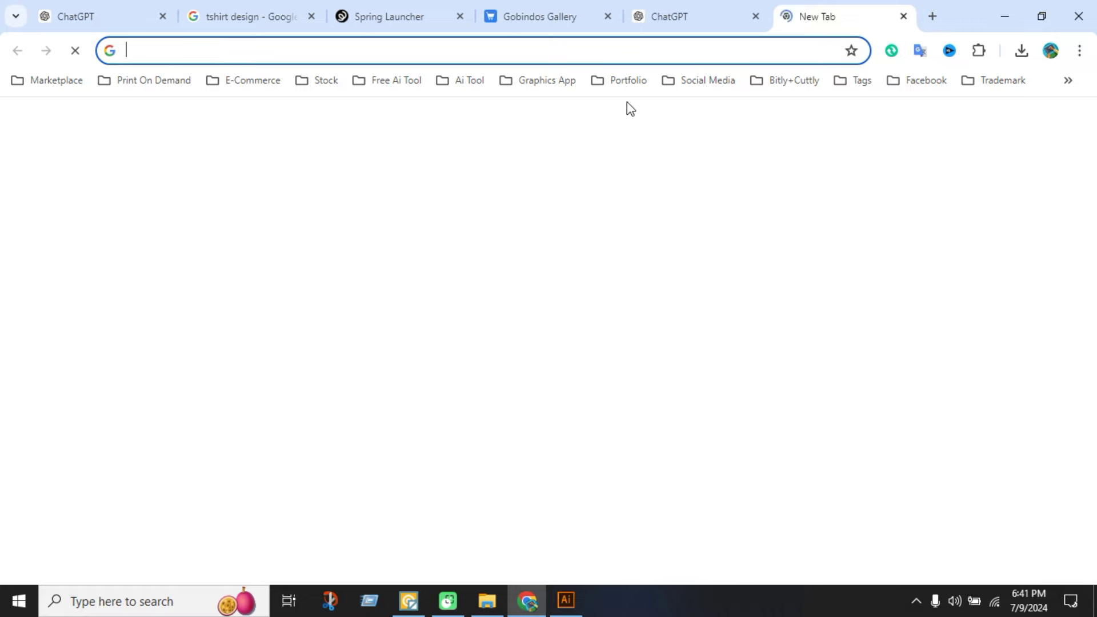
{"action": "left_click", "coordinate": [701, 84]}
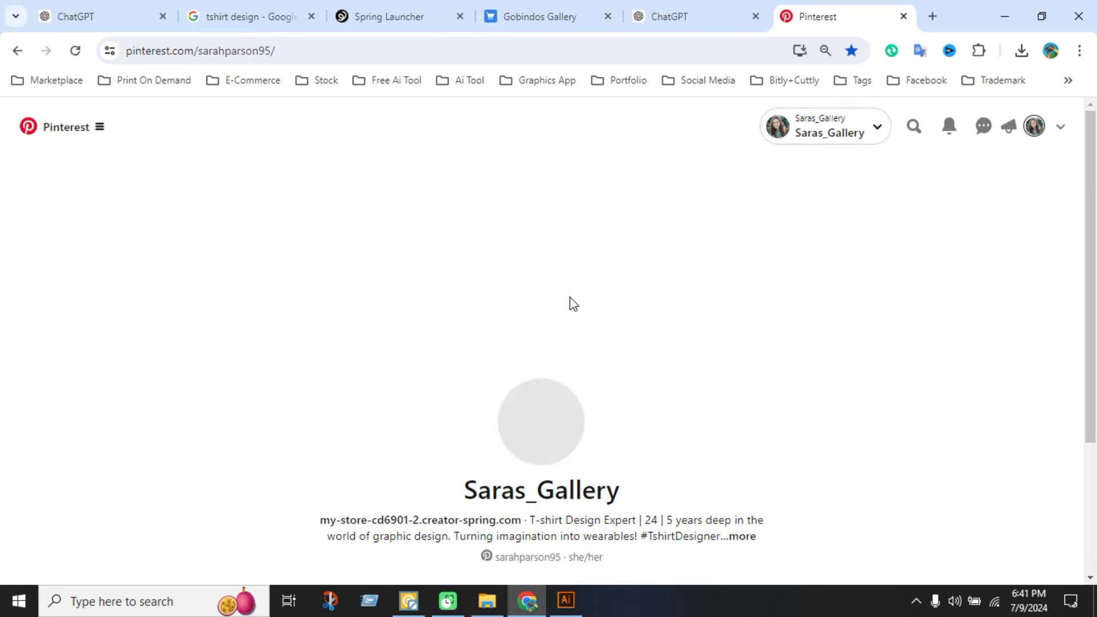
Examine the Pinterest profile's banner, bio, follower and view figures, and the T-shirt pins it has created.
{"action": "scroll", "coordinate": [574, 303], "scroll_direction": "down", "scroll_amount": 3}
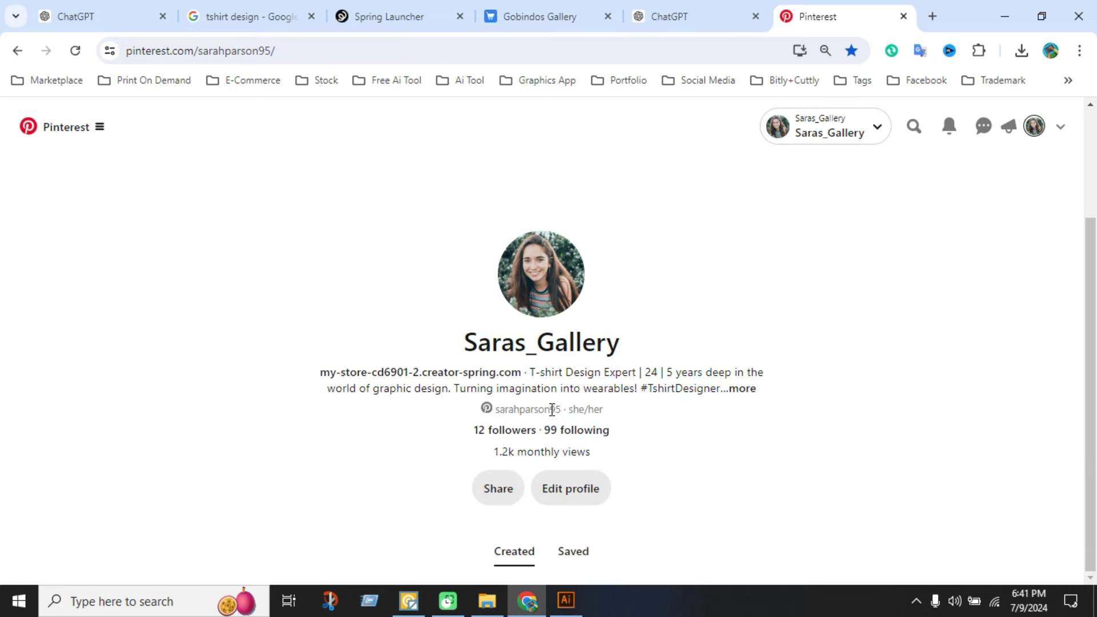
{"action": "scroll", "coordinate": [536, 459], "scroll_direction": "up", "scroll_amount": 1}
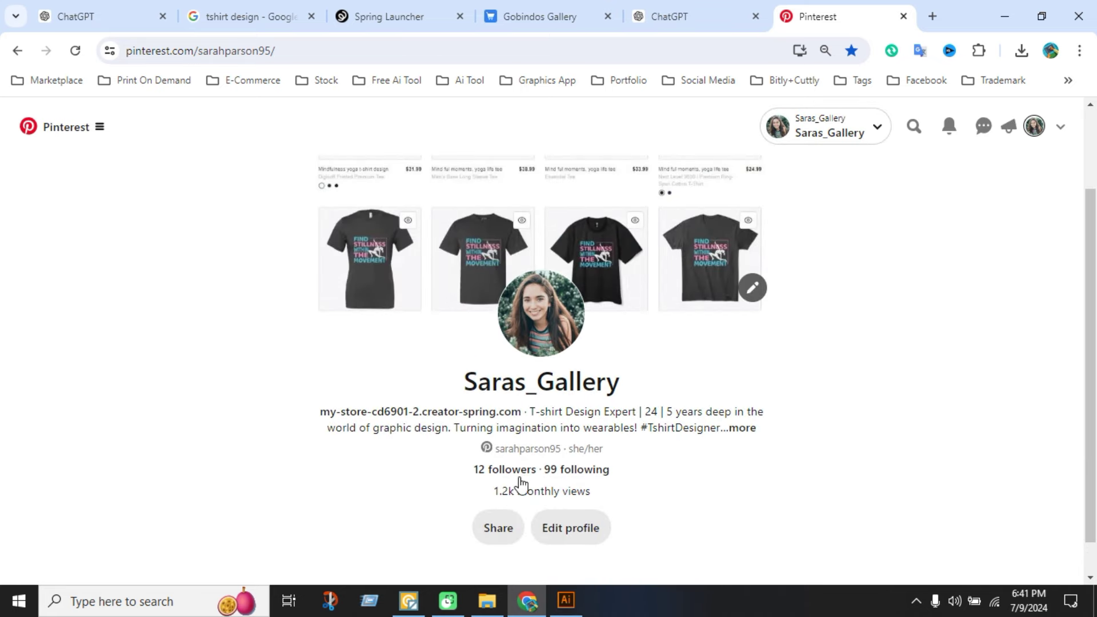
{"action": "scroll", "coordinate": [522, 485], "scroll_direction": "down", "scroll_amount": 1}
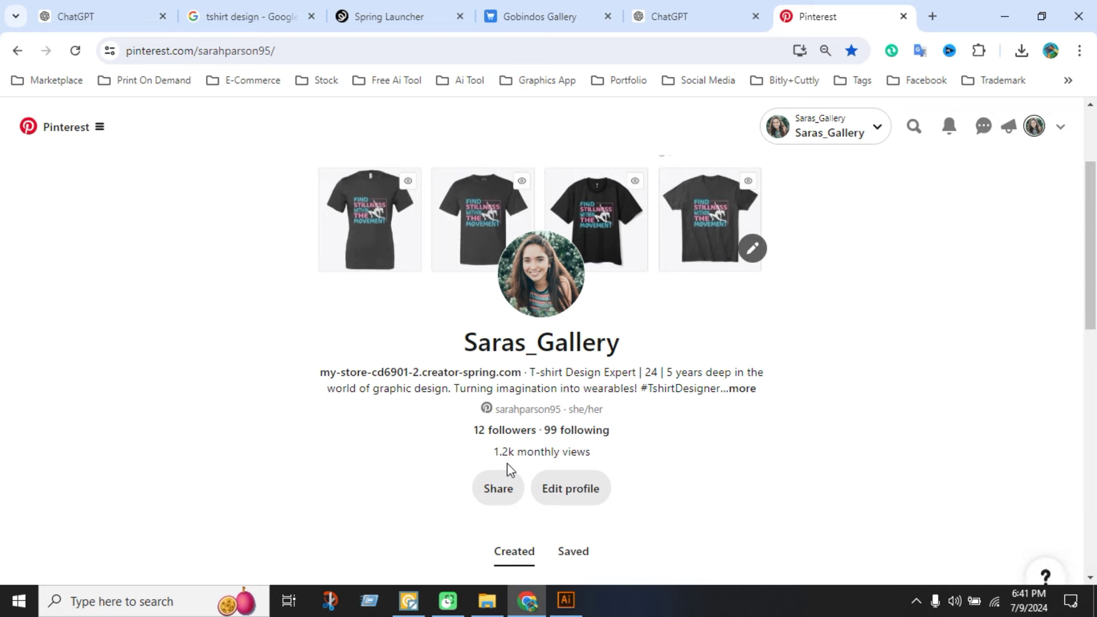
{"action": "scroll", "coordinate": [631, 413], "scroll_direction": "down", "scroll_amount": 5}
{"action": "scroll", "coordinate": [570, 400], "scroll_direction": "down", "scroll_amount": 3}
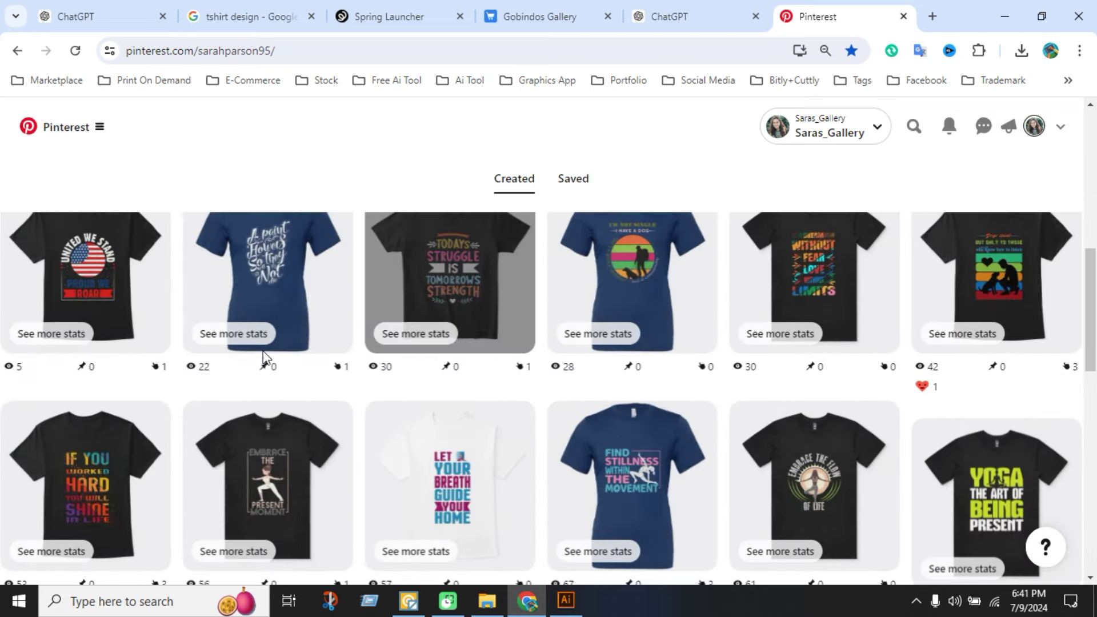
{"action": "scroll", "coordinate": [742, 460], "scroll_direction": "down", "scroll_amount": 2}
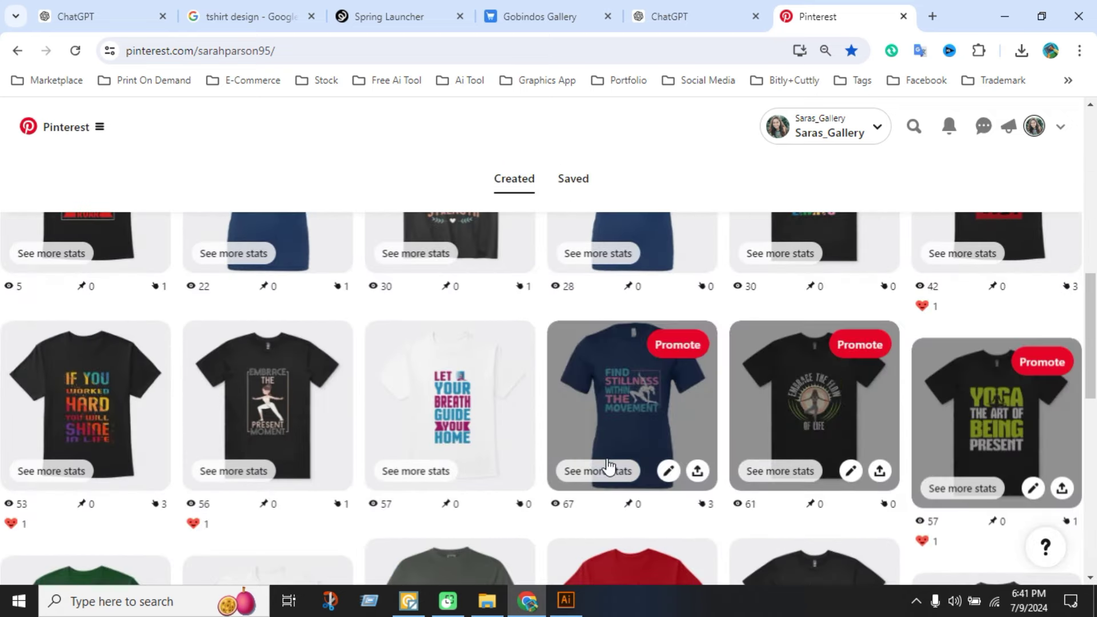
{"action": "scroll", "coordinate": [628, 457], "scroll_direction": "down", "scroll_amount": 6}
{"action": "scroll", "coordinate": [649, 451], "scroll_direction": "up", "scroll_amount": 15}
{"action": "scroll", "coordinate": [650, 451], "scroll_direction": "down", "scroll_amount": 2}
{"action": "scroll", "coordinate": [645, 448], "scroll_direction": "up", "scroll_amount": 3}
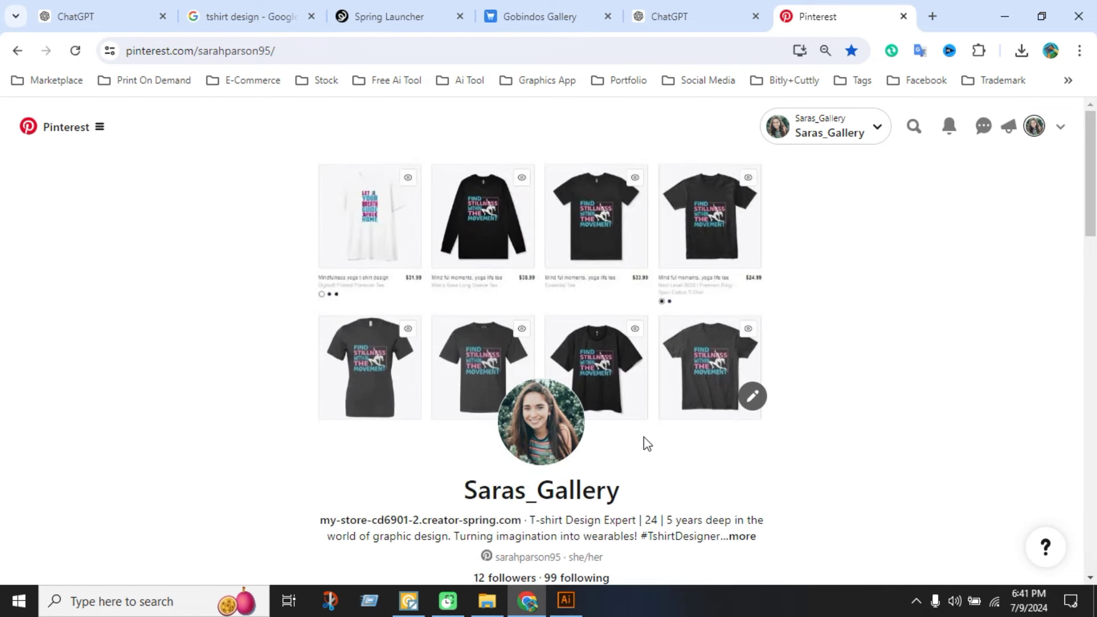
{"action": "scroll", "coordinate": [642, 443], "scroll_direction": "down", "scroll_amount": 2}
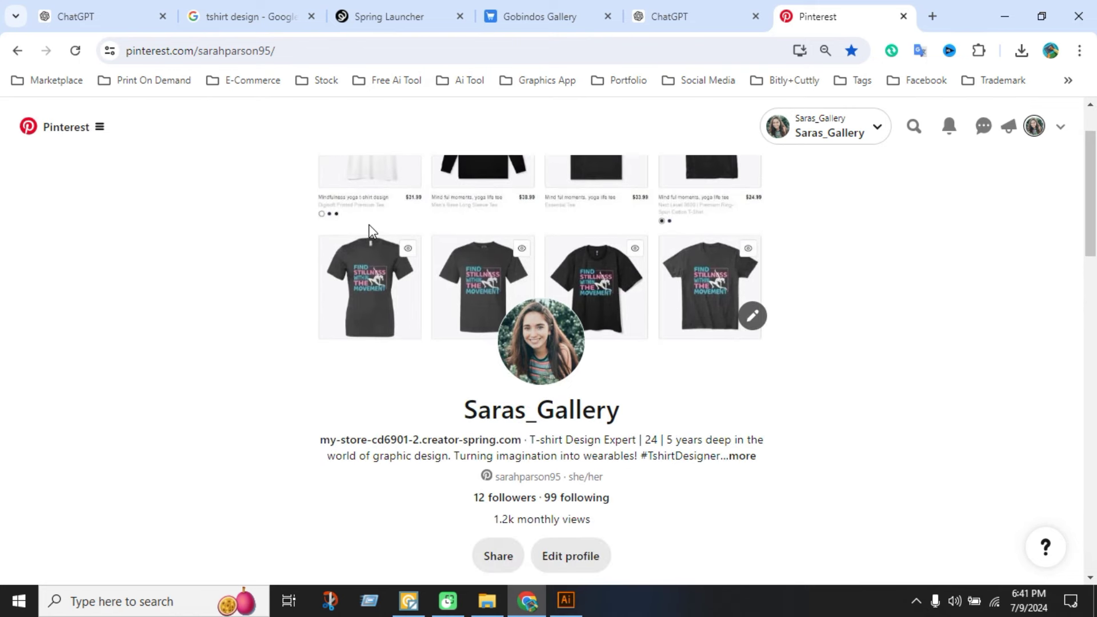
Open Pinterest's organic pin creation page and reload the Gobindos Gallery storefront.
{"action": "left_click", "coordinate": [103, 130]}
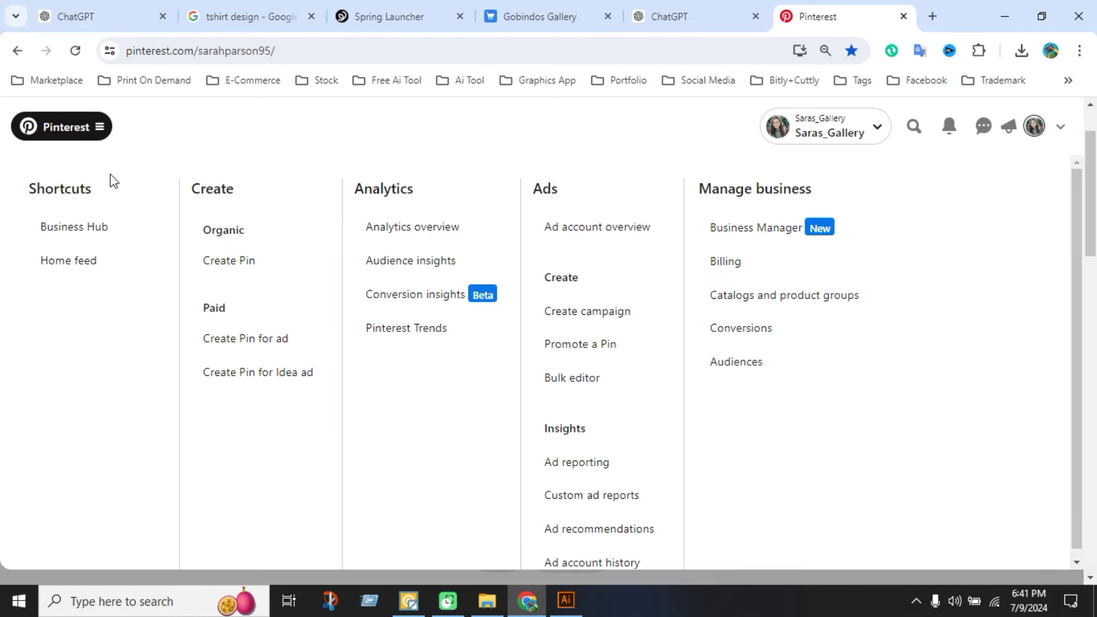
{"action": "left_click", "coordinate": [207, 264]}
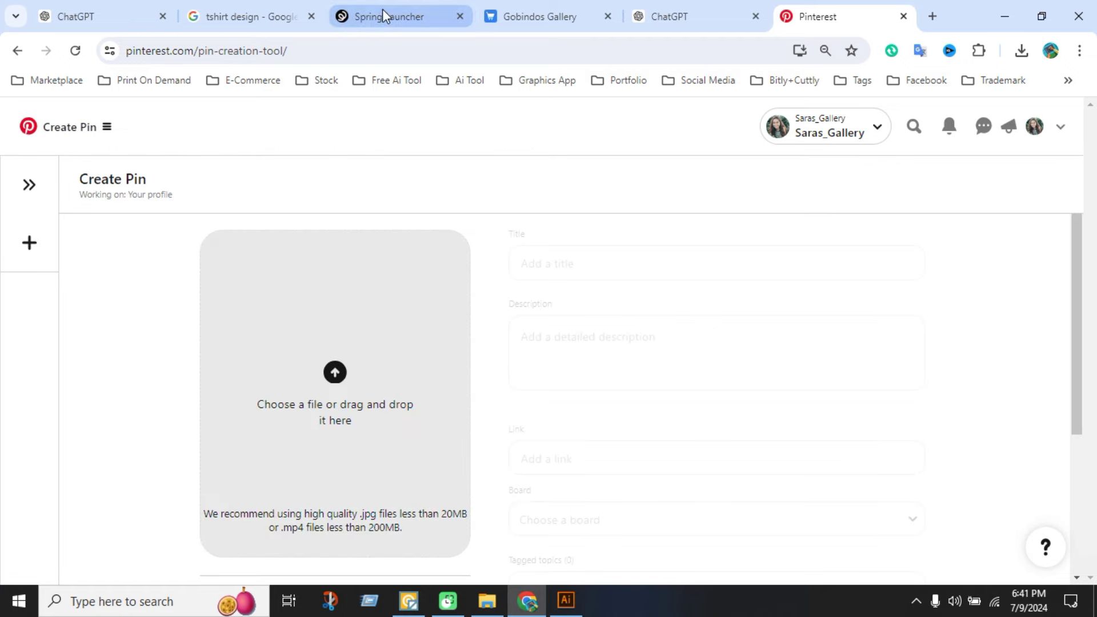
{"action": "left_click", "coordinate": [526, 16]}
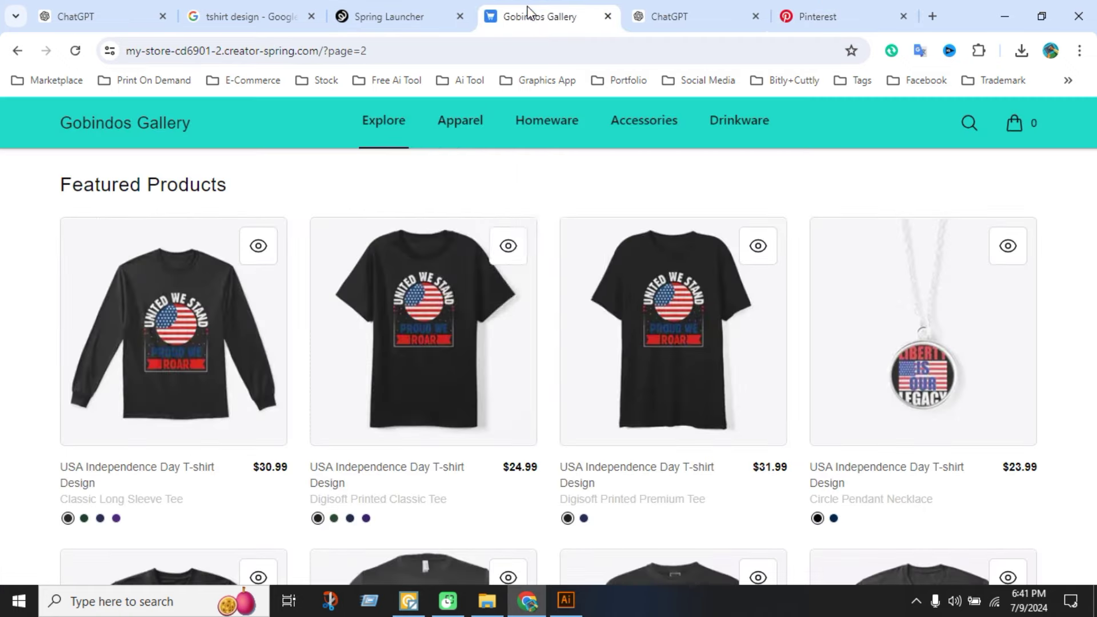
{"action": "left_click", "coordinate": [75, 50]}
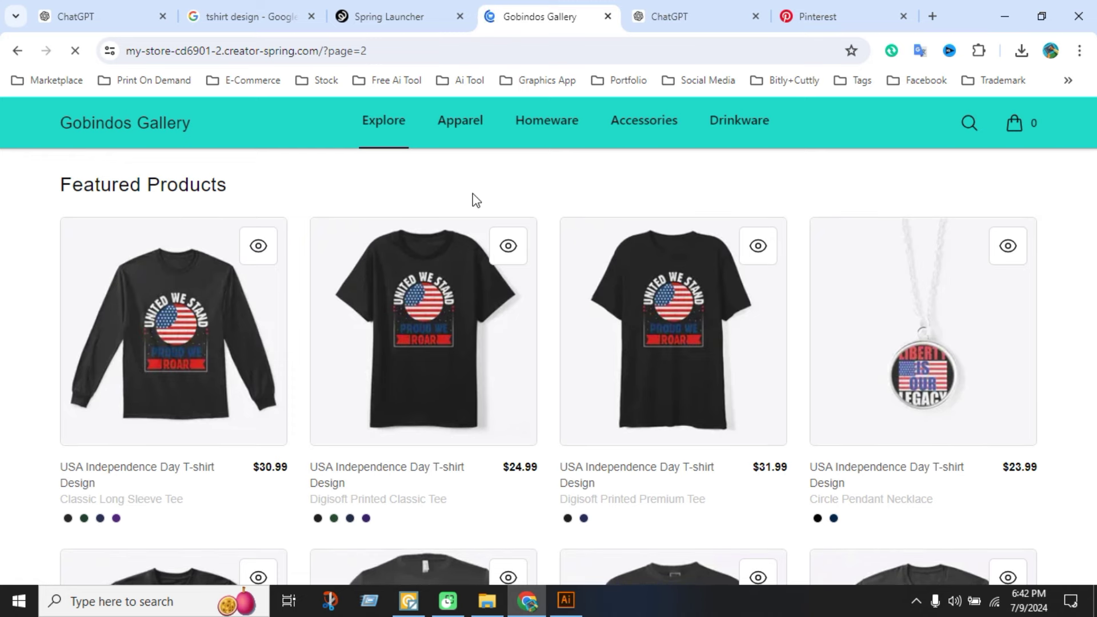
Open the best-typography-t-sh-july-2024 listing link in a new incognito window.
{"action": "left_click", "coordinate": [1080, 51]}
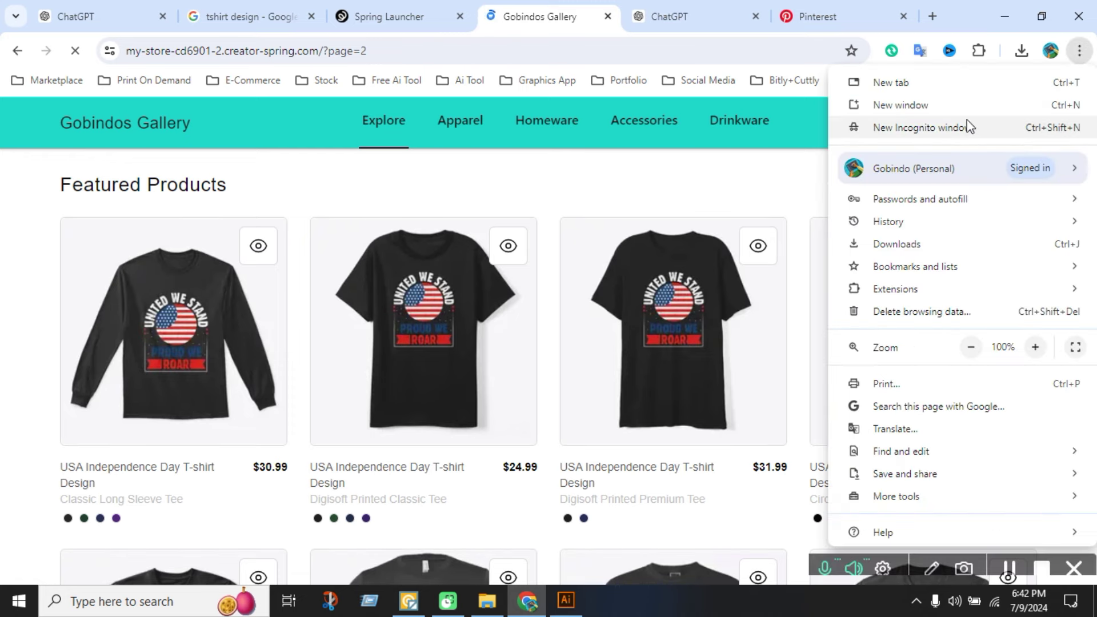
{"action": "left_click", "coordinate": [958, 123]}
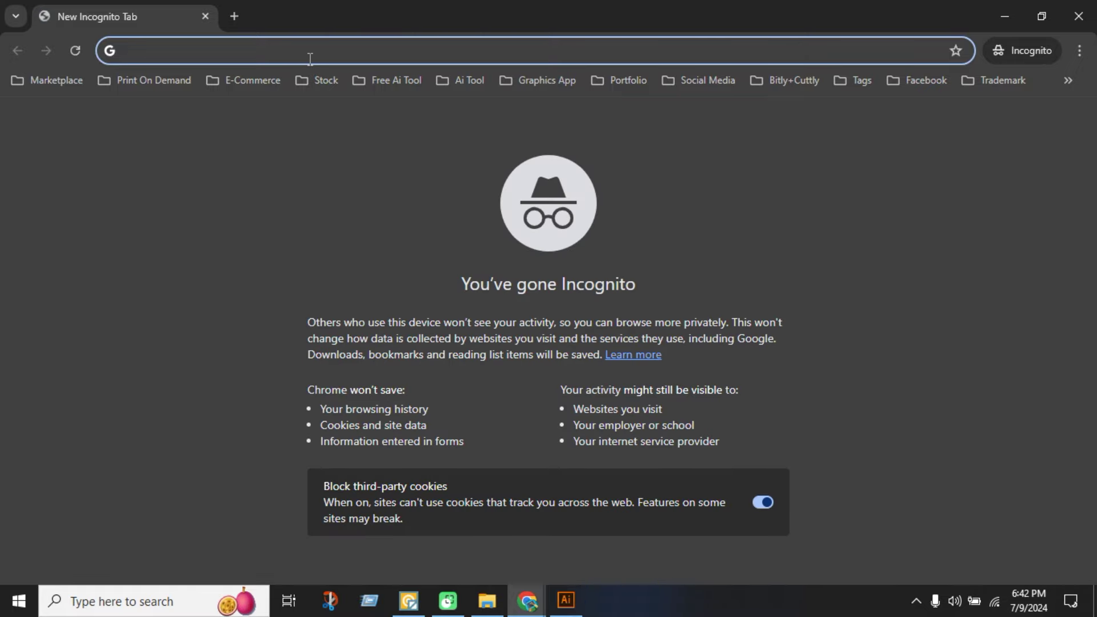
{"action": "type", "text": "https://my-store-cd6901-2.creator-spring.com/listing/best-typography-t-sh-july-2024"}
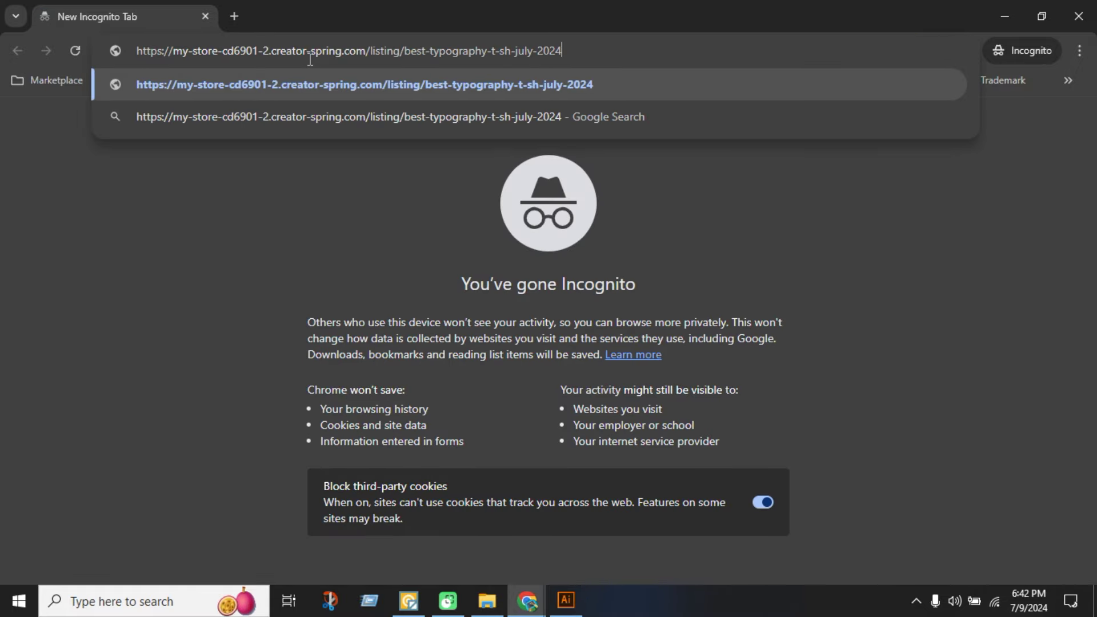
{"action": "key", "text": "Return"}
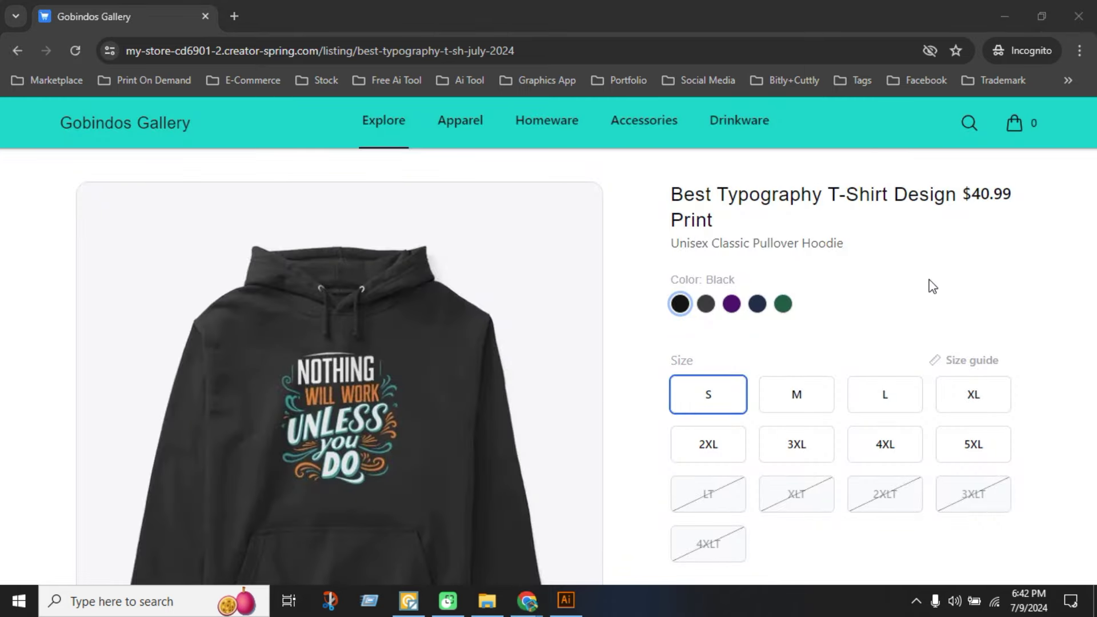
Check sizes M and L of the Unisex Classic Pullover Hoodie and examine the other products with this design.
{"action": "left_click", "coordinate": [794, 401]}
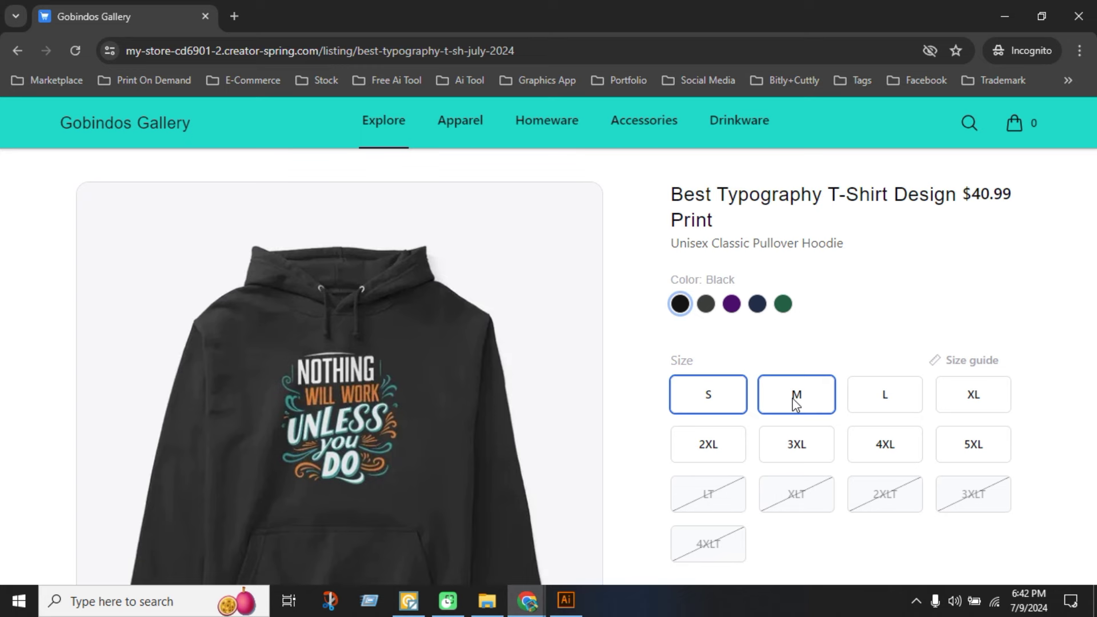
{"action": "left_click", "coordinate": [884, 405]}
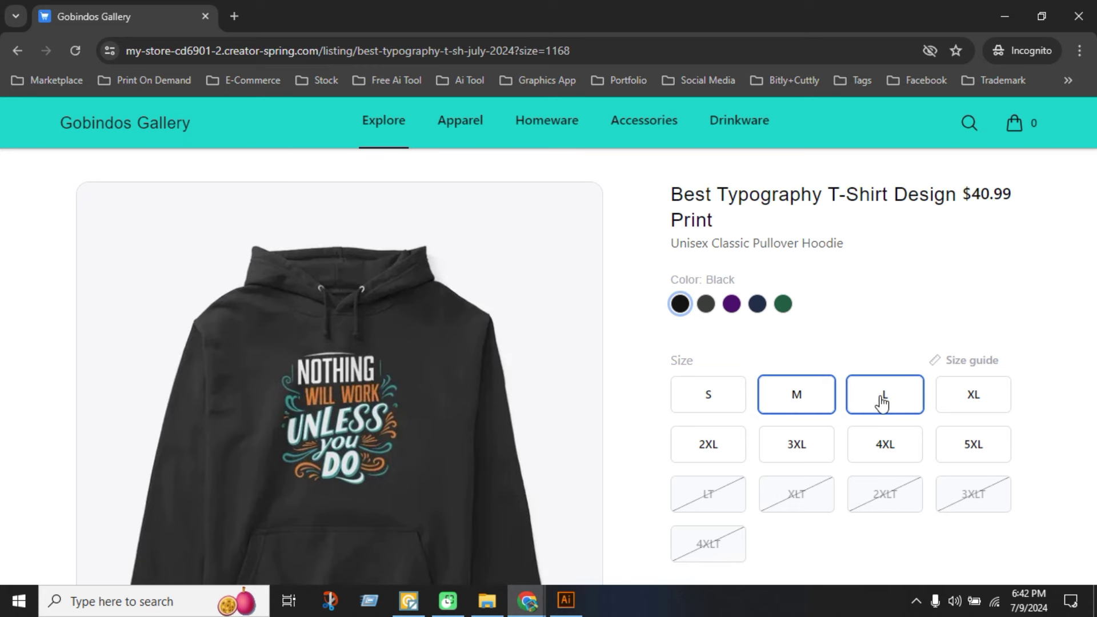
{"action": "scroll", "coordinate": [806, 276], "scroll_direction": "down", "scroll_amount": 4}
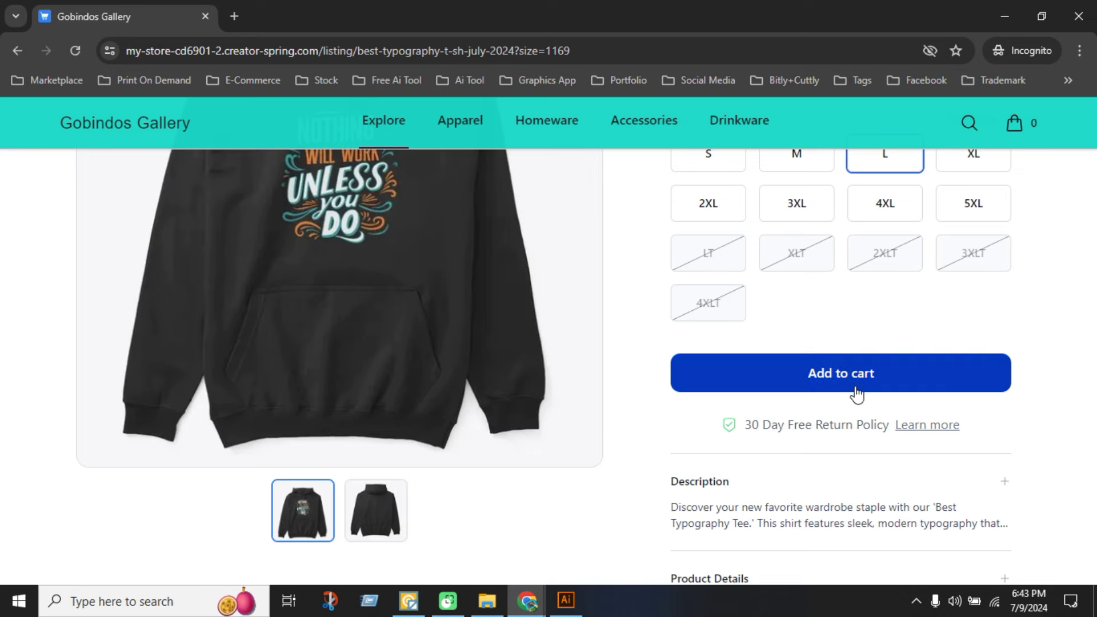
{"action": "scroll", "coordinate": [527, 409], "scroll_direction": "down", "scroll_amount": 7}
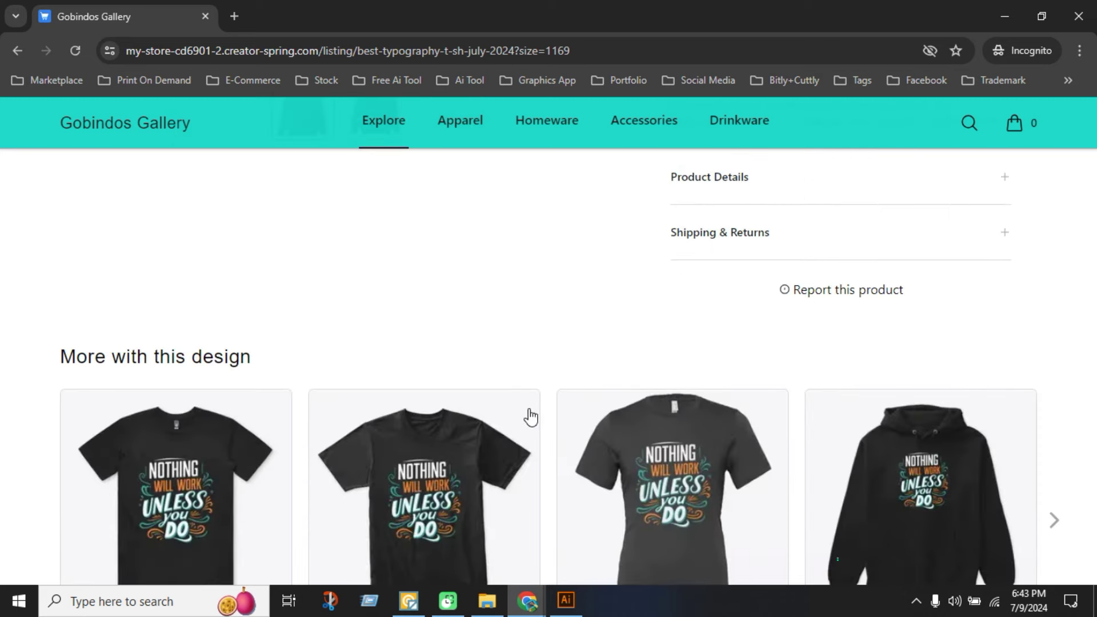
{"action": "scroll", "coordinate": [531, 417], "scroll_direction": "down", "scroll_amount": 4}
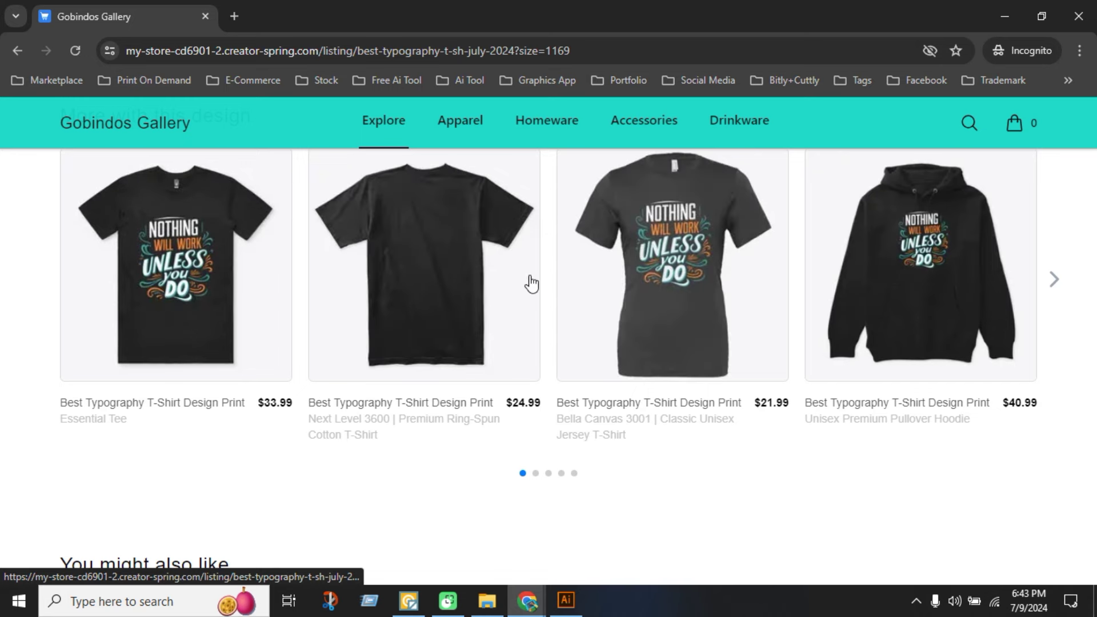
Open the Bella Canvas 3001 Classic Unisex Jersey T-Shirt and check its Team Navy colour option.
{"action": "left_click", "coordinate": [714, 375]}
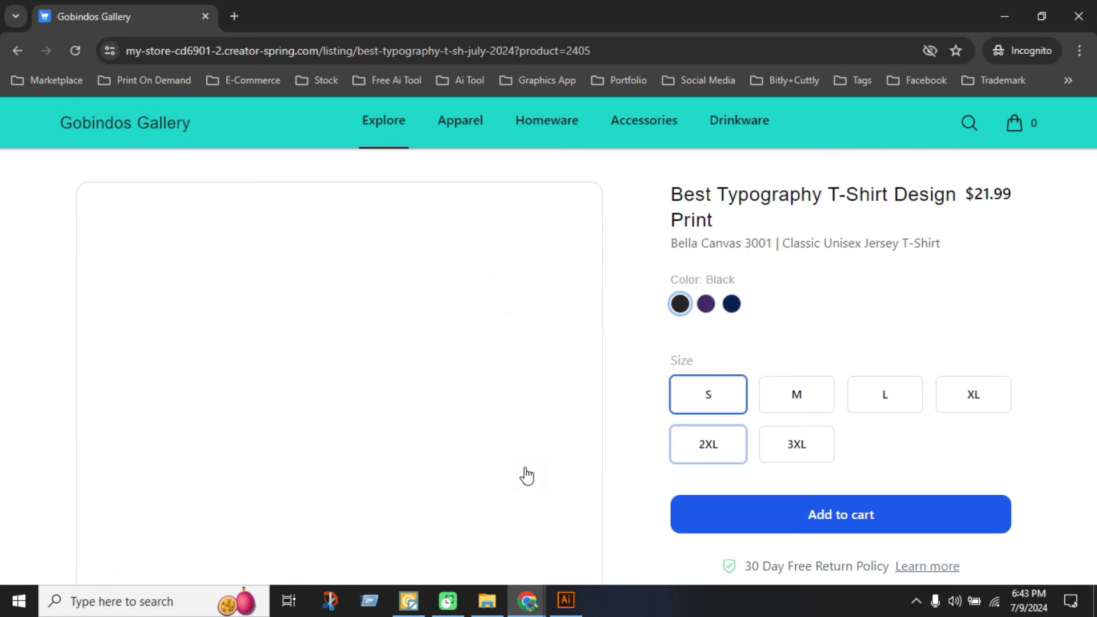
{"action": "scroll", "coordinate": [461, 448], "scroll_direction": "down", "scroll_amount": 1}
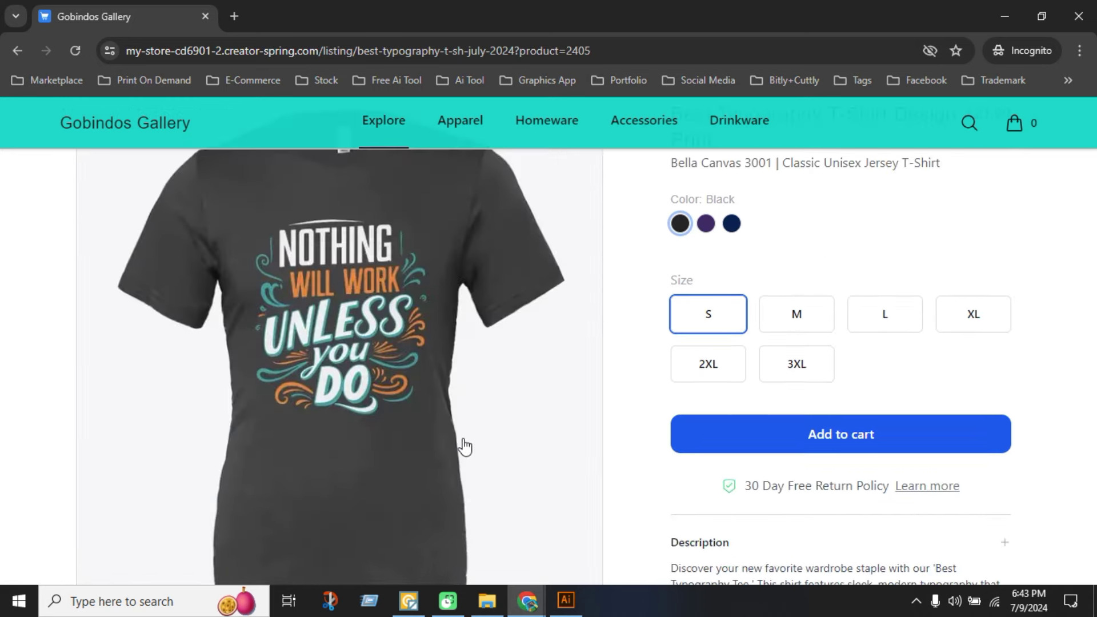
{"action": "left_click", "coordinate": [732, 227]}
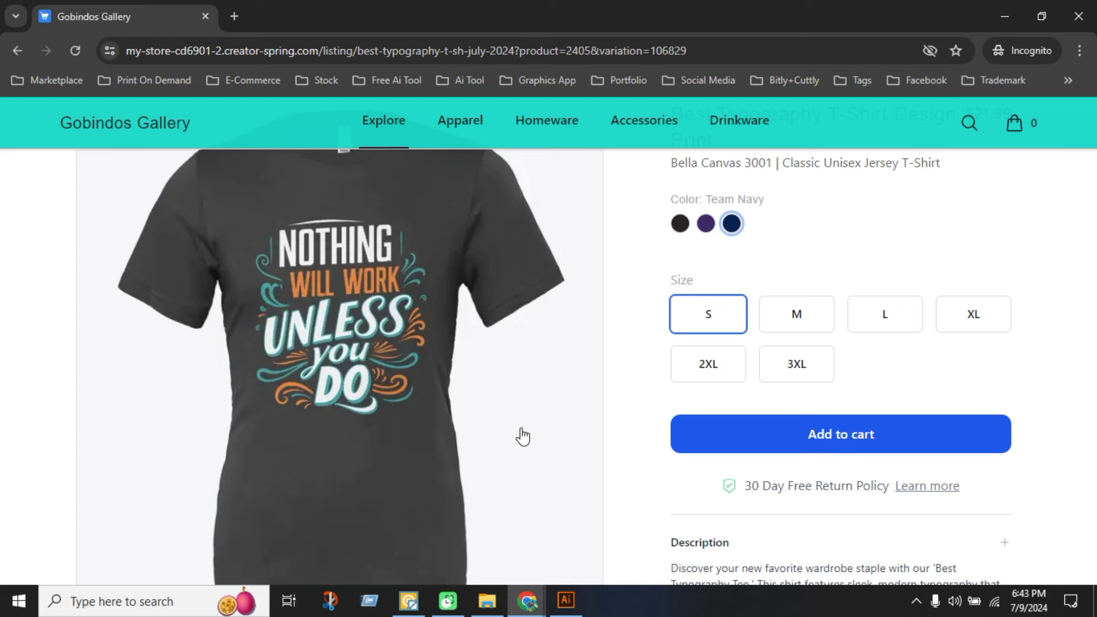
{"action": "scroll", "coordinate": [523, 437], "scroll_direction": "down", "scroll_amount": 12}
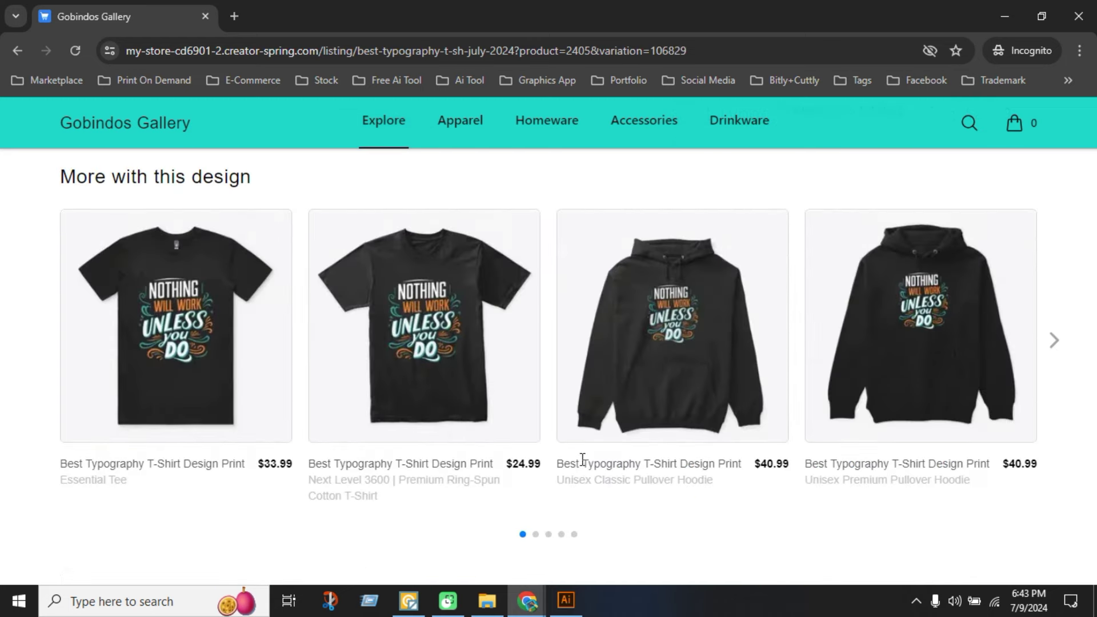
Open the Next Level 3600 Premium Ring-Spun Cotton T-Shirt from the products with this design.
{"action": "left_click", "coordinate": [448, 373]}
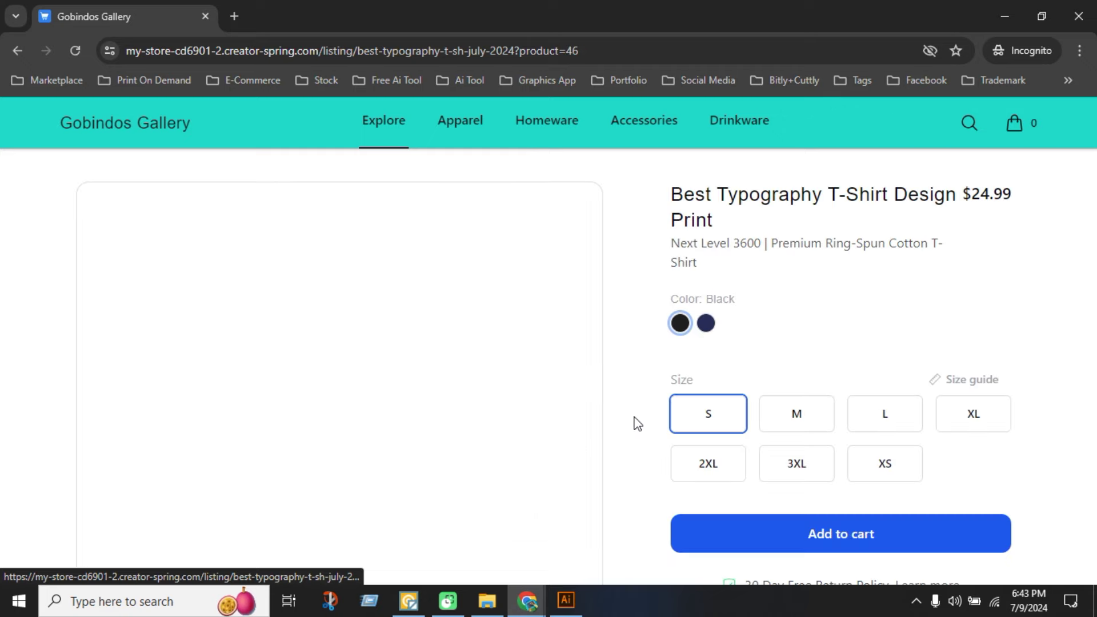
{"action": "scroll", "coordinate": [580, 436], "scroll_direction": "down", "scroll_amount": 3}
{"action": "scroll", "coordinate": [477, 433], "scroll_direction": "up", "scroll_amount": 1}
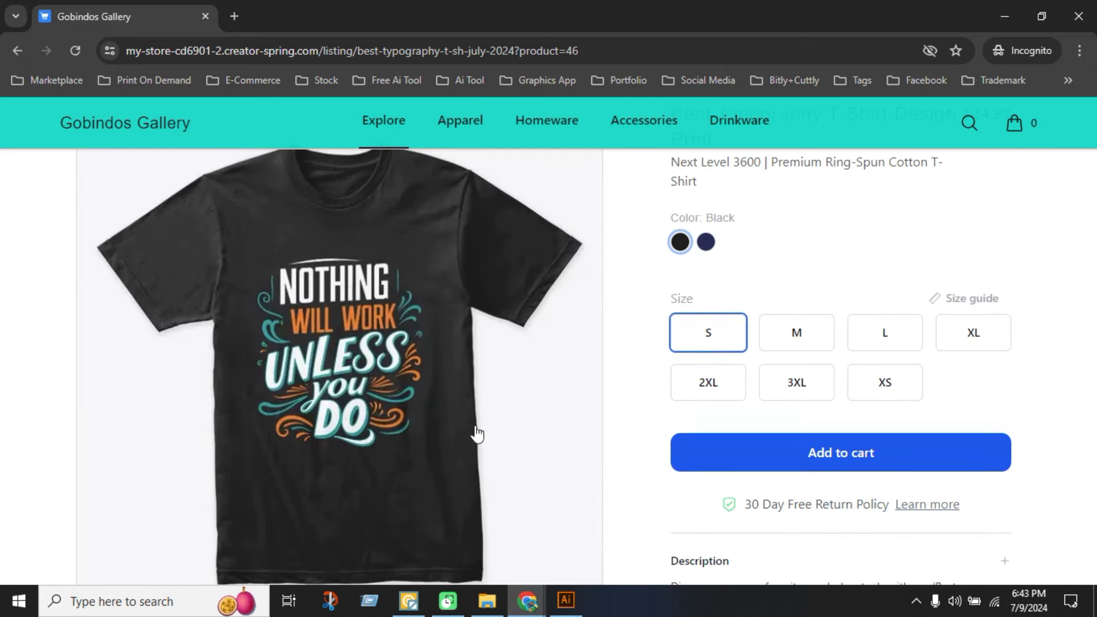
Copy the front mockup image of the black Next Level 3600 T-shirt.
{"action": "right_click", "coordinate": [320, 368]}
{"action": "left_click", "coordinate": [361, 431]}
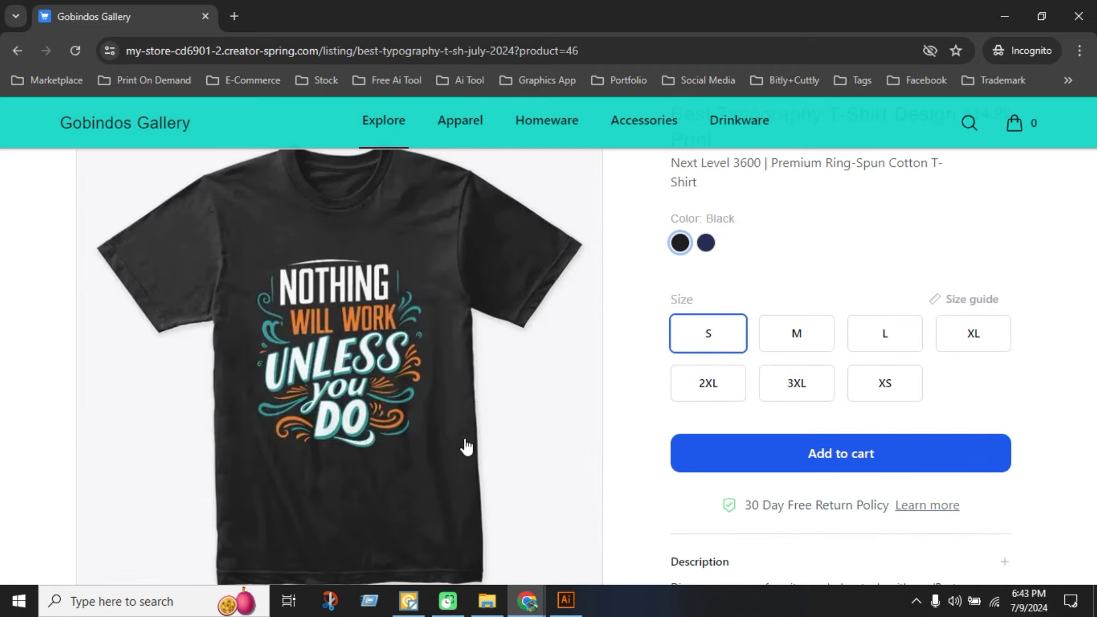
{"action": "right_click", "coordinate": [344, 346]}
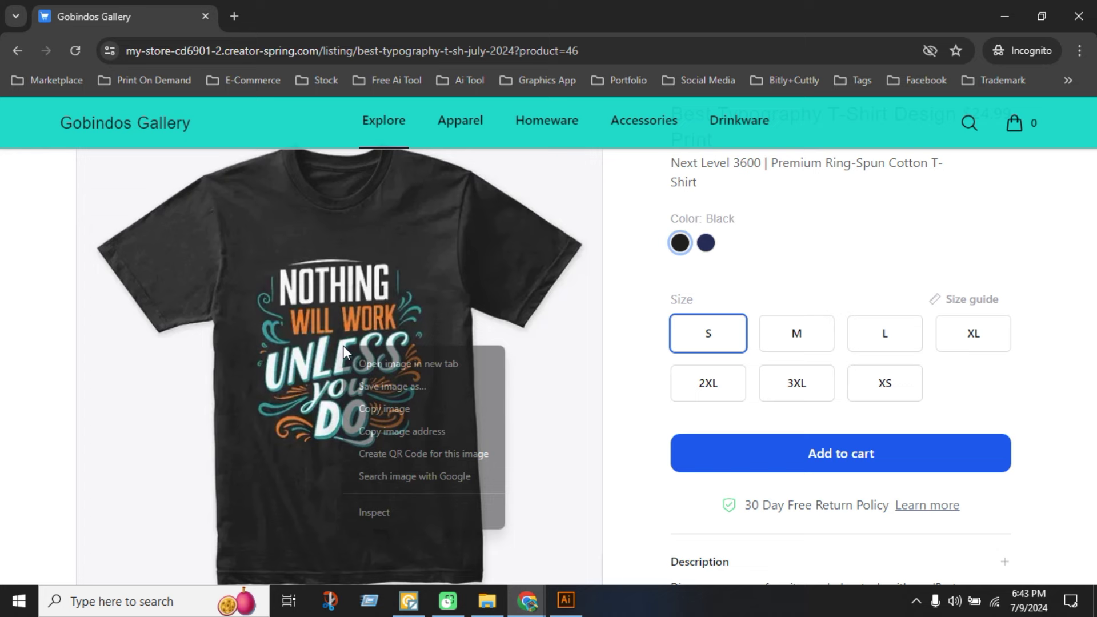
{"action": "left_click", "coordinate": [390, 406]}
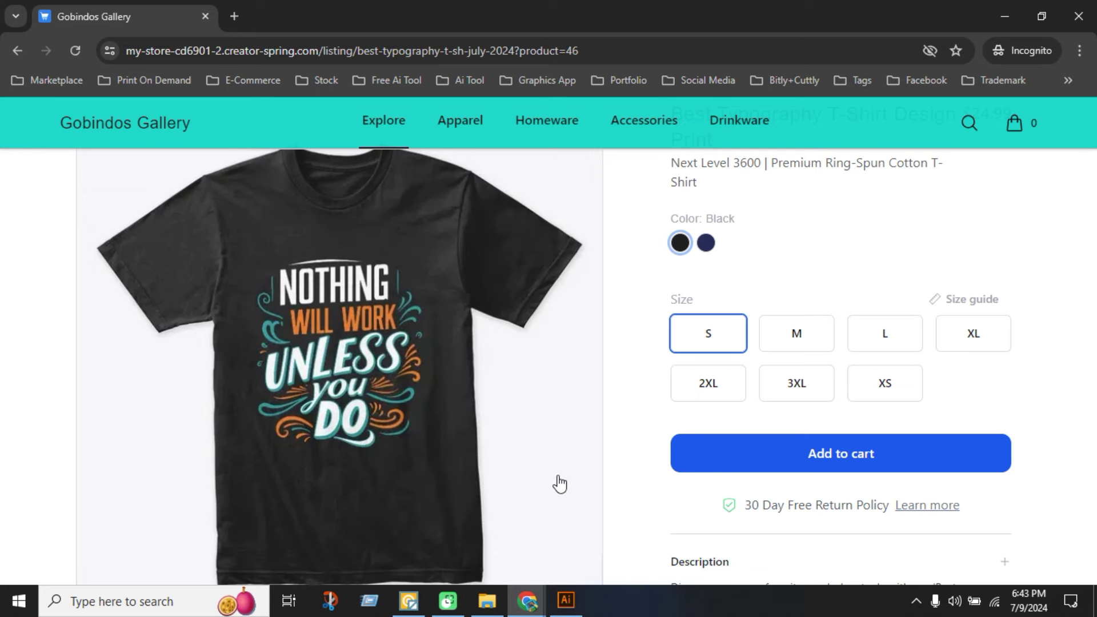
{"action": "left_click", "coordinate": [522, 606]}
{"action": "left_click", "coordinate": [454, 551]}
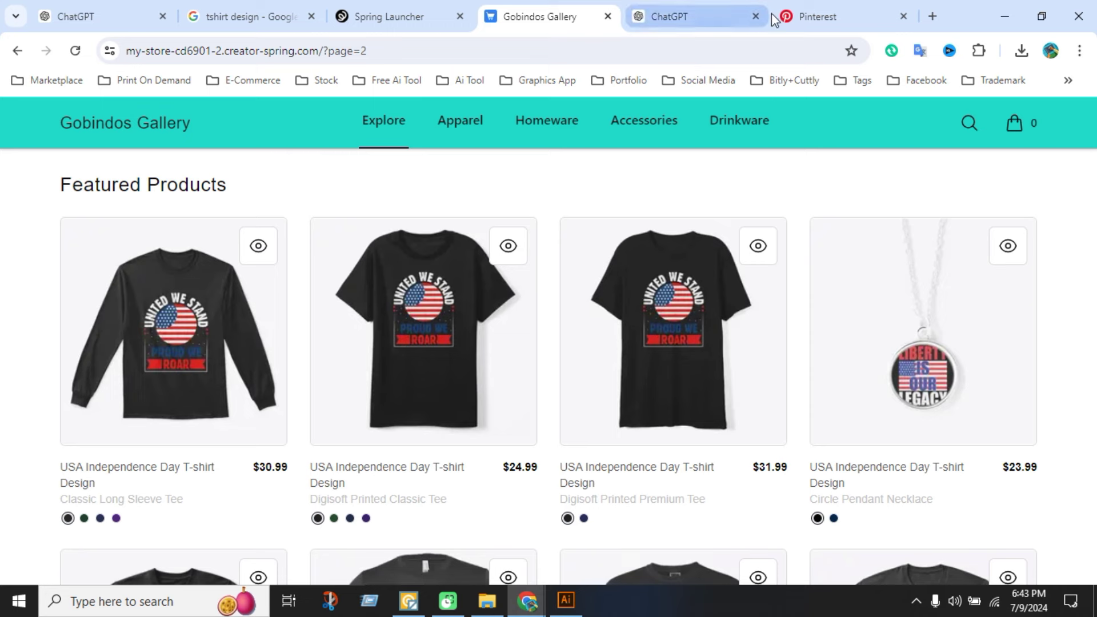
{"action": "left_click", "coordinate": [800, 13]}
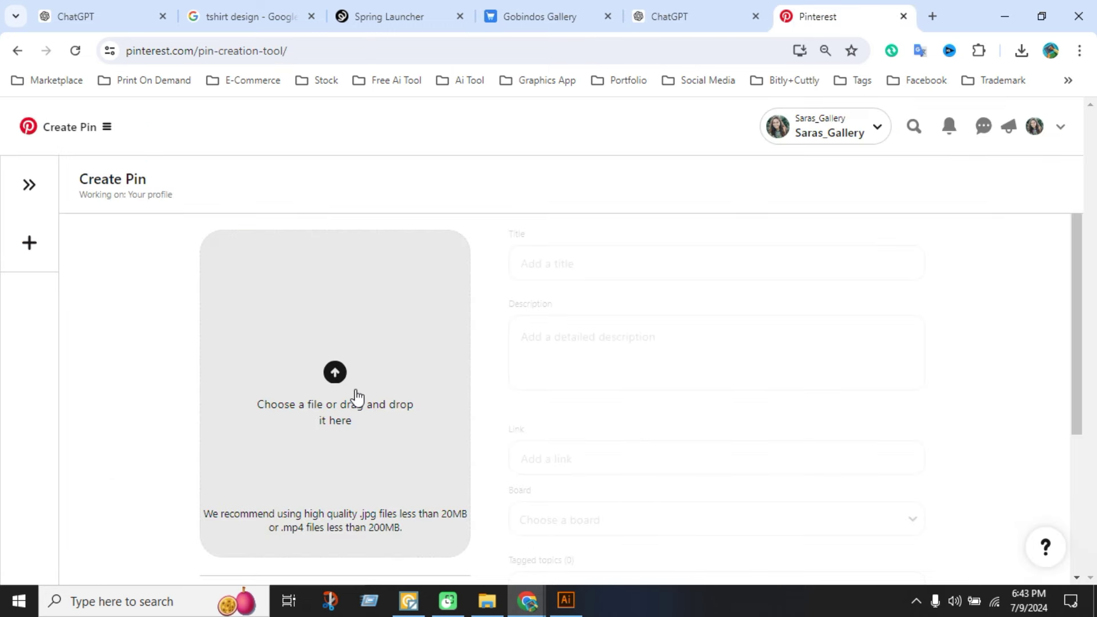
{"action": "left_click", "coordinate": [355, 394]}
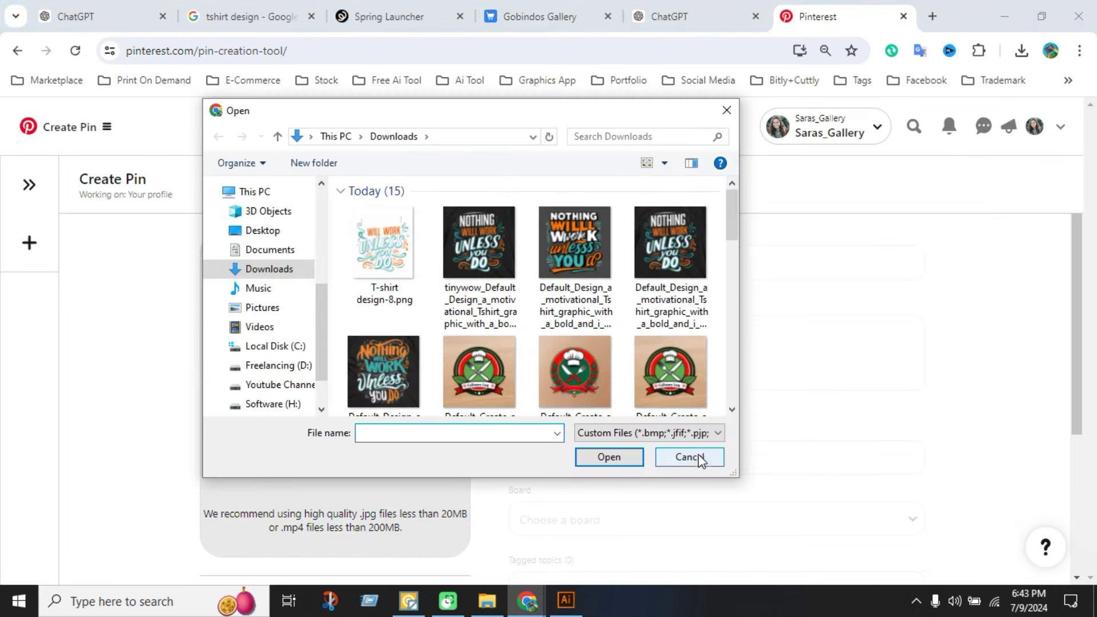
{"action": "left_click", "coordinate": [697, 455]}
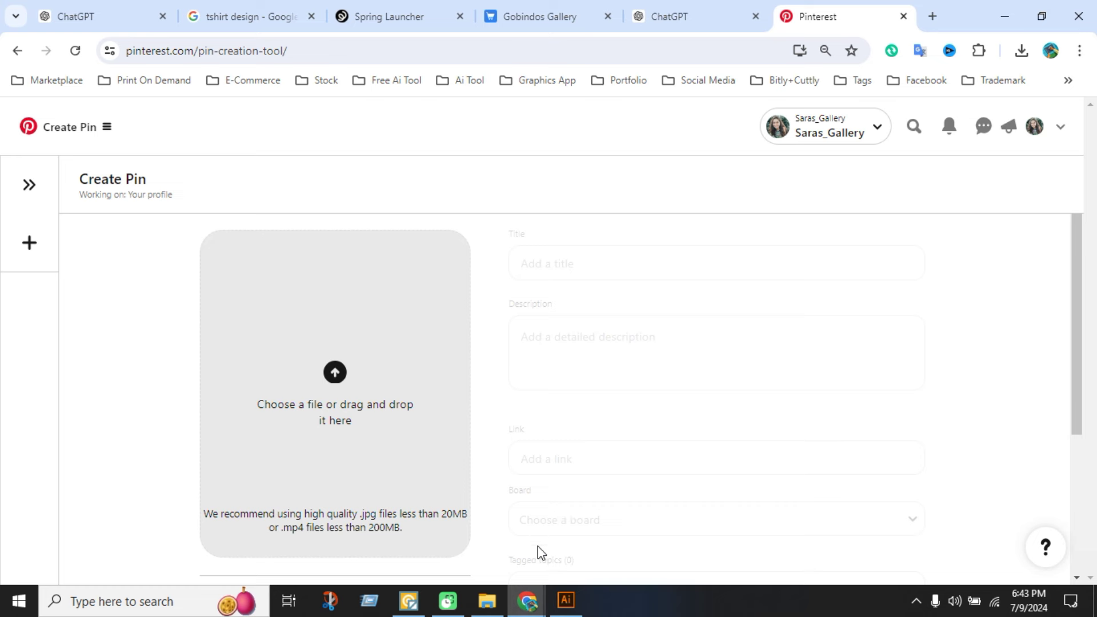
{"action": "left_click", "coordinate": [537, 611]}
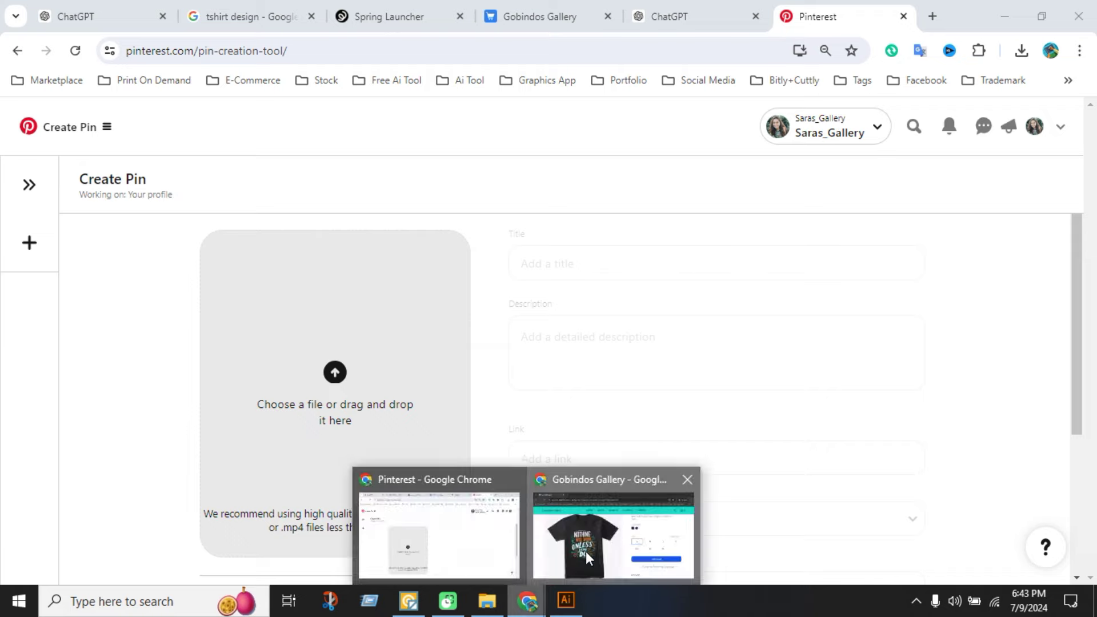
{"action": "left_click", "coordinate": [585, 551]}
{"action": "right_click", "coordinate": [425, 361]}
{"action": "left_click", "coordinate": [458, 401]}
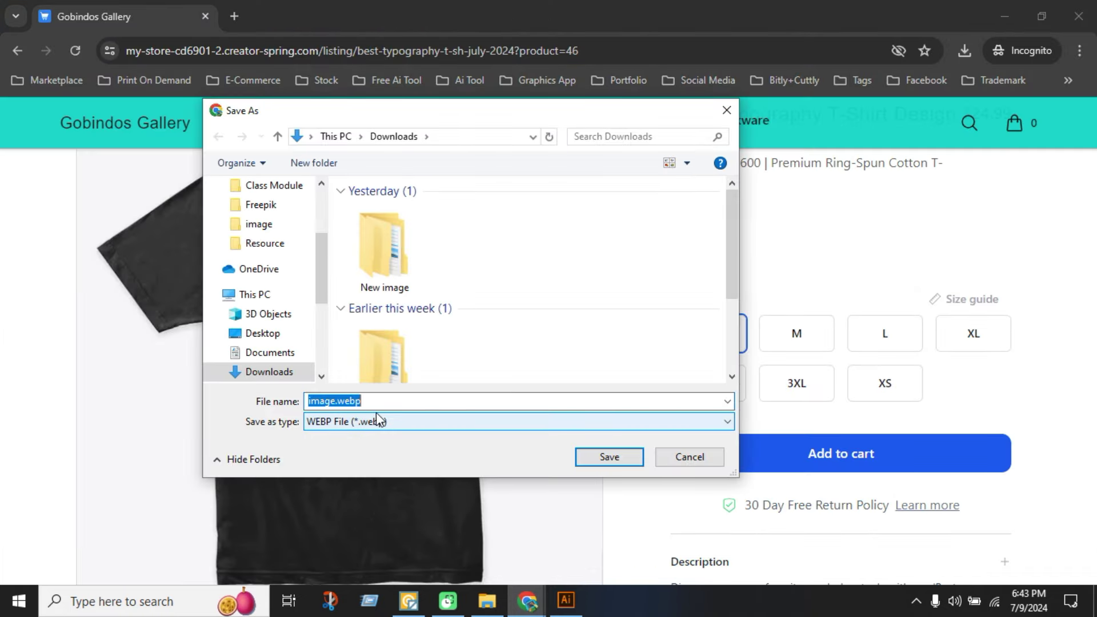
{"action": "left_click", "coordinate": [678, 455]}
{"action": "scroll", "coordinate": [457, 400], "scroll_direction": "down", "scroll_amount": 1}
{"action": "scroll", "coordinate": [411, 392], "scroll_direction": "up", "scroll_amount": 1}
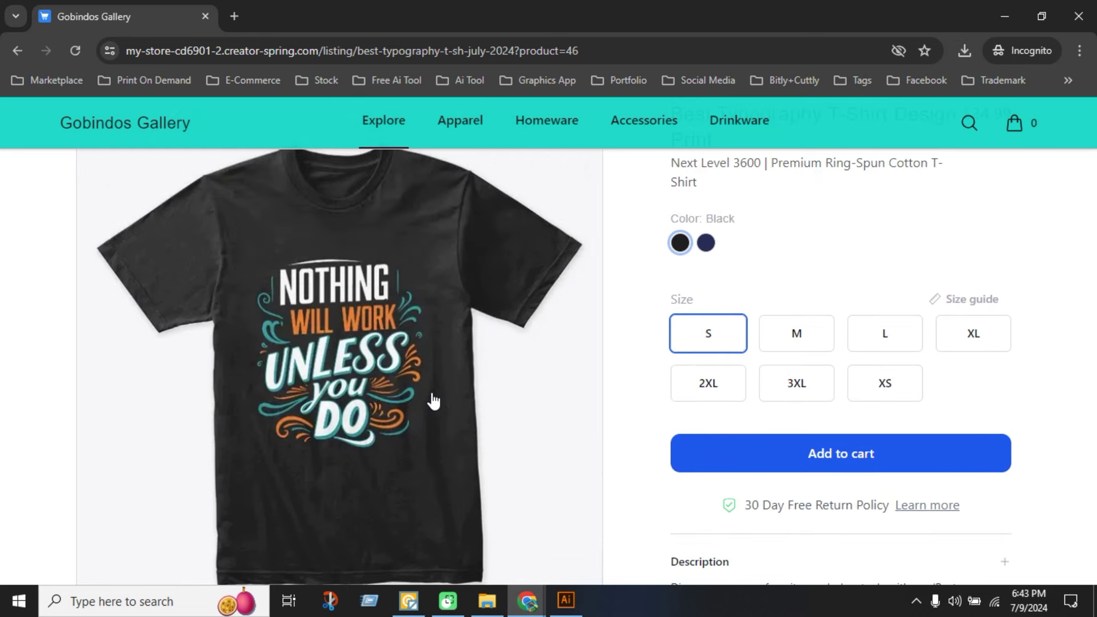
Reduce the listing page to 80% zoom and capture the black T-shirt's front mockup as a rectangular snip in Snip & Sketch.
{"action": "key", "text": "ctrl+minus"}
{"action": "key", "text": "ctrl+minus"}
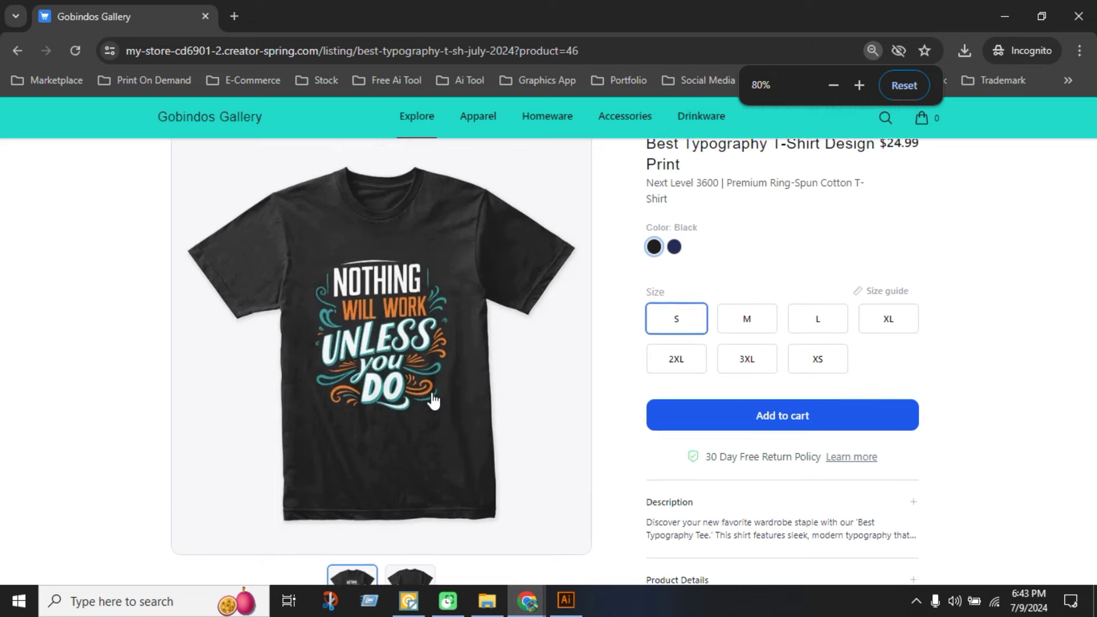
{"action": "scroll", "coordinate": [433, 402], "scroll_direction": "up", "scroll_amount": 1}
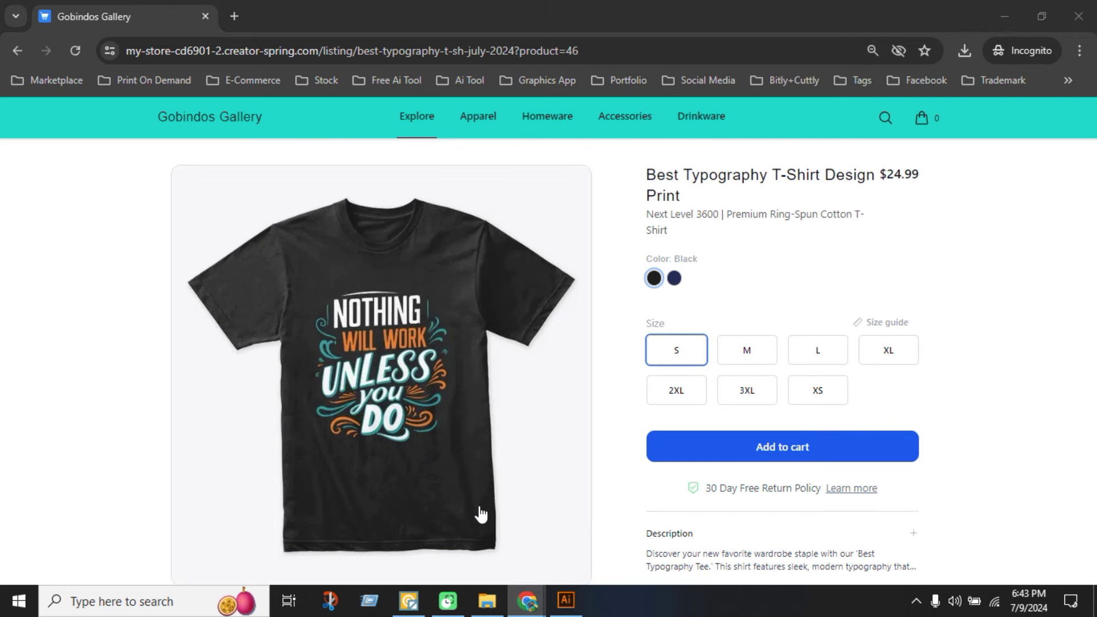
{"action": "key", "text": "super+1"}
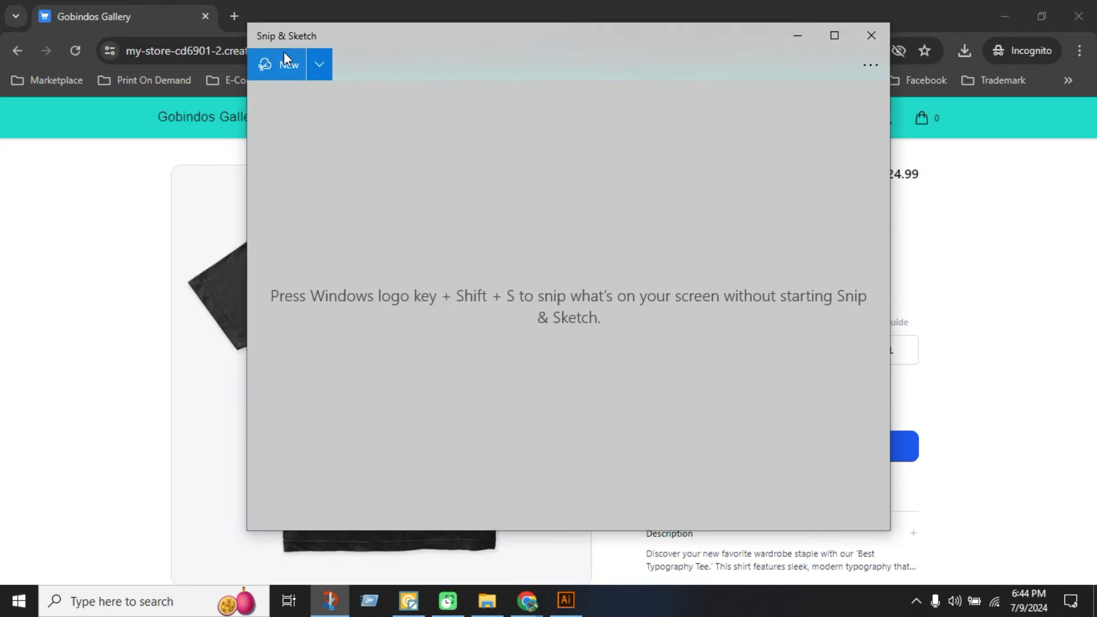
{"action": "left_click", "coordinate": [284, 51]}
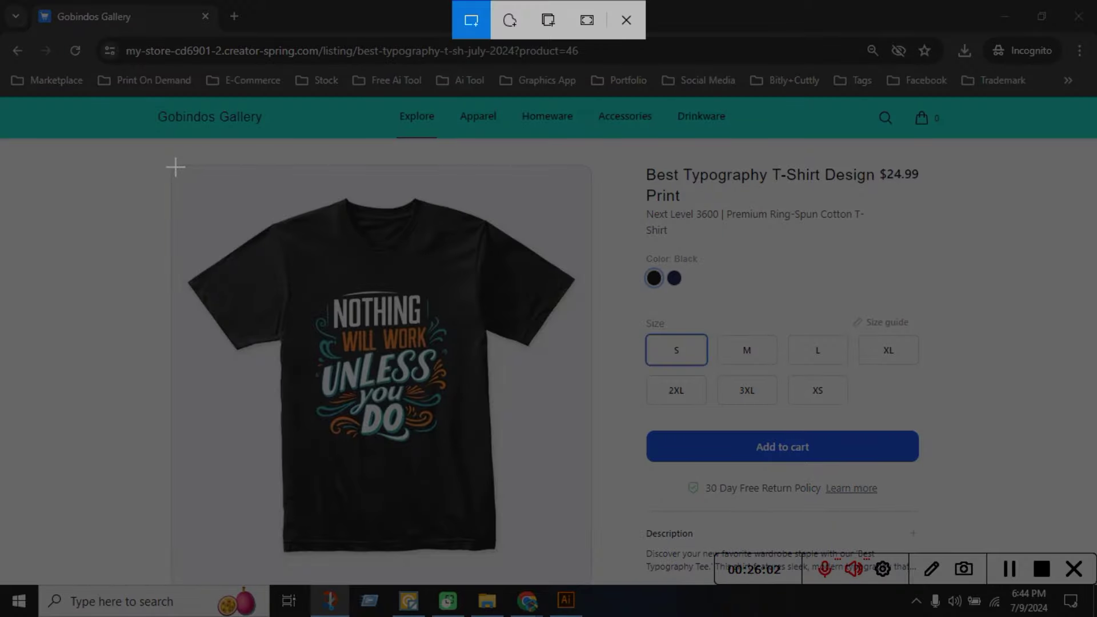
{"action": "left_click_drag", "start_coordinate": [177, 170], "coordinate": [584, 571]}
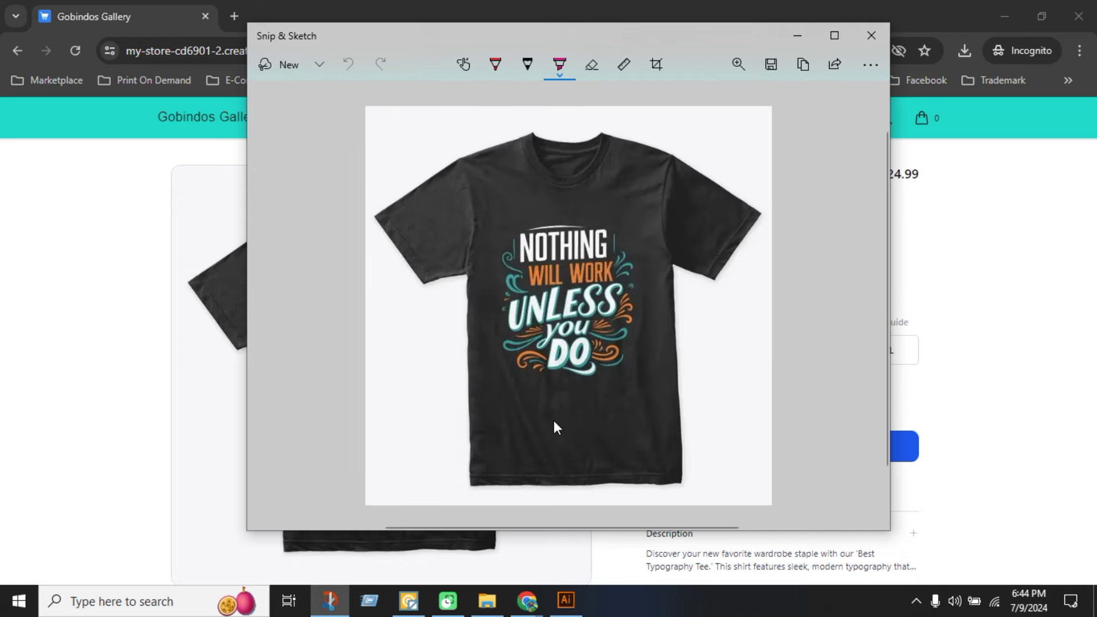
Save the snip as a PNG named T-shirt in the Downloads folder and close Snip & Sketch.
{"action": "key", "text": "ctrl+s"}
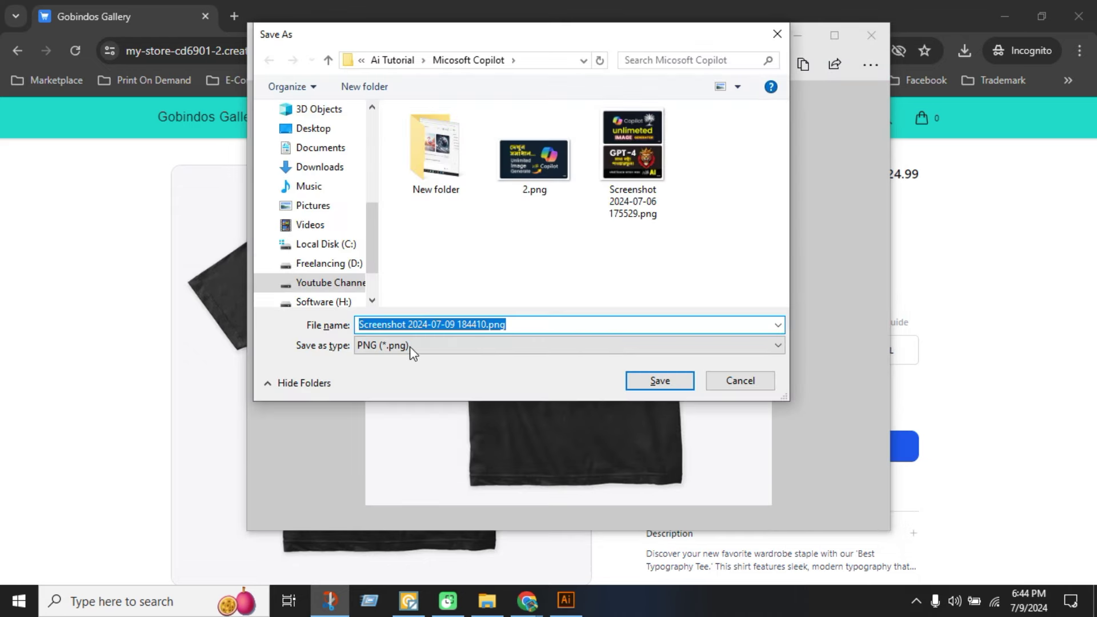
{"action": "left_click", "coordinate": [319, 167]}
{"action": "left_click", "coordinate": [531, 325]}
{"action": "type", "text": "T"}
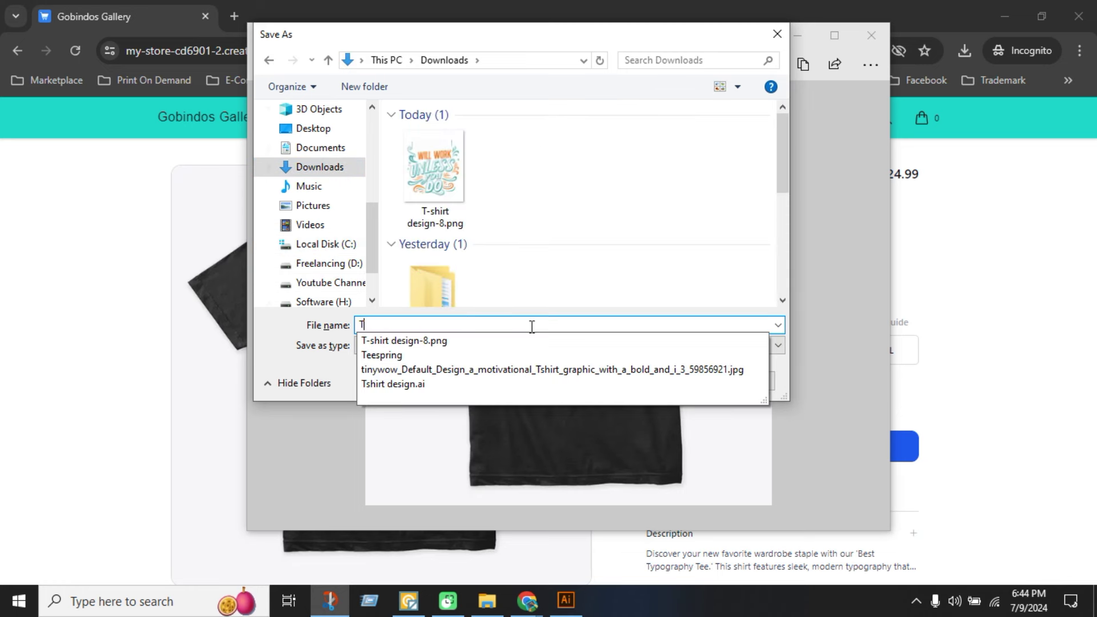
{"action": "type", "text": "-shirt"}
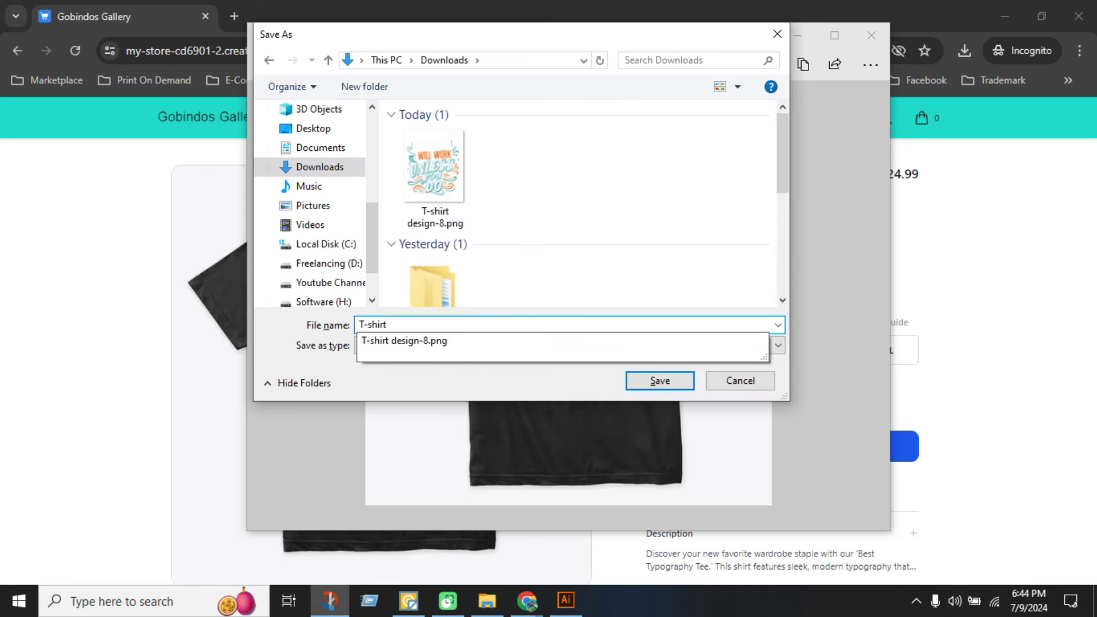
{"action": "left_click", "coordinate": [668, 379]}
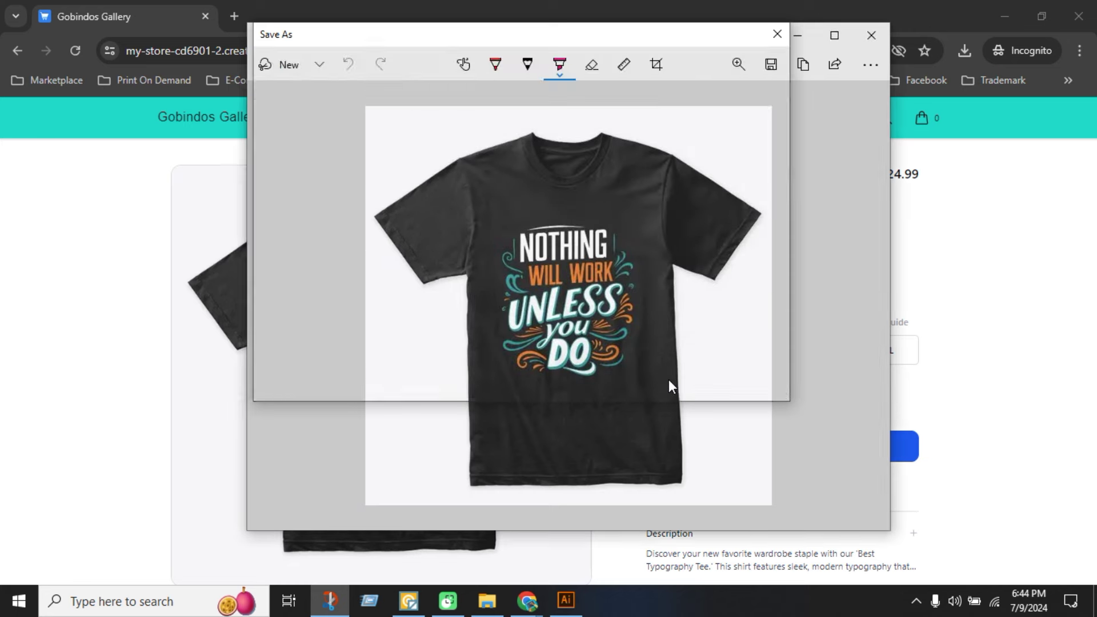
{"action": "left_click", "coordinate": [870, 36]}
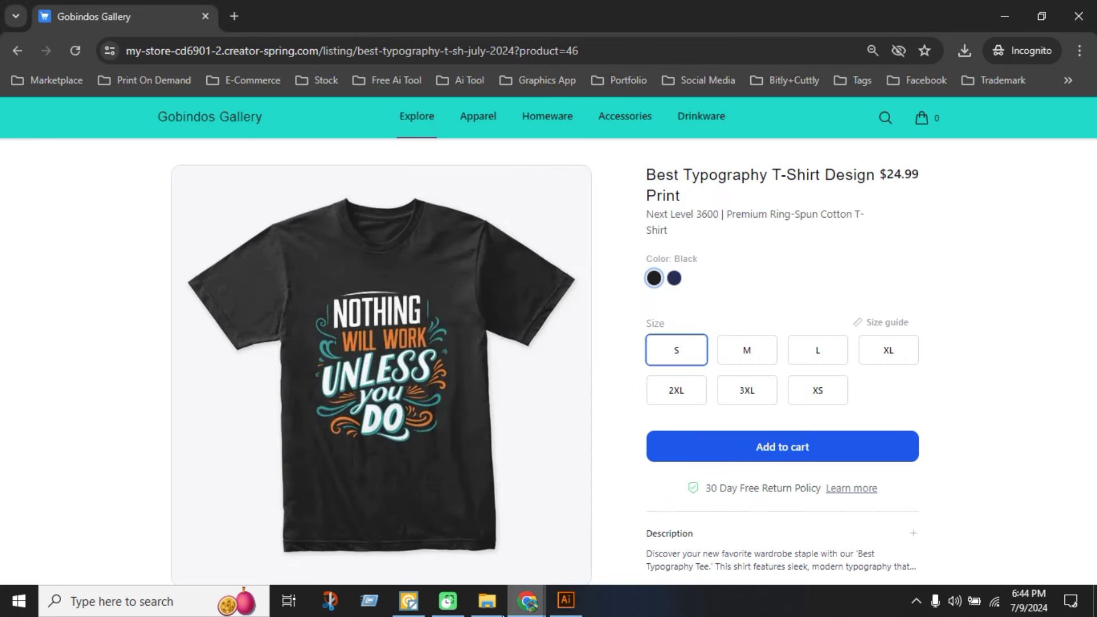
Switch to the Pinterest window and upload T-shirt.png from Downloads as the new pin's image.
{"action": "mouse_move", "coordinate": [526, 600]}
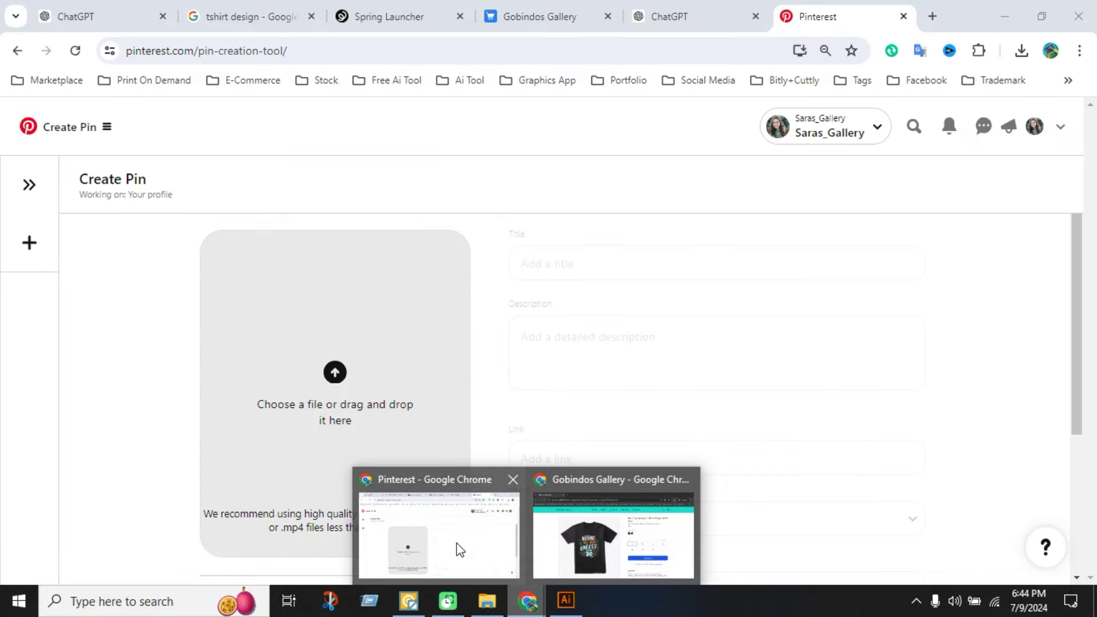
{"action": "left_click", "coordinate": [474, 548]}
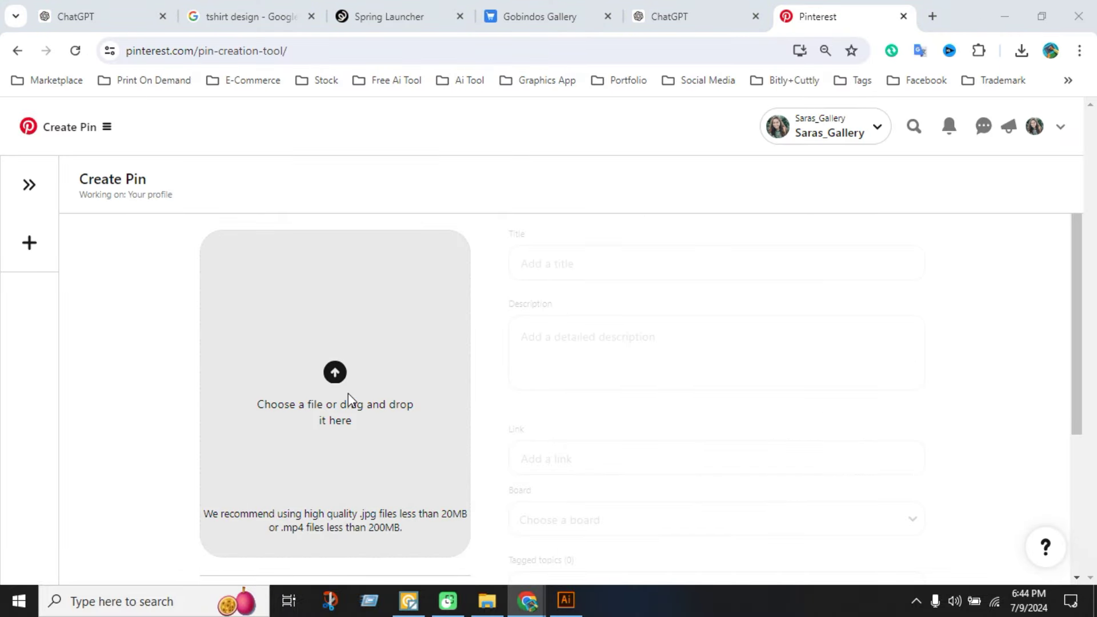
{"action": "left_click", "coordinate": [348, 393]}
{"action": "left_click", "coordinate": [390, 286]}
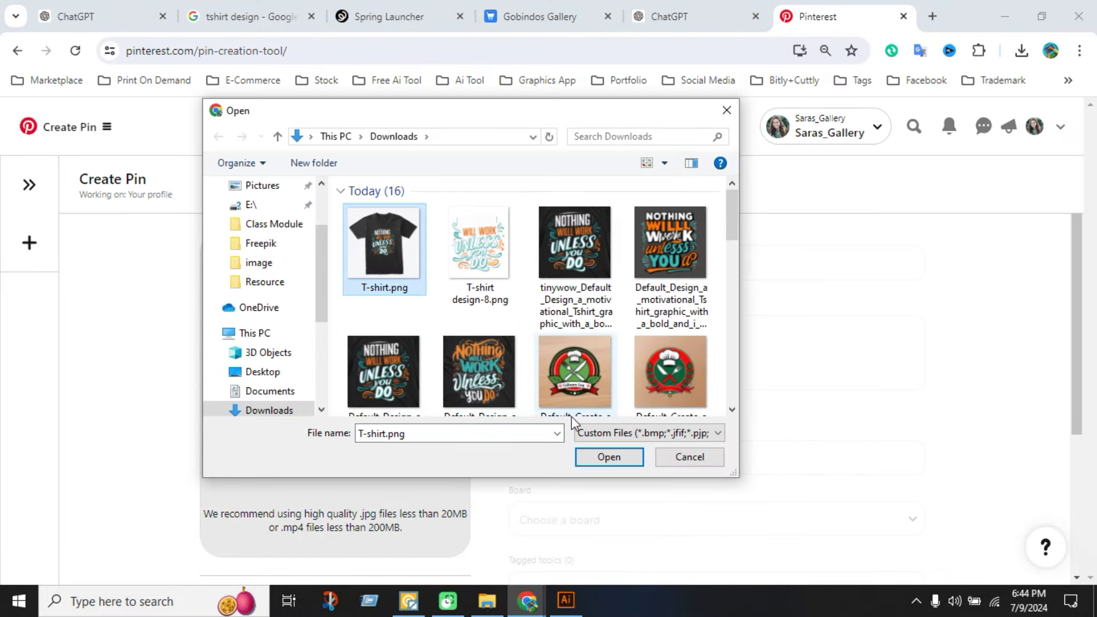
{"action": "left_click", "coordinate": [595, 457]}
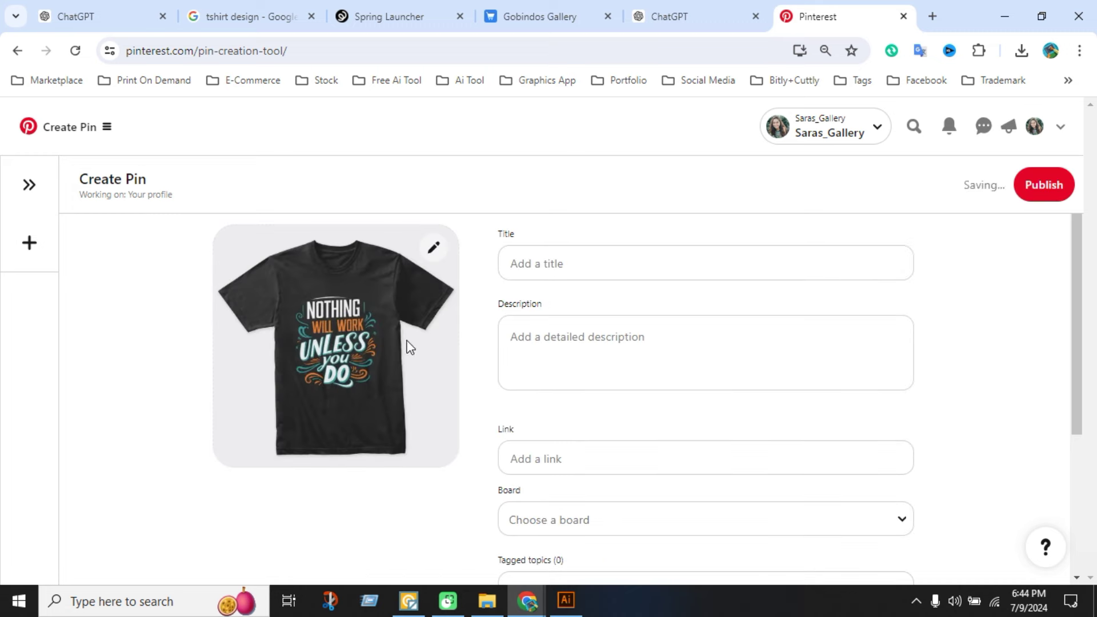
Copy the title "Best Typography T-Shirt Design Print" from the Spring listing into the Pinterest pin's title.
{"action": "left_click", "coordinate": [540, 258]}
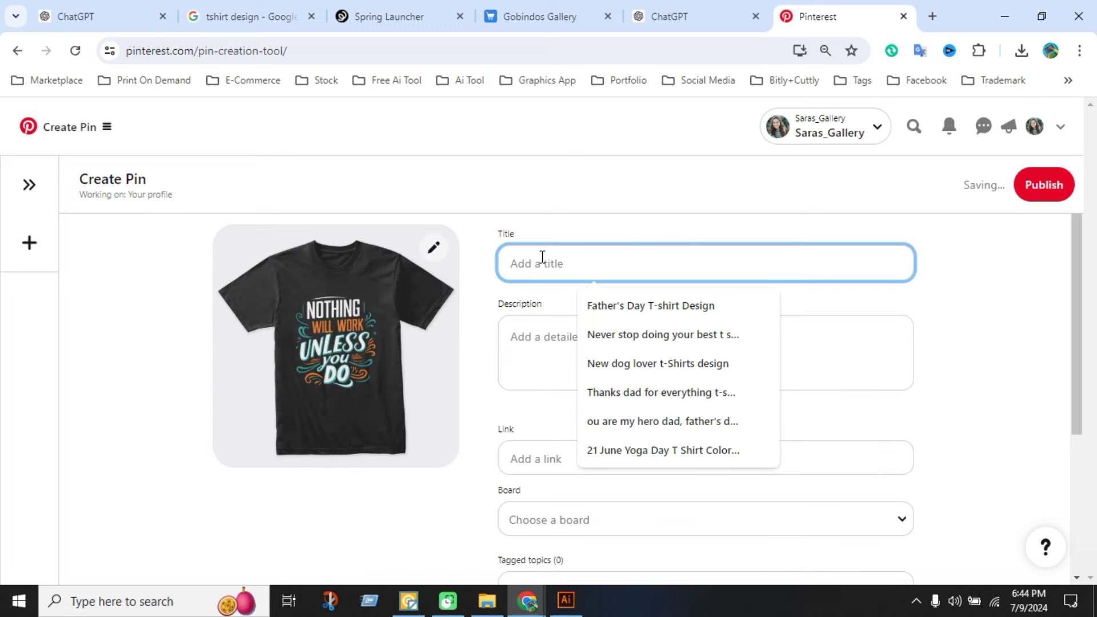
{"action": "mouse_move", "coordinate": [527, 600]}
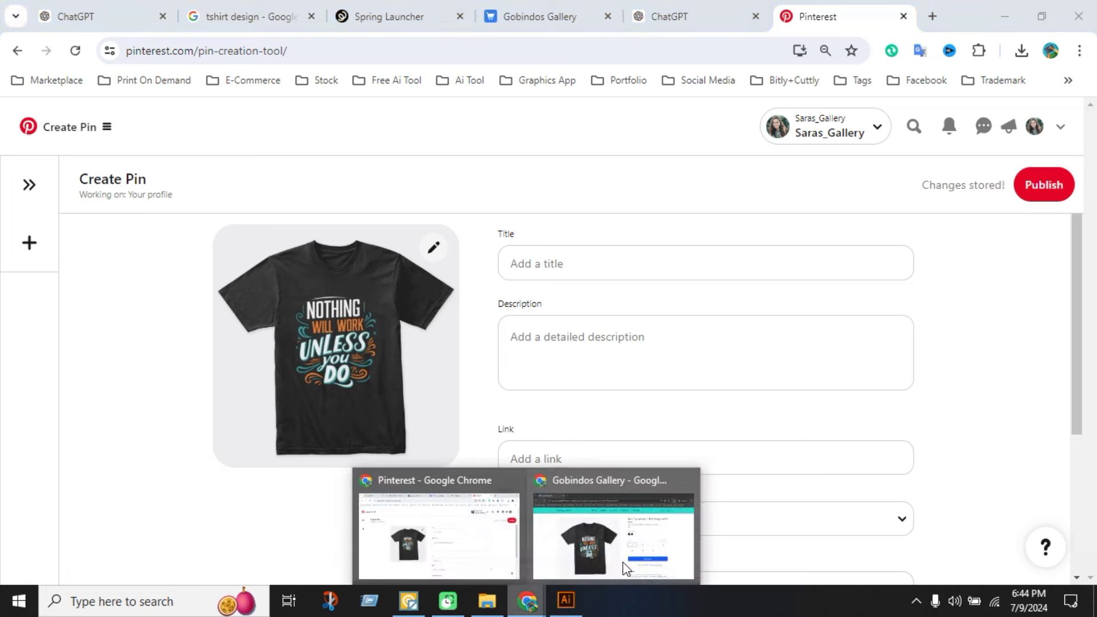
{"action": "left_click", "coordinate": [623, 562]}
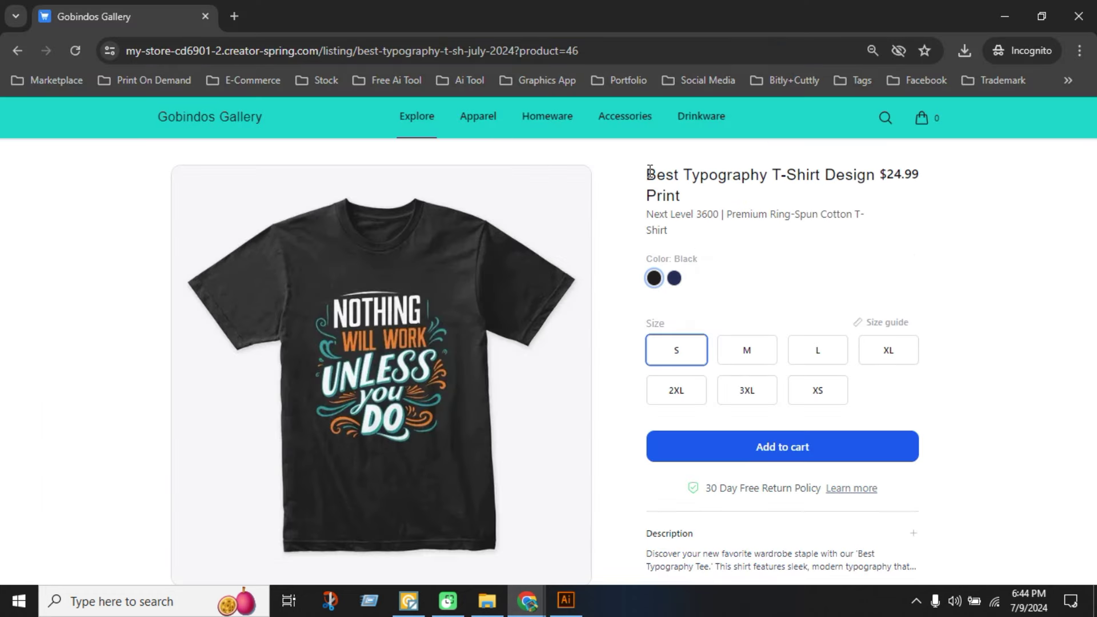
{"action": "left_click_drag", "start_coordinate": [650, 170], "coordinate": [683, 200]}
{"action": "key", "text": "ctrl+c"}
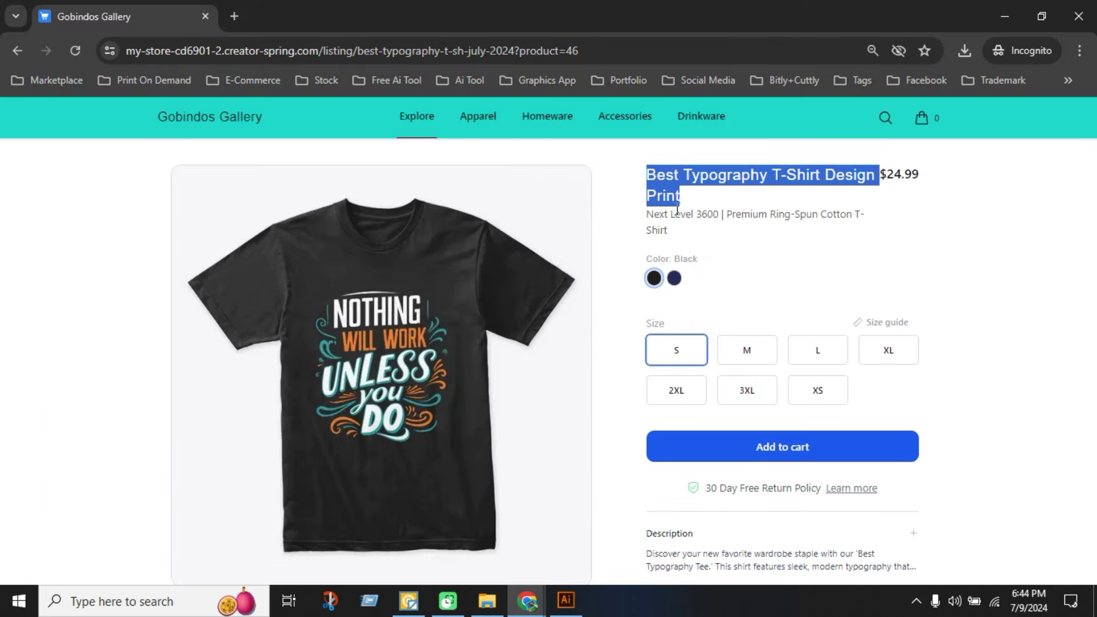
{"action": "left_click", "coordinate": [527, 600]}
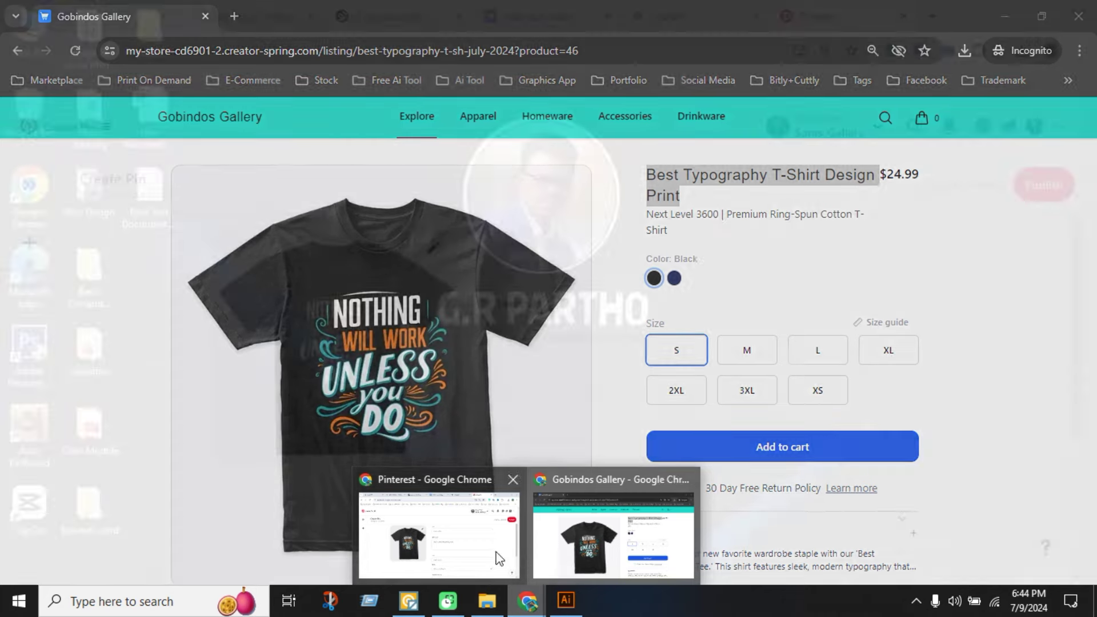
{"action": "left_click", "coordinate": [498, 557]}
{"action": "left_click", "coordinate": [606, 269]}
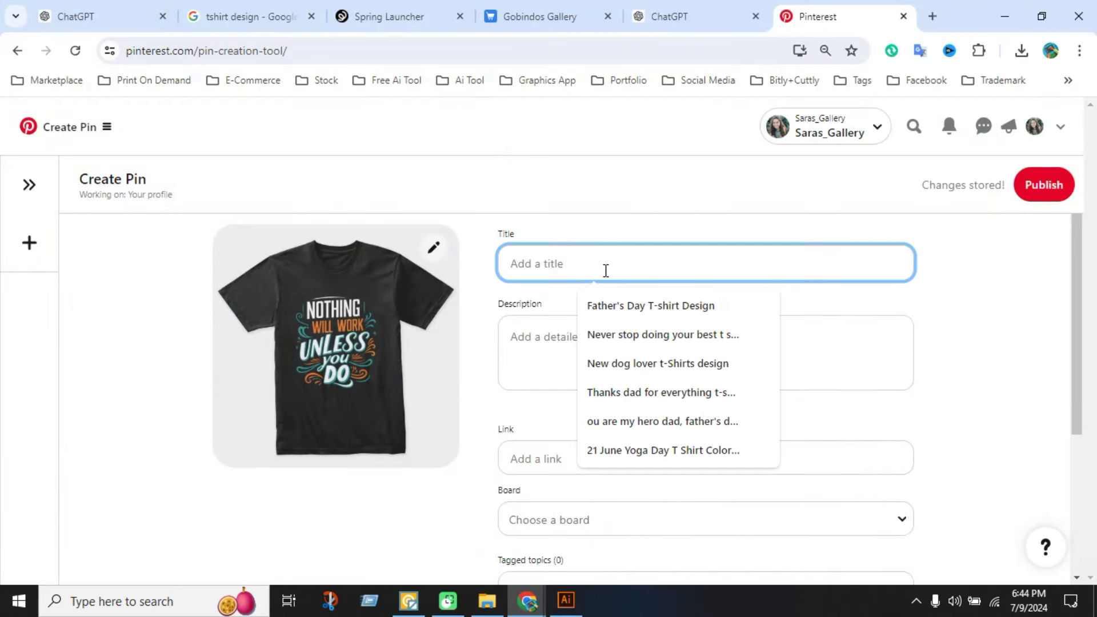
{"action": "key", "text": "ctrl+v"}
Expand the Spring listing's description and copy its full text into the Pinterest pin's description.
{"action": "left_click", "coordinate": [568, 348]}
{"action": "left_click", "coordinate": [534, 597]}
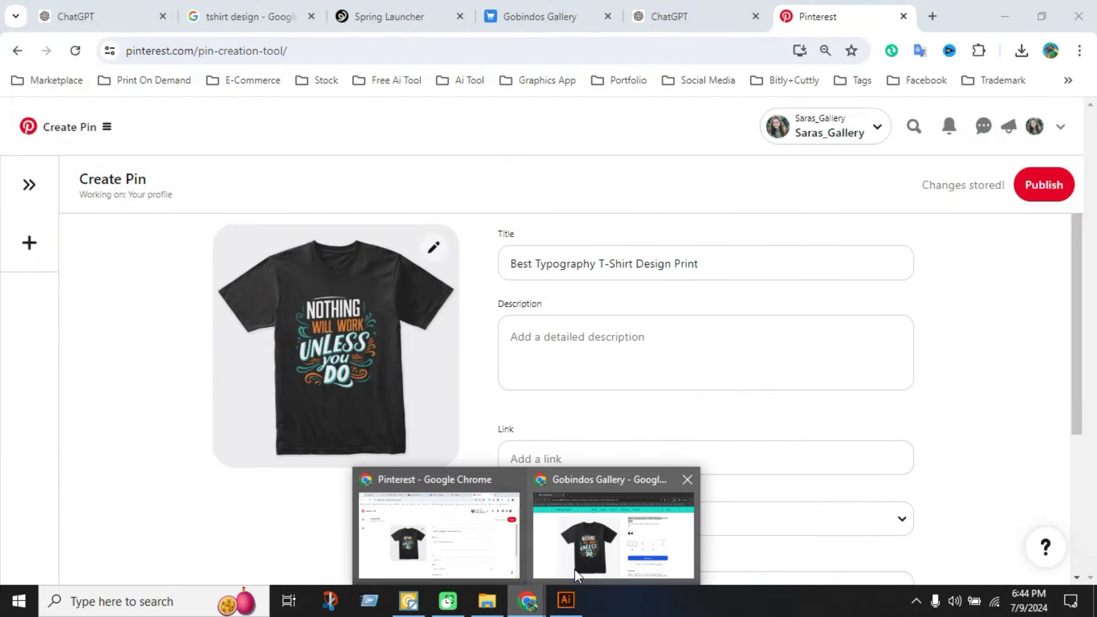
{"action": "left_click", "coordinate": [574, 569]}
{"action": "scroll", "coordinate": [759, 451], "scroll_direction": "down", "scroll_amount": 3}
{"action": "left_click", "coordinate": [914, 374]}
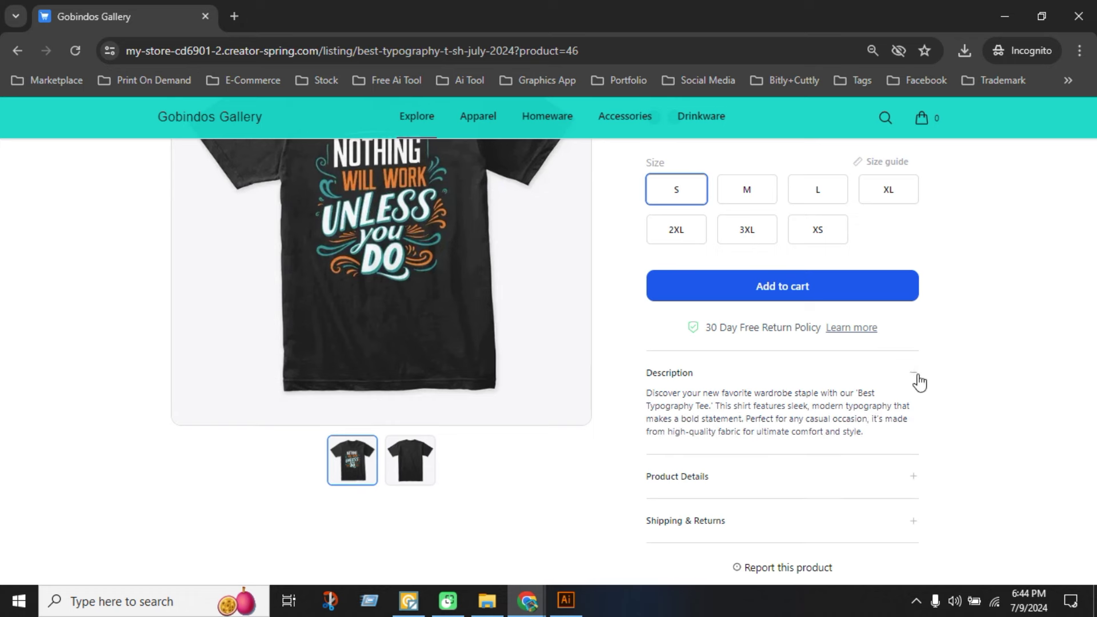
{"action": "left_click_drag", "start_coordinate": [650, 394], "coordinate": [863, 436]}
{"action": "key", "text": "ctrl+c"}
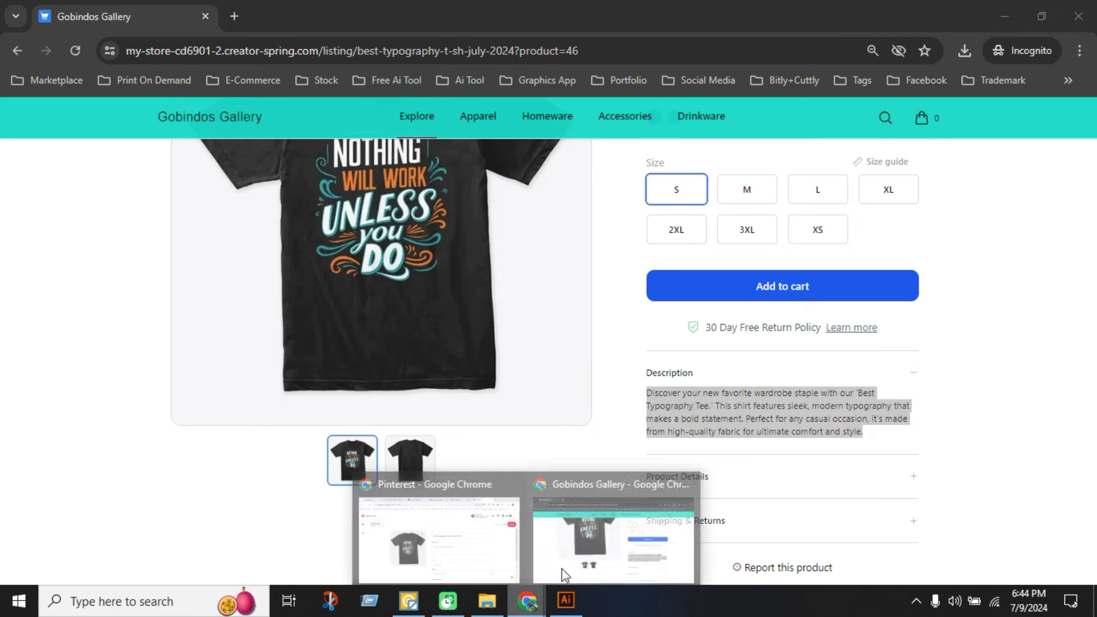
{"action": "left_click", "coordinate": [478, 568]}
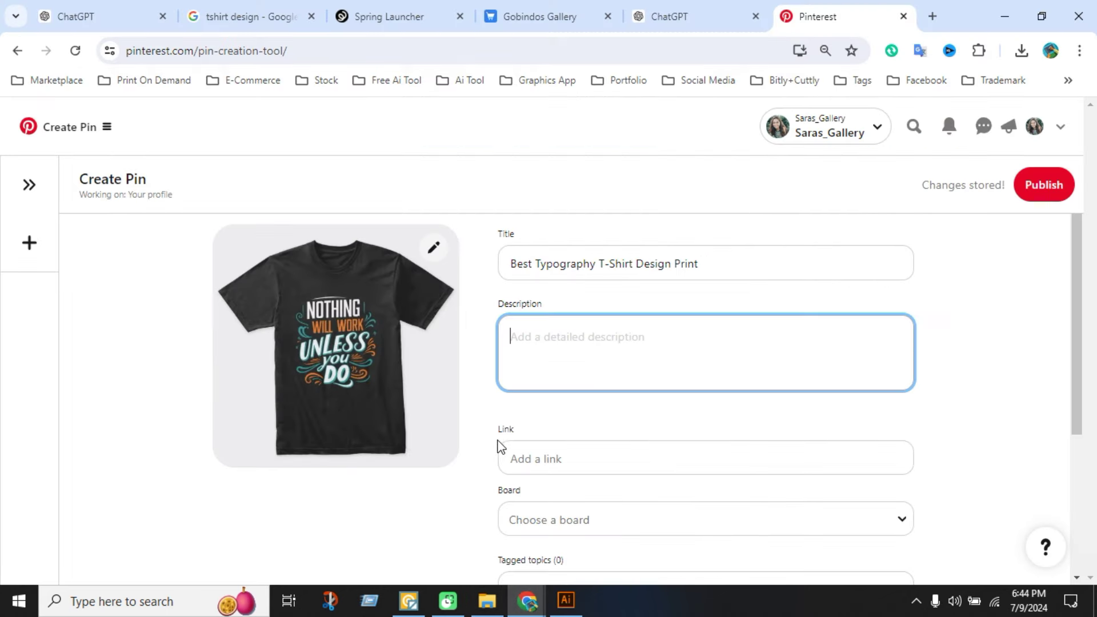
{"action": "key", "text": "ctrl+v"}
Copy the Spring listing's web address for the Next Level 3600 T-shirt into the Pinterest pin's link.
{"action": "left_click", "coordinate": [553, 473]}
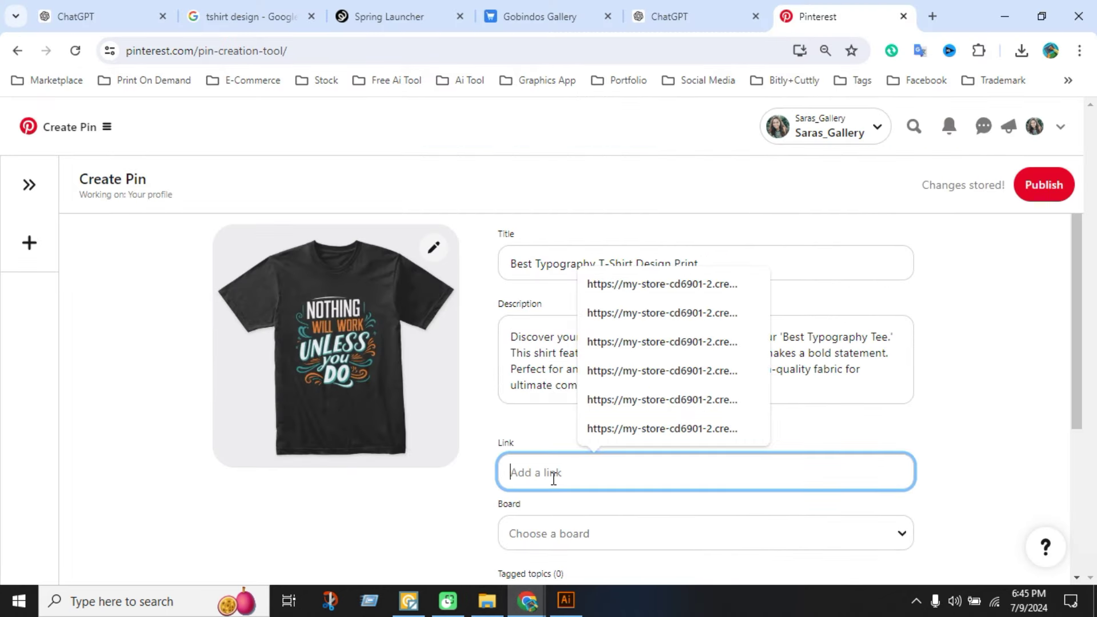
{"action": "mouse_move", "coordinate": [527, 600]}
{"action": "left_click", "coordinate": [617, 526]}
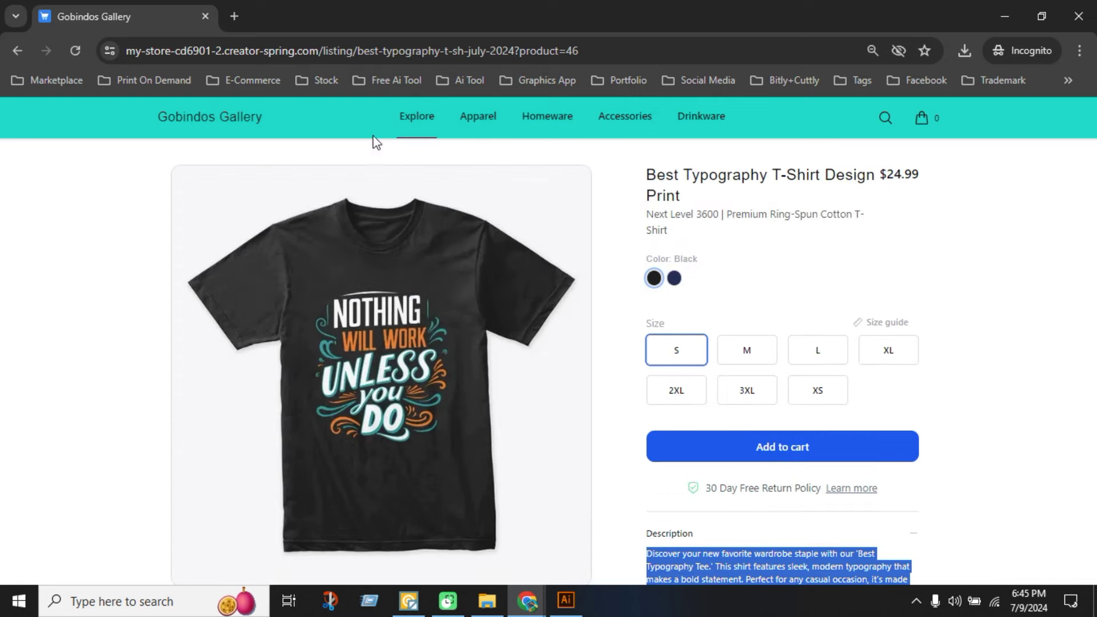
{"action": "left_click", "coordinate": [447, 52]}
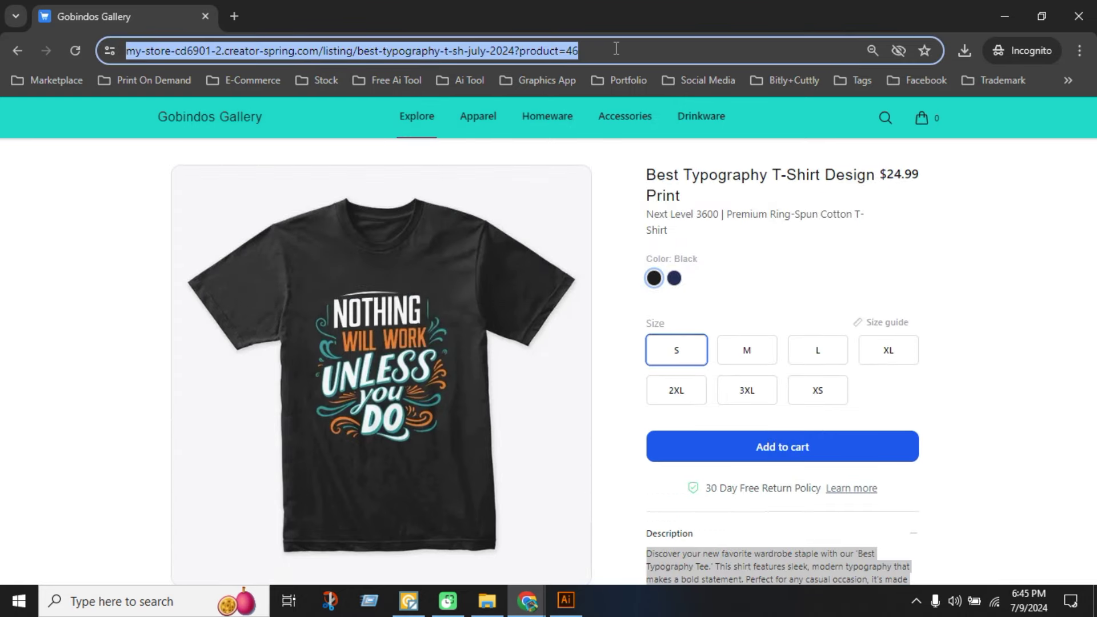
{"action": "left_click", "coordinate": [527, 600]}
{"action": "left_click", "coordinate": [550, 477]}
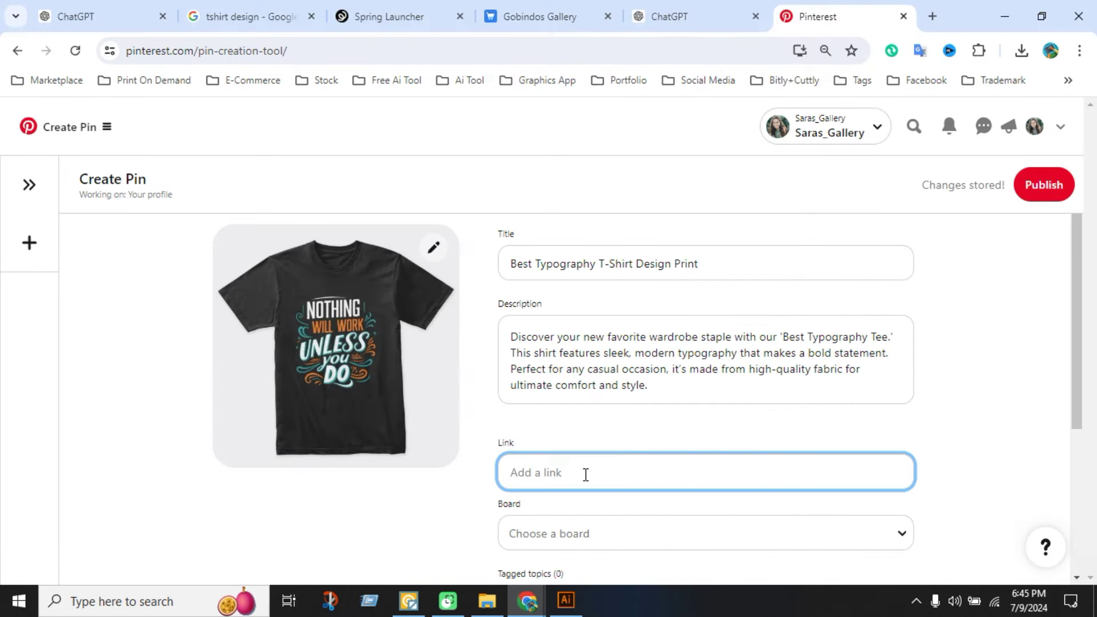
{"action": "key", "text": "ctrl+v"}
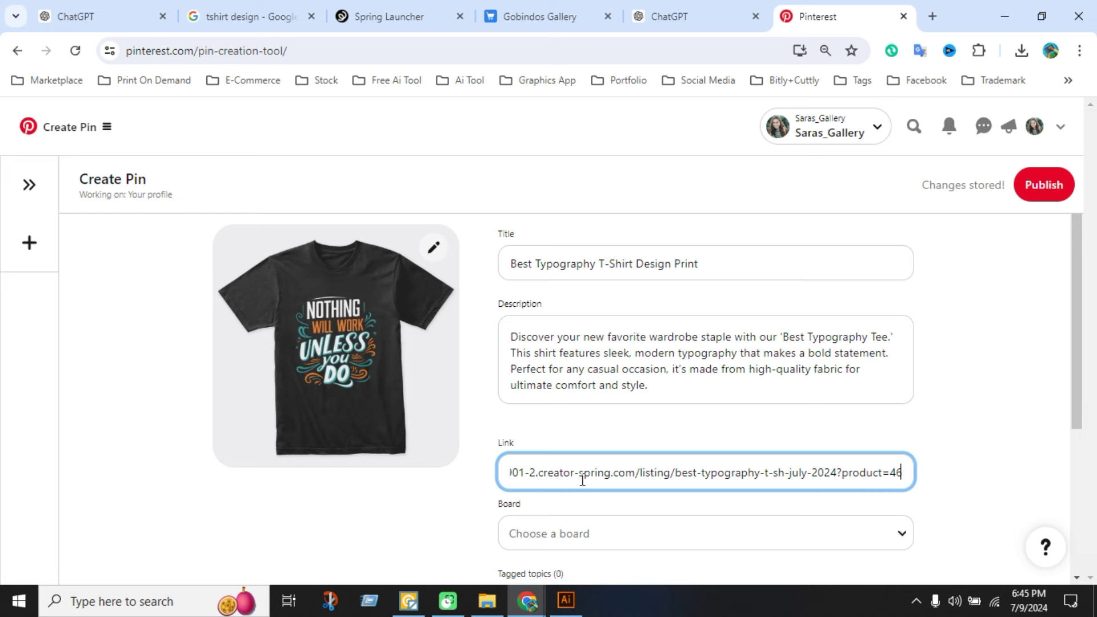
Assign the pin to the T-shirt Design board.
{"action": "scroll", "coordinate": [583, 480], "scroll_direction": "down", "scroll_amount": 3}
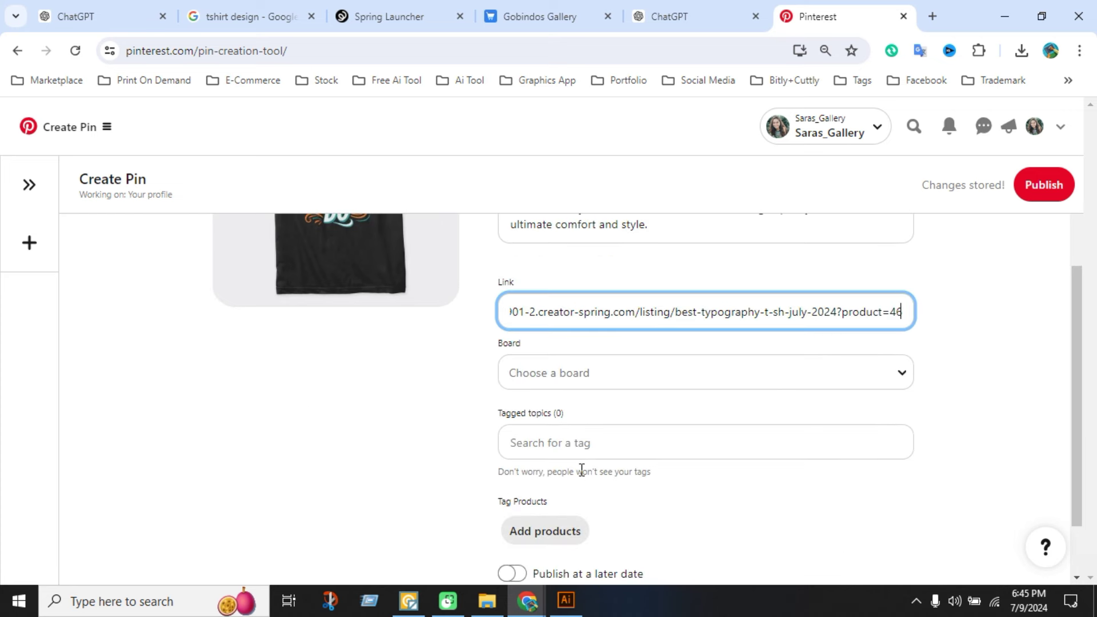
{"action": "left_click", "coordinate": [595, 384]}
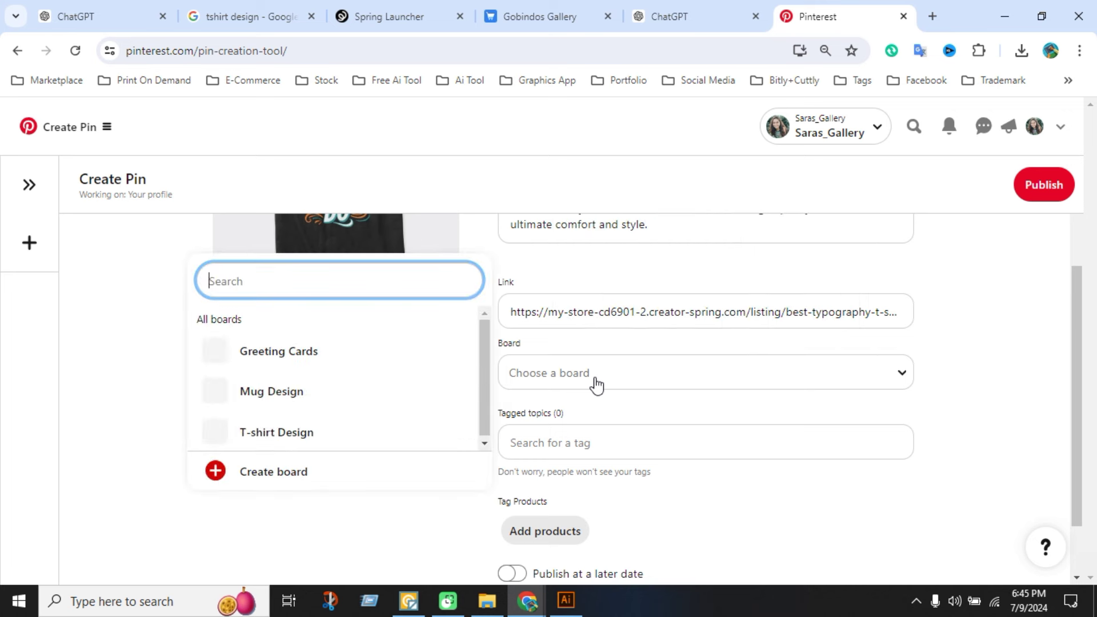
{"action": "left_click", "coordinate": [271, 435]}
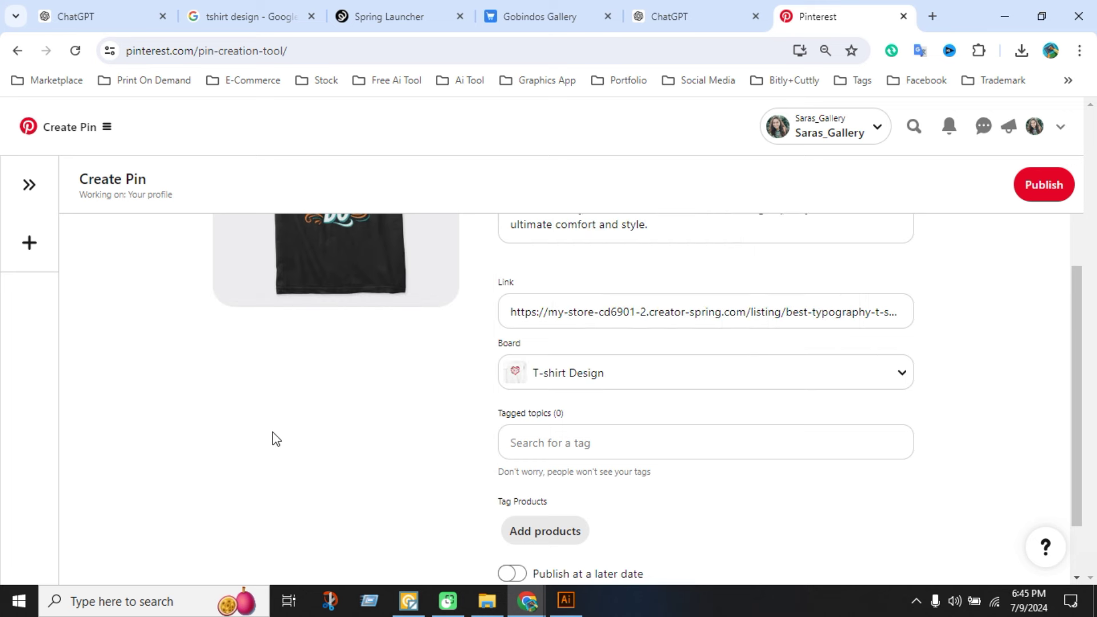
Tag the pin with the topics Typography, Typography Quotes and Typographic Design.
{"action": "left_click", "coordinate": [585, 440]}
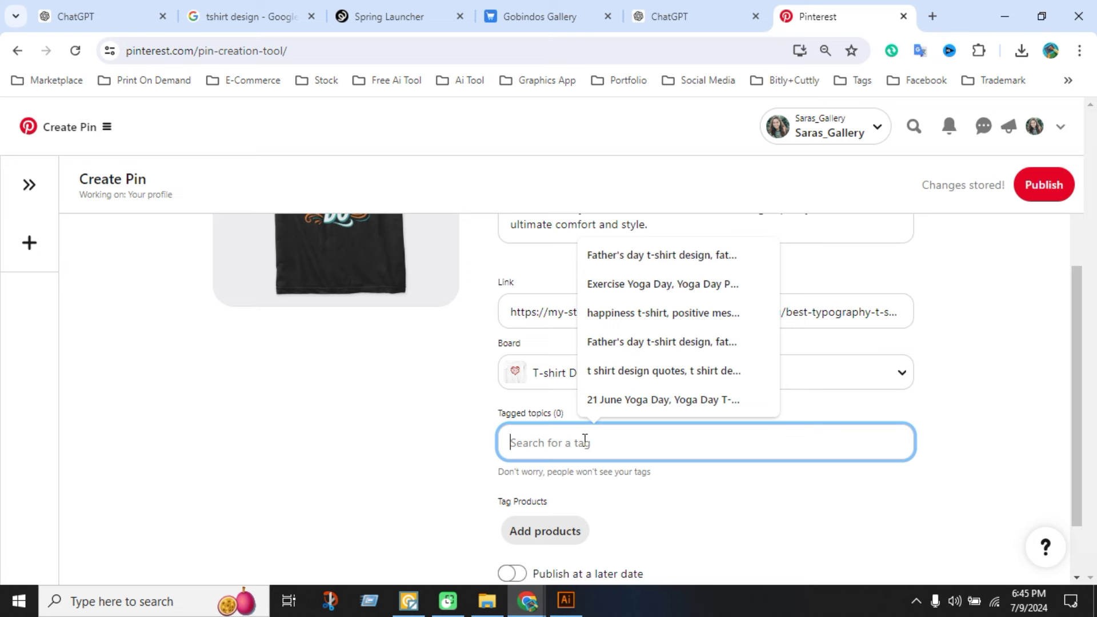
{"action": "type", "text": "ty"}
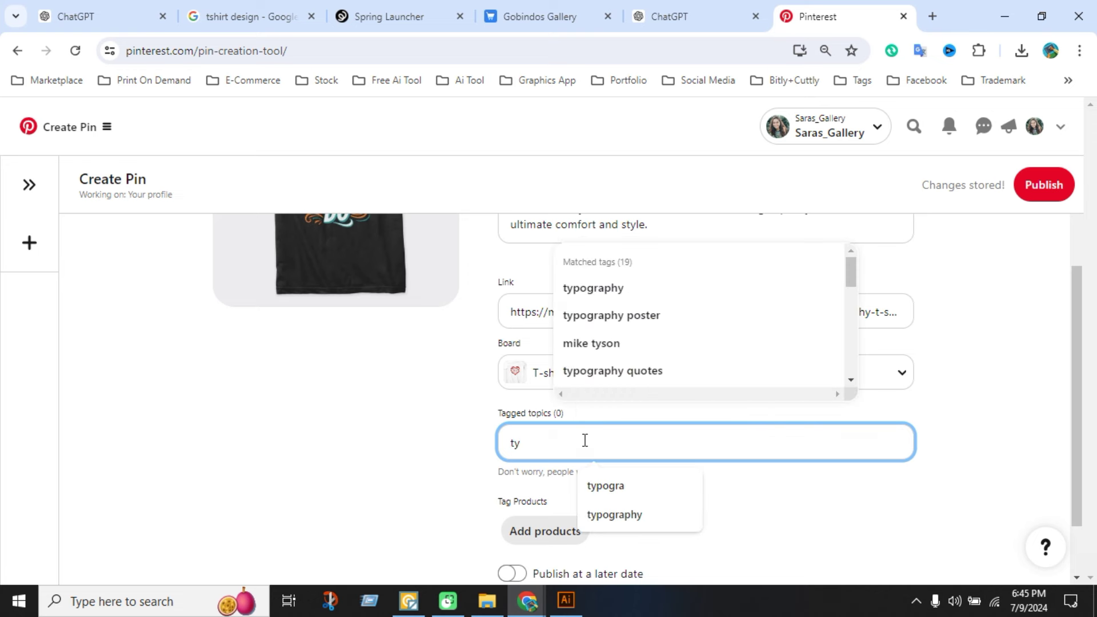
{"action": "left_click", "coordinate": [631, 289]}
{"action": "type", "text": "typo"}
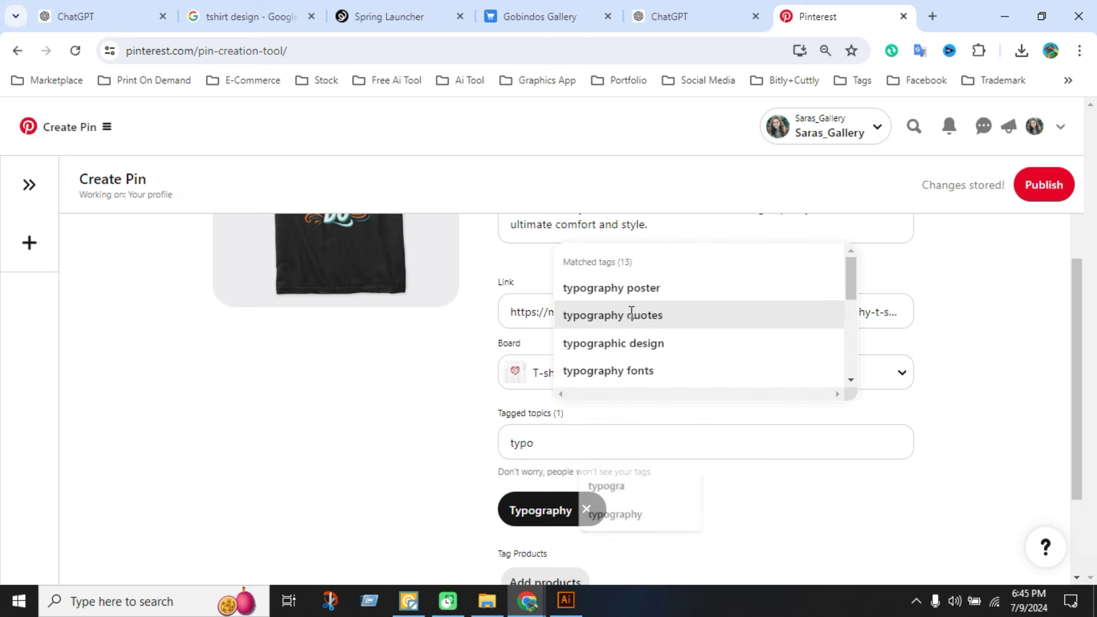
{"action": "left_click", "coordinate": [632, 314]}
{"action": "left_click", "coordinate": [608, 429]}
{"action": "type", "text": "typo"}
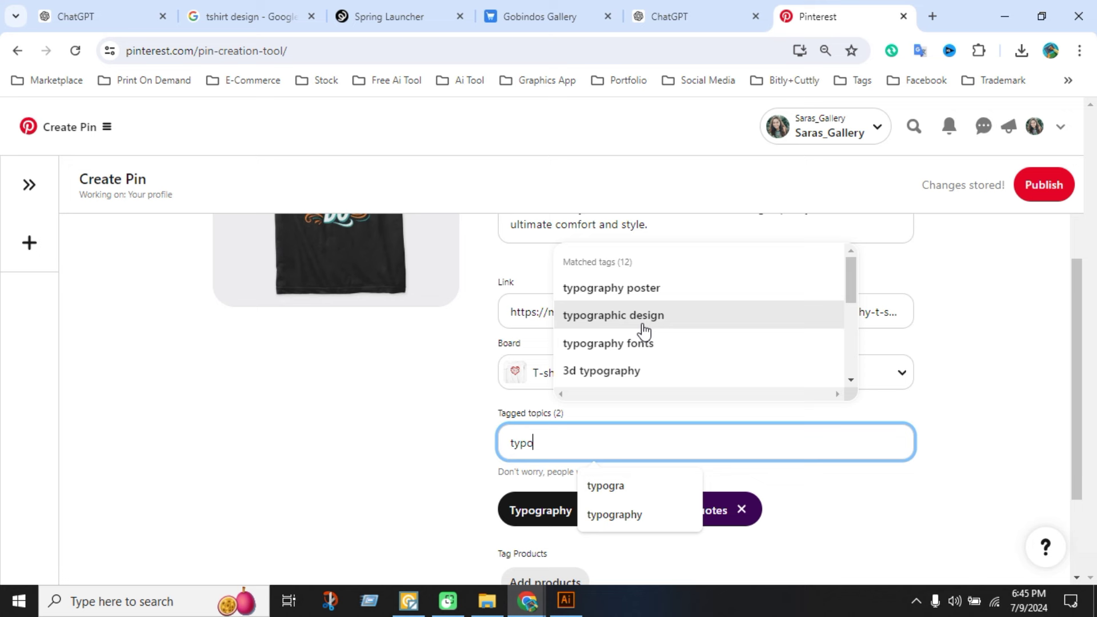
{"action": "left_click", "coordinate": [644, 331]}
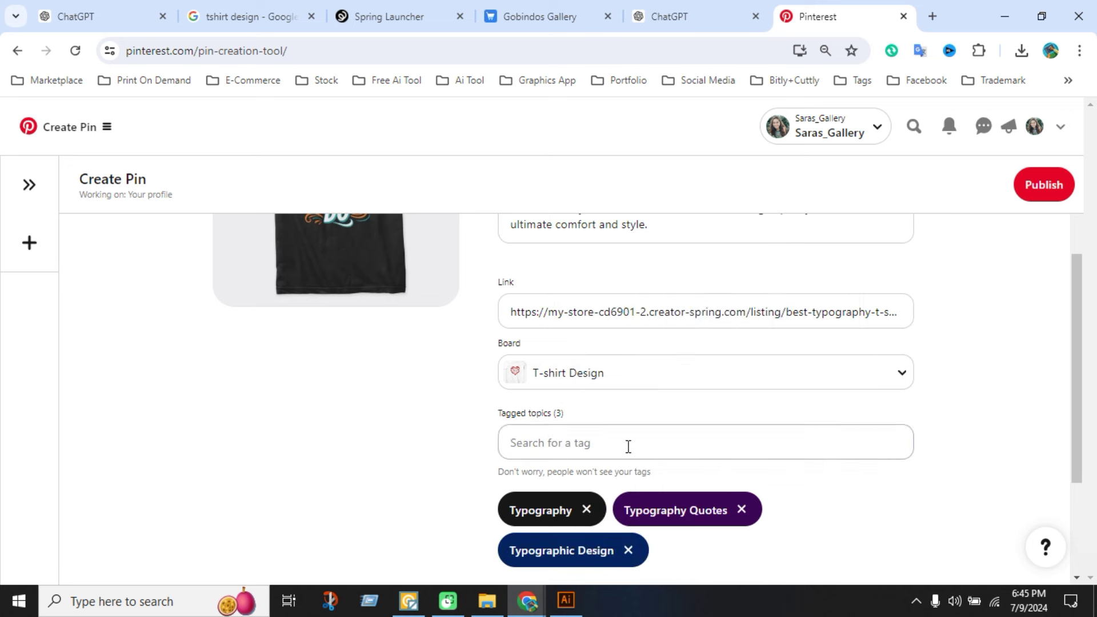
Add the topic tags Typography Fonts, Graphic Design Typography and Typography Poster to the pin.
{"action": "left_click", "coordinate": [622, 444]}
{"action": "type", "text": "typo"}
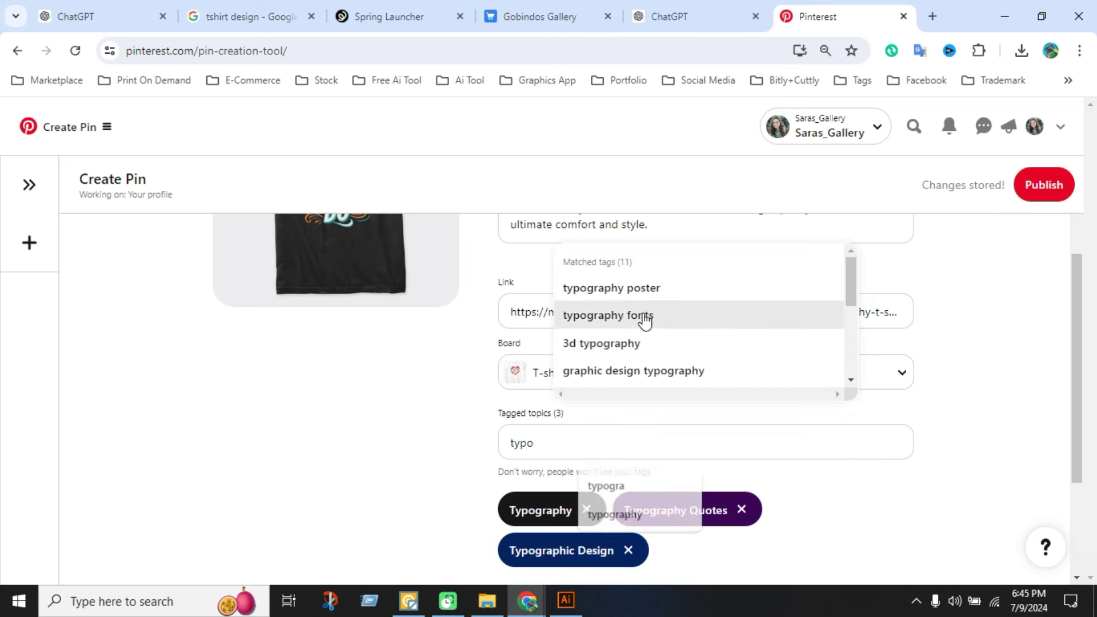
{"action": "left_click", "coordinate": [642, 316]}
{"action": "left_click", "coordinate": [622, 446]}
{"action": "type", "text": "typo"}
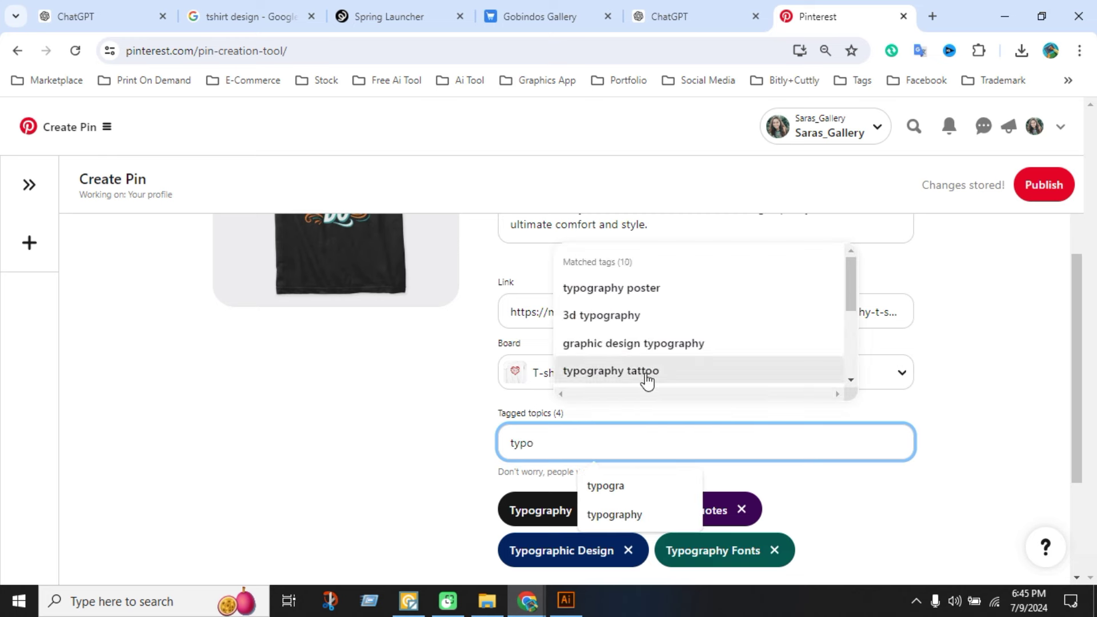
{"action": "left_click", "coordinate": [647, 350]}
{"action": "left_click", "coordinate": [629, 456]}
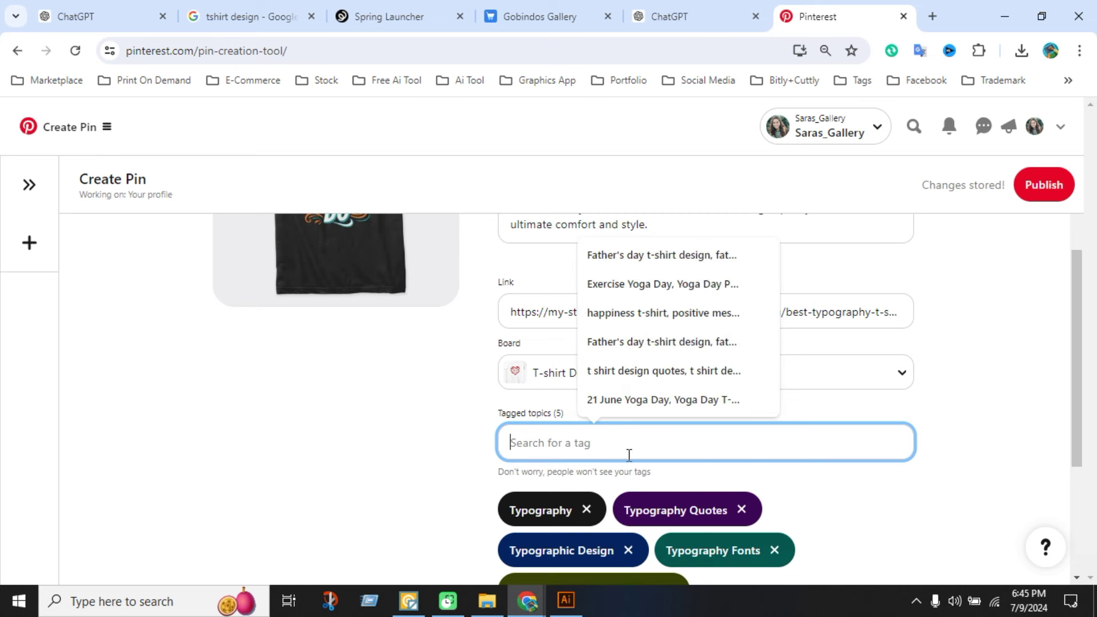
{"action": "type", "text": "typo"}
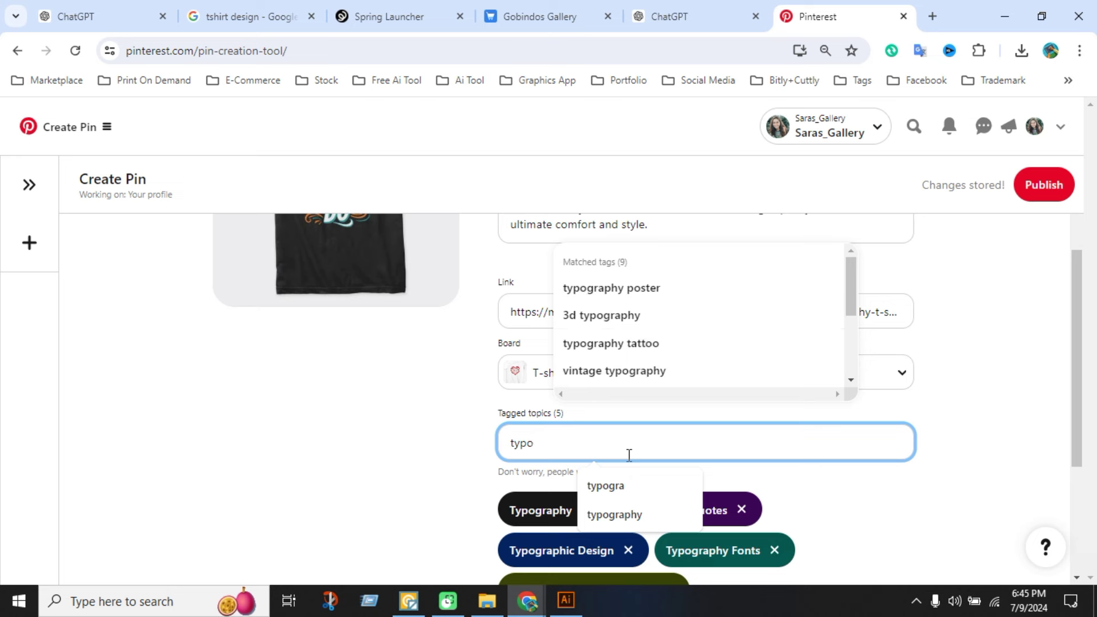
{"action": "left_click", "coordinate": [633, 296]}
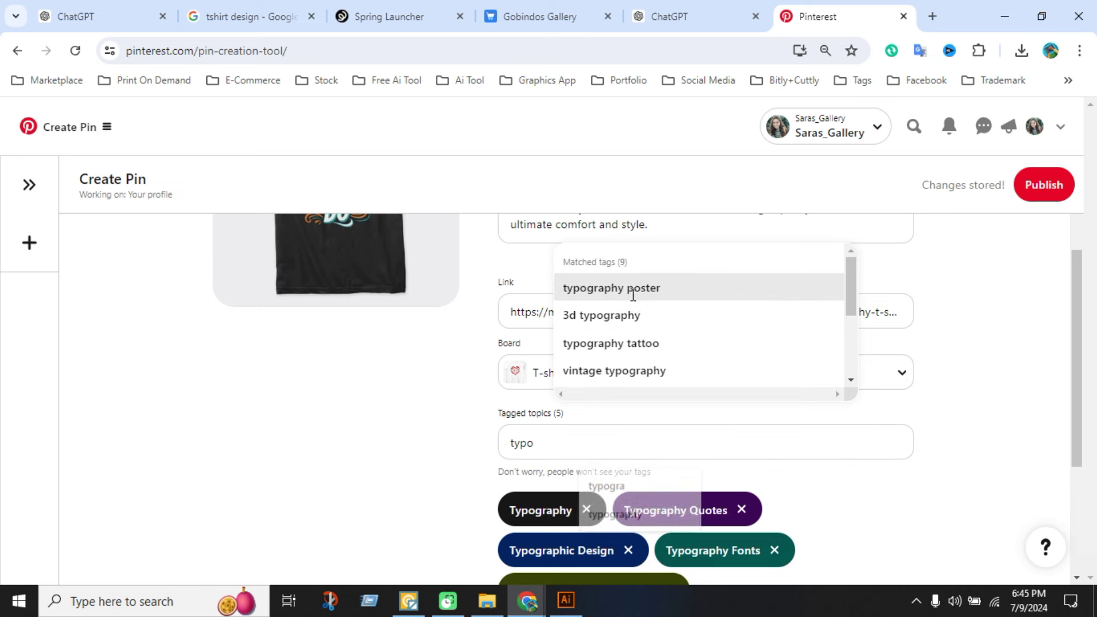
Add the topic tags T Shirt Dress and T-shirt to the pin.
{"action": "left_click", "coordinate": [606, 436]}
{"action": "type", "text": "t-"}
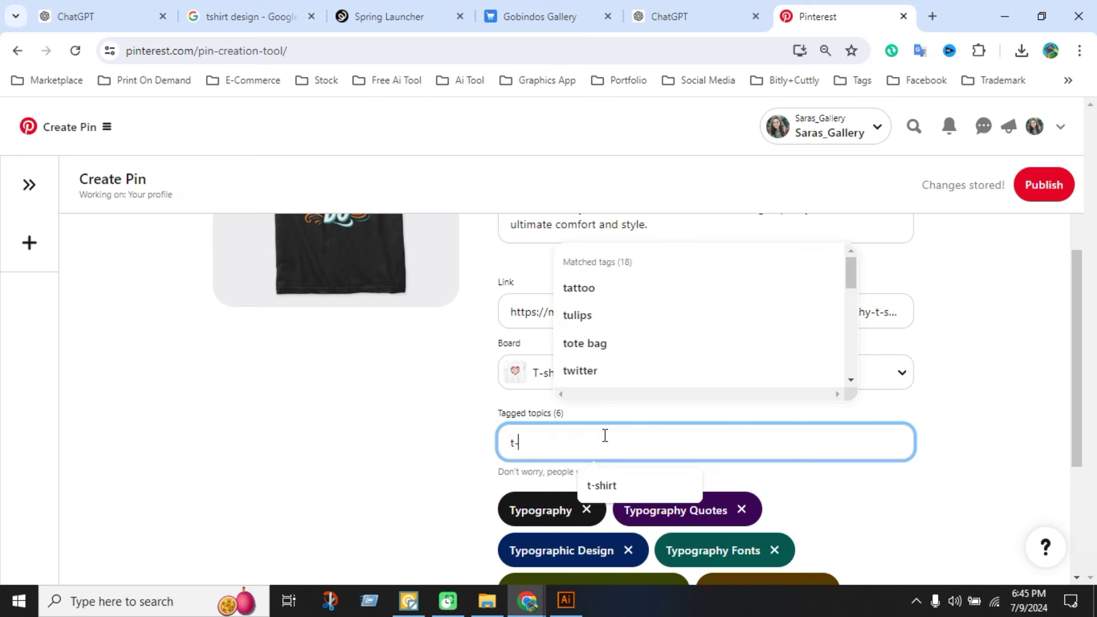
{"action": "type", "text": "shirt"}
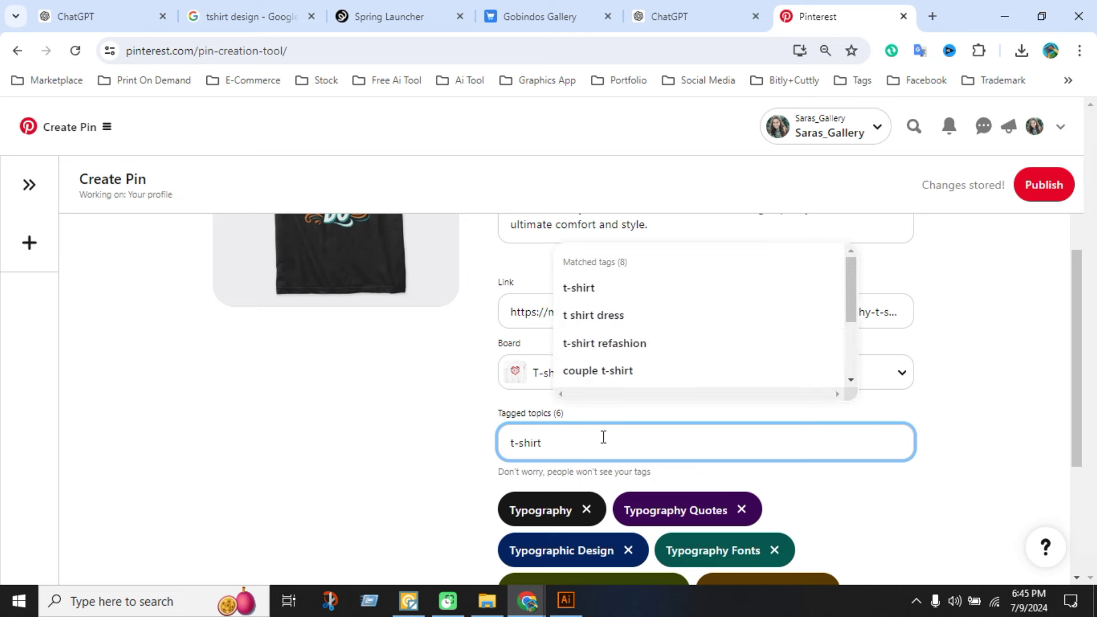
{"action": "left_click", "coordinate": [627, 318]}
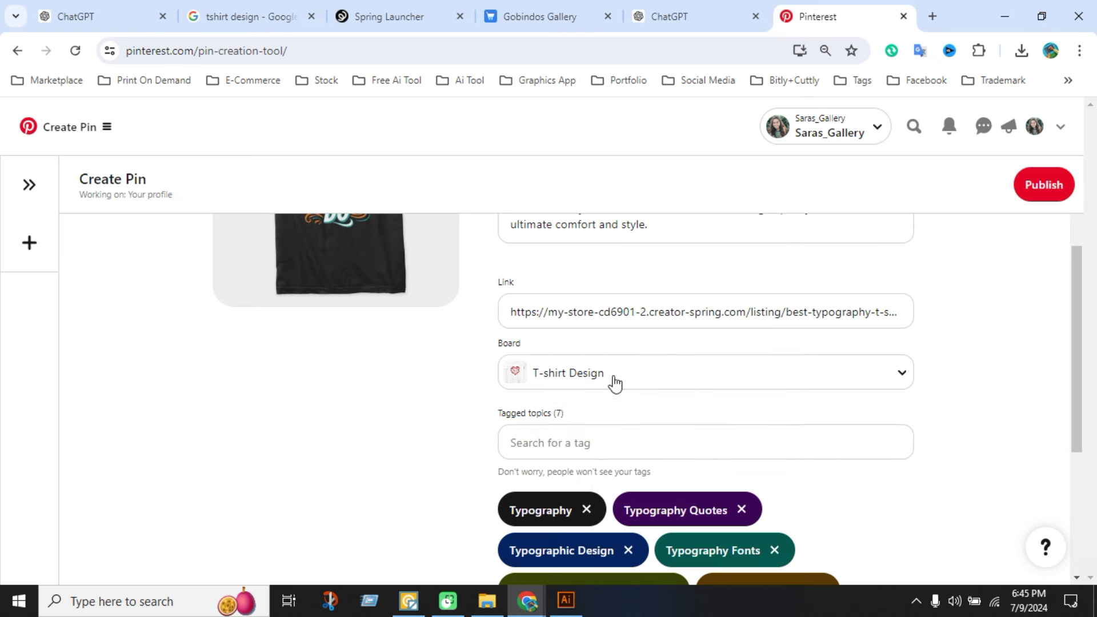
{"action": "left_click", "coordinate": [576, 450]}
{"action": "type", "text": "t-s"}
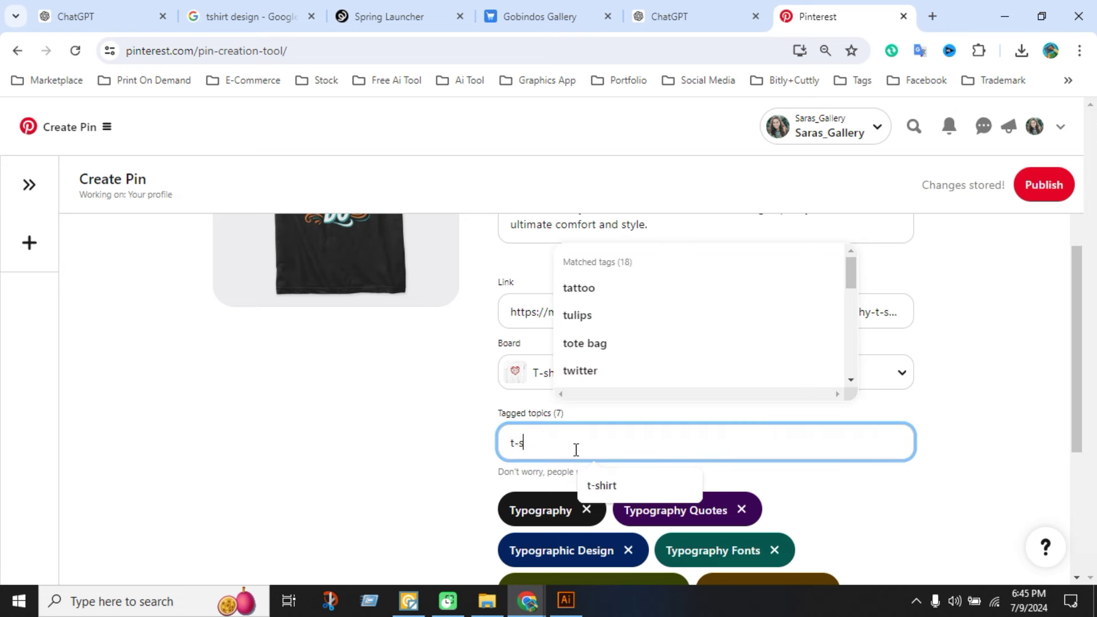
{"action": "type", "text": "hirt"}
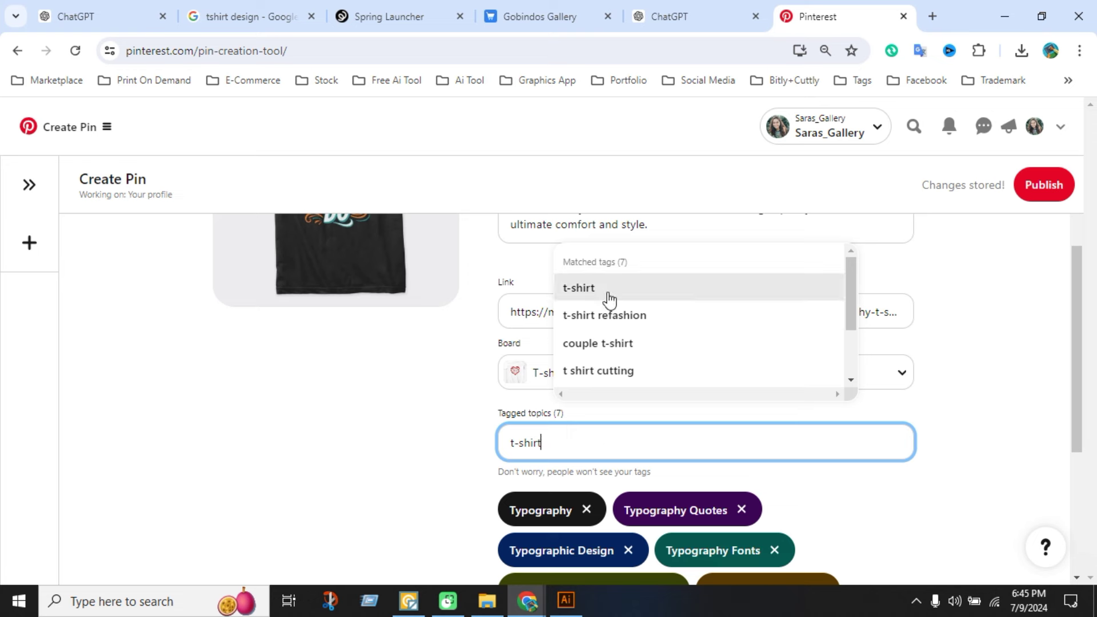
{"action": "left_click", "coordinate": [609, 299]}
Add the topic tags T-shirt Refashion and Couple T-shirt to the pin.
{"action": "left_click", "coordinate": [600, 449]}
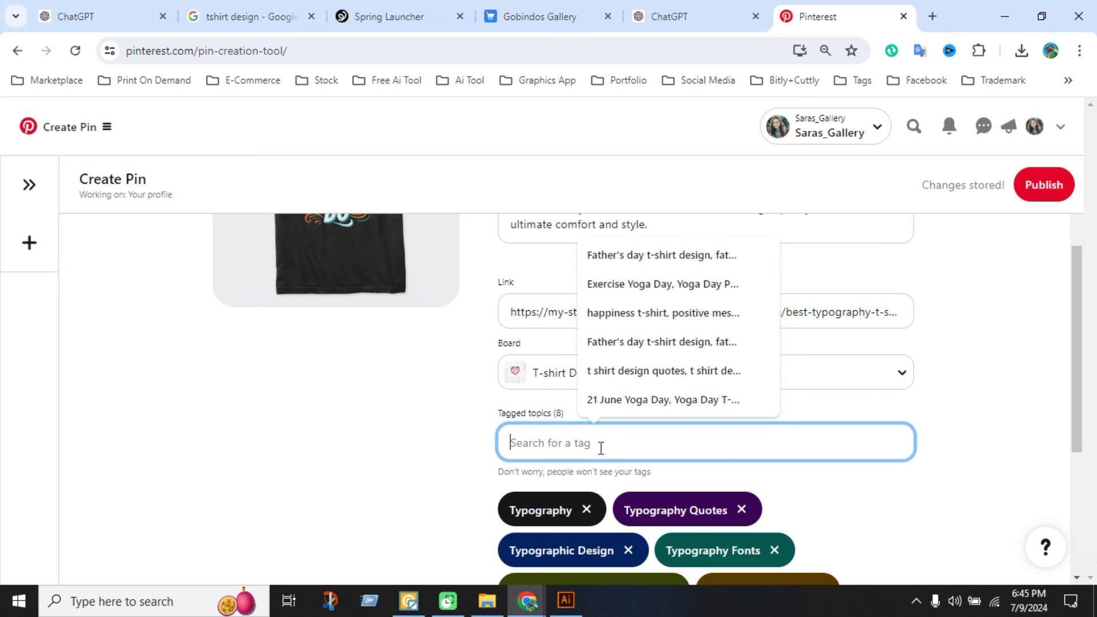
{"action": "type", "text": "t-shi"}
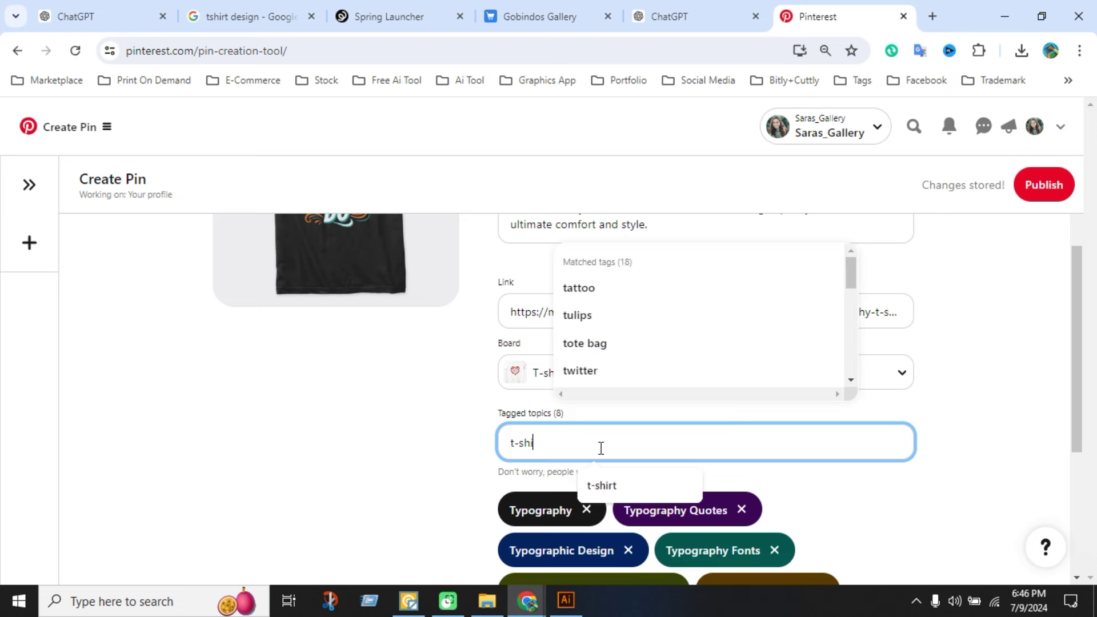
{"action": "type", "text": "rt"}
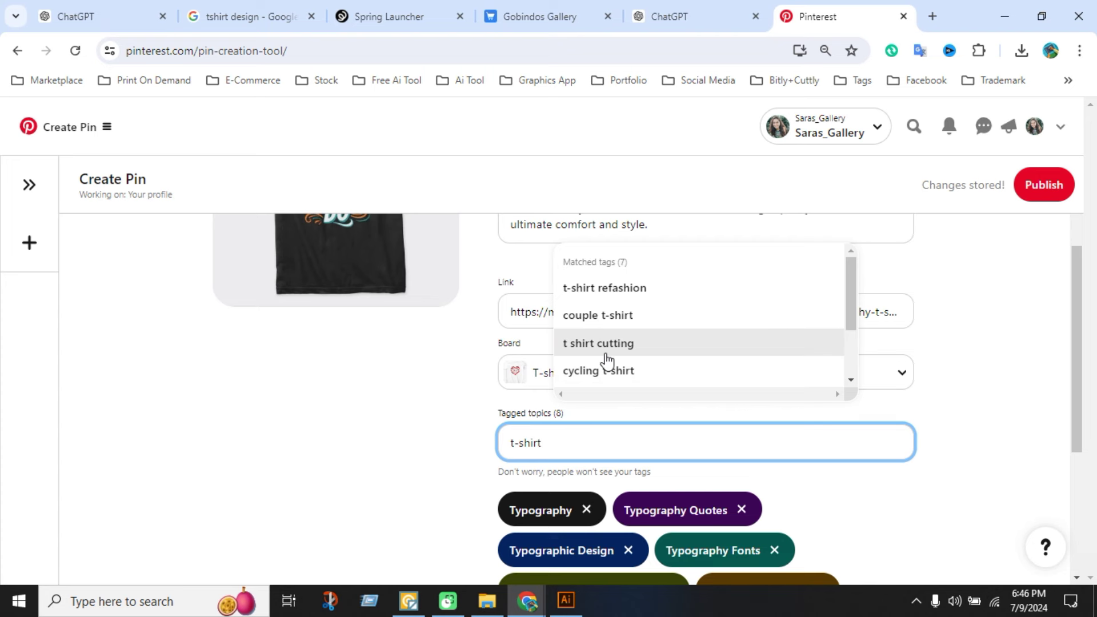
{"action": "left_click", "coordinate": [618, 292]}
{"action": "left_click", "coordinate": [642, 447]}
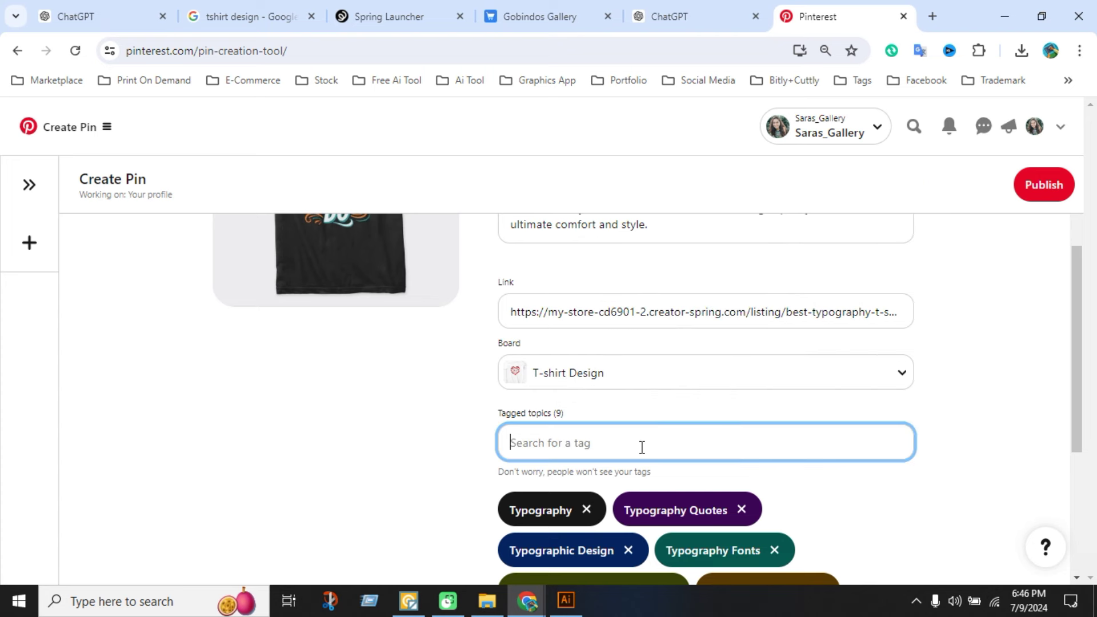
{"action": "type", "text": "t-s"}
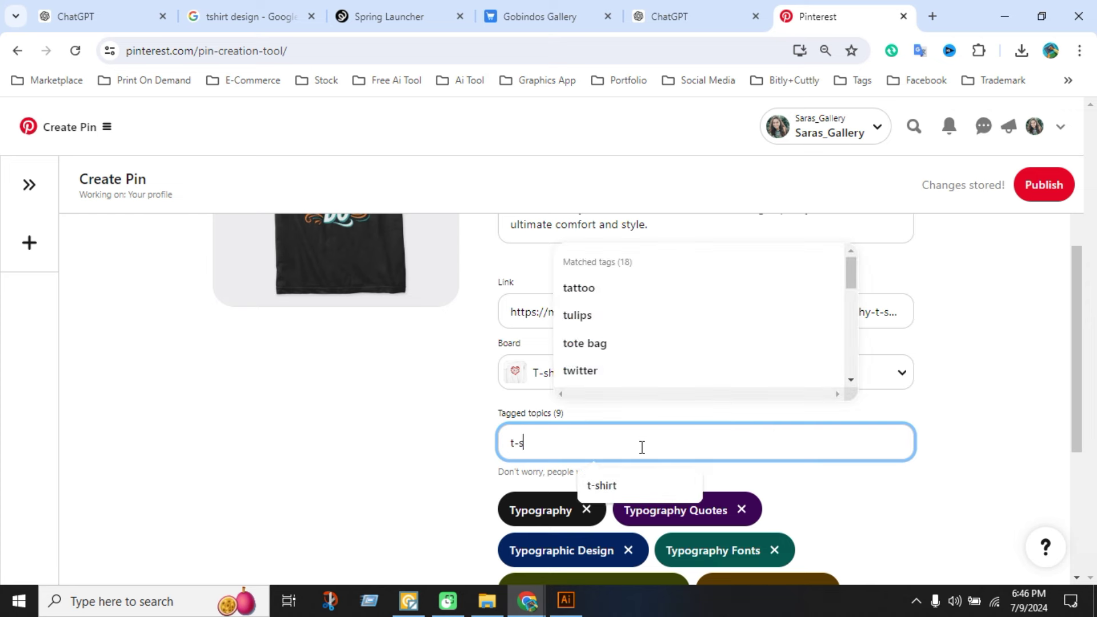
{"action": "type", "text": "hi"}
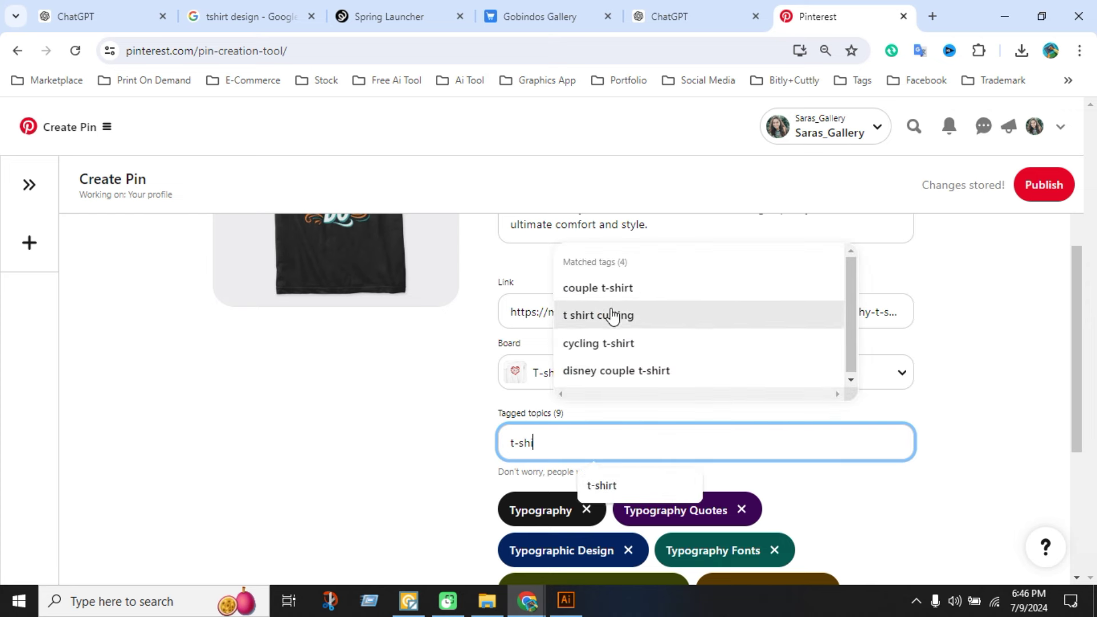
{"action": "left_click", "coordinate": [614, 315]}
{"action": "scroll", "coordinate": [777, 405], "scroll_direction": "down", "scroll_amount": 3}
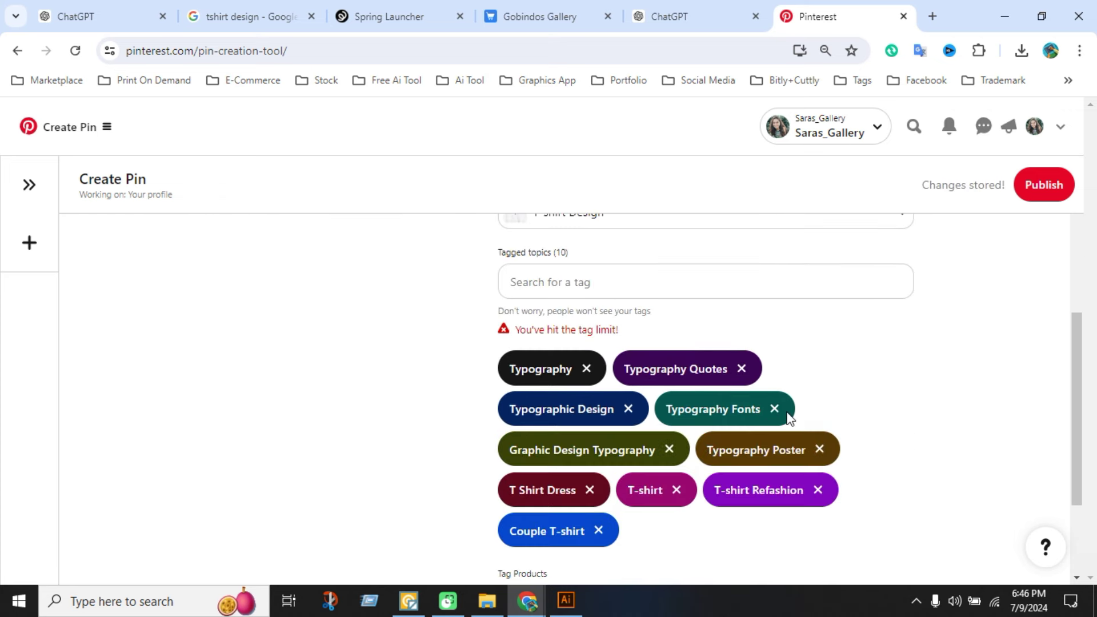
Publish the typography T-shirt pin and open its published page.
{"action": "scroll", "coordinate": [938, 246], "scroll_direction": "up", "scroll_amount": 4}
{"action": "left_click", "coordinate": [1040, 194]}
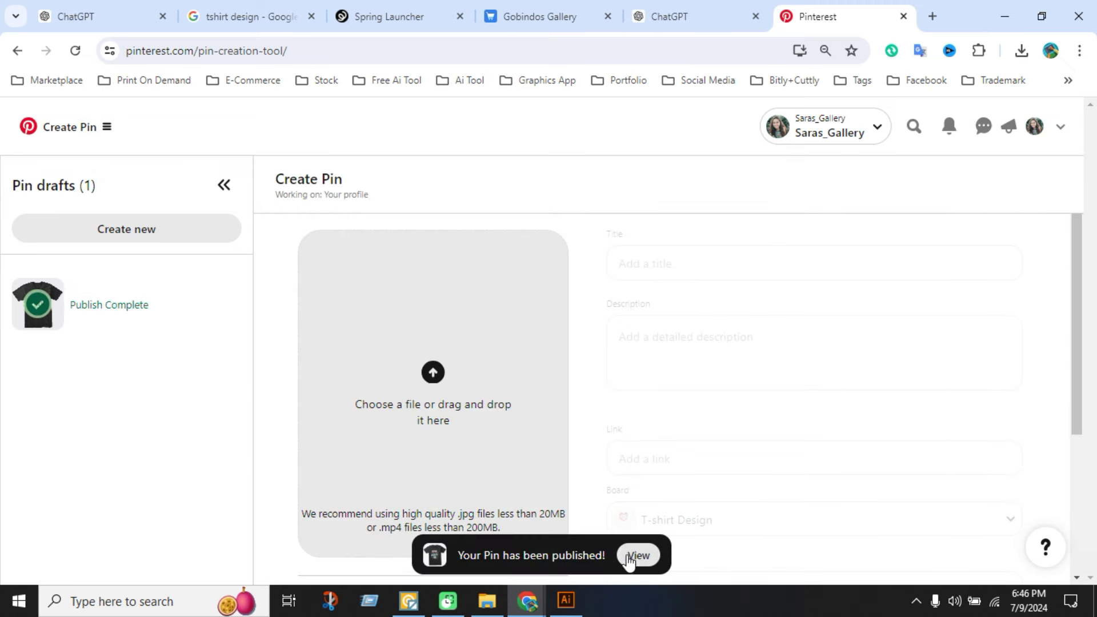
{"action": "left_click", "coordinate": [629, 557]}
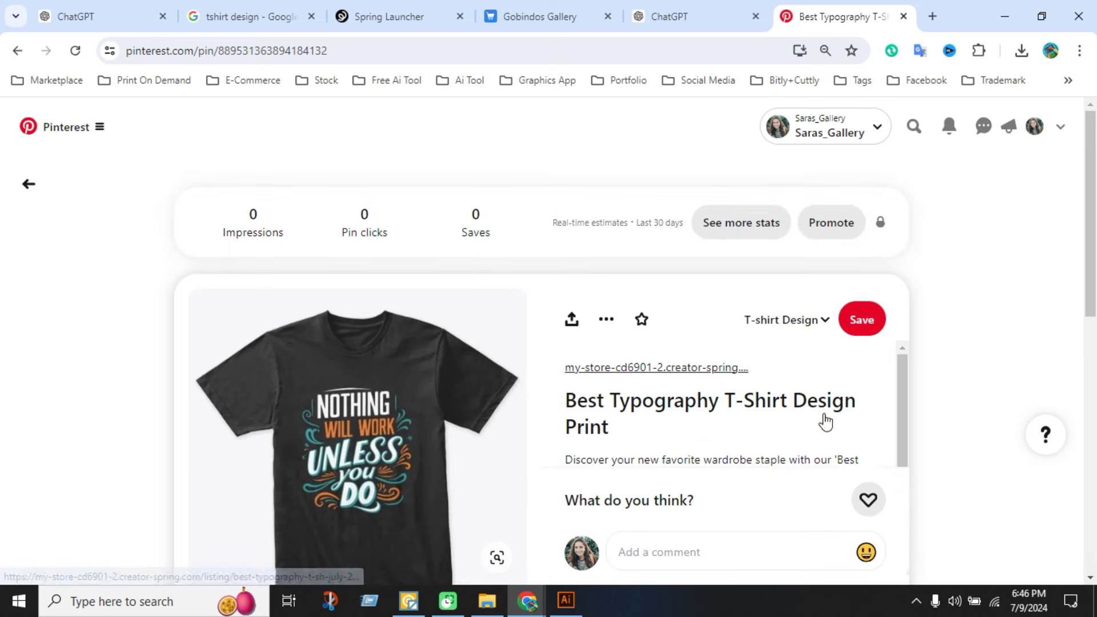
Give the published pin a Love reaction and look through the related T-shirt pins.
{"action": "scroll", "coordinate": [858, 446], "scroll_direction": "down", "scroll_amount": 3}
{"action": "left_click", "coordinate": [869, 499]}
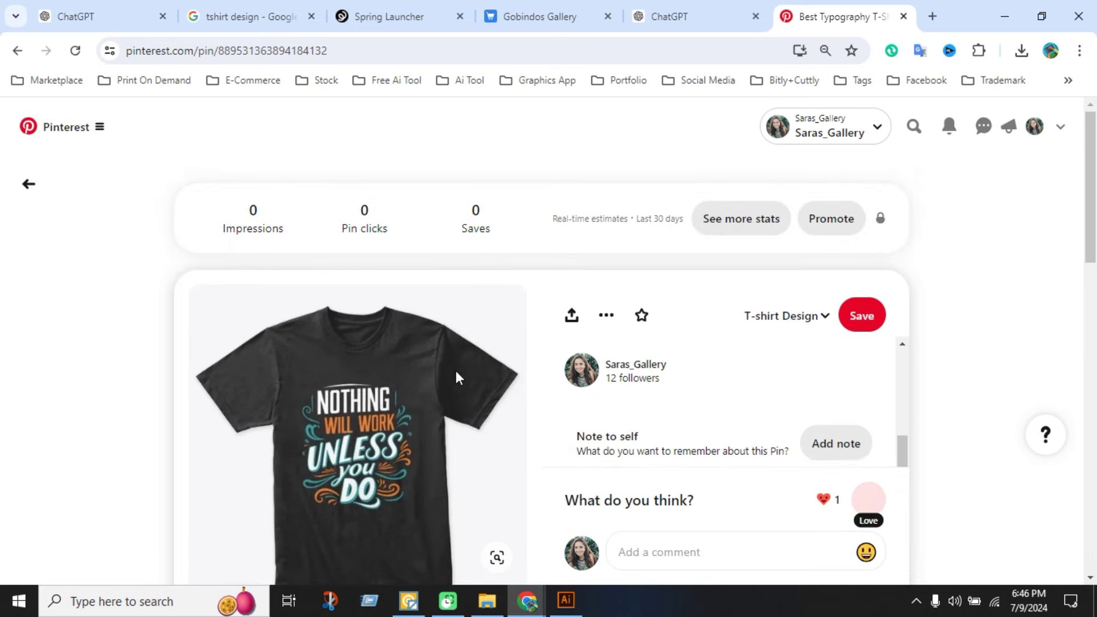
{"action": "scroll", "coordinate": [456, 374], "scroll_direction": "down", "scroll_amount": 7}
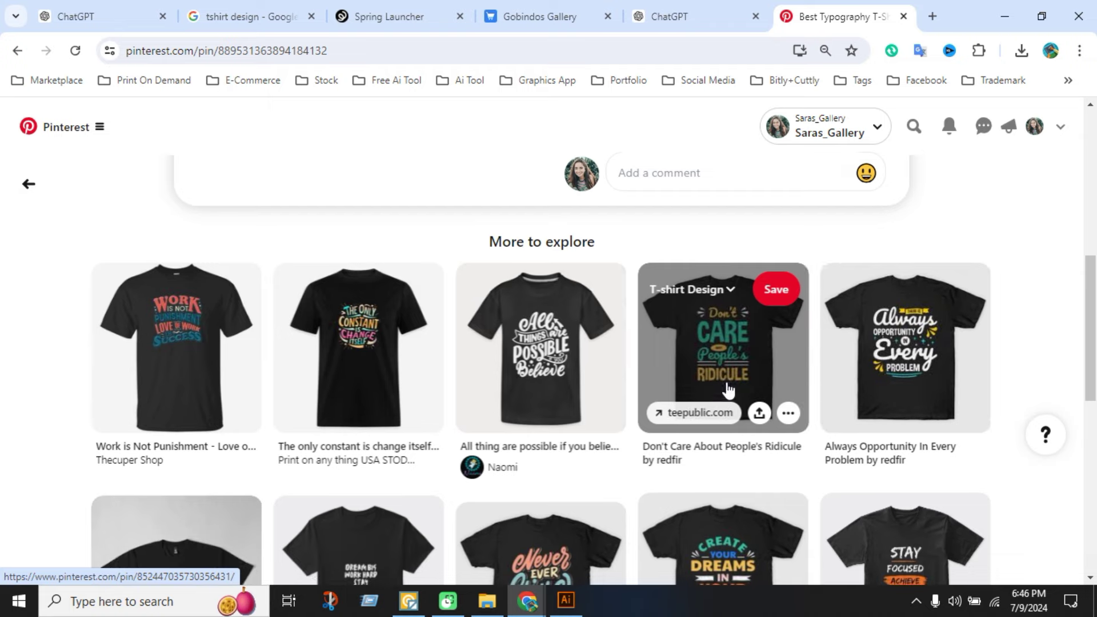
{"action": "scroll", "coordinate": [646, 444], "scroll_direction": "down", "scroll_amount": 4}
{"action": "scroll", "coordinate": [646, 445], "scroll_direction": "up", "scroll_amount": 10}
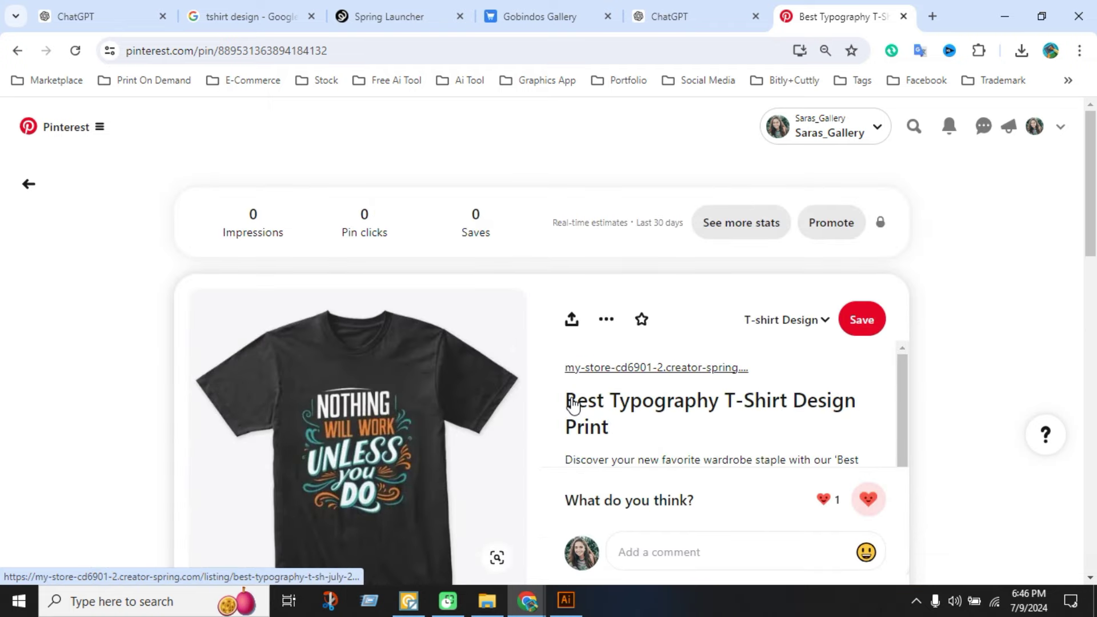
Copy the published pin's web address and open it in a new tab of the Incognito window.
{"action": "left_click", "coordinate": [429, 53]}
{"action": "left_click_drag", "start_coordinate": [539, 51], "coordinate": [156, 51]}
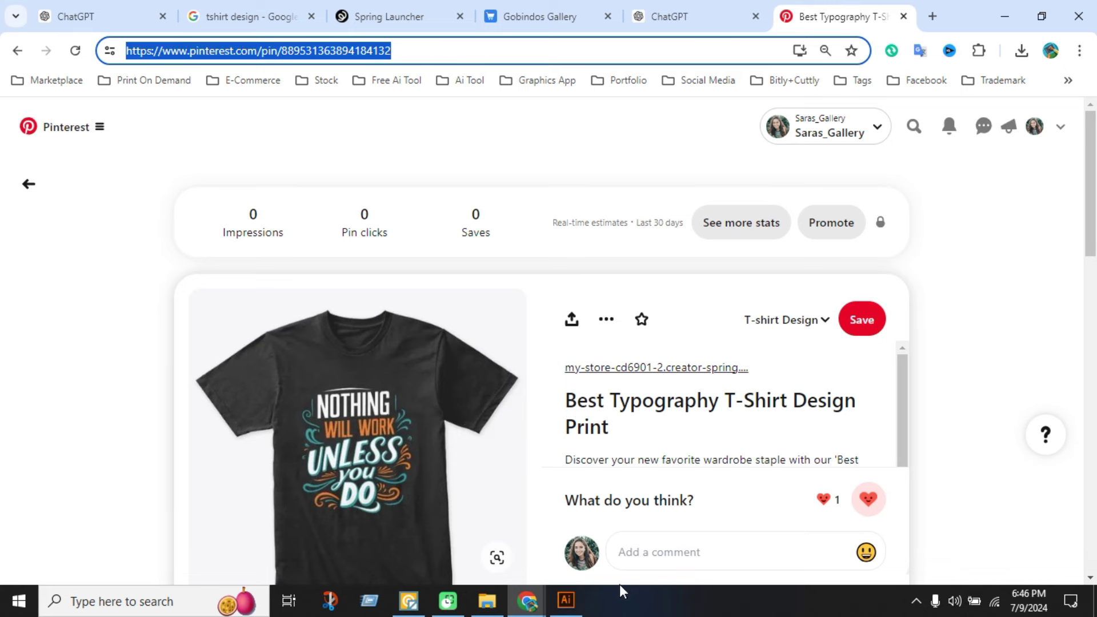
{"action": "mouse_move", "coordinate": [527, 599]}
{"action": "left_click", "coordinate": [595, 571]}
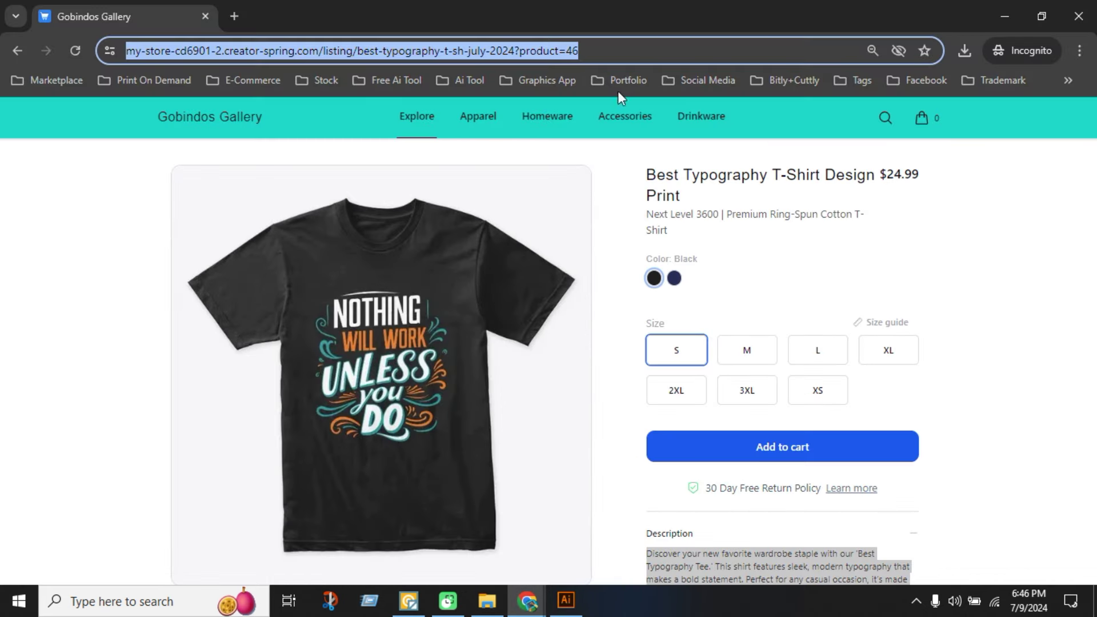
{"action": "left_click", "coordinate": [617, 50]}
{"action": "left_click", "coordinate": [234, 16]}
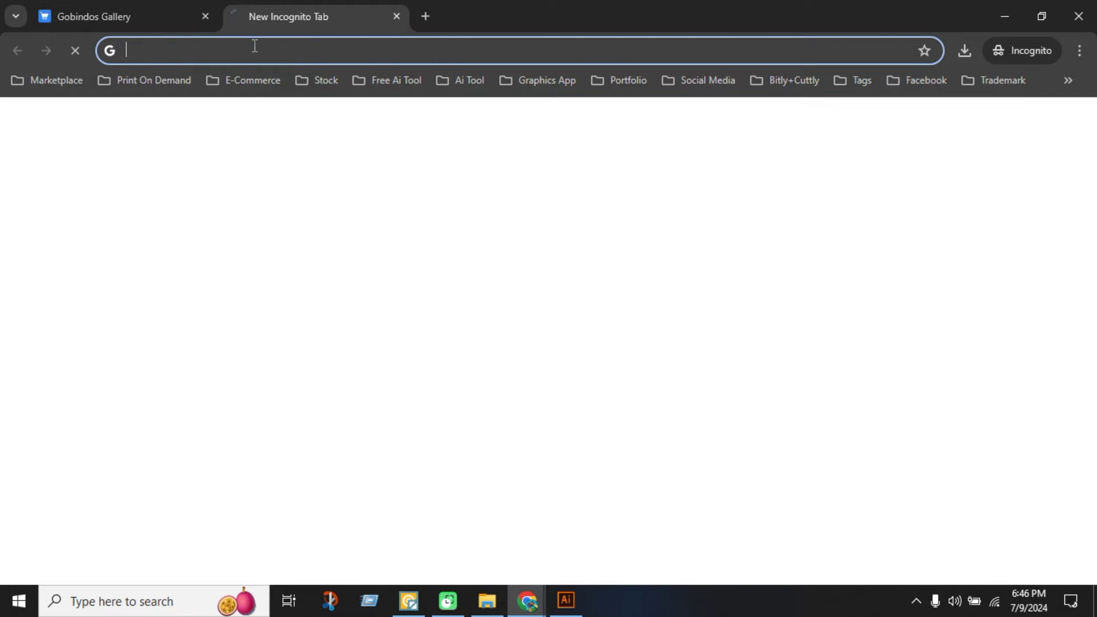
{"action": "key", "text": "ctrl+v"}
{"action": "key", "text": "Return"}
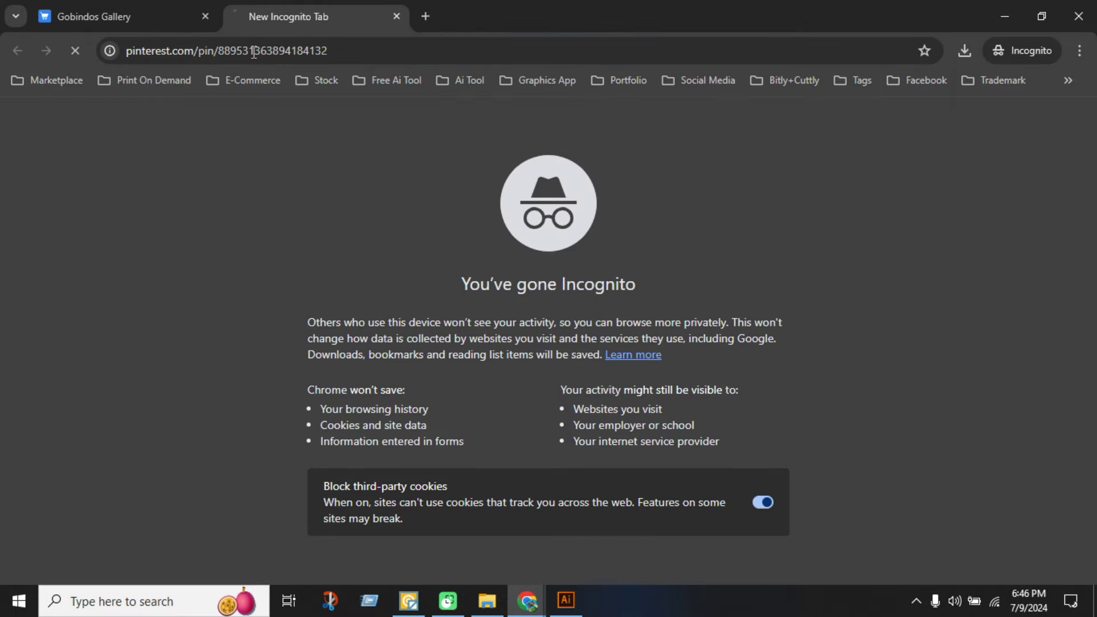
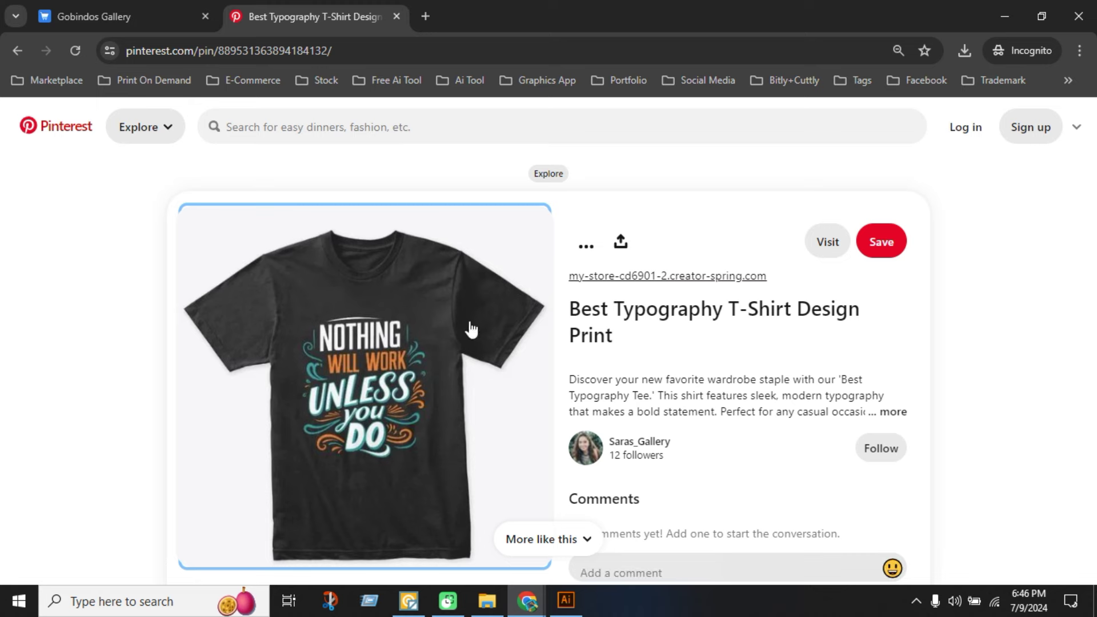
Review the pin as a signed-out visitor and follow its creator-spring.com store link to the T-shirt listing.
{"action": "scroll", "coordinate": [440, 377], "scroll_direction": "down", "scroll_amount": 4}
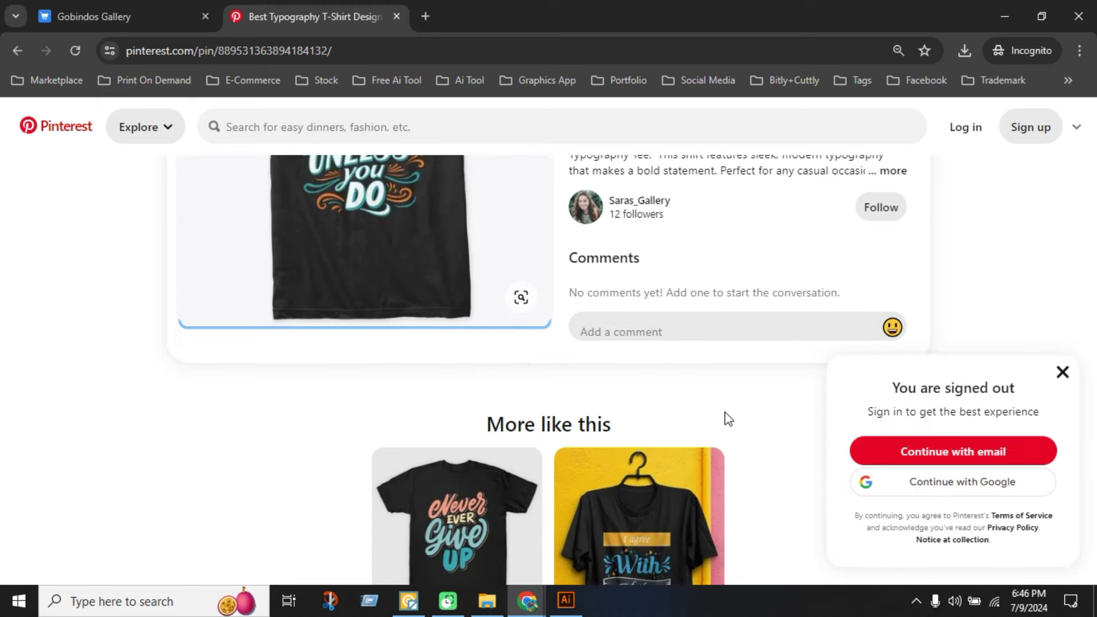
{"action": "scroll", "coordinate": [742, 415], "scroll_direction": "up", "scroll_amount": 4}
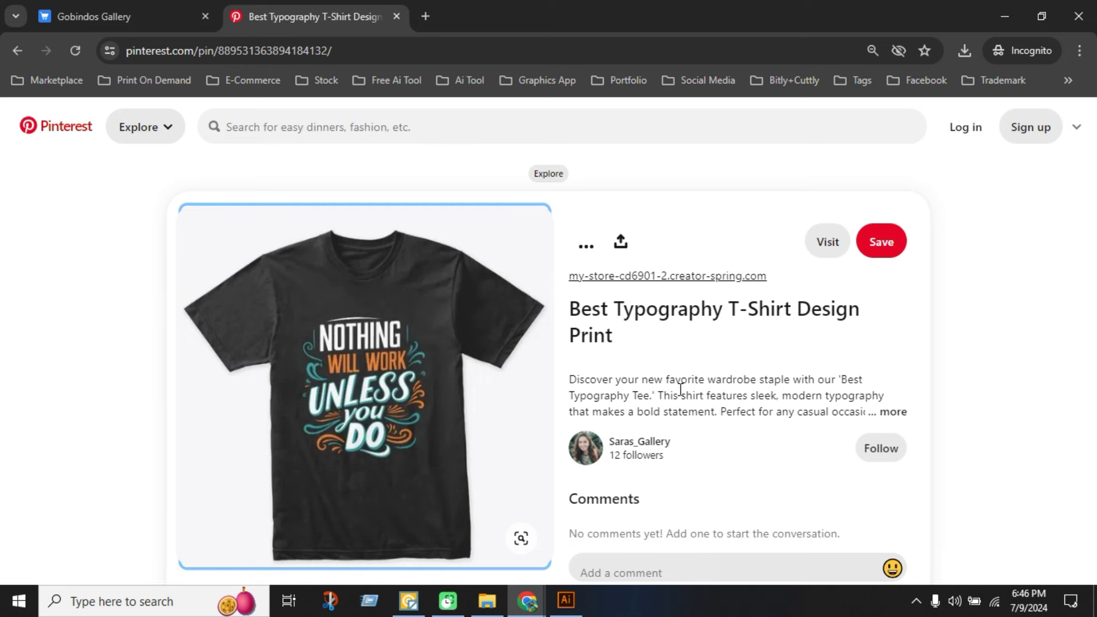
{"action": "left_click", "coordinate": [671, 278]}
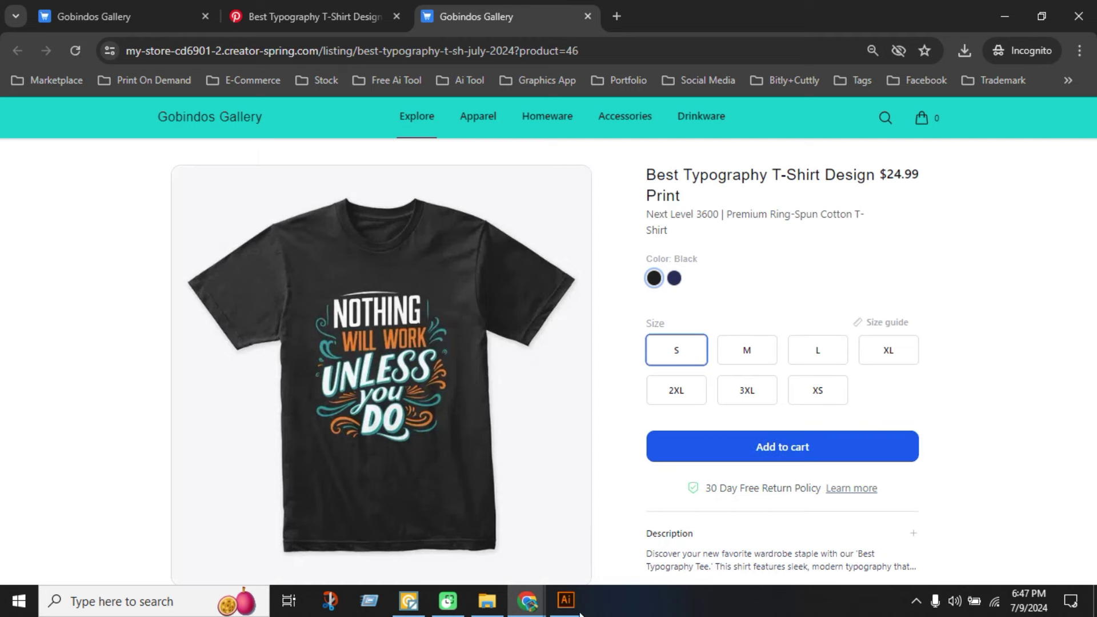
Switch from the Incognito window to the regular Chrome window and search Google for "tshirt design" in a new tab.
{"action": "mouse_move", "coordinate": [527, 600]}
{"action": "left_click", "coordinate": [440, 529]}
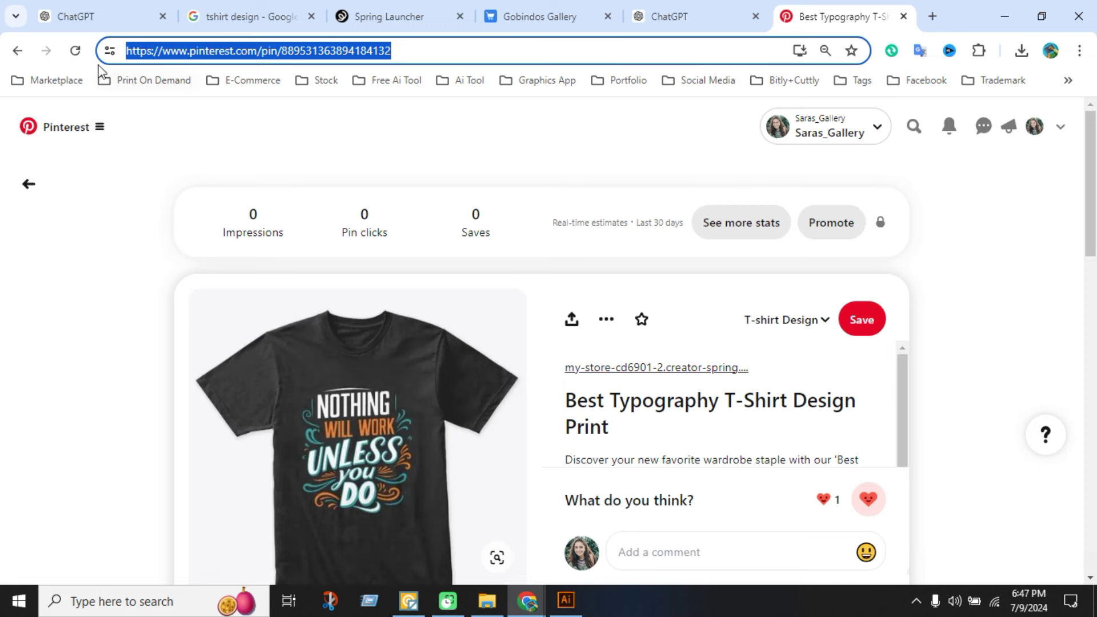
{"action": "left_click", "coordinate": [932, 16]}
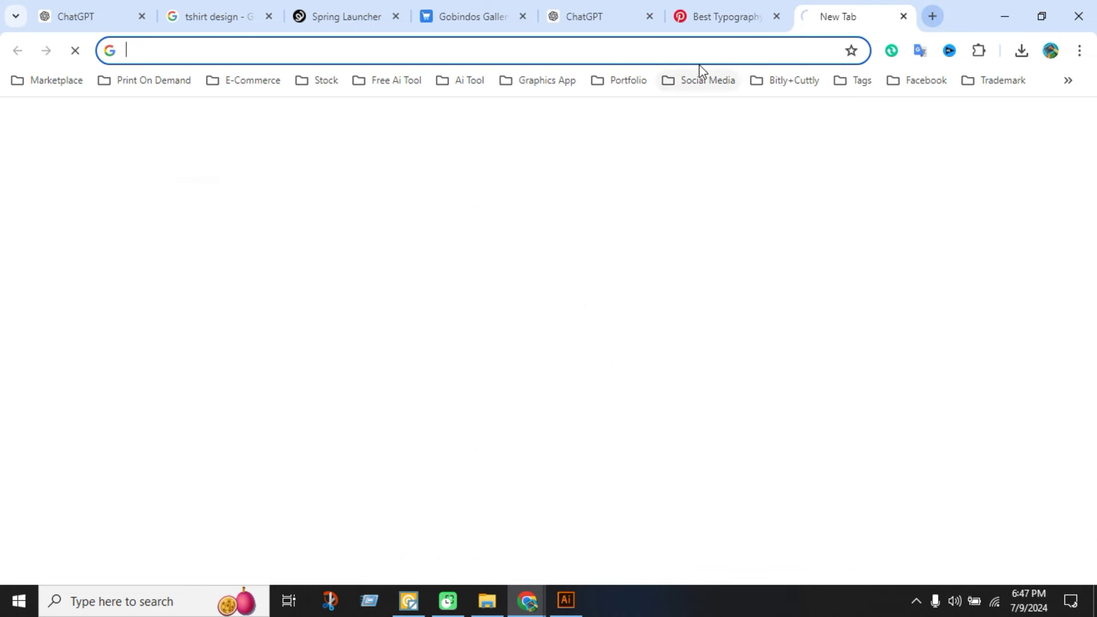
{"action": "type", "text": "t"}
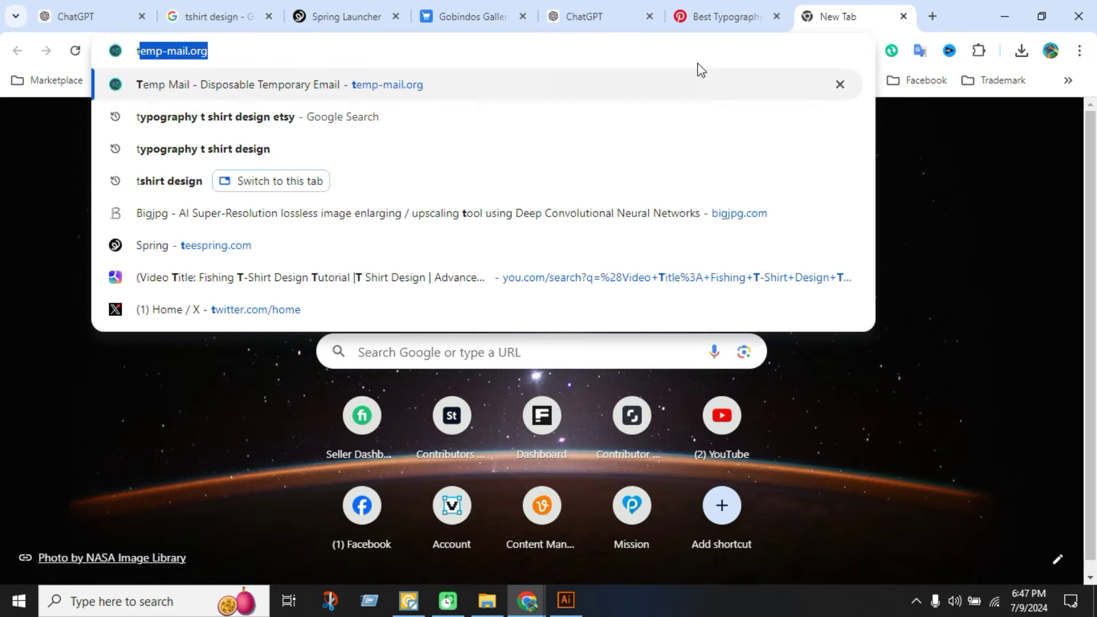
{"action": "type", "text": "shirt"}
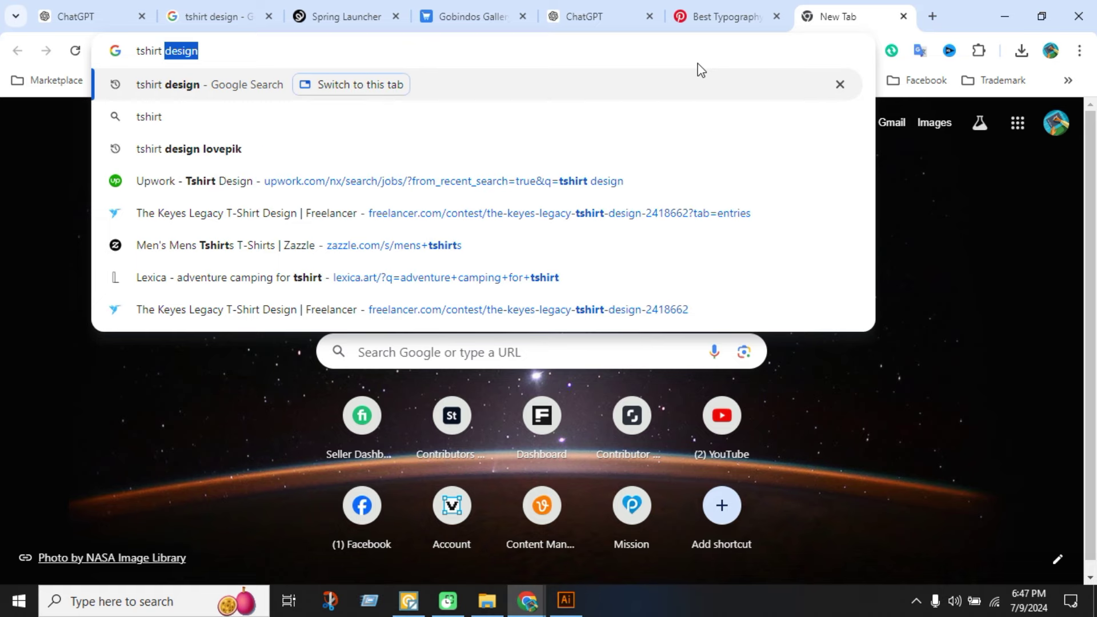
{"action": "key", "text": "Return"}
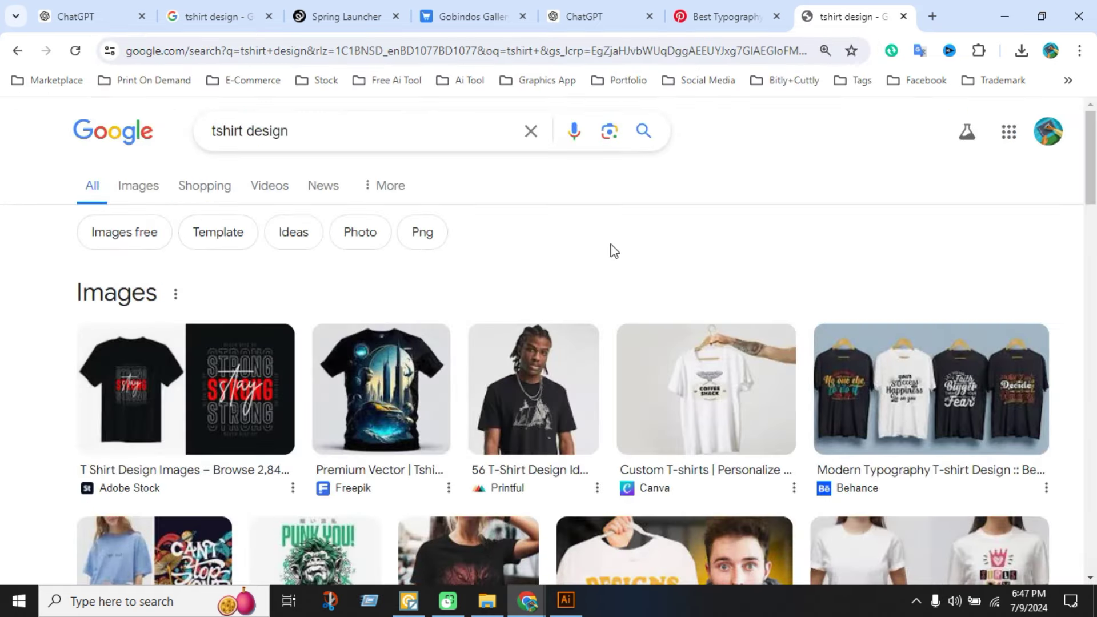
Expand the image results and open the Pinterest board behind the white raven T-shirt image.
{"action": "scroll", "coordinate": [594, 434], "scroll_direction": "down", "scroll_amount": 5}
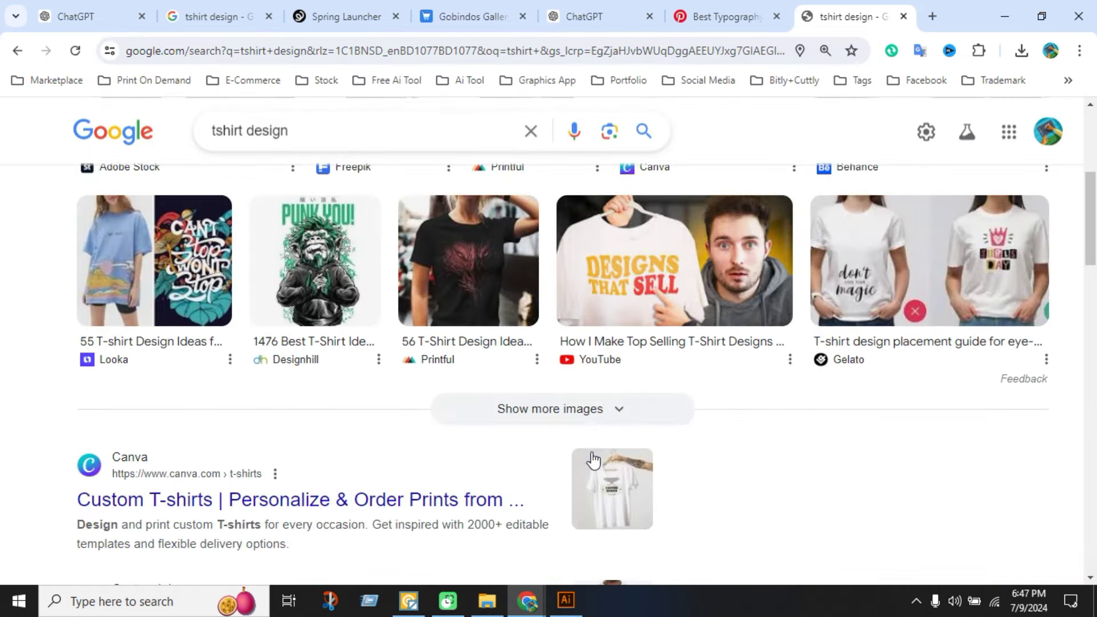
{"action": "left_click", "coordinate": [586, 409]}
{"action": "scroll", "coordinate": [588, 409], "scroll_direction": "down", "scroll_amount": 3}
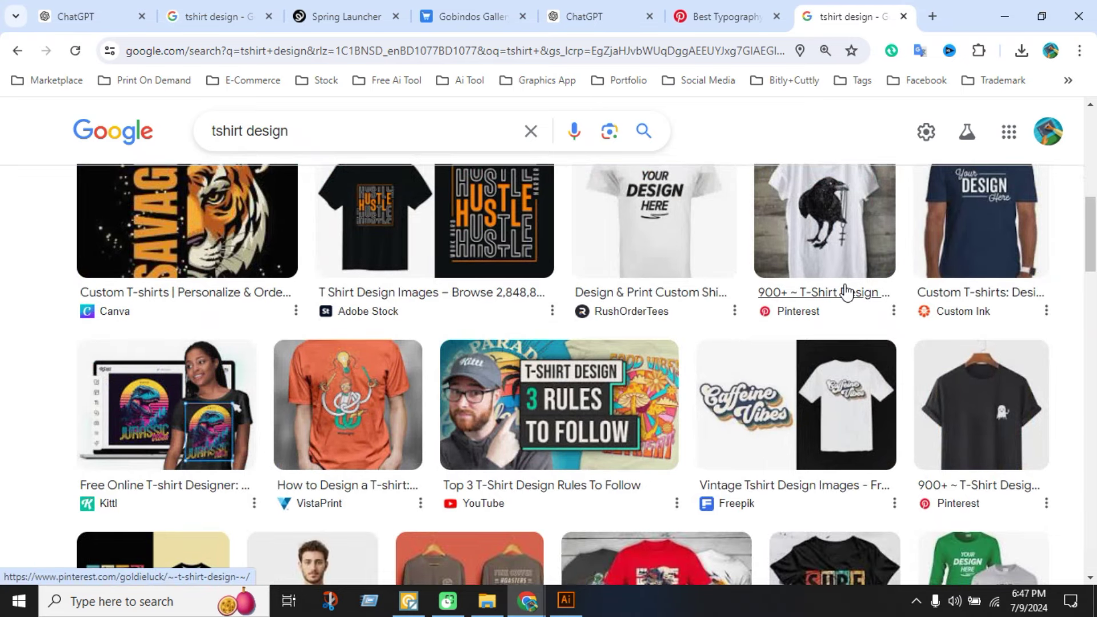
{"action": "scroll", "coordinate": [847, 292], "scroll_direction": "down", "scroll_amount": 3}
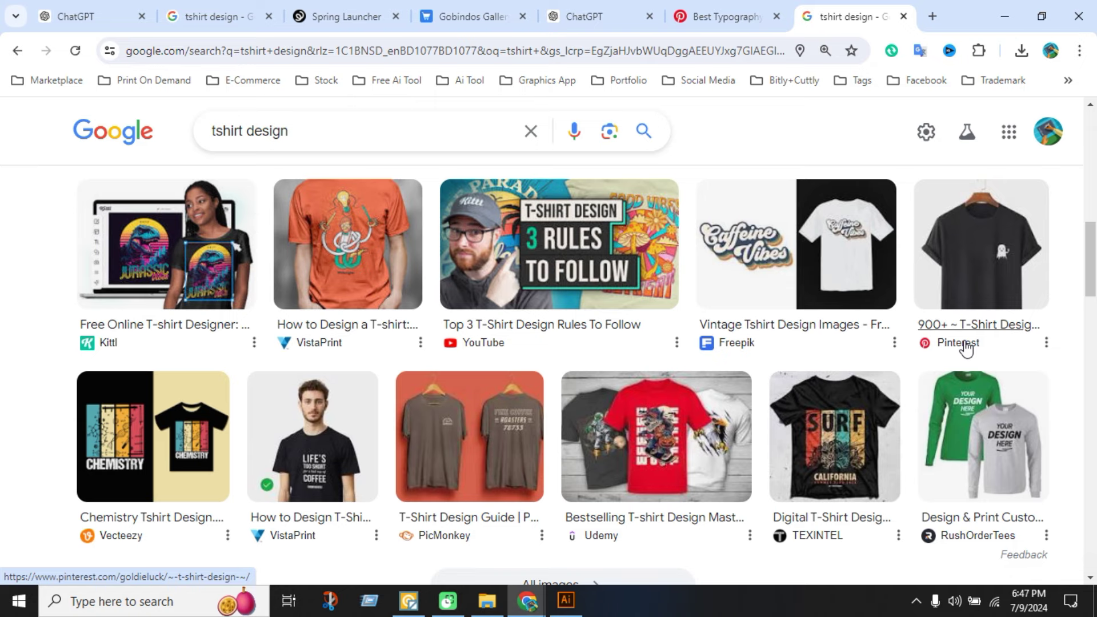
{"action": "scroll", "coordinate": [966, 348], "scroll_direction": "up", "scroll_amount": 6}
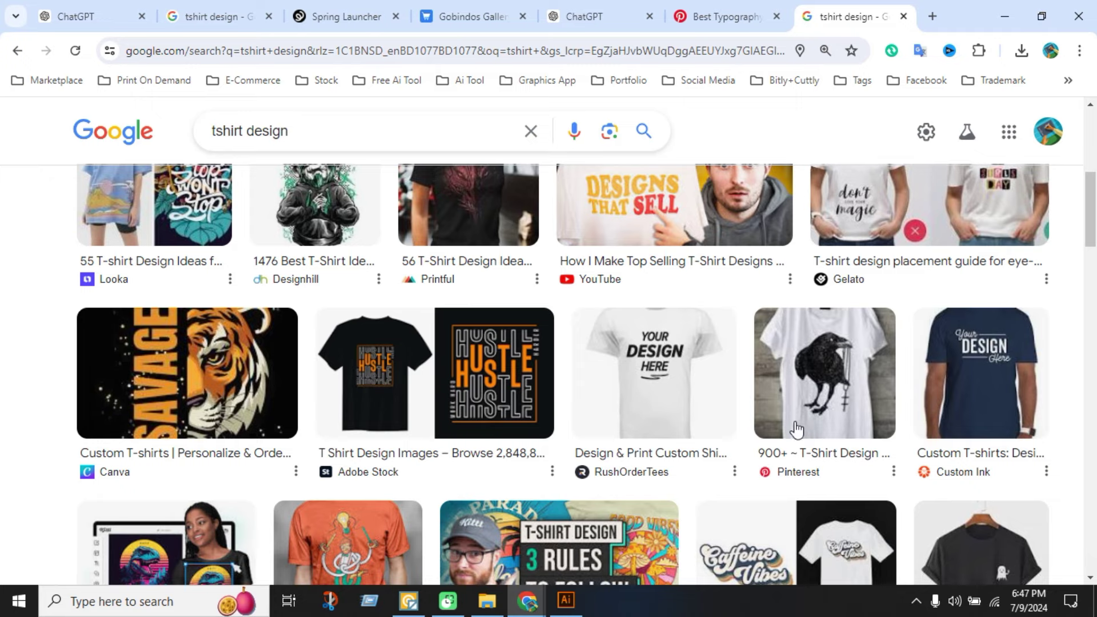
{"action": "left_click", "coordinate": [796, 429]}
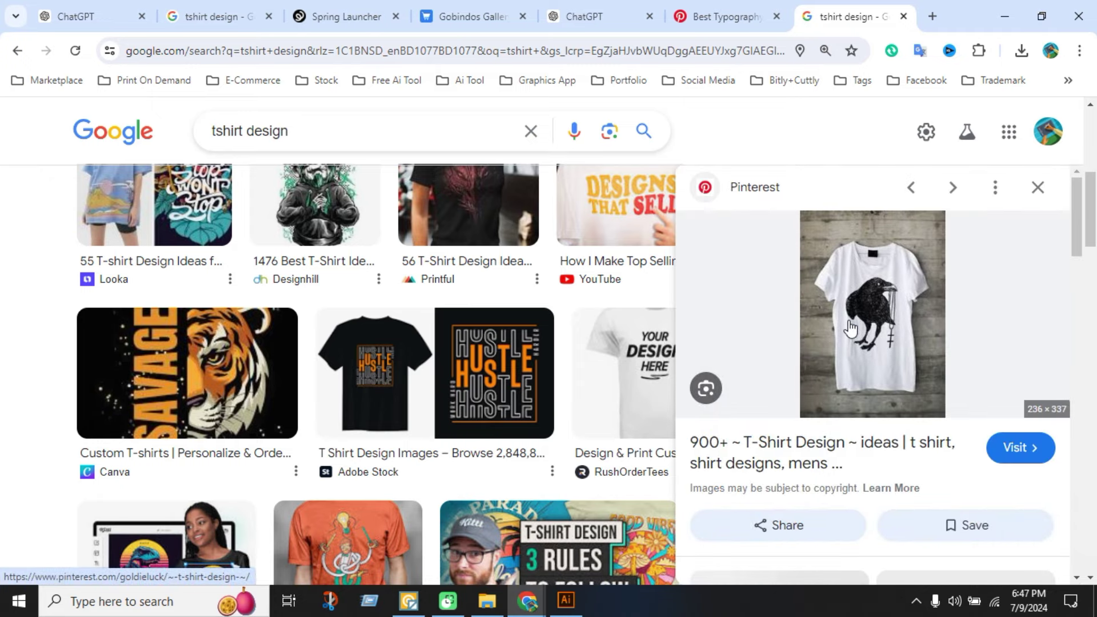
{"action": "left_click", "coordinate": [850, 327]}
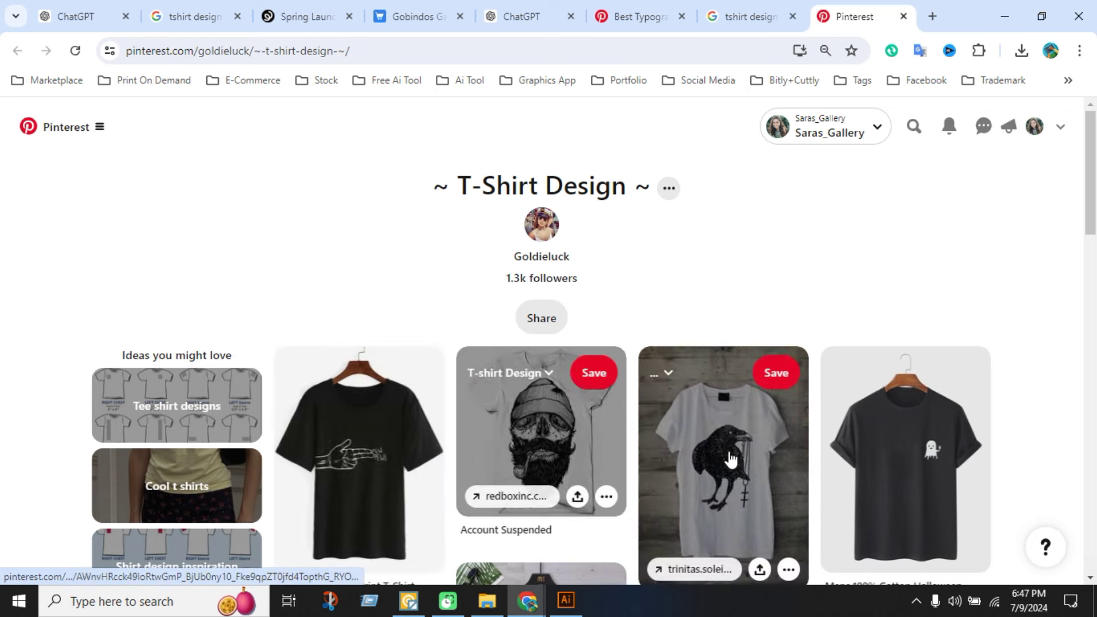
Browse the T-shirt pins on the "~ T-Shirt Design ~" board and open the white raven T-shirt pin.
{"action": "scroll", "coordinate": [731, 459], "scroll_direction": "down", "scroll_amount": 2}
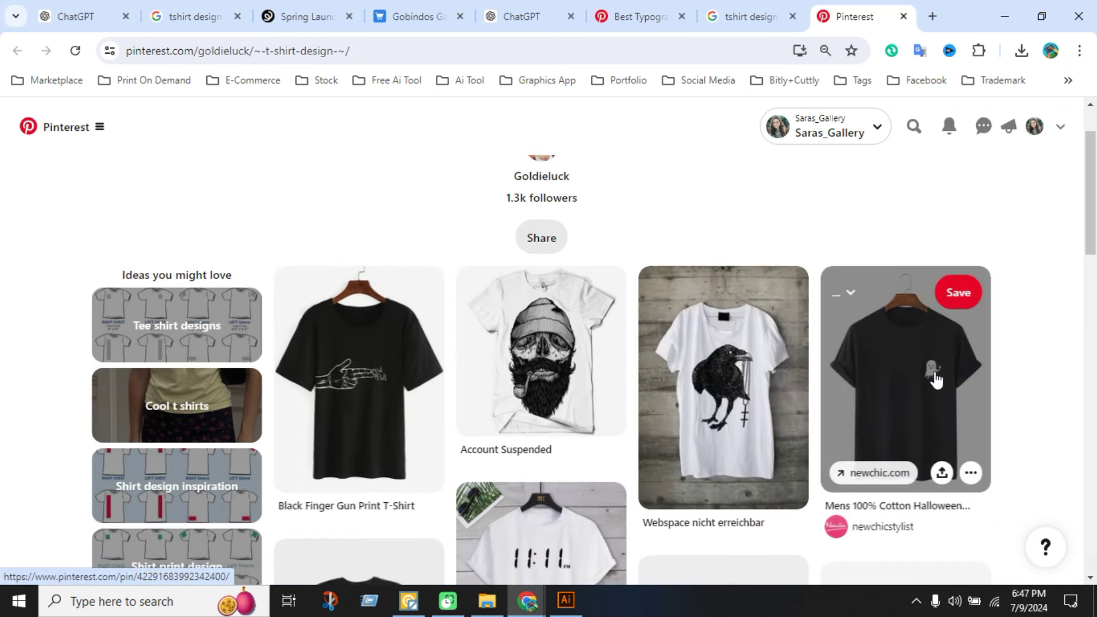
{"action": "scroll", "coordinate": [557, 480], "scroll_direction": "down", "scroll_amount": 6}
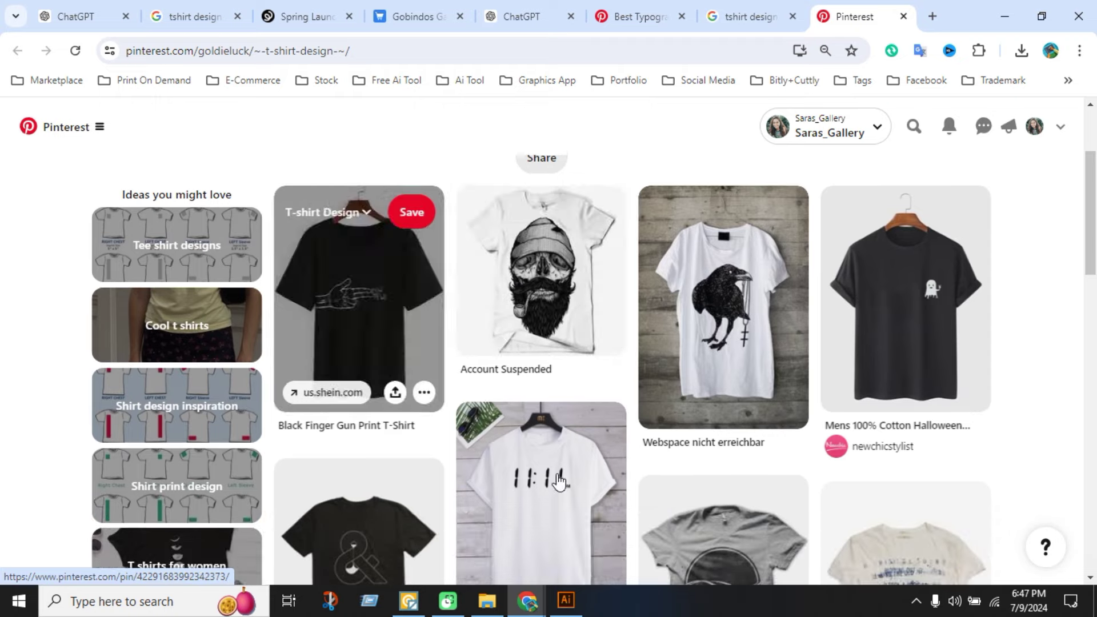
{"action": "scroll", "coordinate": [559, 482], "scroll_direction": "down", "scroll_amount": 4}
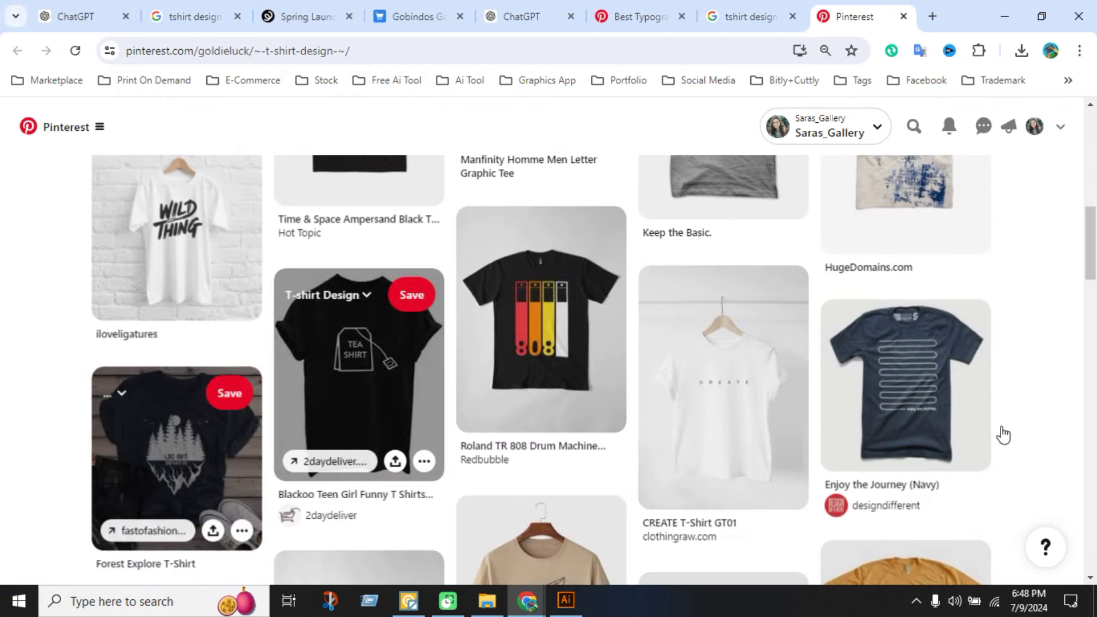
{"action": "scroll", "coordinate": [911, 391], "scroll_direction": "up", "scroll_amount": 8}
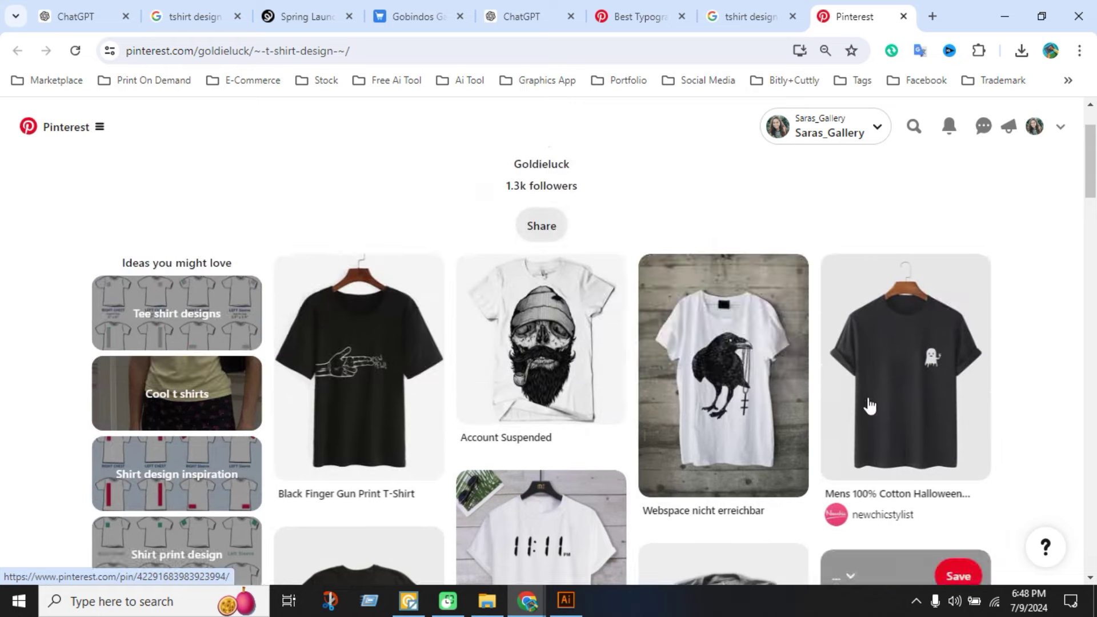
{"action": "left_click", "coordinate": [742, 378]}
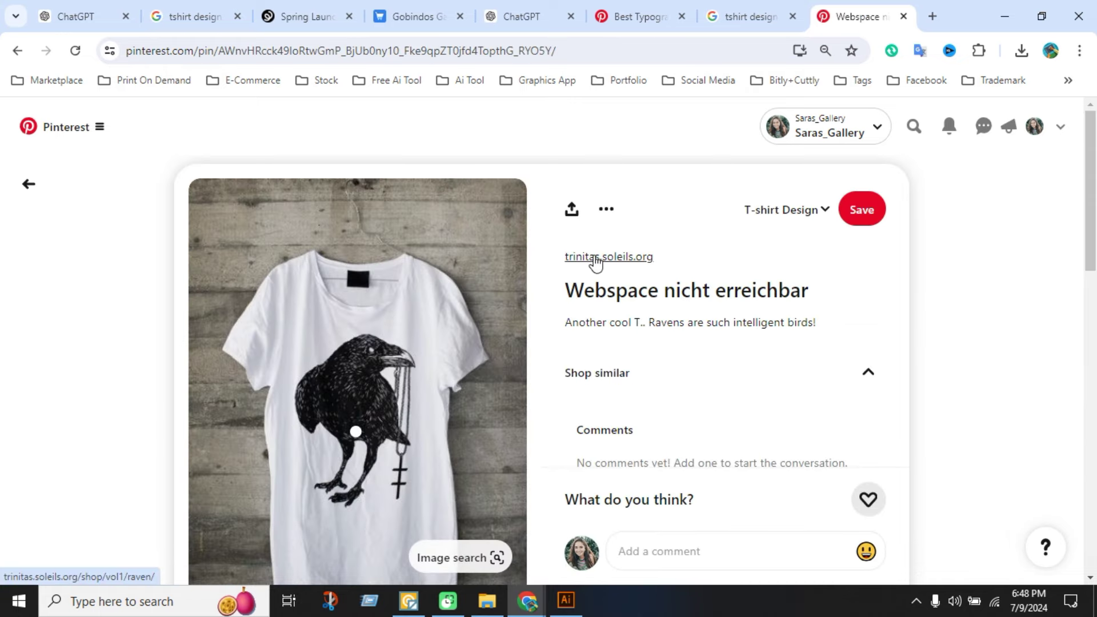
Try the raven pin's trinitas.soleils.org link, dismiss the notice and return to the T-Shirt Design board.
{"action": "left_click", "coordinate": [704, 341]}
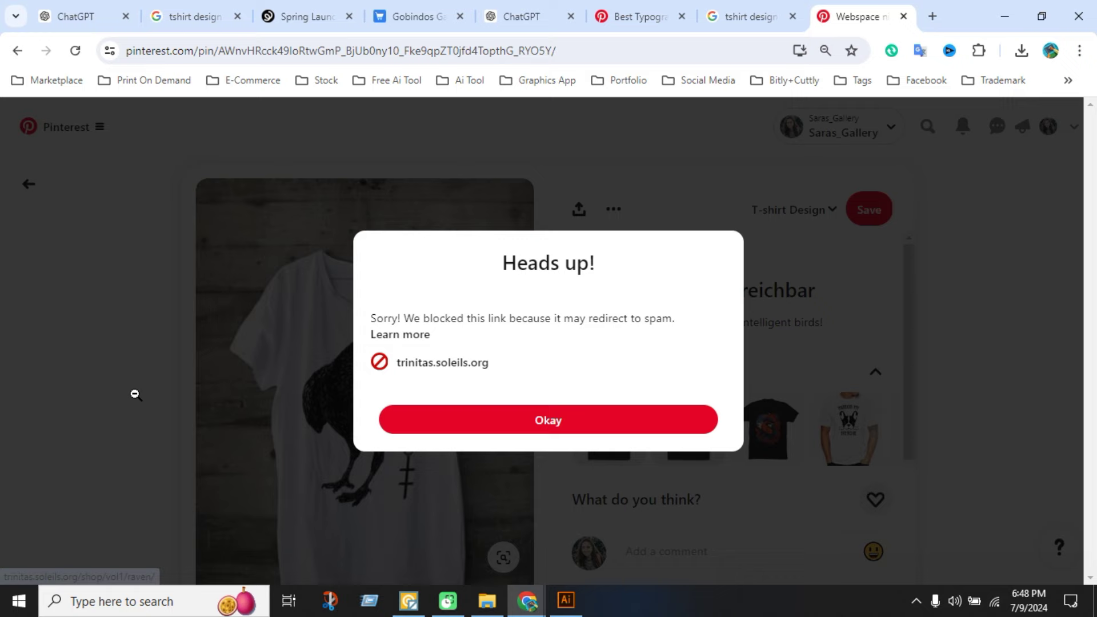
{"action": "left_click", "coordinate": [605, 437]}
{"action": "left_click", "coordinate": [616, 258]}
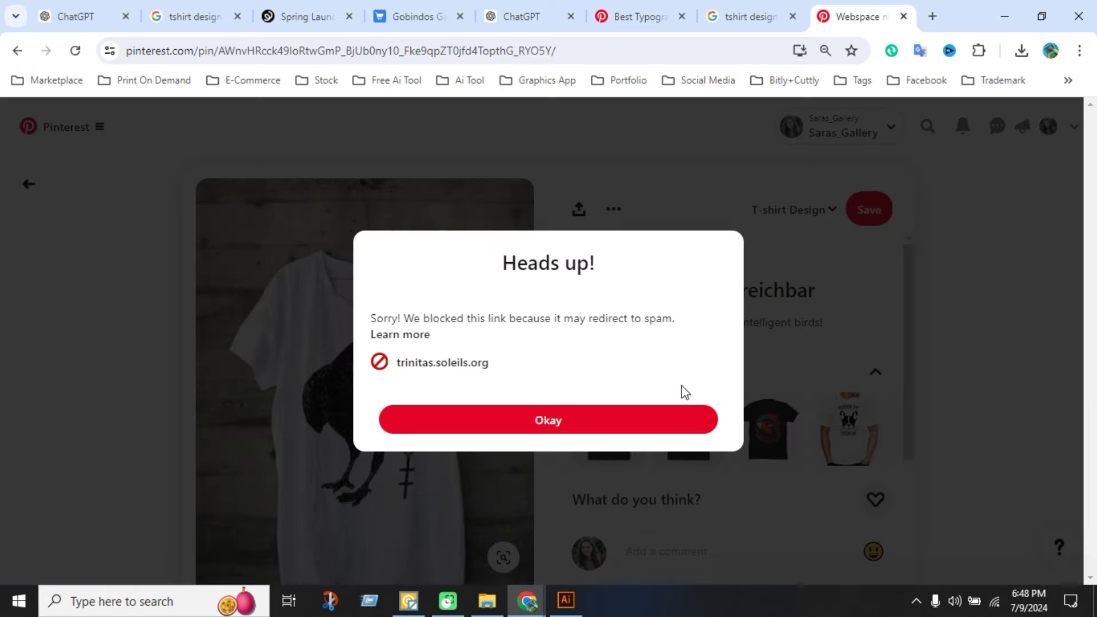
{"action": "left_click", "coordinate": [762, 17]}
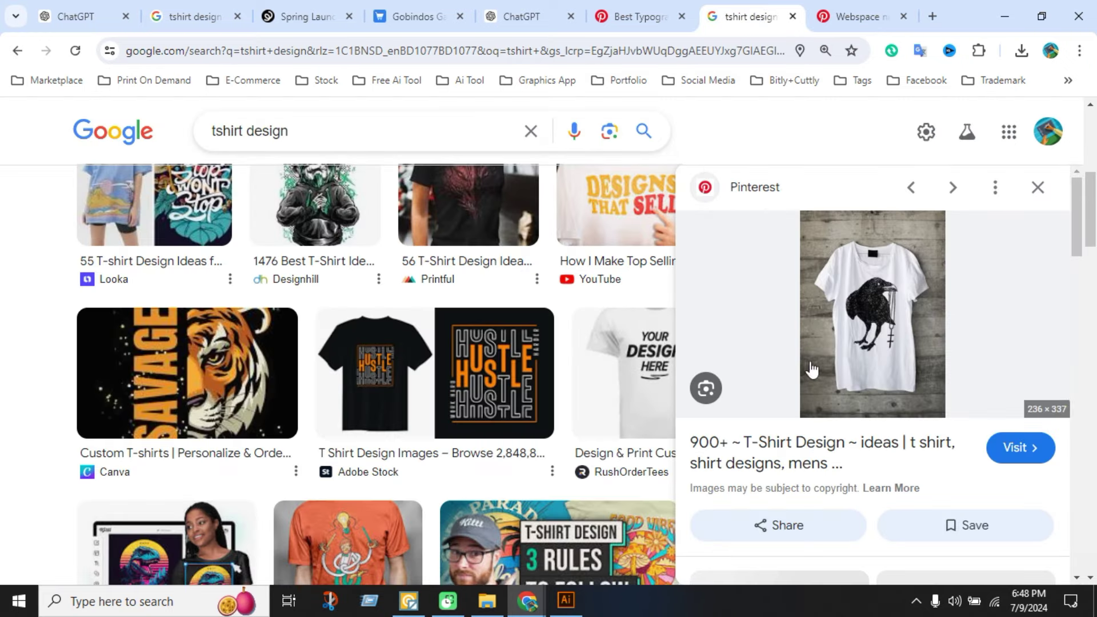
{"action": "left_click", "coordinate": [856, 17]}
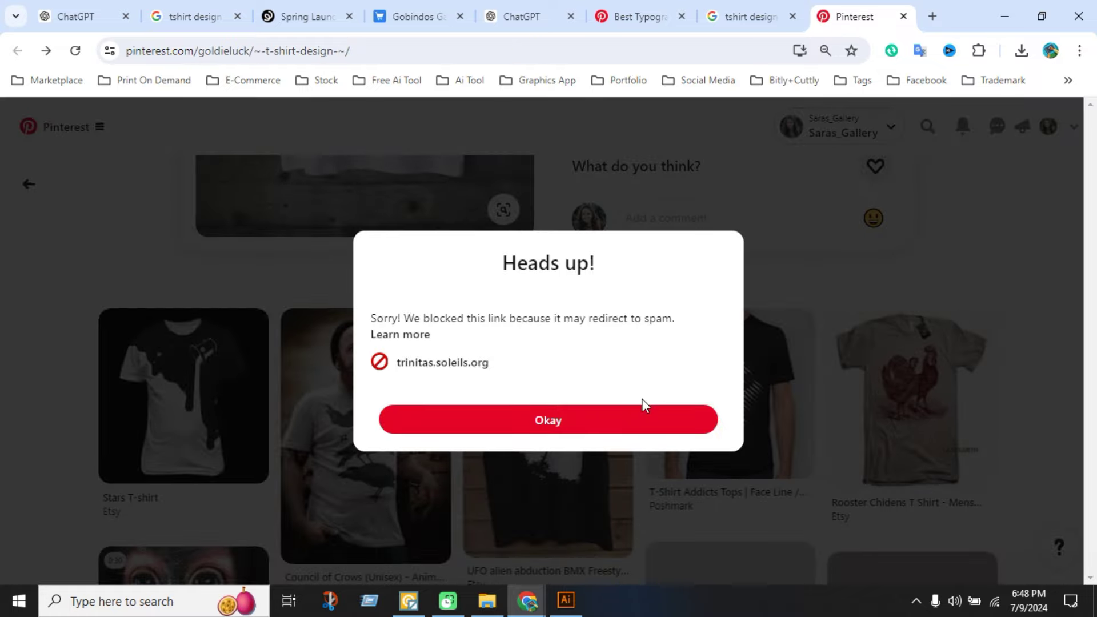
{"action": "left_click", "coordinate": [608, 424]}
Open the white 11:11 PM T-shirt pin from the board and go to its SHEIN merchant profile.
{"action": "scroll", "coordinate": [608, 425], "scroll_direction": "down", "scroll_amount": 5}
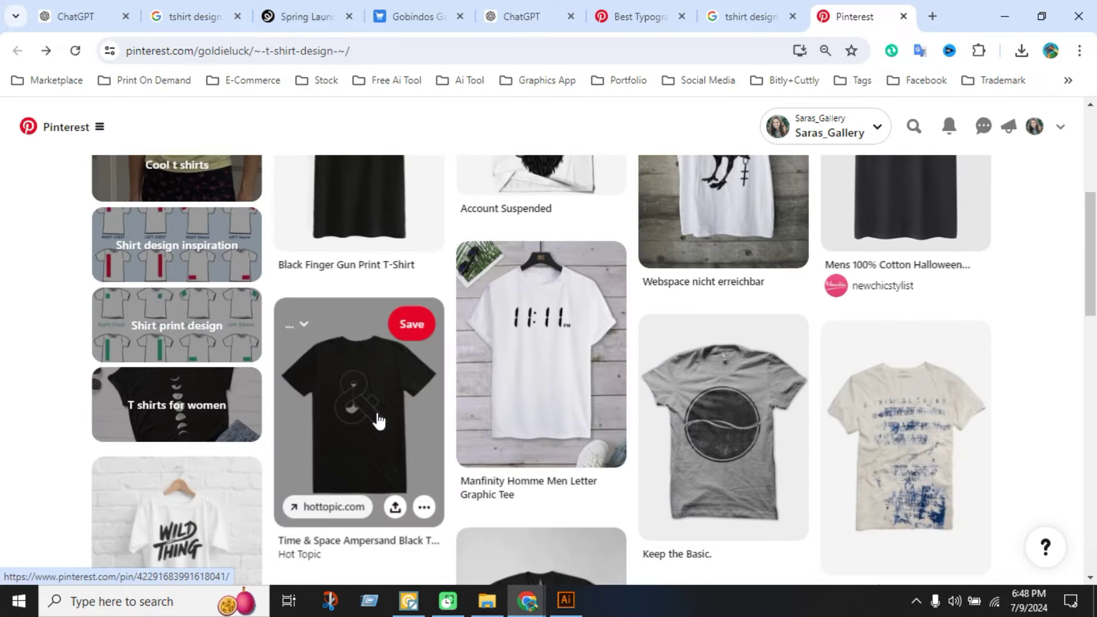
{"action": "scroll", "coordinate": [389, 422], "scroll_direction": "down", "scroll_amount": 1}
{"action": "left_click", "coordinate": [542, 311]}
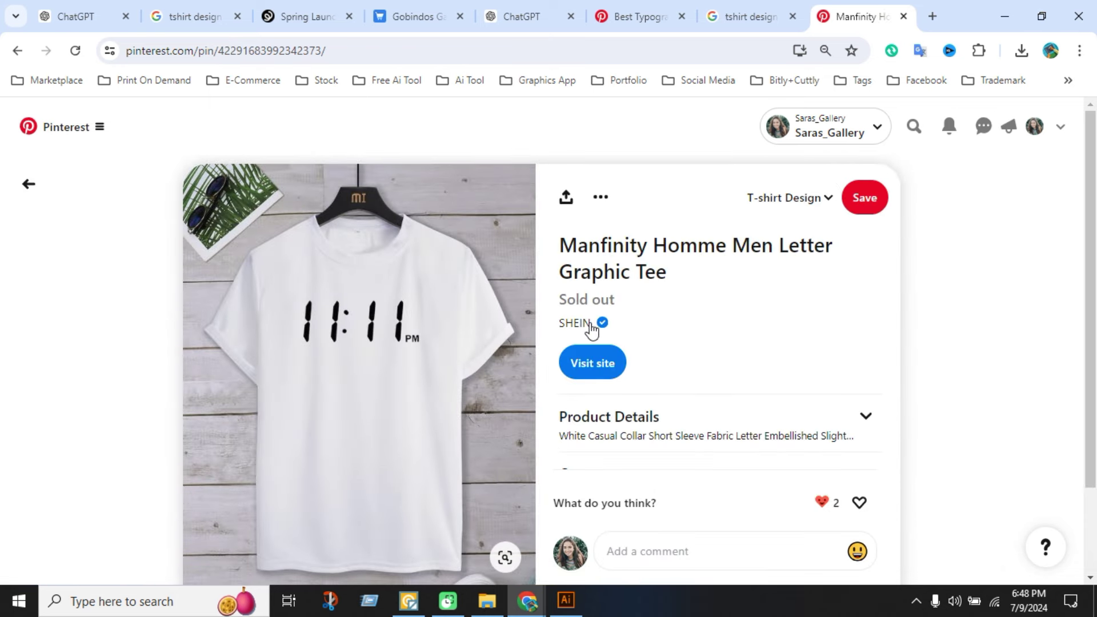
{"action": "scroll", "coordinate": [697, 383], "scroll_direction": "down", "scroll_amount": 3}
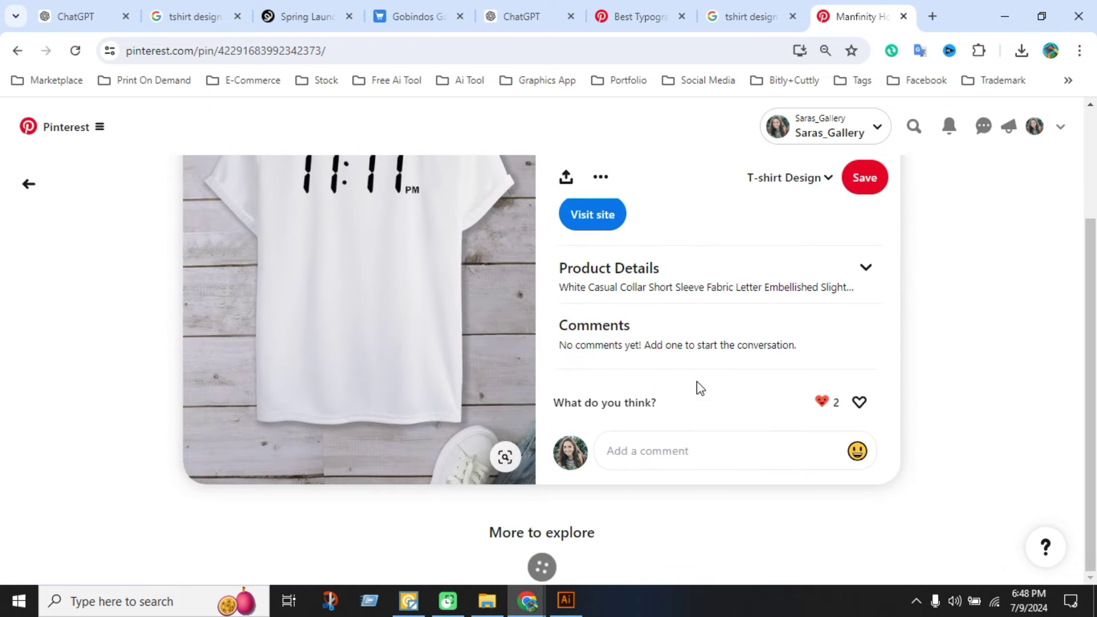
{"action": "scroll", "coordinate": [680, 382], "scroll_direction": "up", "scroll_amount": 3}
{"action": "left_click", "coordinate": [582, 324]}
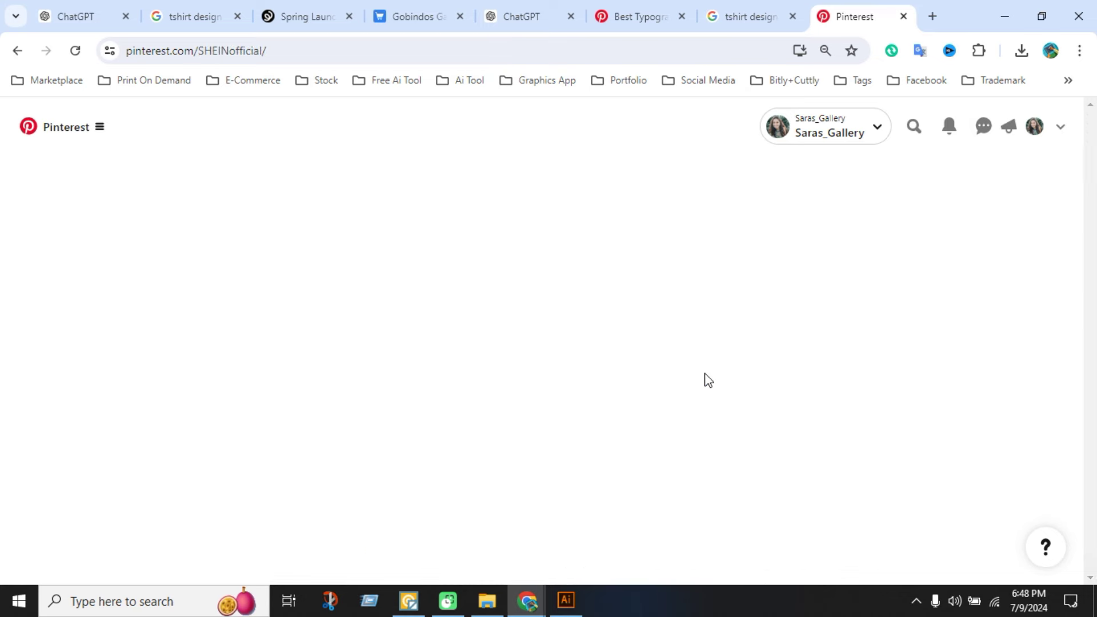
Look through the SHEIN profile and its created pins and return to the 11:11 PM T-shirt pin.
{"action": "scroll", "coordinate": [516, 391], "scroll_direction": "down", "scroll_amount": 3}
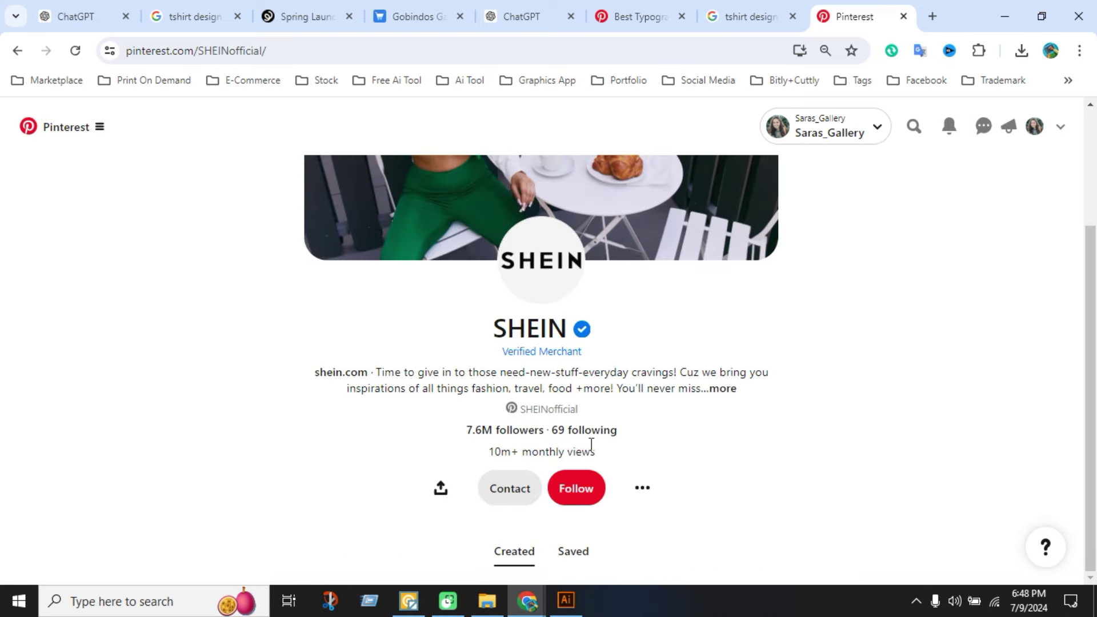
{"action": "scroll", "coordinate": [617, 470], "scroll_direction": "down", "scroll_amount": 6}
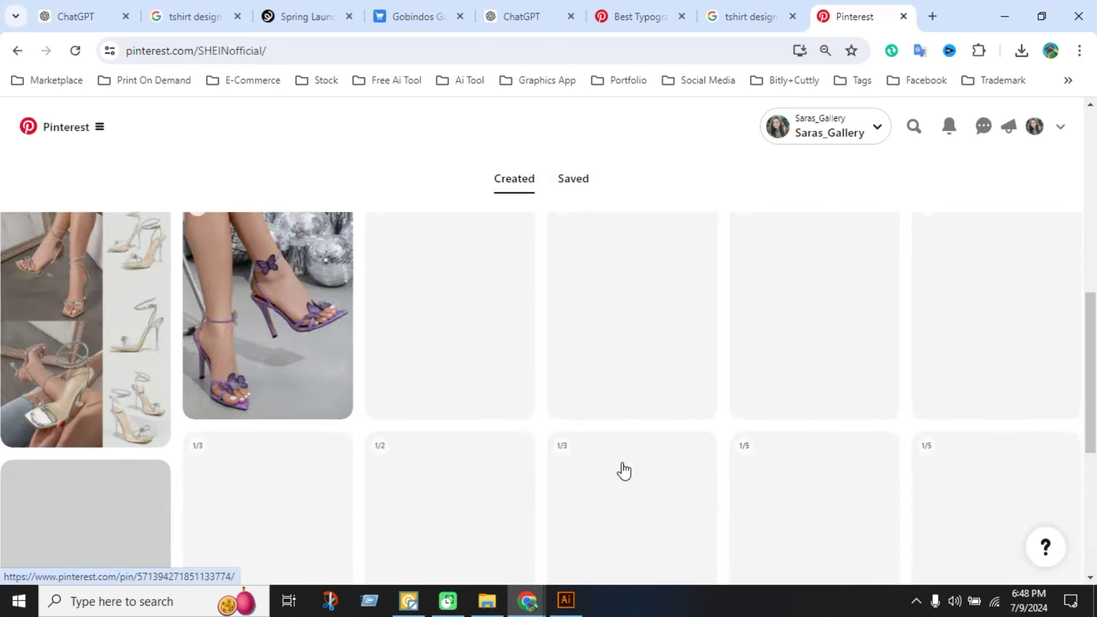
{"action": "scroll", "coordinate": [622, 469], "scroll_direction": "up", "scroll_amount": 7}
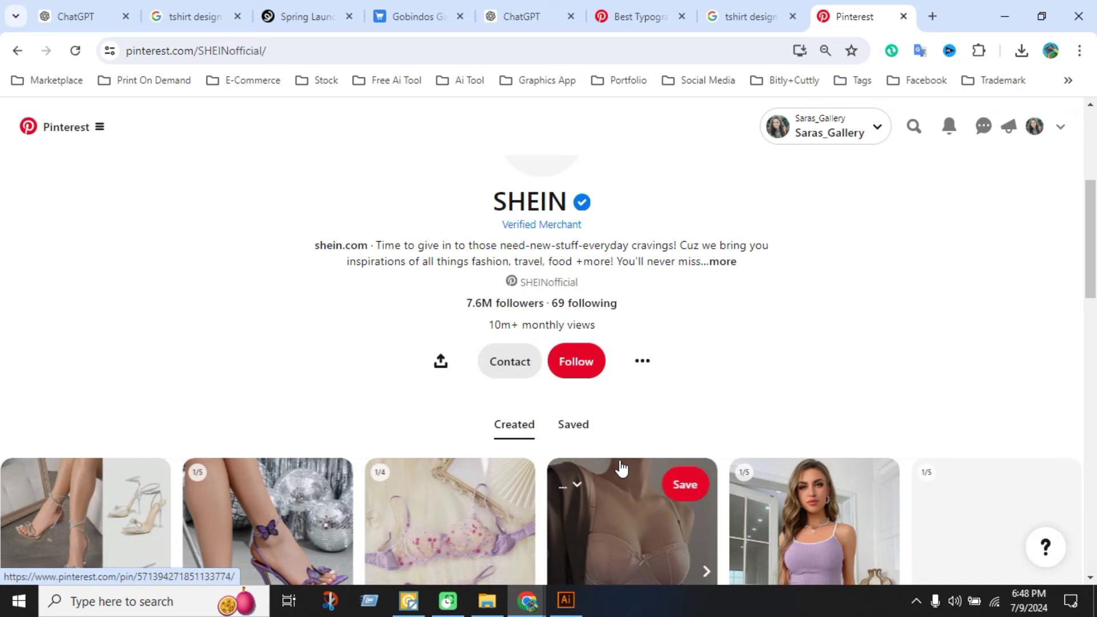
{"action": "scroll", "coordinate": [621, 468], "scroll_direction": "down", "scroll_amount": 2}
{"action": "left_click", "coordinate": [625, 453]}
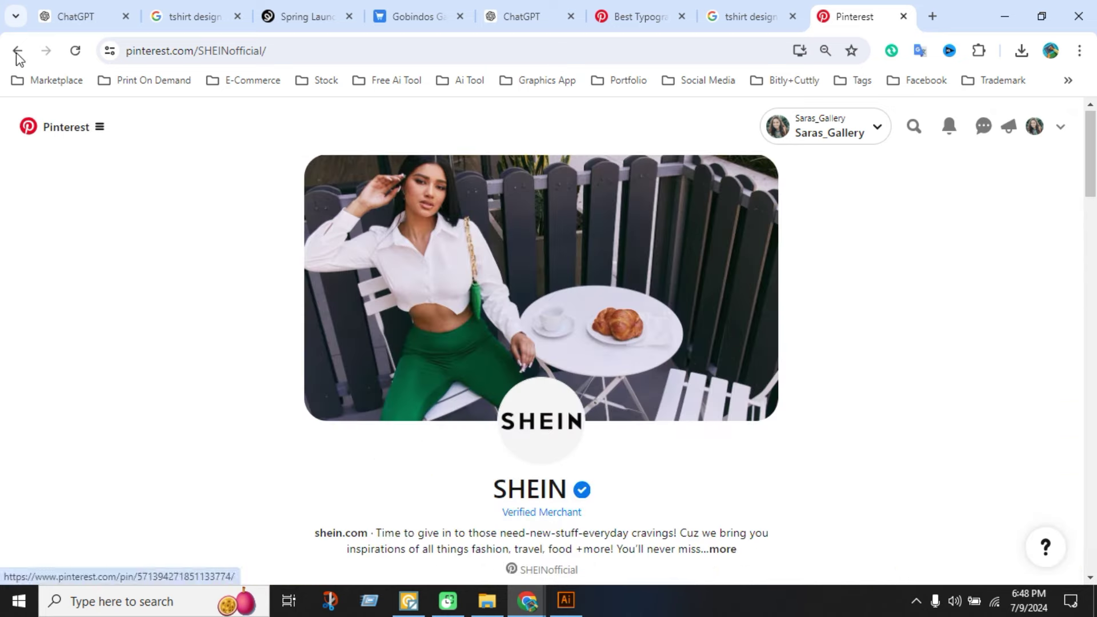
Review the 11:11 PM T-shirt pin's details and go back to the T-Shirt Design board.
{"action": "scroll", "coordinate": [639, 372], "scroll_direction": "down", "scroll_amount": 3}
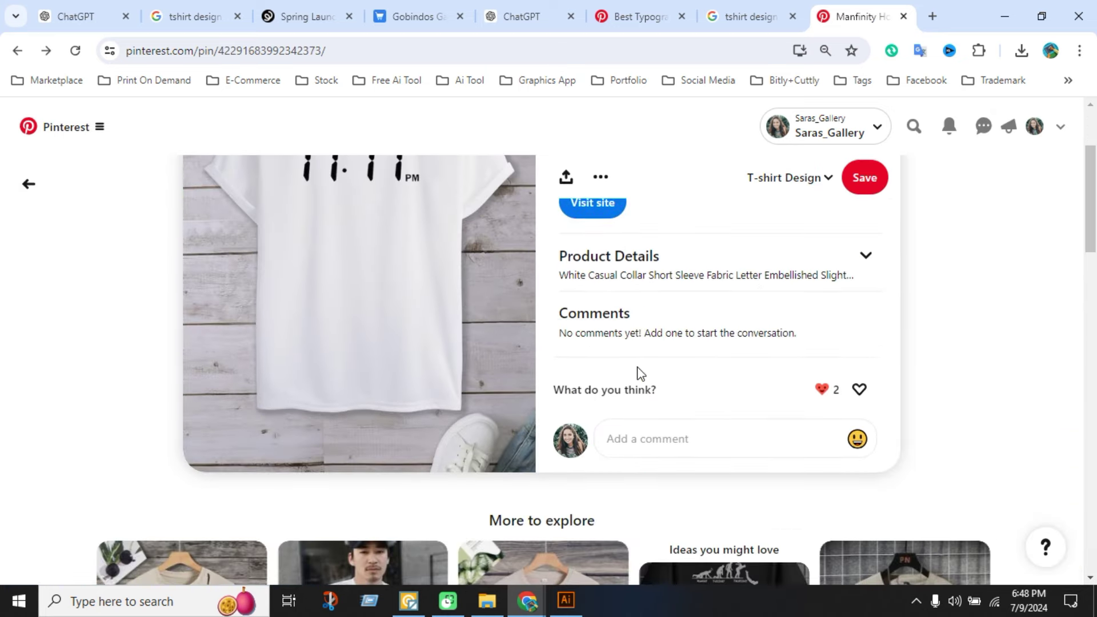
{"action": "scroll", "coordinate": [639, 374], "scroll_direction": "up", "scroll_amount": 2}
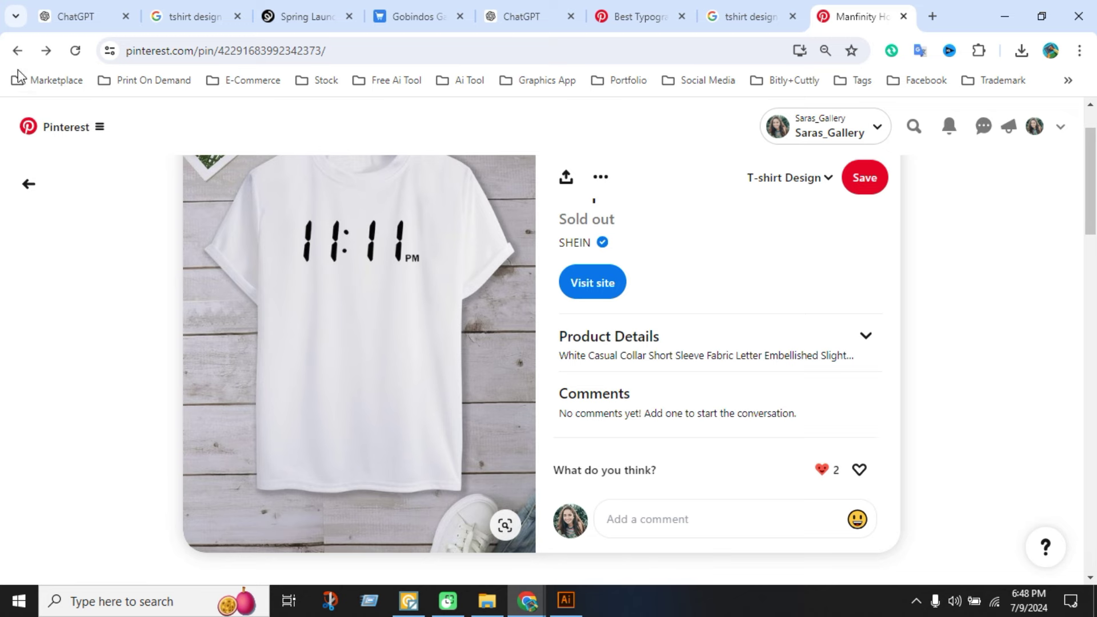
{"action": "left_click", "coordinate": [17, 50]}
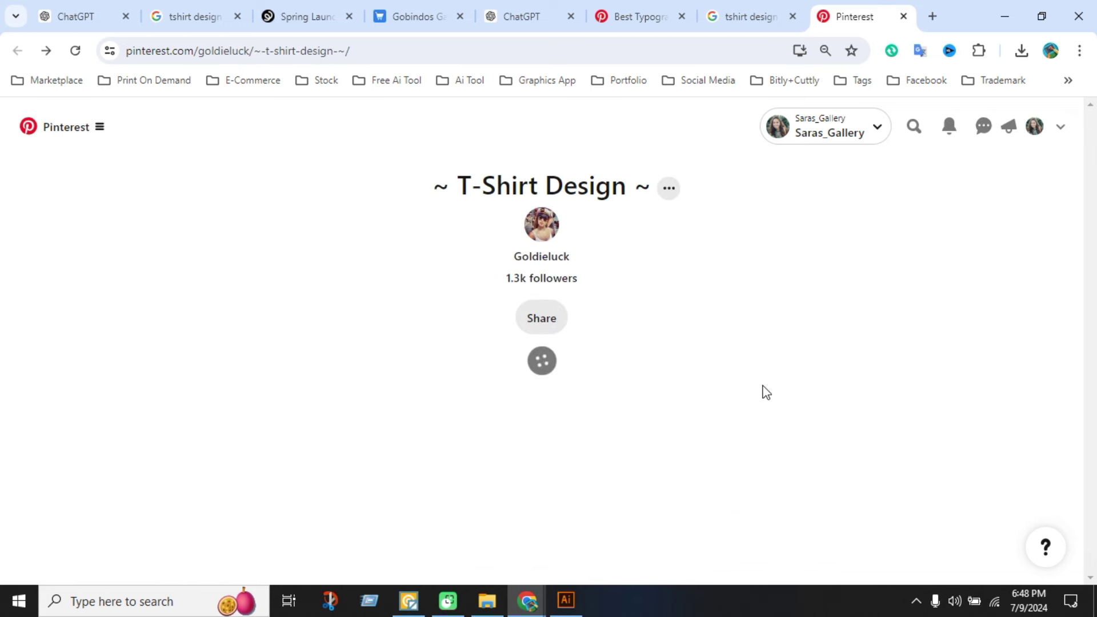
Open the bearded-skull T-shirt pin, follow its redboxinc.co.uk link and return to the pin's tab.
{"action": "scroll", "coordinate": [627, 429], "scroll_direction": "down", "scroll_amount": 1}
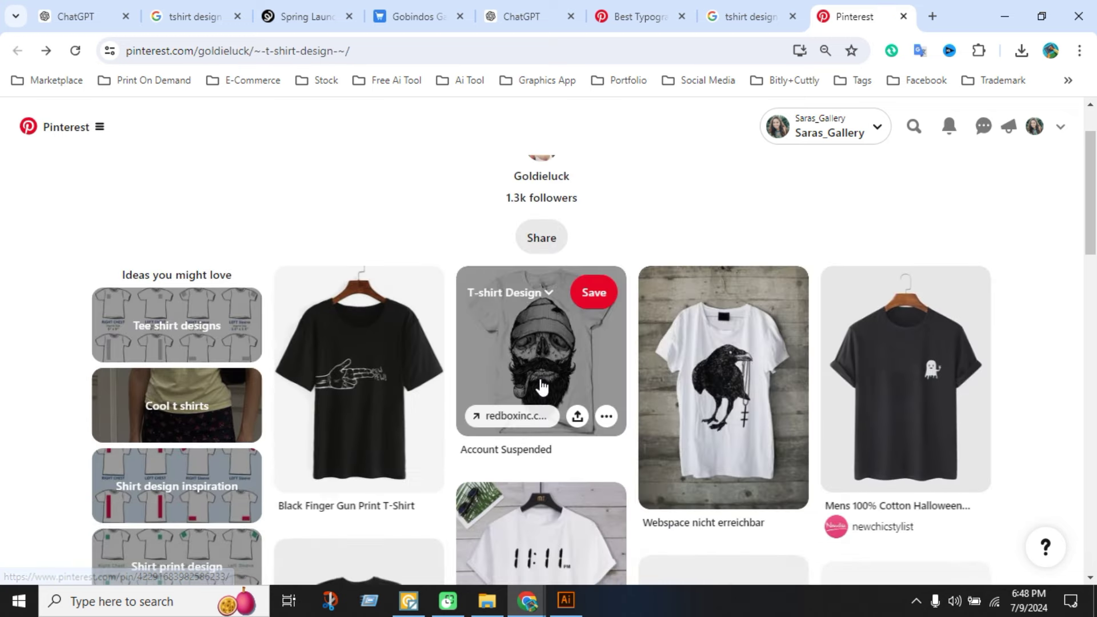
{"action": "left_click", "coordinate": [539, 382]}
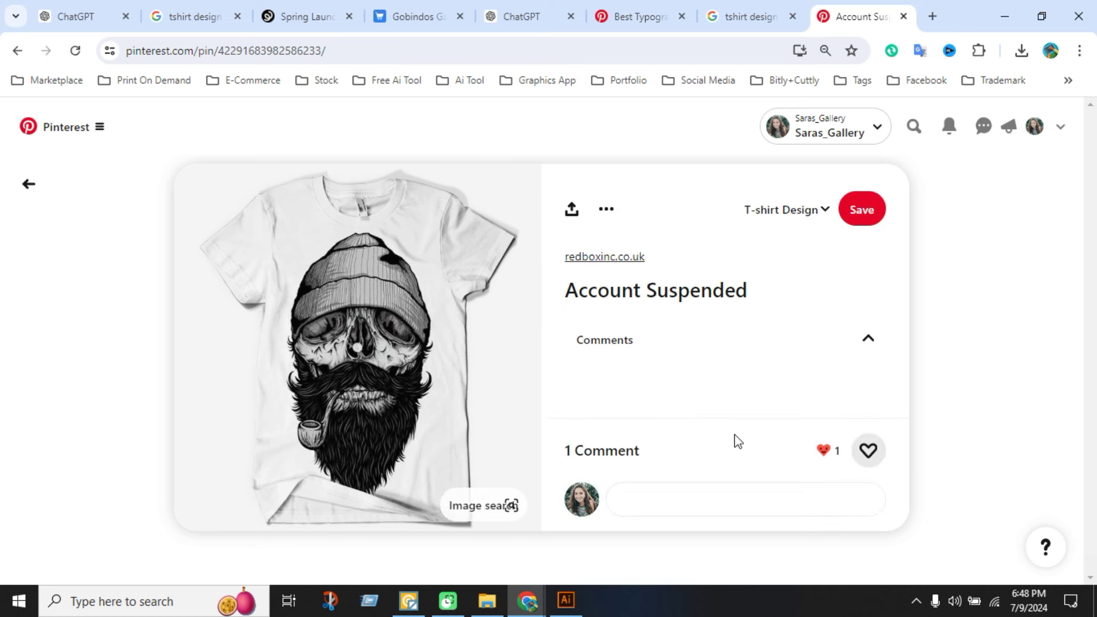
{"action": "left_click", "coordinate": [617, 259]}
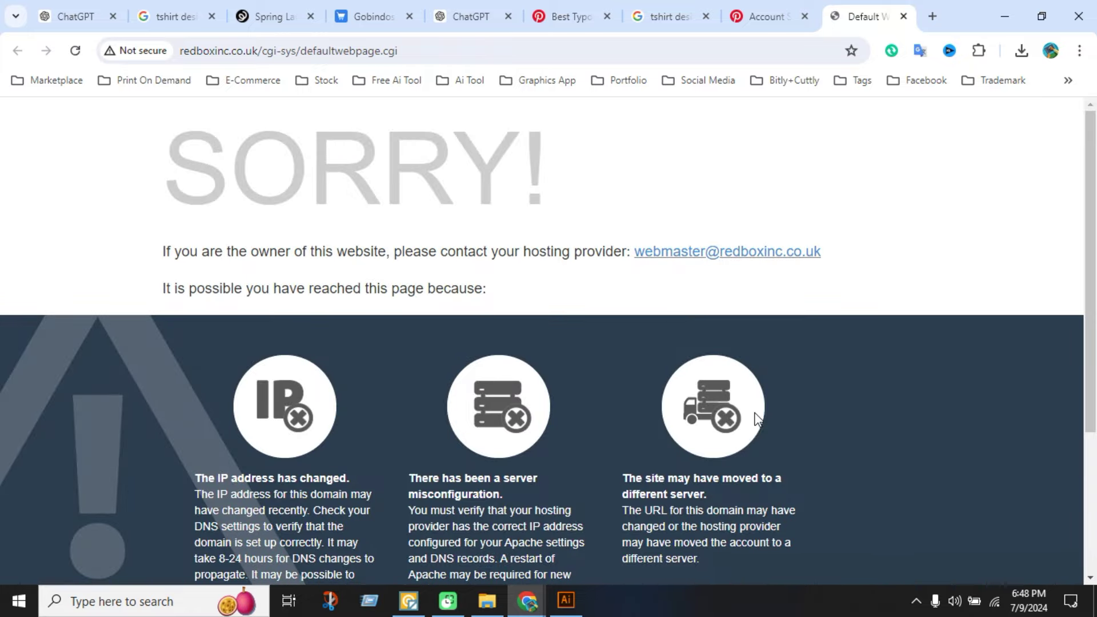
{"action": "left_click", "coordinate": [756, 13]}
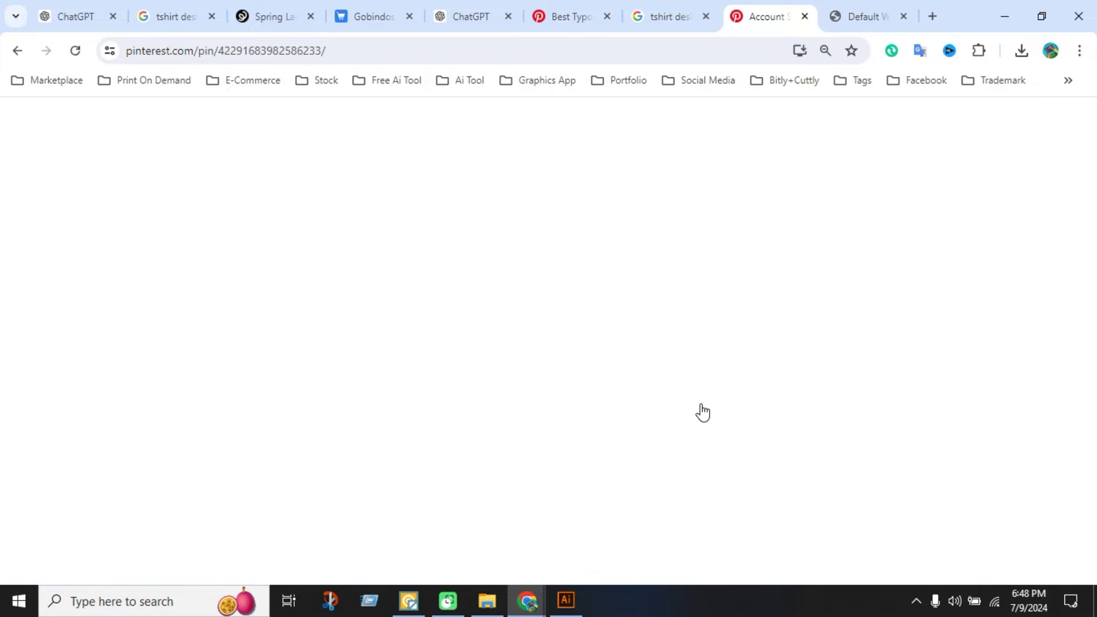
Return to the Google T-shirt design results and open the Pinterest board linked from the black ghost T-shirt image.
{"action": "left_click", "coordinate": [668, 5]}
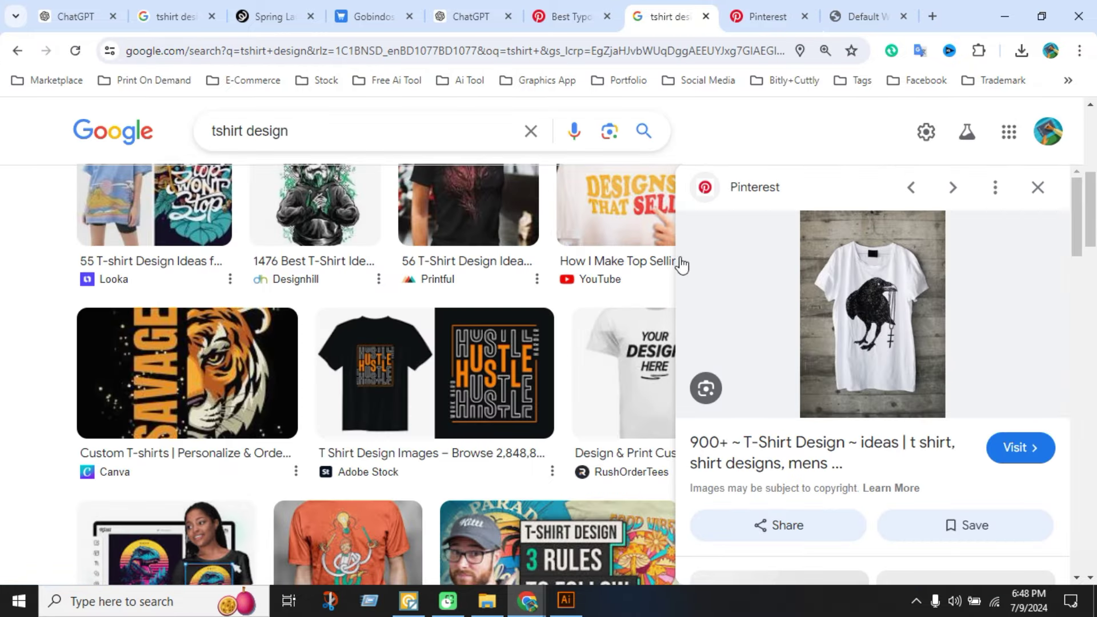
{"action": "left_click", "coordinate": [1038, 187]}
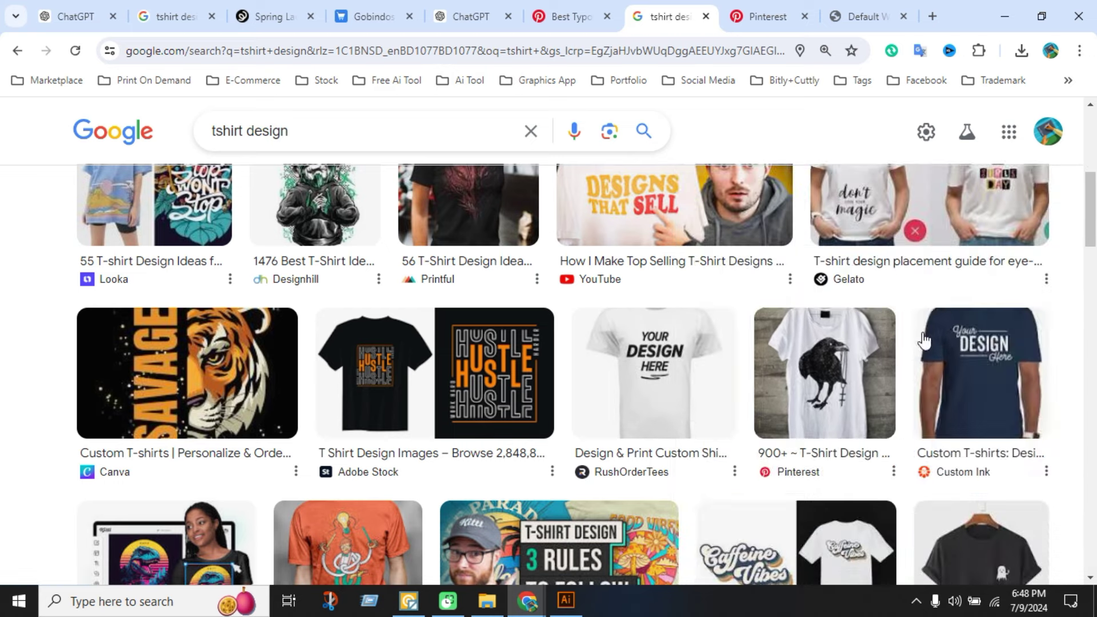
{"action": "scroll", "coordinate": [878, 416], "scroll_direction": "down", "scroll_amount": 4}
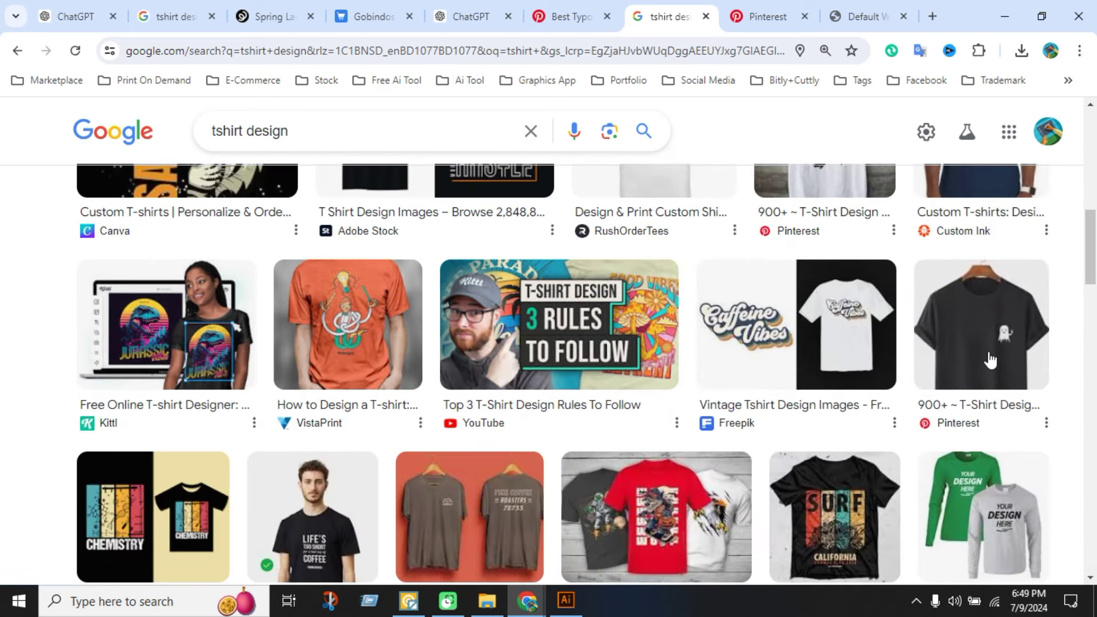
{"action": "left_click", "coordinate": [990, 360]}
{"action": "left_click", "coordinate": [897, 329]}
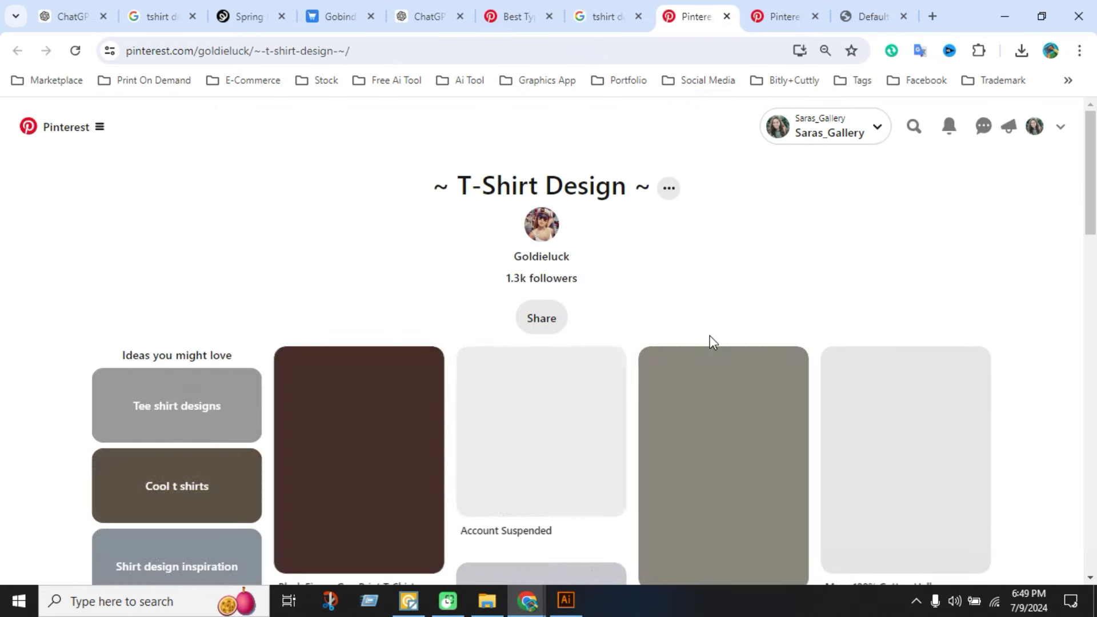
{"action": "scroll", "coordinate": [710, 343], "scroll_direction": "down", "scroll_amount": 3}
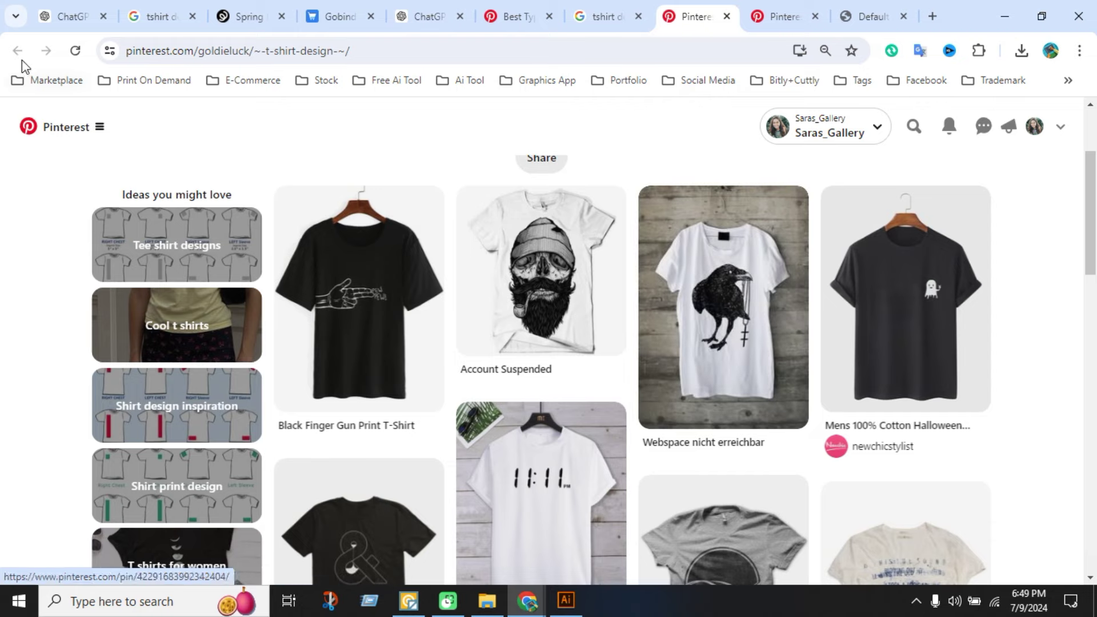
Check the published Best Typography T-Shirt Design Print pin, go back to the Google results and show all images for the search.
{"action": "left_click", "coordinate": [517, 16]}
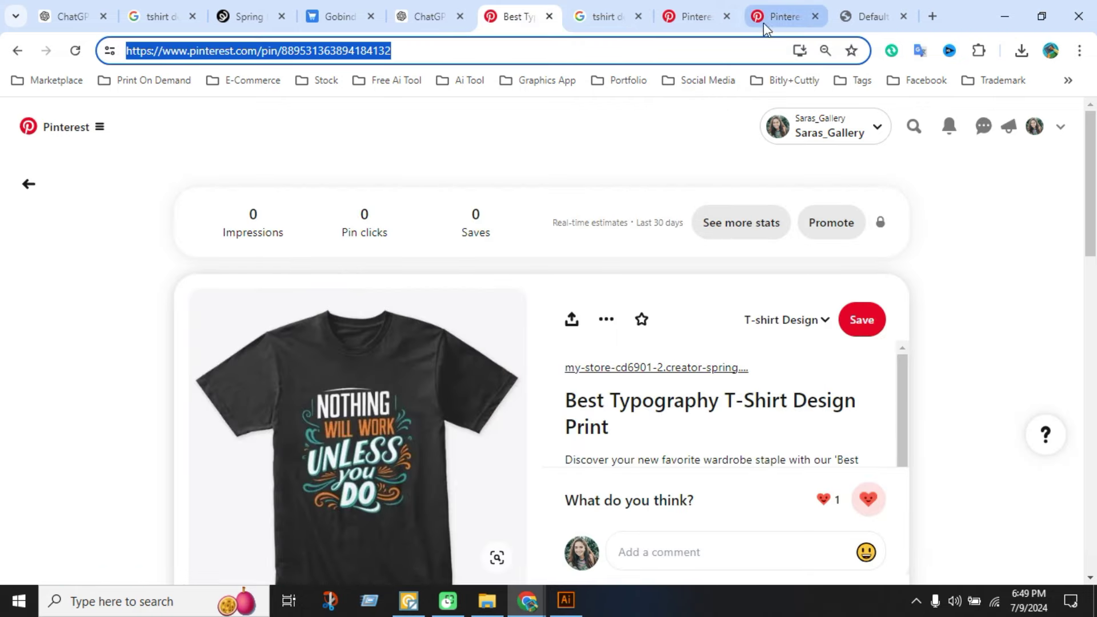
{"action": "left_click", "coordinate": [608, 12]}
{"action": "scroll", "coordinate": [1031, 219], "scroll_direction": "down", "scroll_amount": 3}
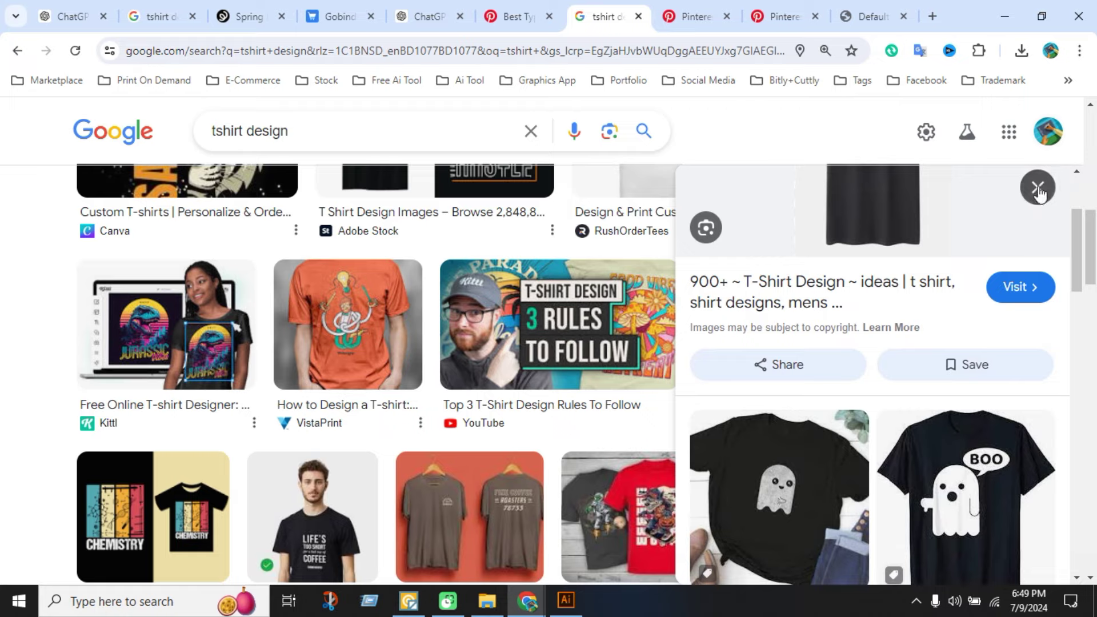
{"action": "left_click", "coordinate": [1038, 187]}
{"action": "scroll", "coordinate": [448, 383], "scroll_direction": "down", "scroll_amount": 5}
{"action": "left_click", "coordinate": [557, 358]}
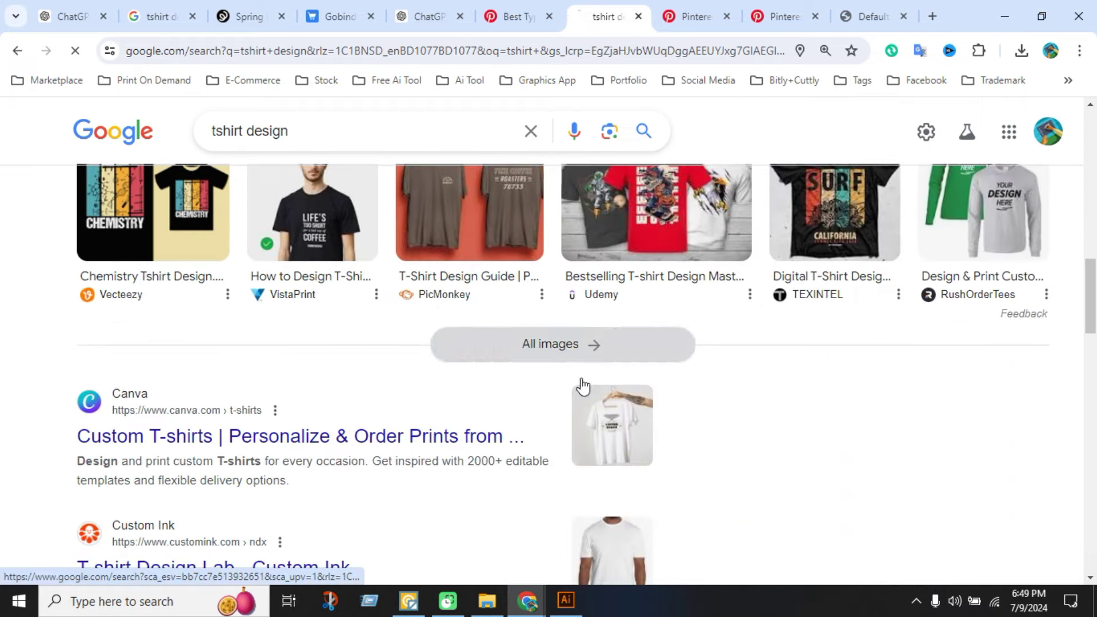
Find the Pinterest image of the "Nothing will work unless you do" T-shirt in the image results and open its pin.
{"action": "scroll", "coordinate": [690, 457], "scroll_direction": "down", "scroll_amount": 1}
{"action": "scroll", "coordinate": [588, 464], "scroll_direction": "down", "scroll_amount": 15}
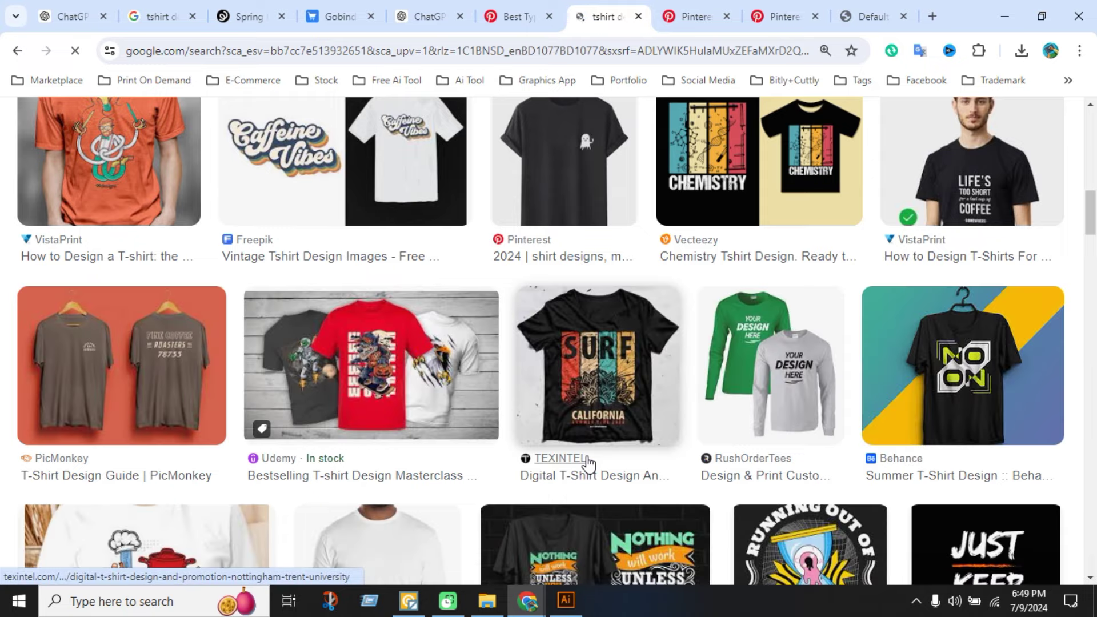
{"action": "scroll", "coordinate": [589, 461], "scroll_direction": "up", "scroll_amount": 1}
{"action": "scroll", "coordinate": [350, 466], "scroll_direction": "down", "scroll_amount": 4}
{"action": "scroll", "coordinate": [353, 450], "scroll_direction": "down", "scroll_amount": 3}
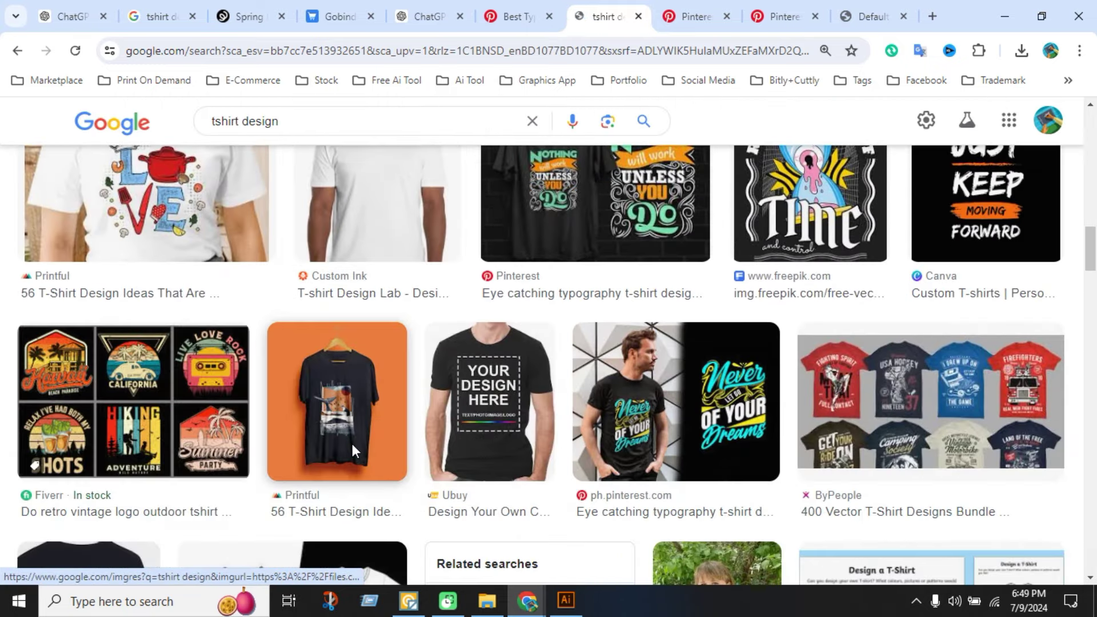
{"action": "scroll", "coordinate": [629, 286], "scroll_direction": "up", "scroll_amount": 3}
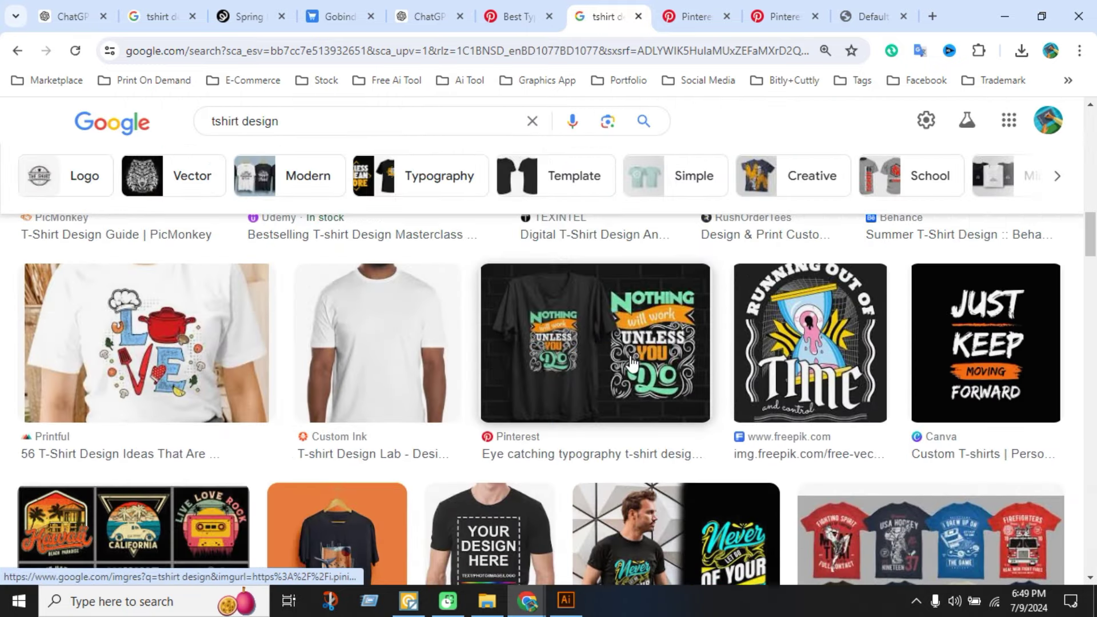
{"action": "left_click", "coordinate": [632, 364]}
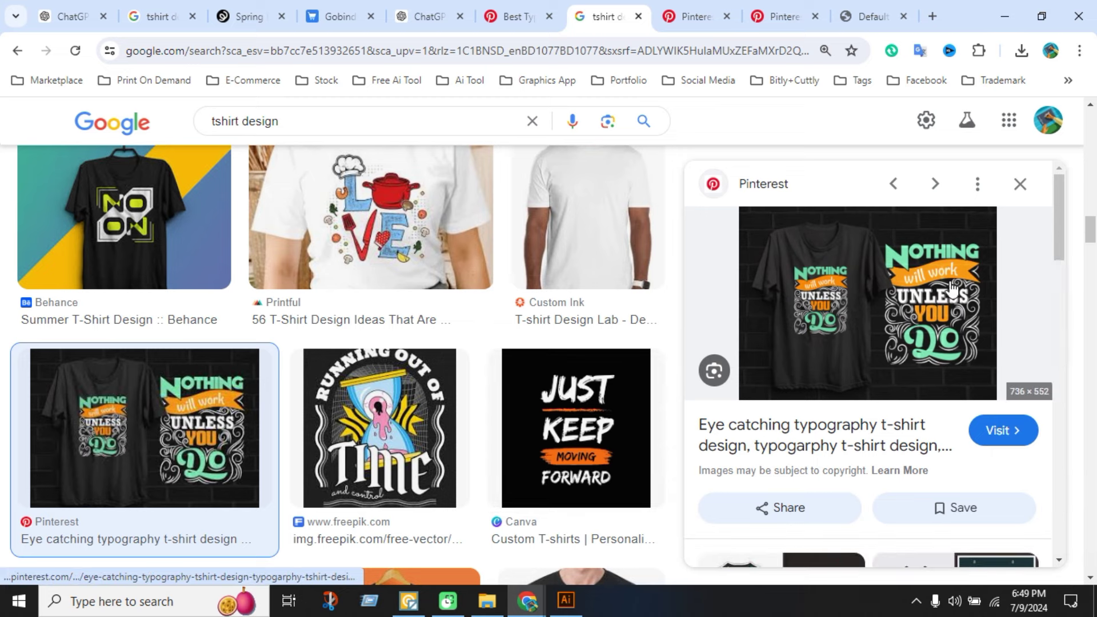
{"action": "left_click", "coordinate": [921, 309]}
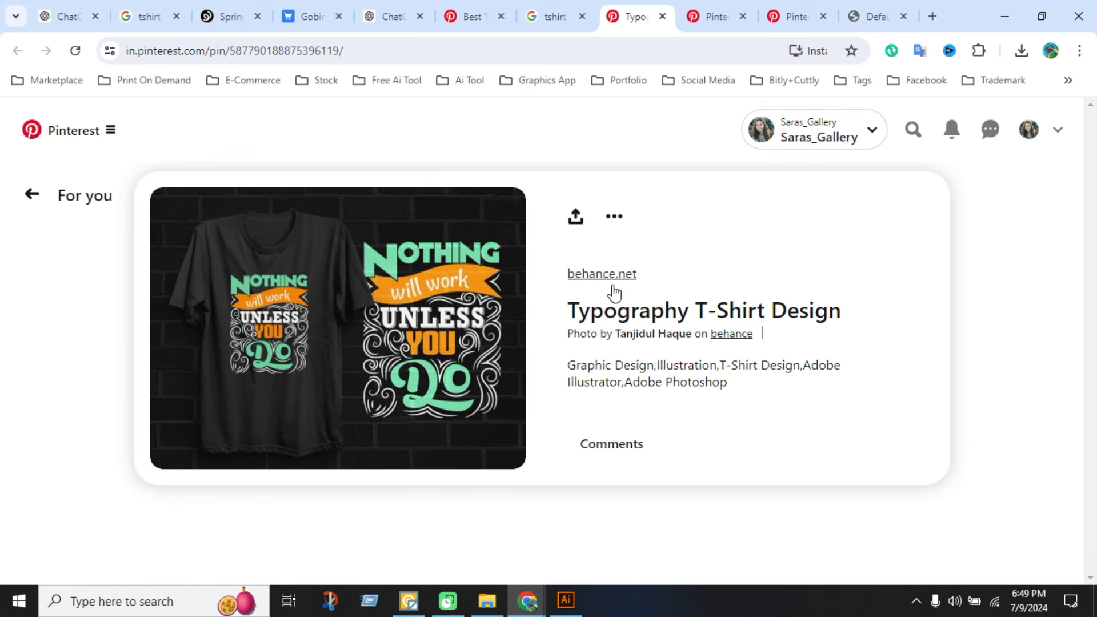
Review the Typography T-Shirt Design pin's details and follow its Behance link.
{"action": "scroll", "coordinate": [606, 346], "scroll_direction": "down", "scroll_amount": 1}
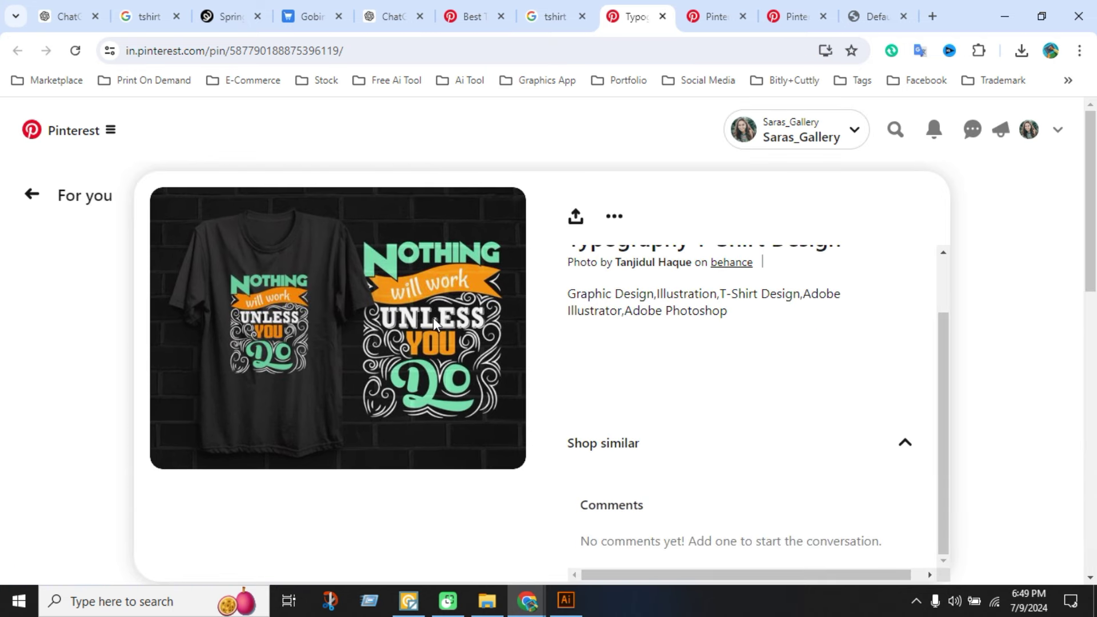
{"action": "scroll", "coordinate": [645, 280], "scroll_direction": "up", "scroll_amount": 2}
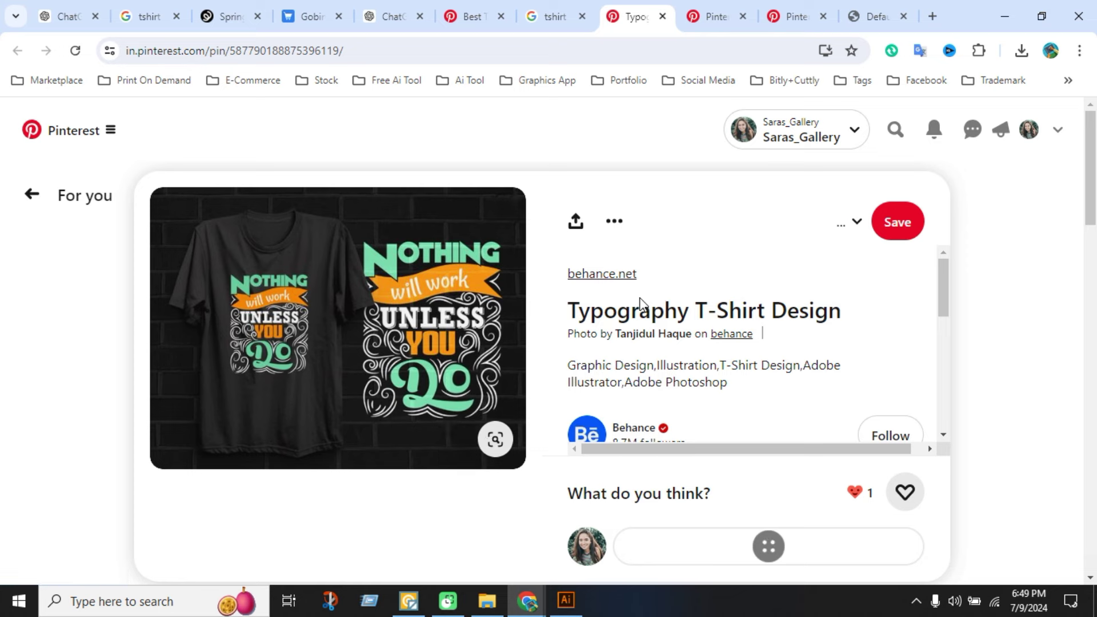
{"action": "scroll", "coordinate": [703, 372], "scroll_direction": "down", "scroll_amount": 2}
{"action": "scroll", "coordinate": [718, 374], "scroll_direction": "down", "scroll_amount": 2}
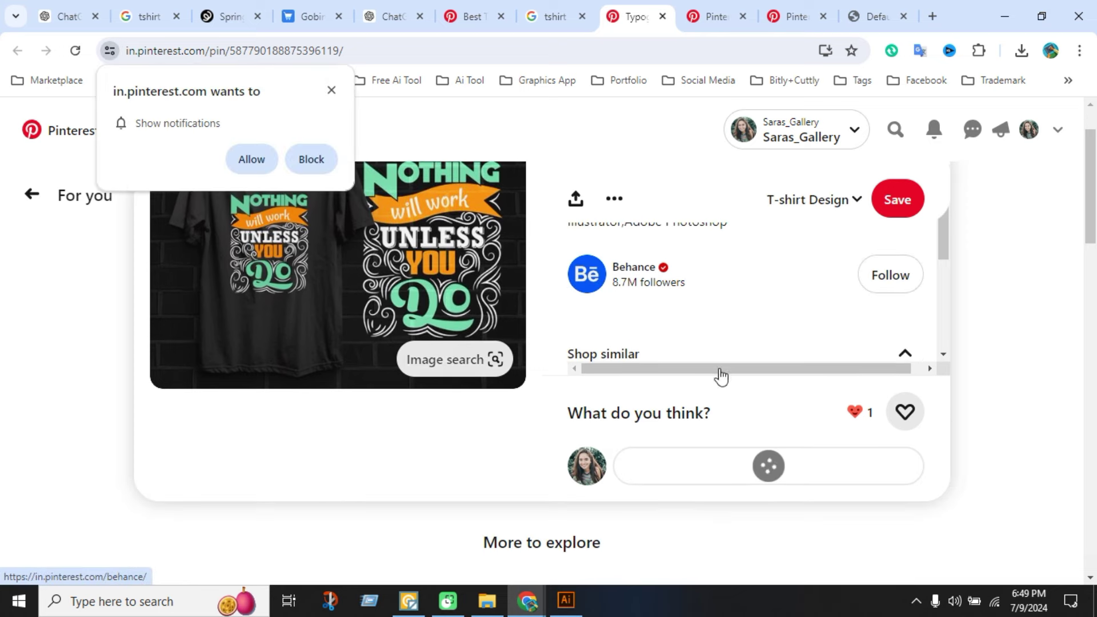
{"action": "scroll", "coordinate": [634, 286], "scroll_direction": "up", "scroll_amount": 3}
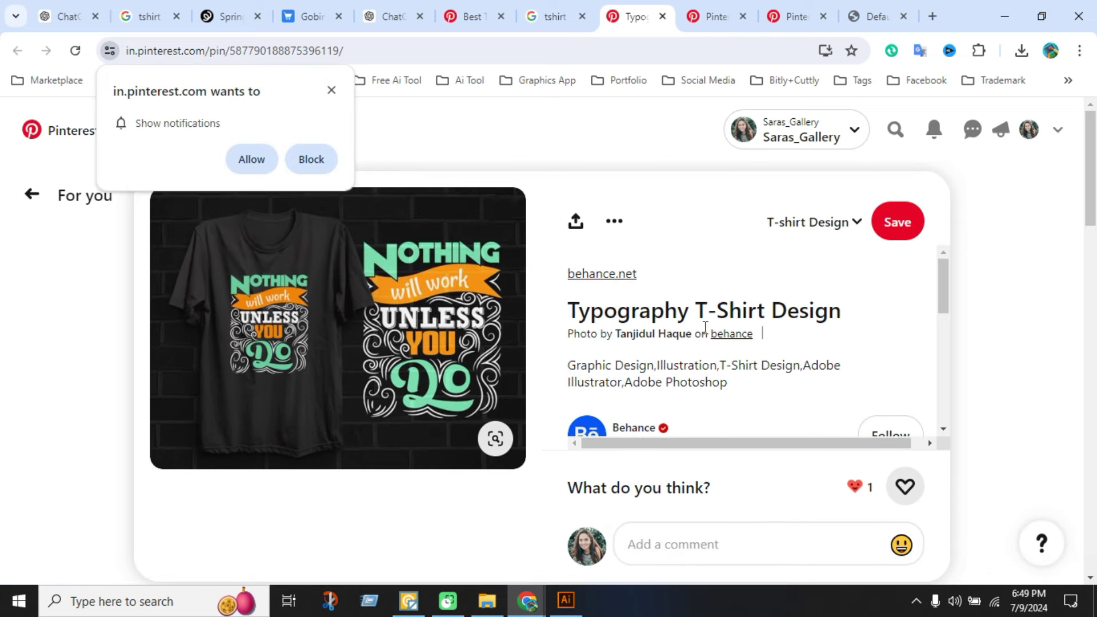
{"action": "left_click", "coordinate": [721, 336]}
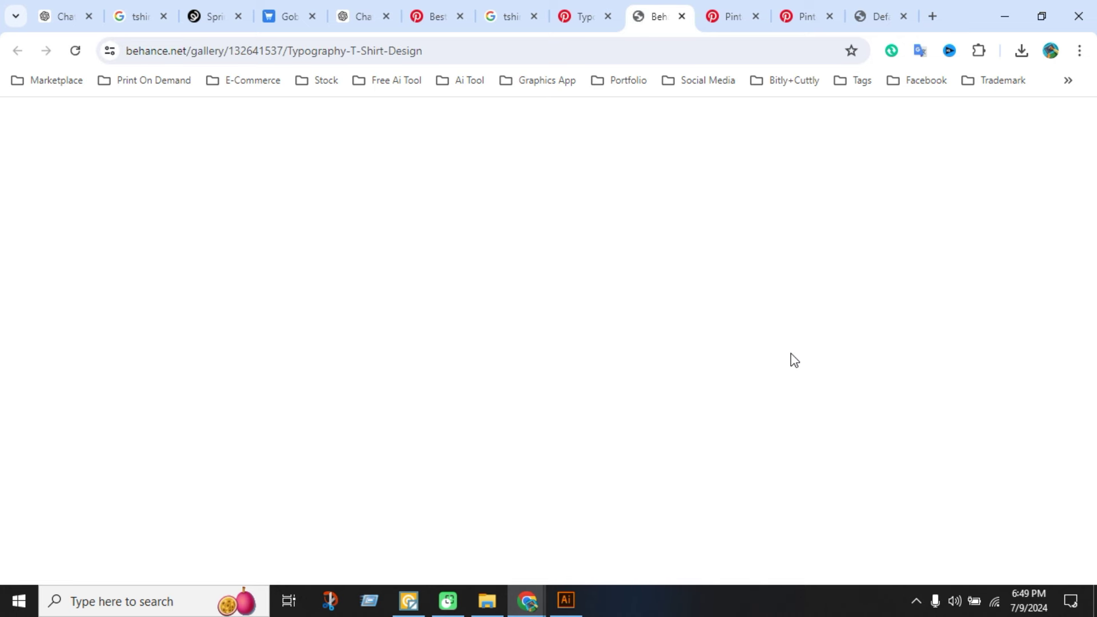
Return to the Google image results and search for "freenship tshirt design".
{"action": "left_click", "coordinate": [580, 19]}
{"action": "left_click", "coordinate": [517, 19]}
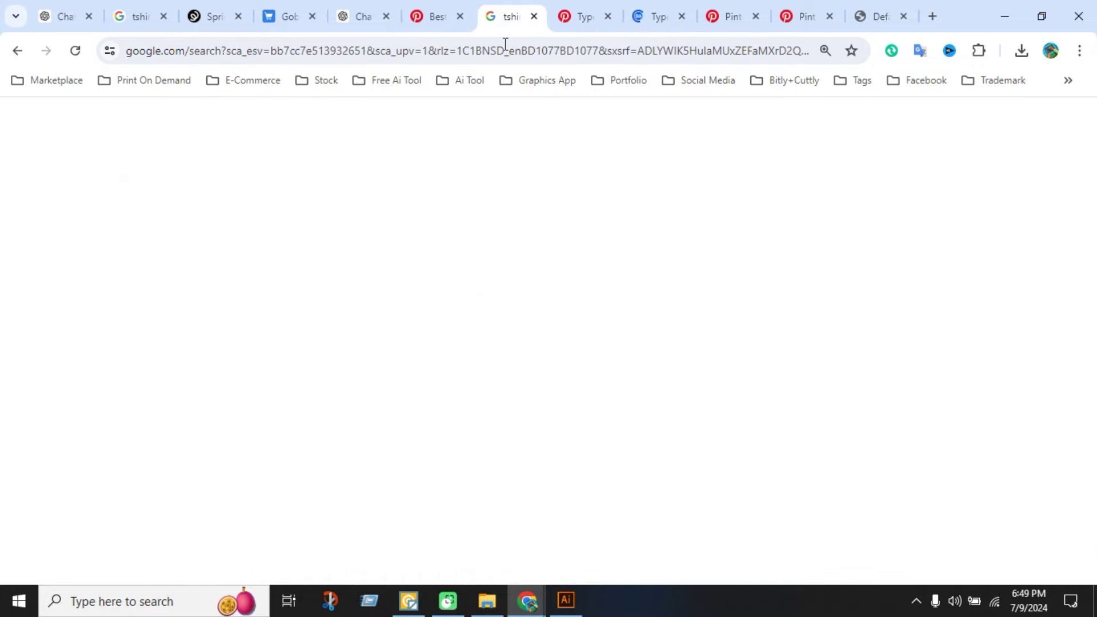
{"action": "left_click", "coordinate": [326, 125]}
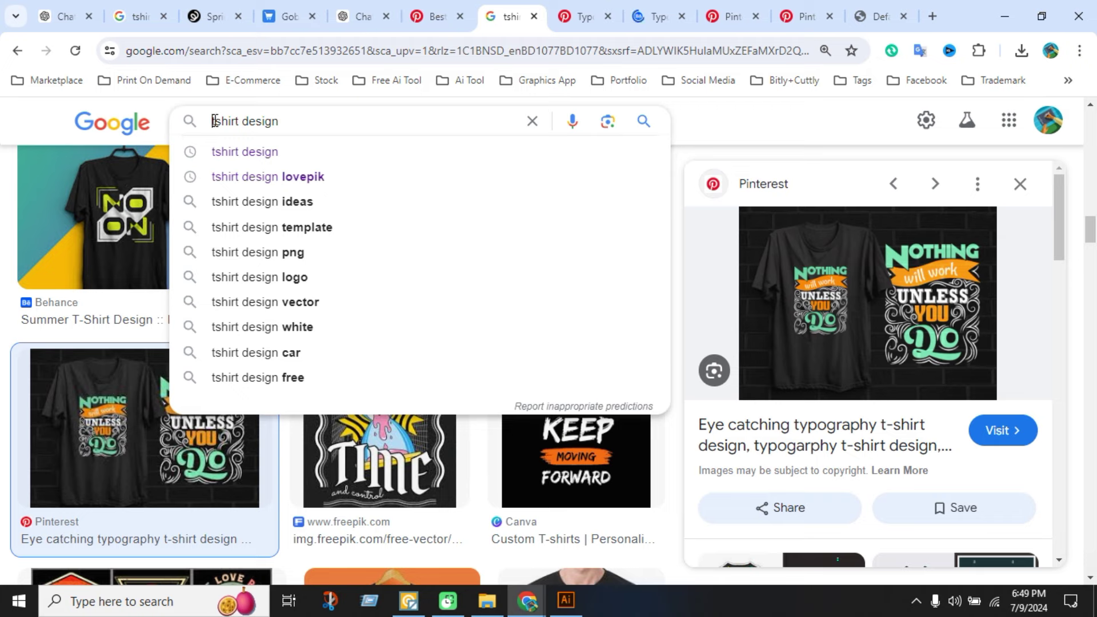
{"action": "left_click", "coordinate": [214, 121]}
{"action": "type", "text": "free"}
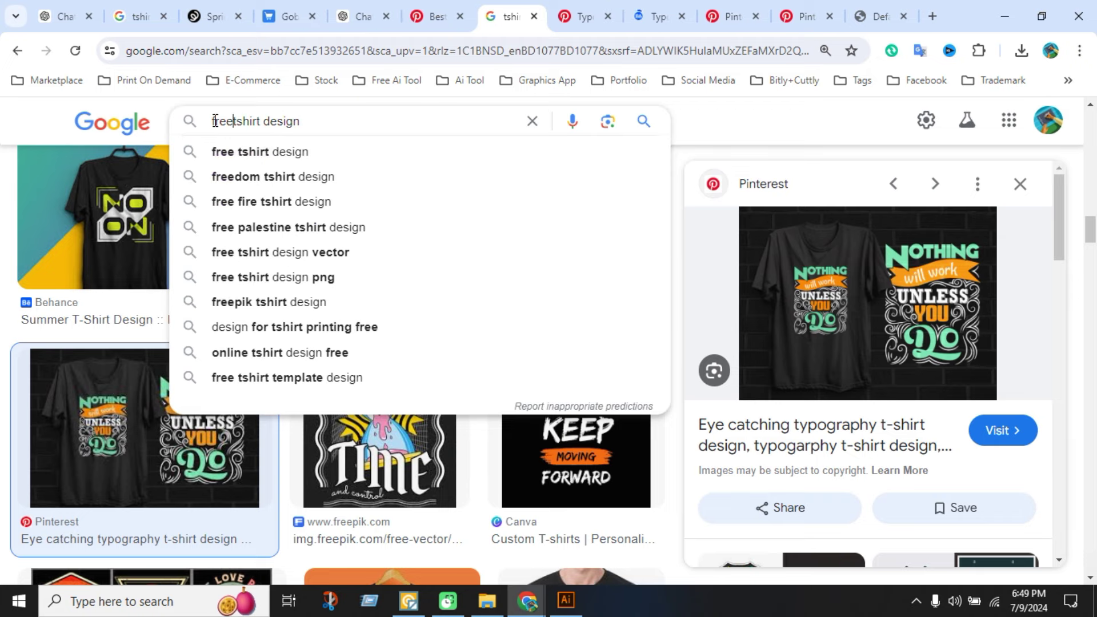
{"action": "type", "text": "nship"}
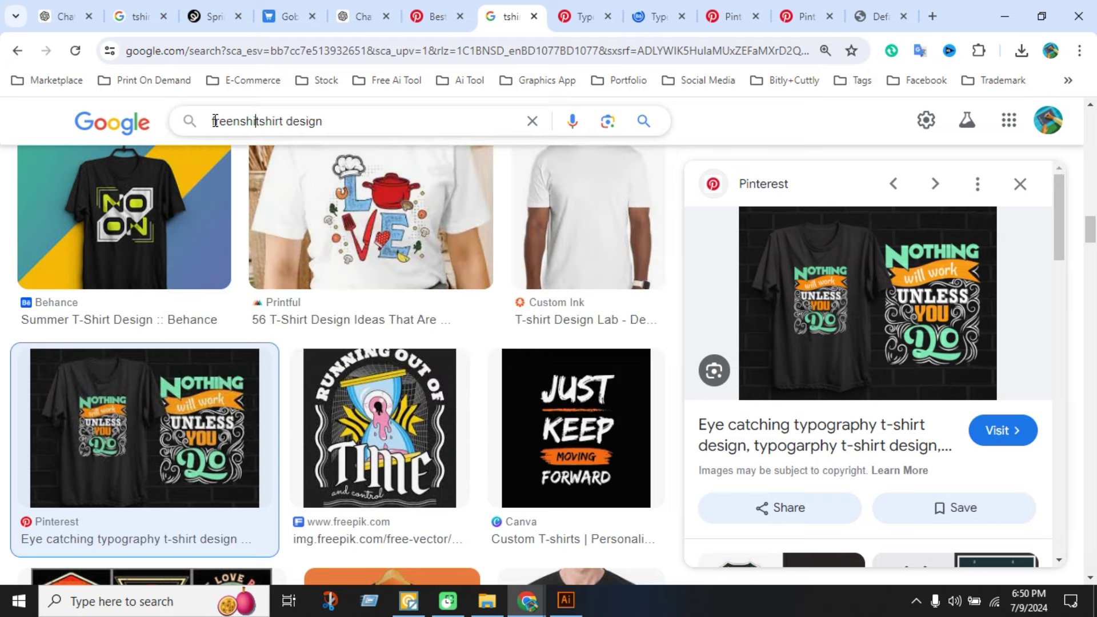
{"action": "key", "text": "Return"}
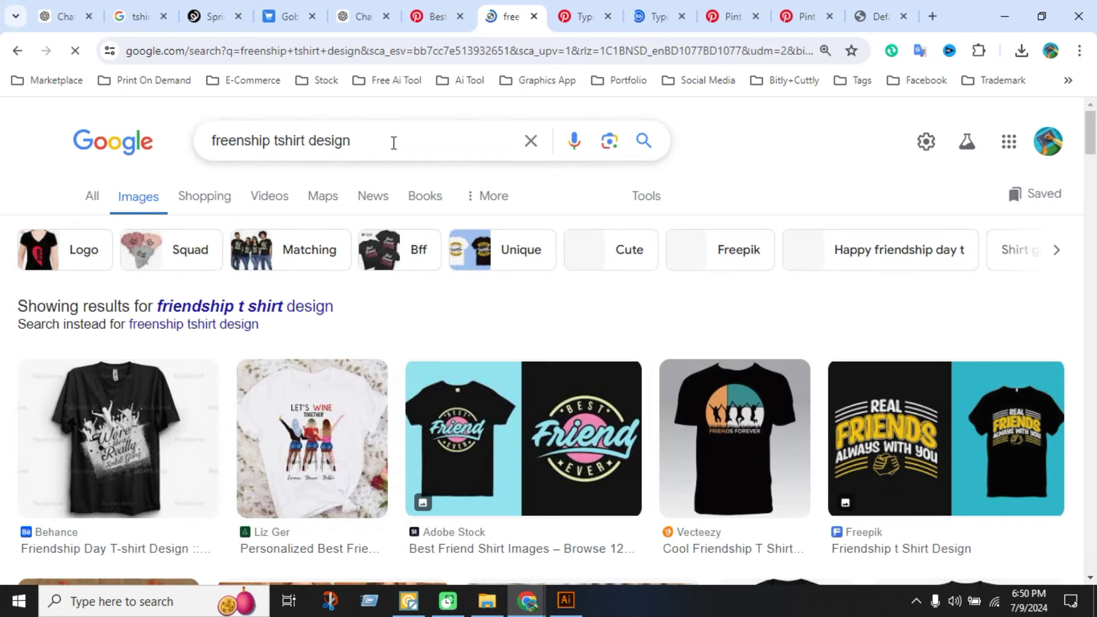
Extend the image search to "freenship tshirt design pinterest" and browse the results.
{"action": "left_click", "coordinate": [393, 143]}
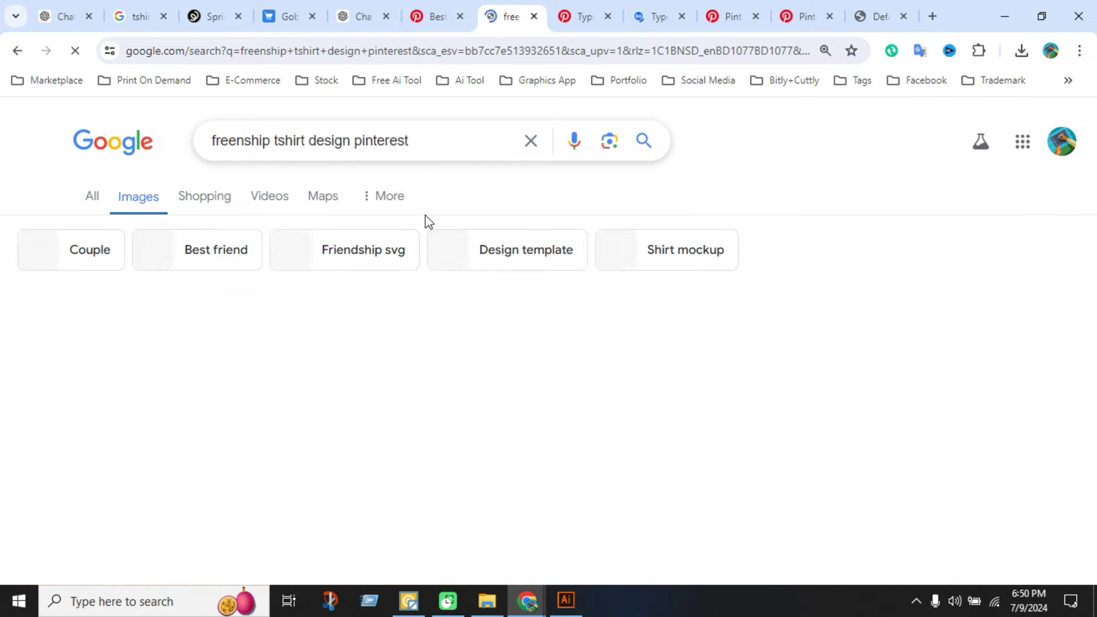
{"action": "scroll", "coordinate": [489, 399], "scroll_direction": "down", "scroll_amount": 1}
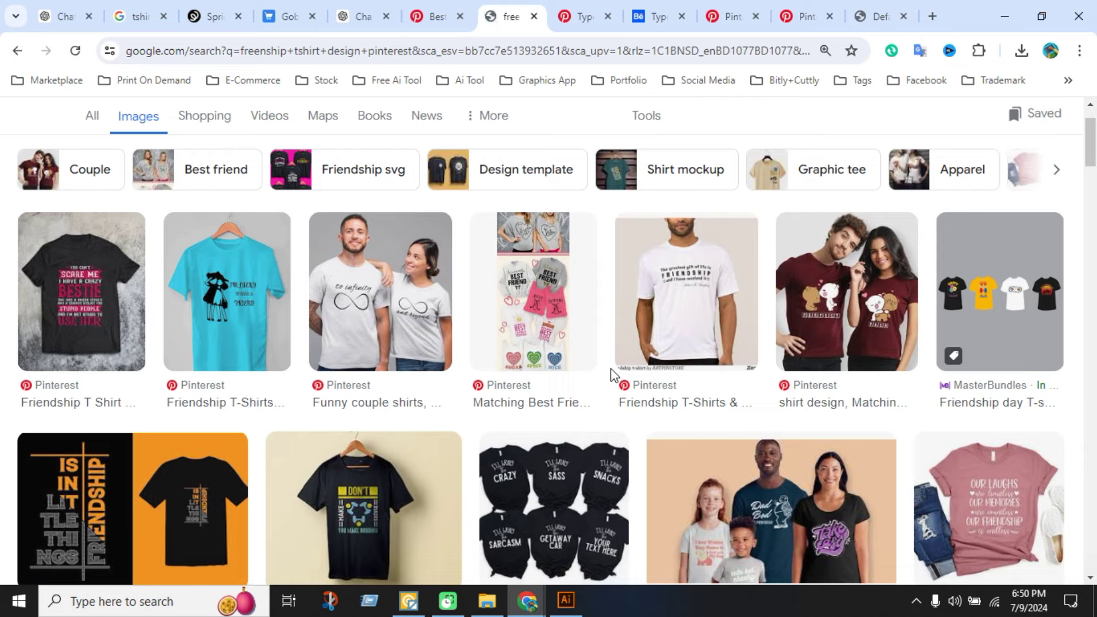
{"action": "scroll", "coordinate": [514, 469], "scroll_direction": "down", "scroll_amount": 1}
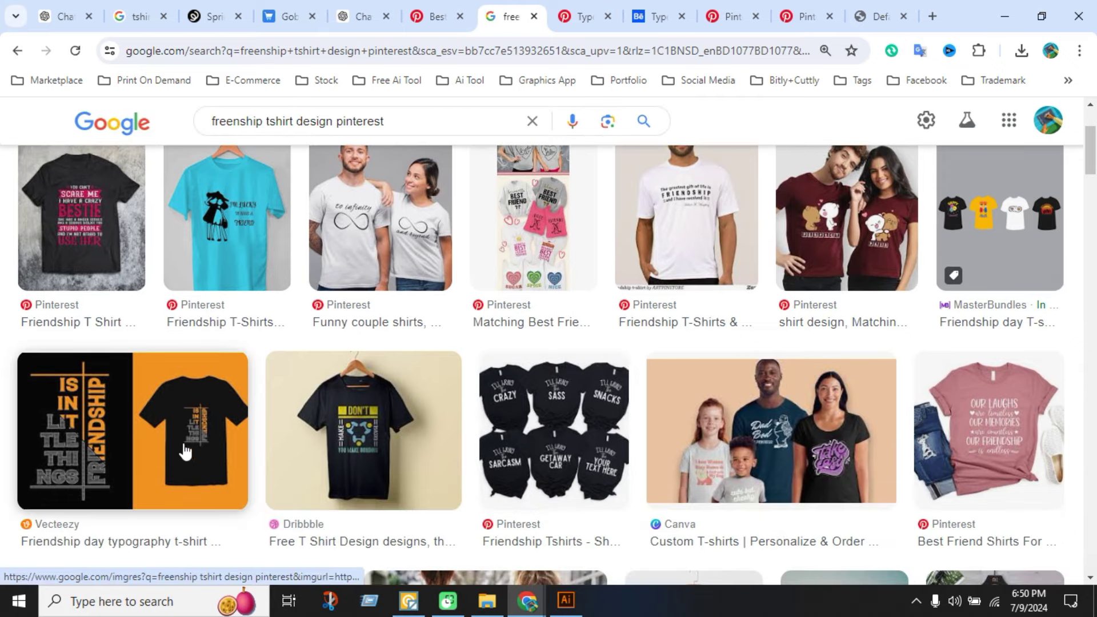
Open the Pinterest pin of the blue "I'm lucky to have a friend" T-shirt and return to the image results.
{"action": "left_click", "coordinate": [257, 255]}
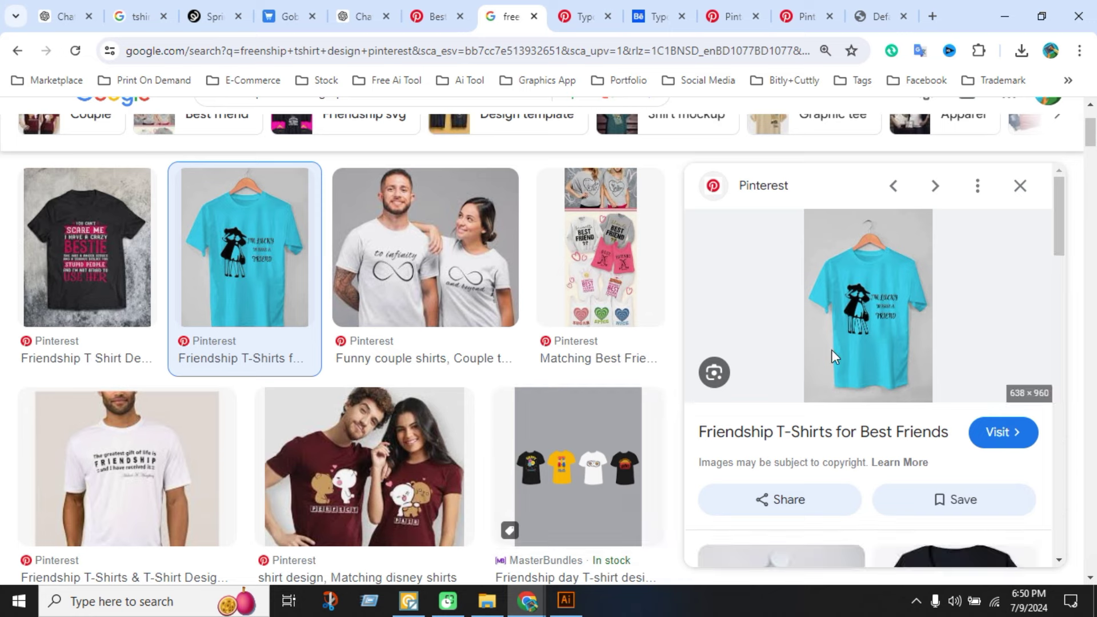
{"action": "left_click", "coordinate": [833, 355]}
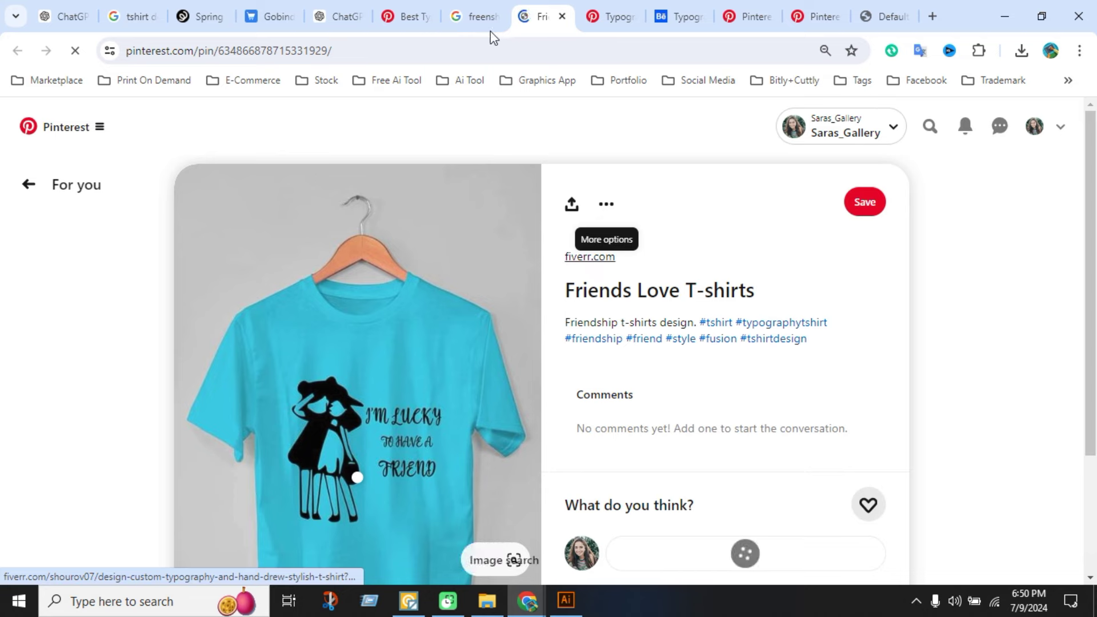
{"action": "left_click", "coordinate": [477, 16]}
Open the Pinterest pin of the maroon "Perfect Pair" couple T-shirts and look through its details and similar products.
{"action": "scroll", "coordinate": [748, 447], "scroll_direction": "down", "scroll_amount": 1}
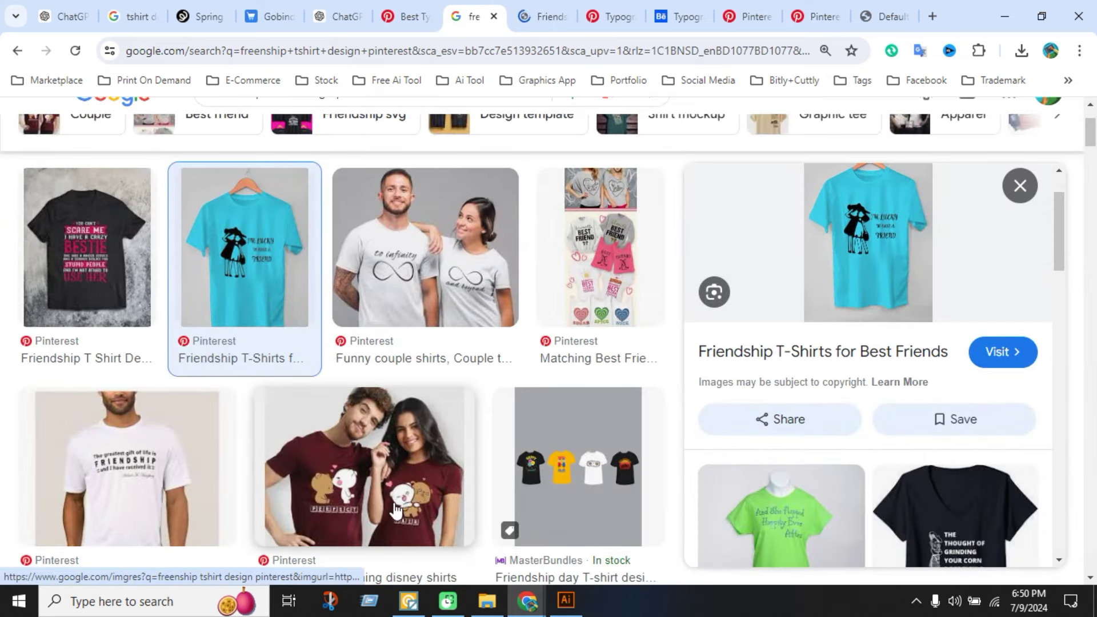
{"action": "left_click", "coordinate": [354, 482]}
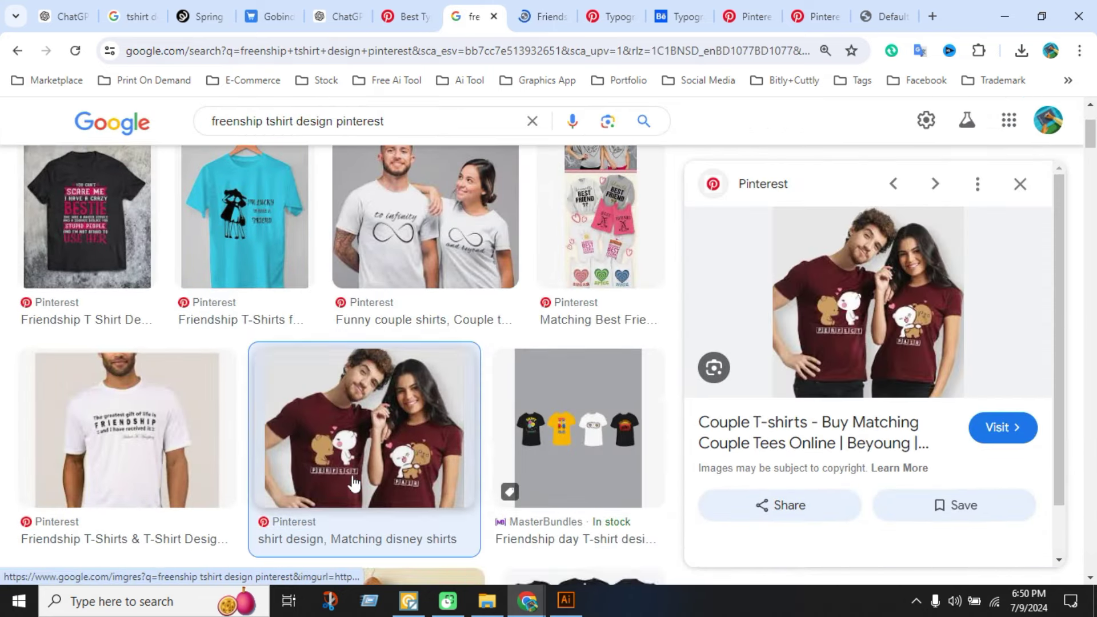
{"action": "left_click", "coordinate": [849, 343]}
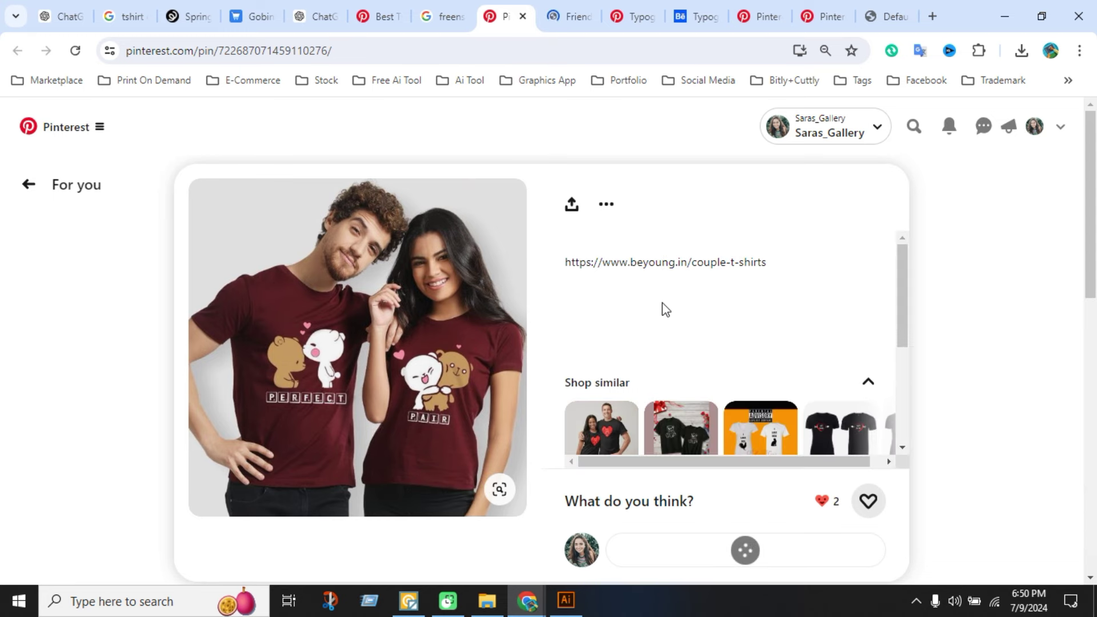
{"action": "scroll", "coordinate": [680, 343], "scroll_direction": "down", "scroll_amount": 4}
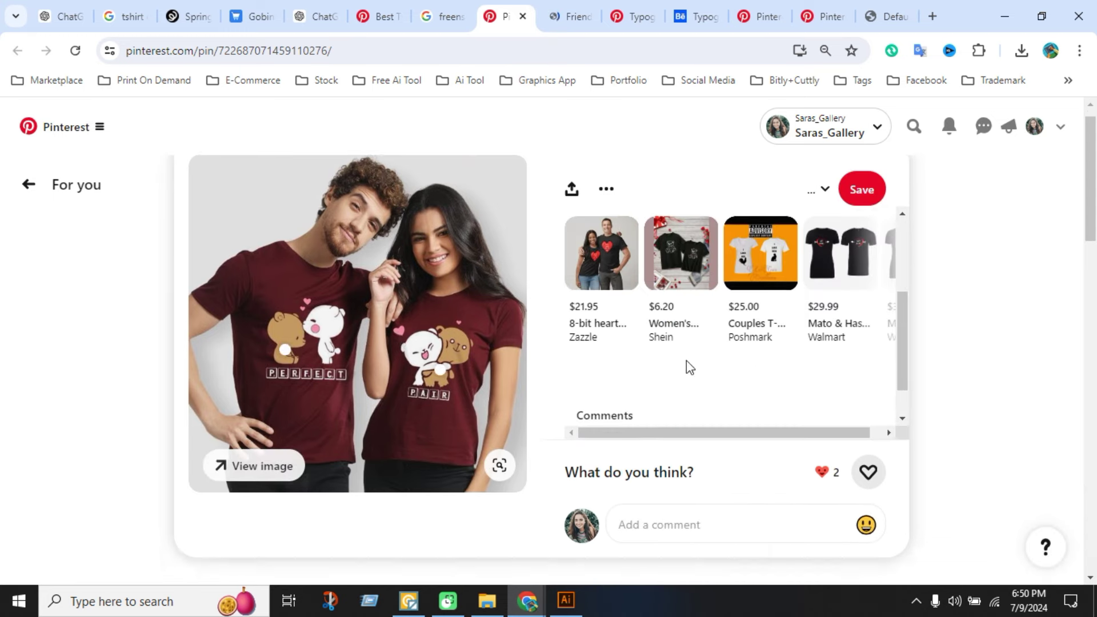
{"action": "scroll", "coordinate": [687, 361], "scroll_direction": "down", "scroll_amount": 3}
{"action": "left_click", "coordinate": [869, 257]}
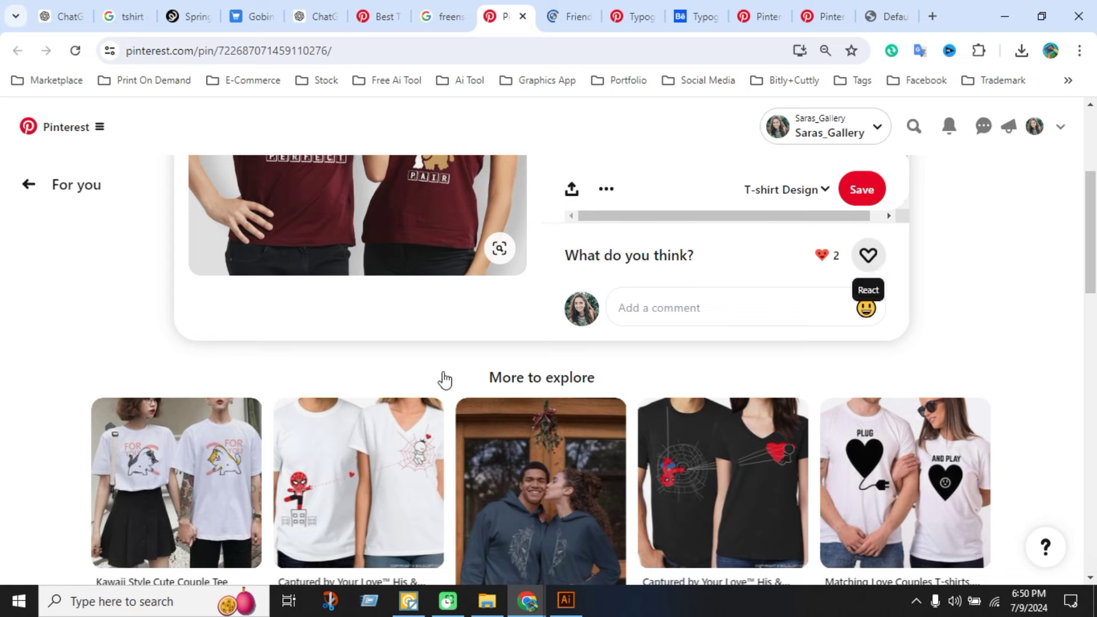
Browse the related pins below the couple T-shirts and open the Lion couples hoodies pin from Etsy.
{"action": "scroll", "coordinate": [536, 368], "scroll_direction": "down", "scroll_amount": 3}
{"action": "scroll", "coordinate": [537, 367], "scroll_direction": "down", "scroll_amount": 1}
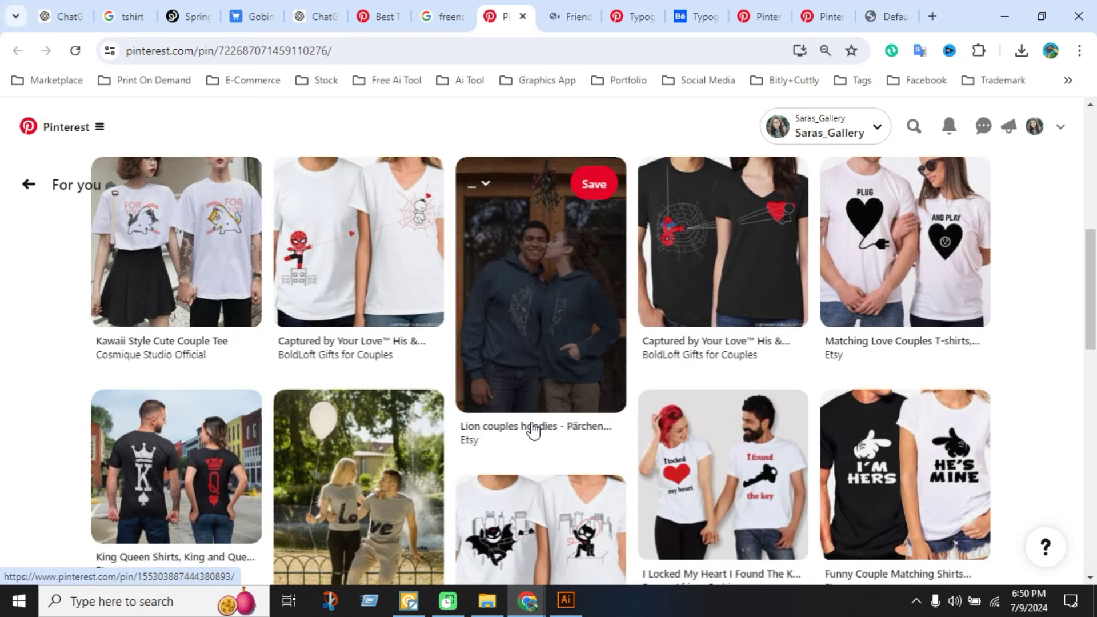
{"action": "left_click", "coordinate": [540, 281]}
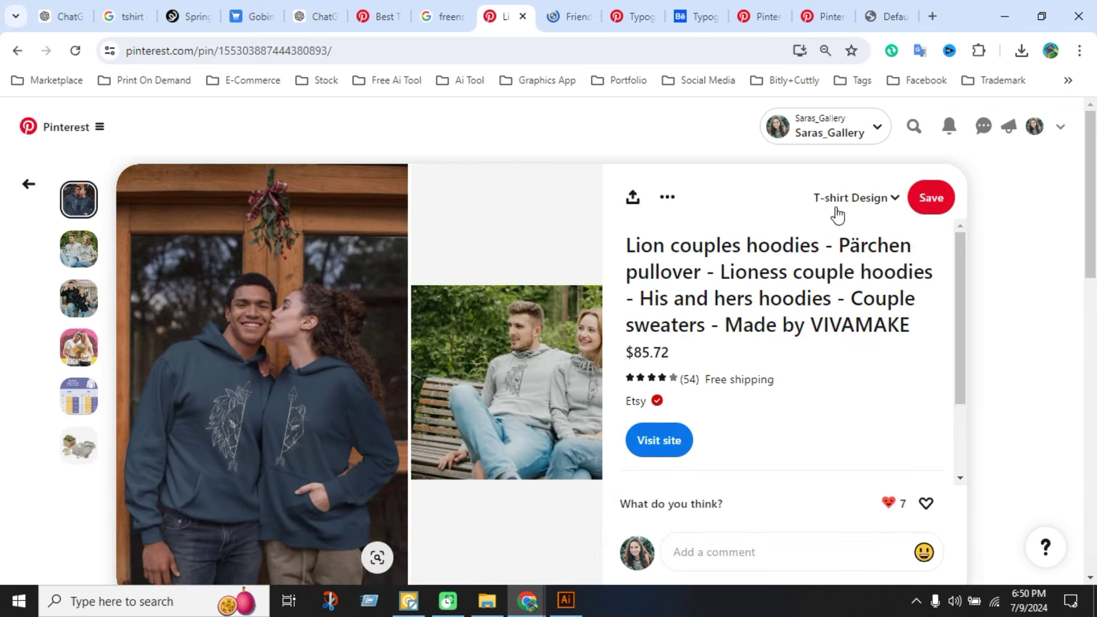
Look through the Lion couples hoodies pin's details and examine the related couple shirt and hoodie pins with their source stores.
{"action": "scroll", "coordinate": [787, 323], "scroll_direction": "down", "scroll_amount": 2}
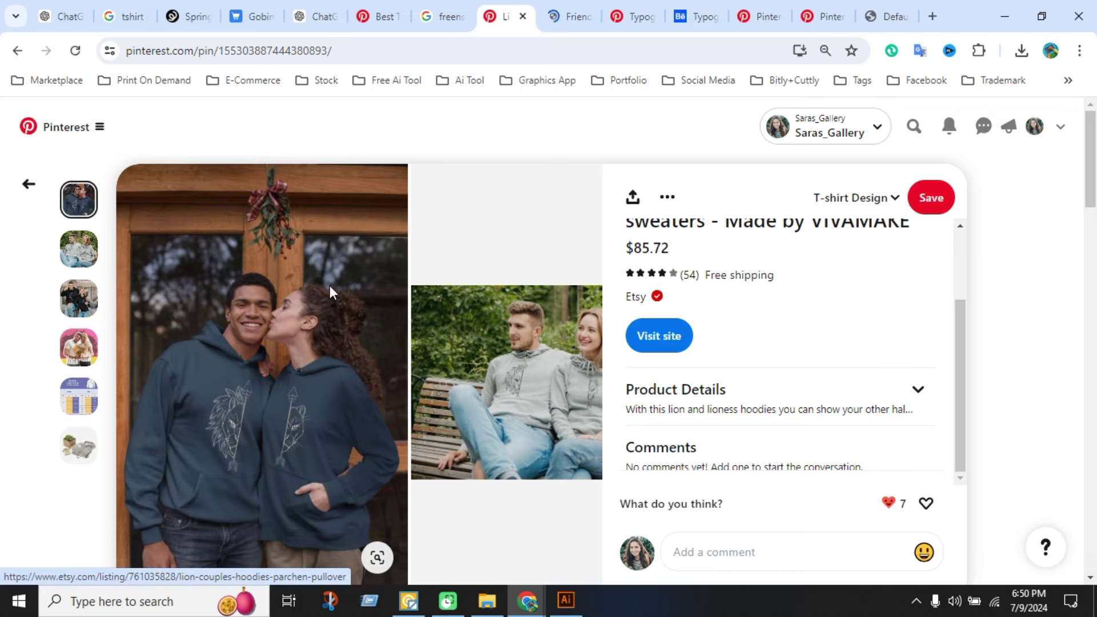
{"action": "scroll", "coordinate": [330, 292], "scroll_direction": "down", "scroll_amount": 10}
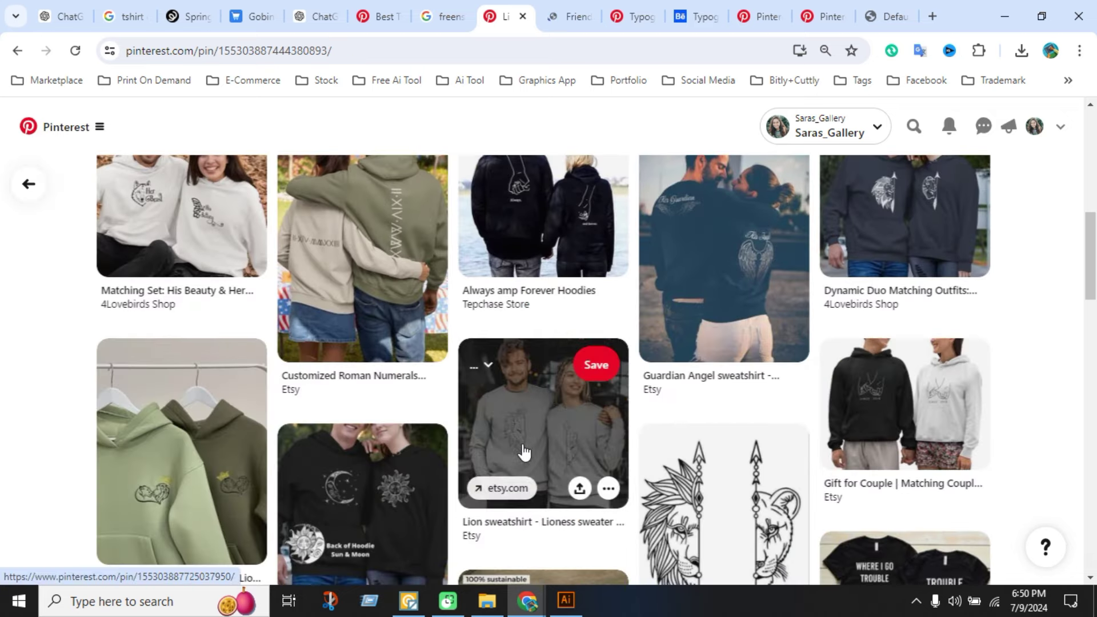
{"action": "scroll", "coordinate": [558, 498], "scroll_direction": "down", "scroll_amount": 3}
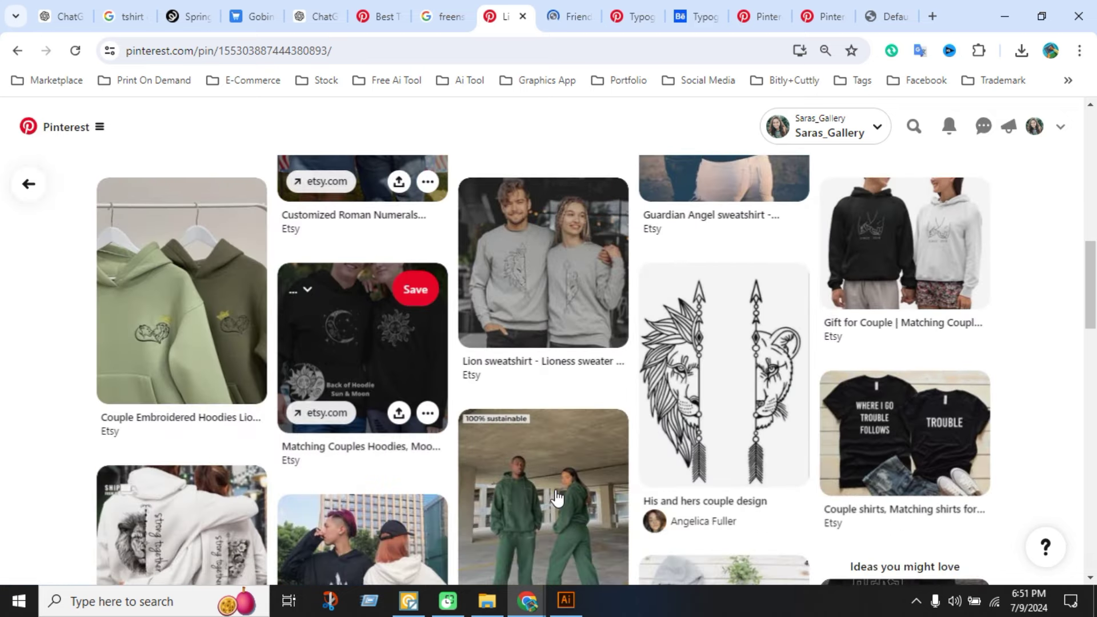
{"action": "scroll", "coordinate": [557, 494], "scroll_direction": "down", "scroll_amount": 4}
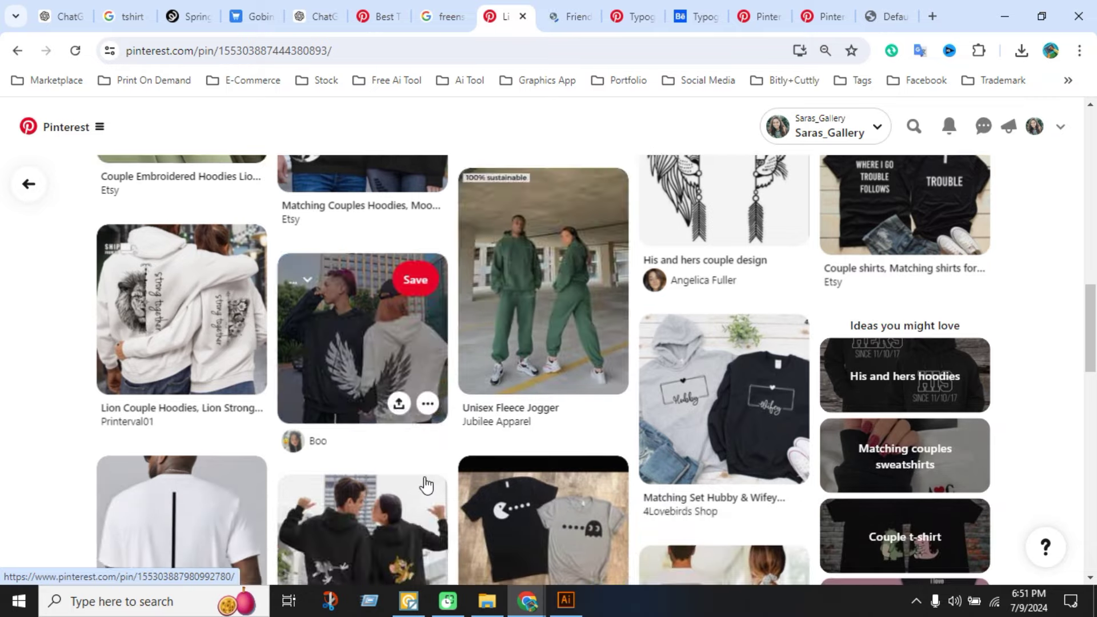
{"action": "scroll", "coordinate": [425, 485], "scroll_direction": "down", "scroll_amount": 4}
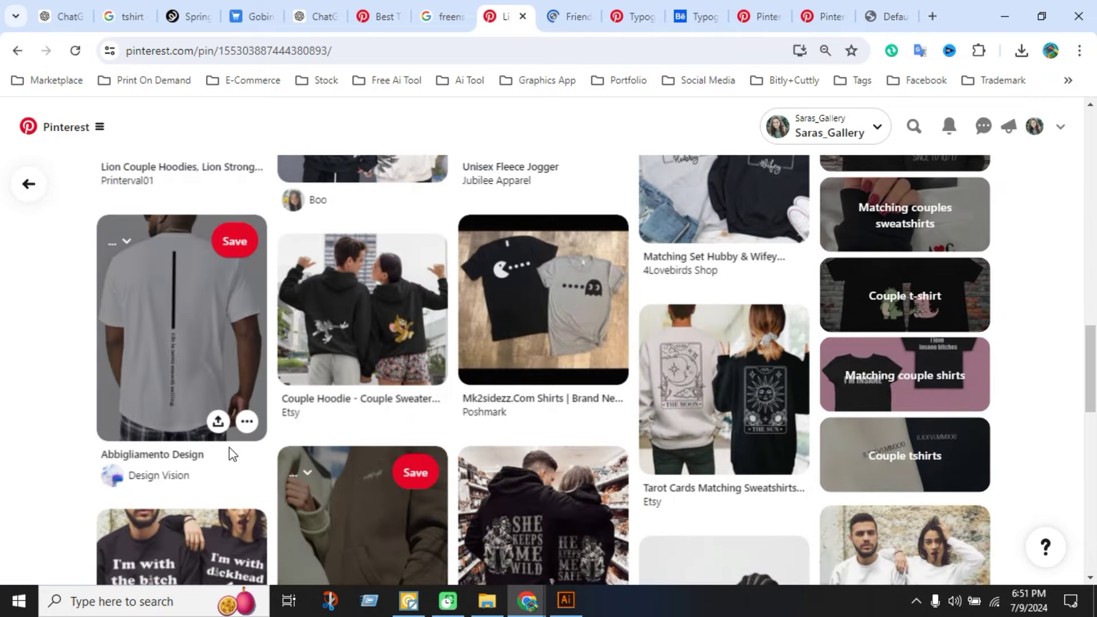
{"action": "scroll", "coordinate": [229, 454], "scroll_direction": "down", "scroll_amount": 4}
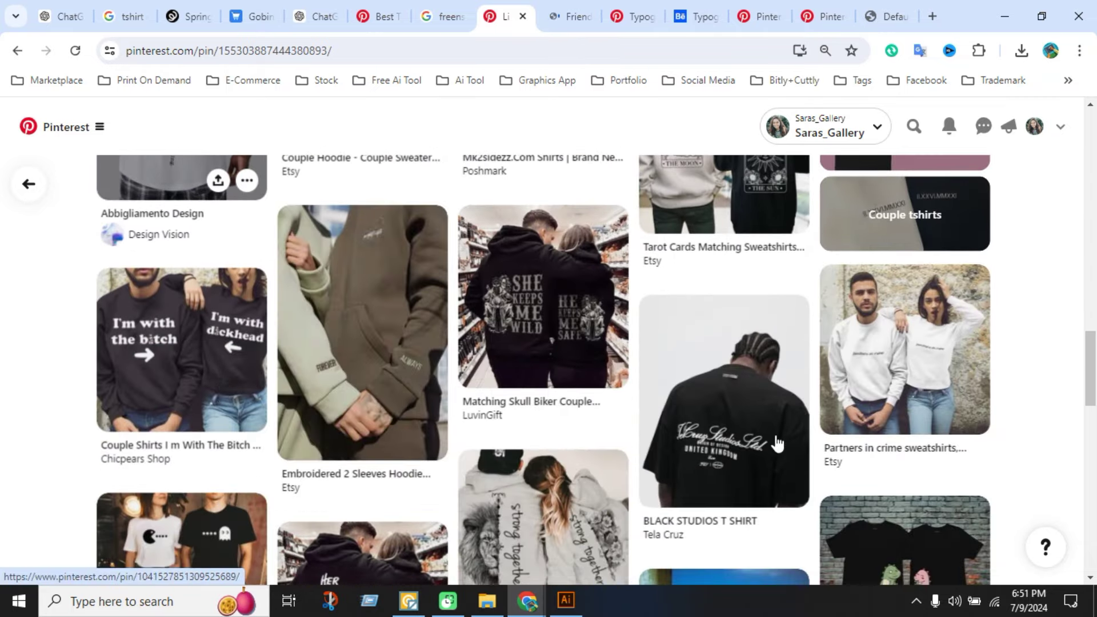
{"action": "scroll", "coordinate": [777, 443], "scroll_direction": "down", "scroll_amount": 7}
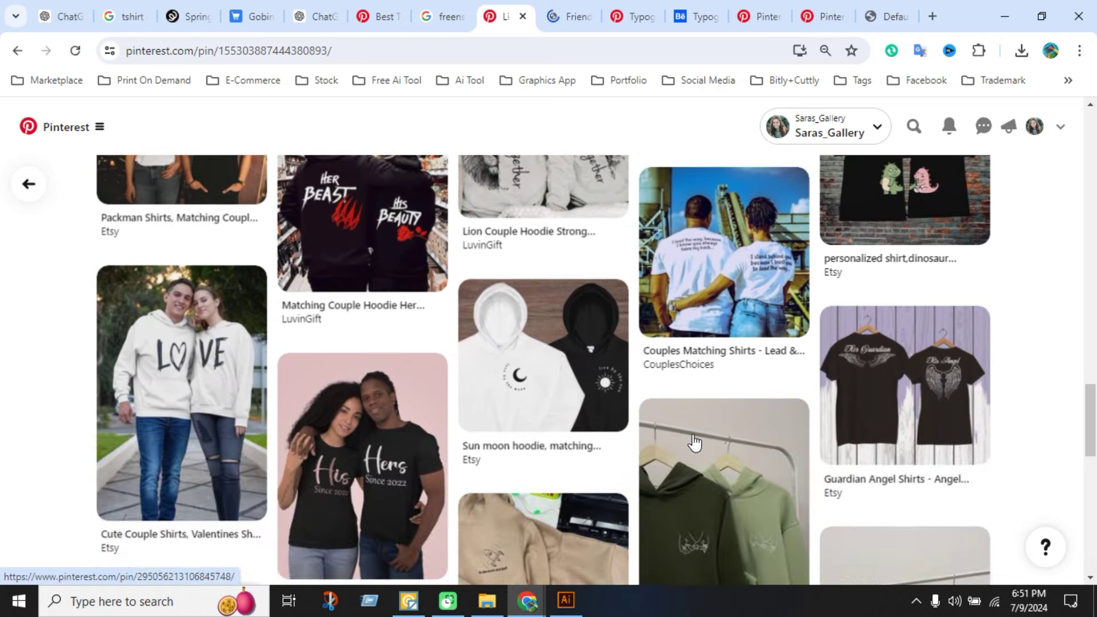
{"action": "scroll", "coordinate": [694, 443], "scroll_direction": "down", "scroll_amount": 3}
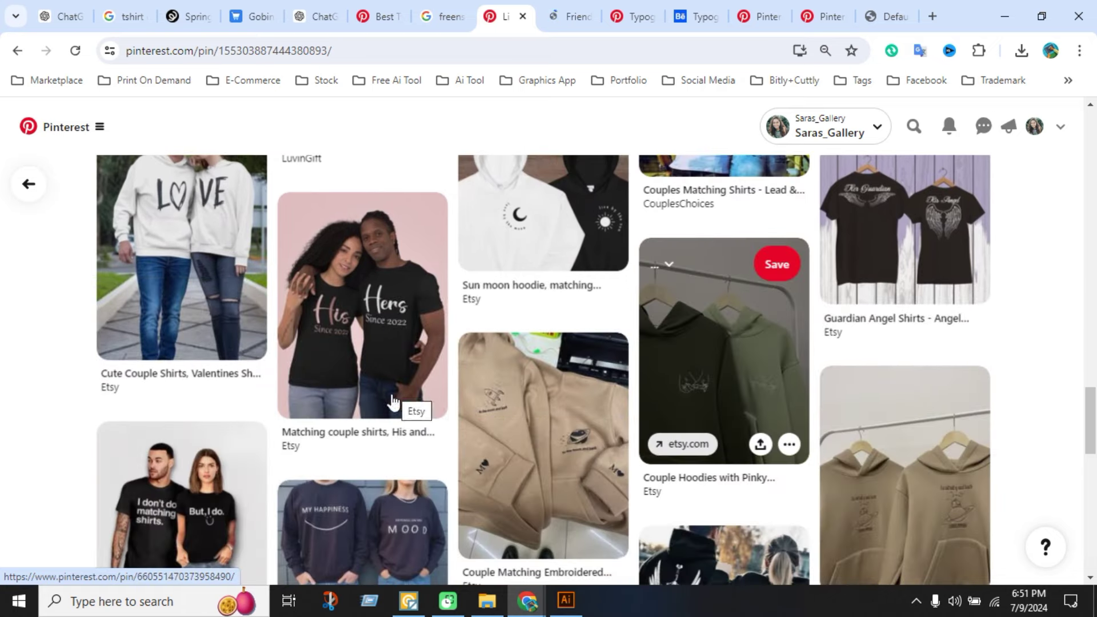
{"action": "scroll", "coordinate": [424, 443], "scroll_direction": "down", "scroll_amount": 3}
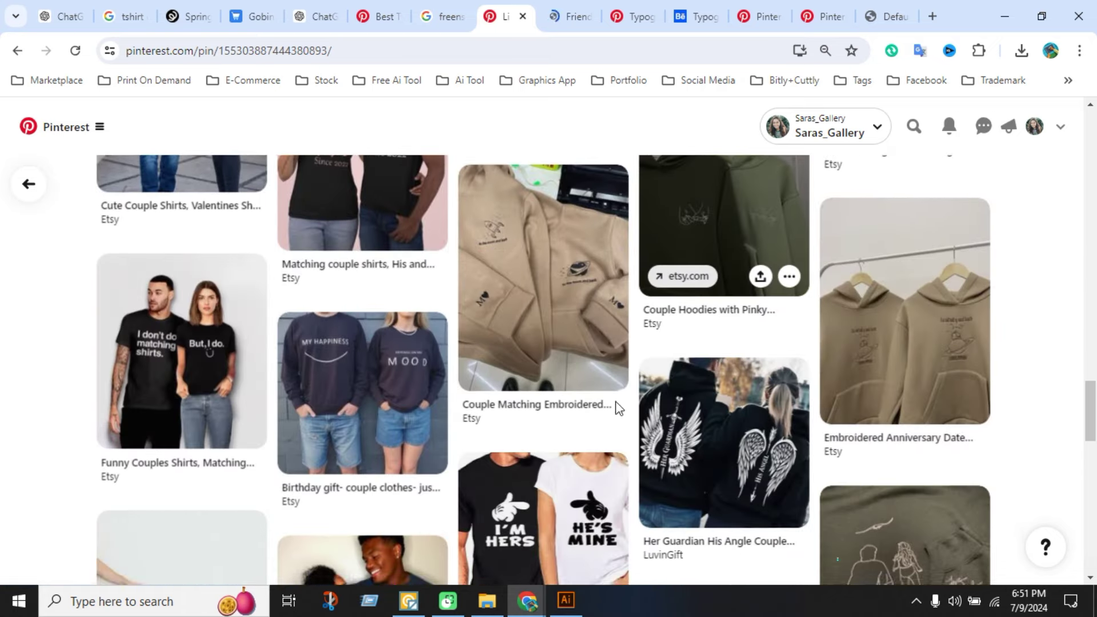
{"action": "scroll", "coordinate": [651, 452], "scroll_direction": "down", "scroll_amount": 3}
{"action": "scroll", "coordinate": [763, 430], "scroll_direction": "down", "scroll_amount": 5}
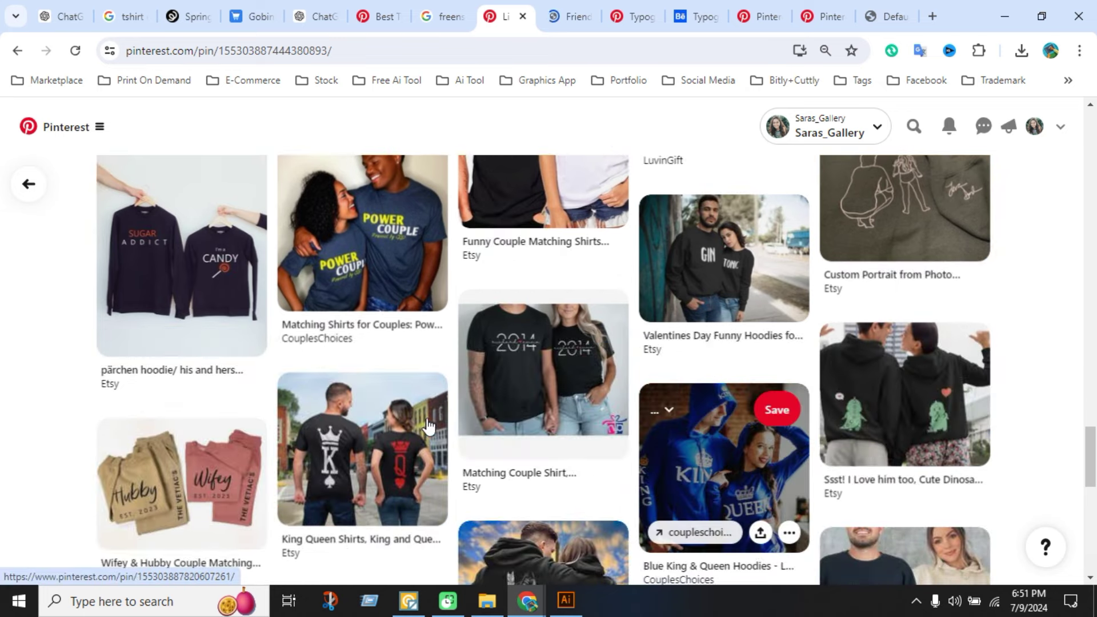
{"action": "scroll", "coordinate": [603, 449], "scroll_direction": "down", "scroll_amount": 8}
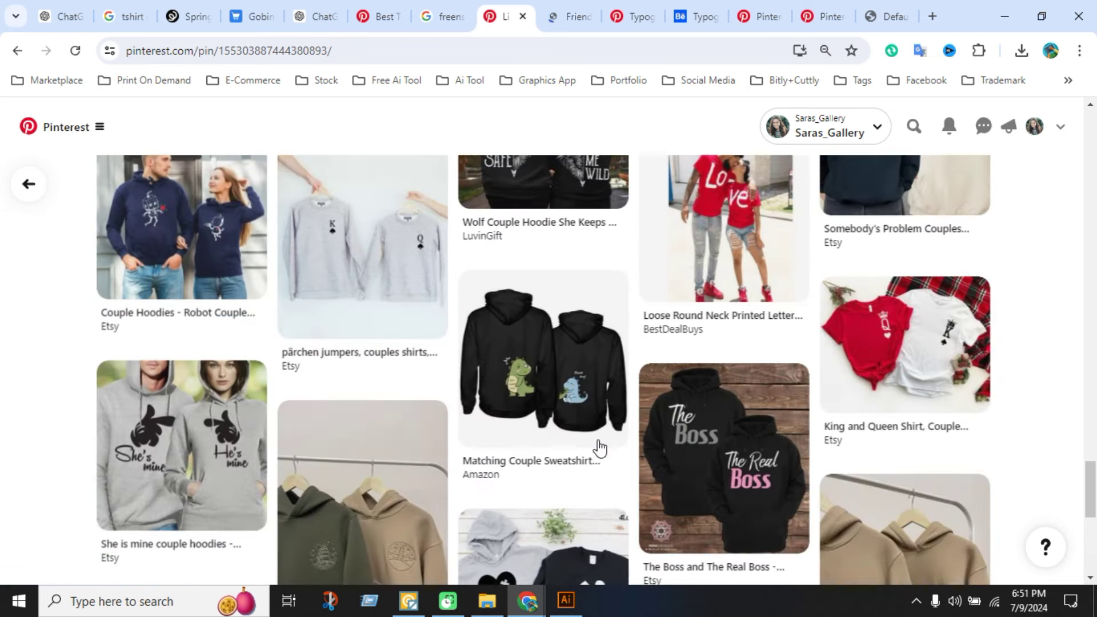
{"action": "scroll", "coordinate": [719, 419], "scroll_direction": "down", "scroll_amount": 3}
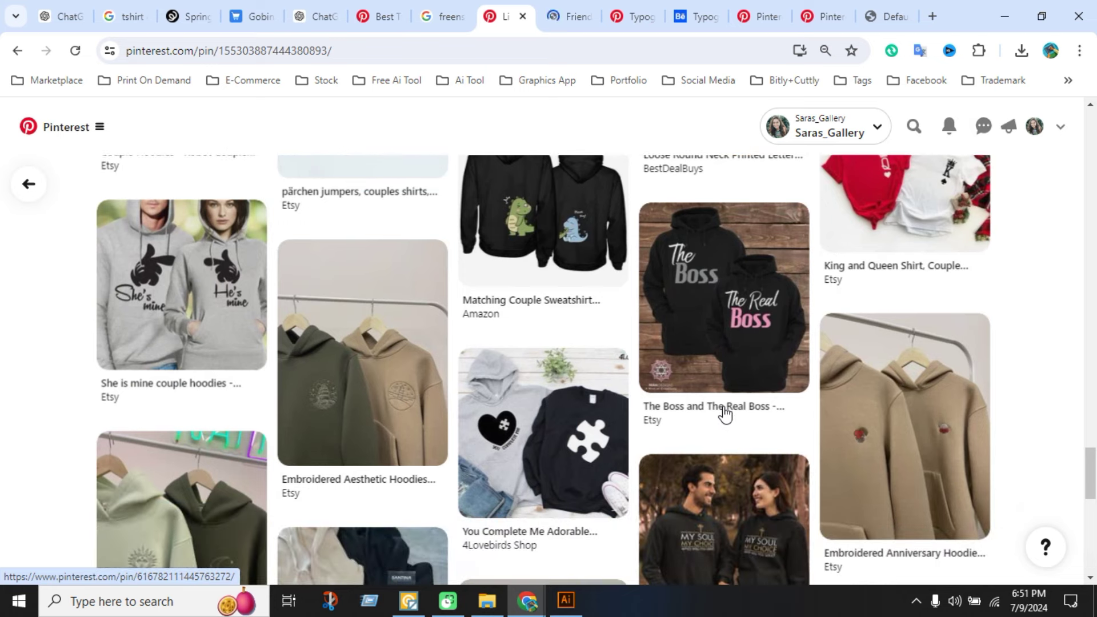